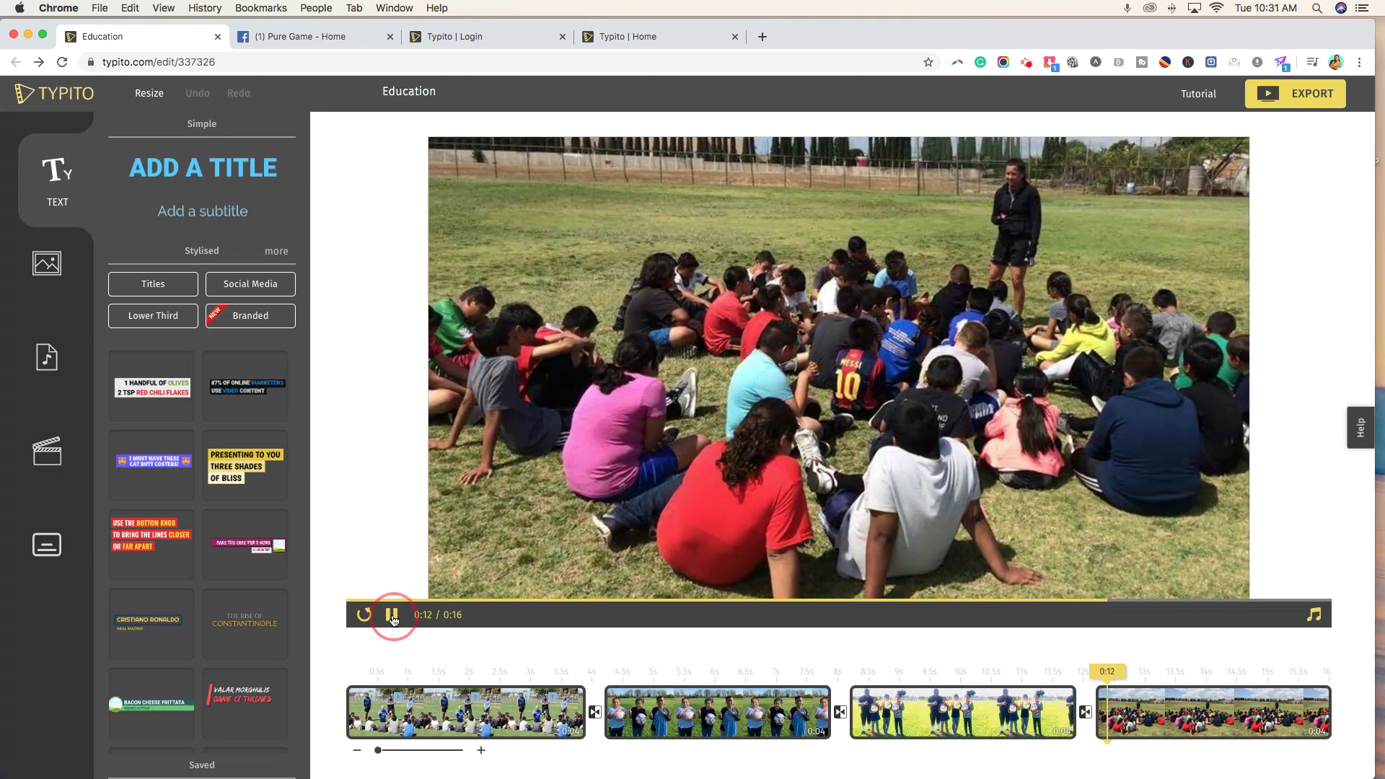
Pause the video preview and look through the timeline posts on Pure Game's Facebook page.
click(392, 616)
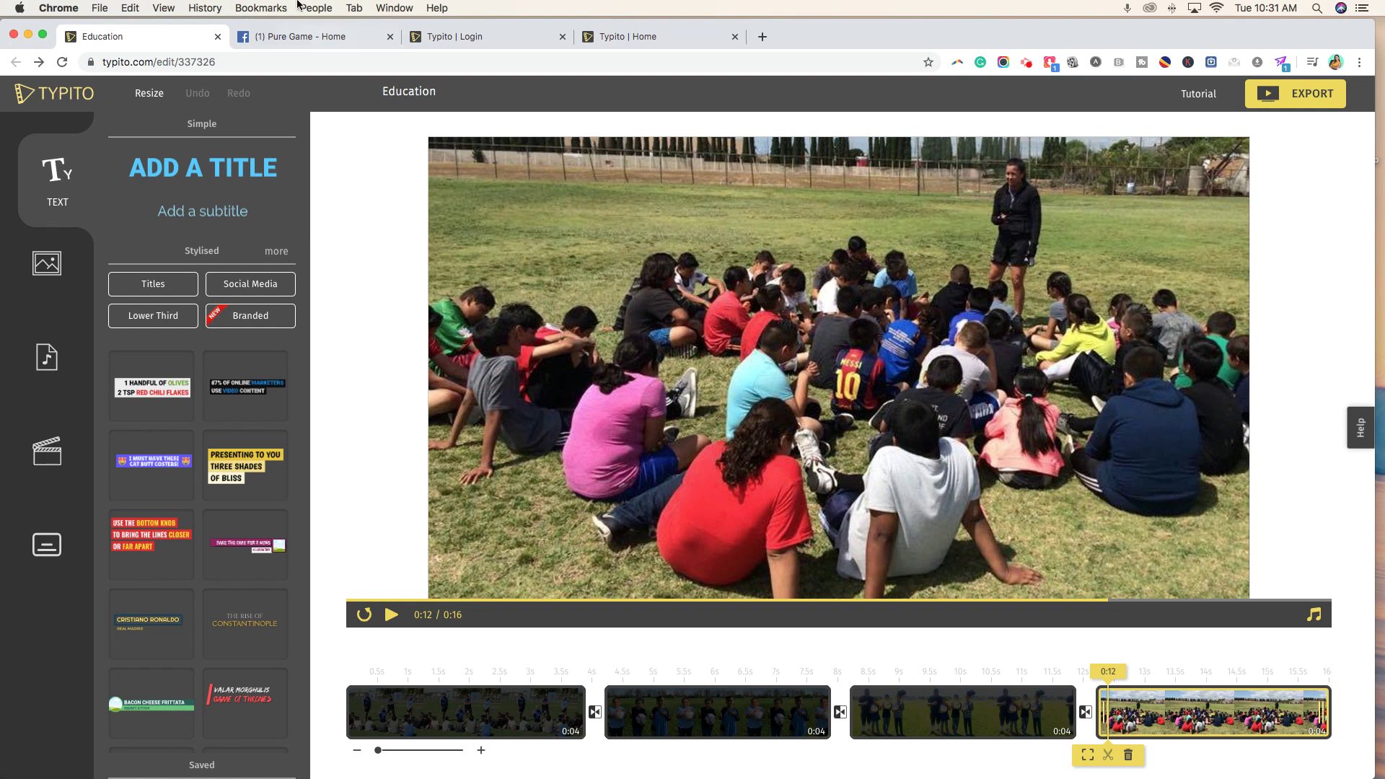
click(273, 39)
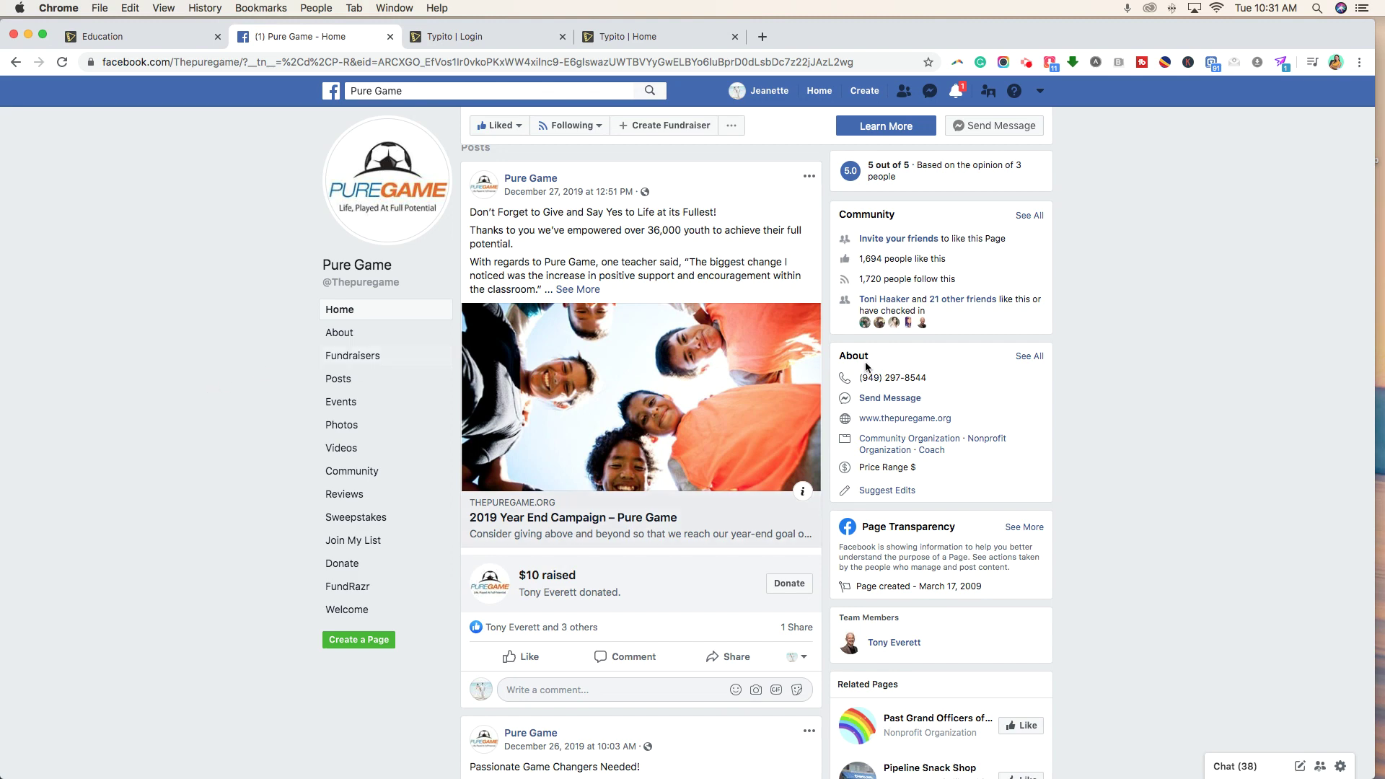
scroll(1102, 541, down, 2)
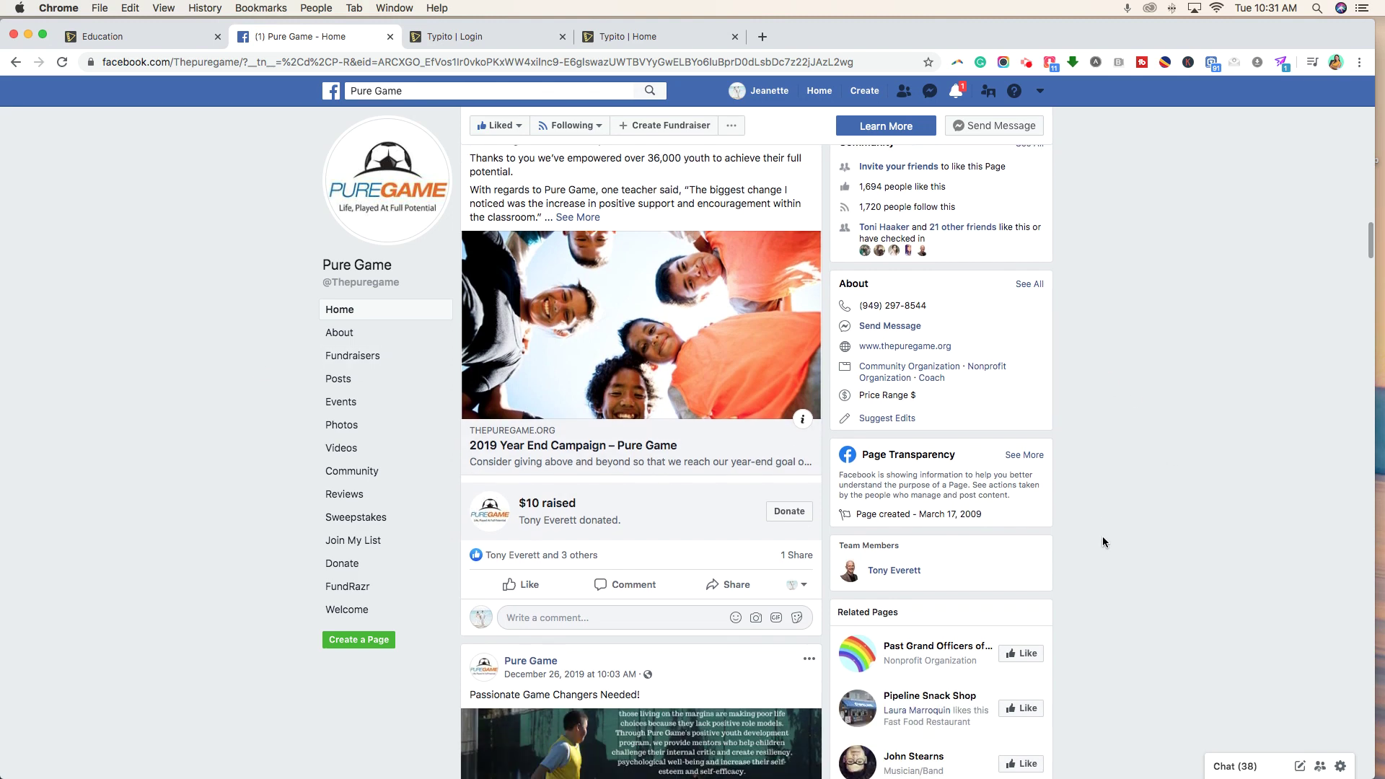
scroll(1102, 541, down, 2)
scroll(1102, 541, down, 3)
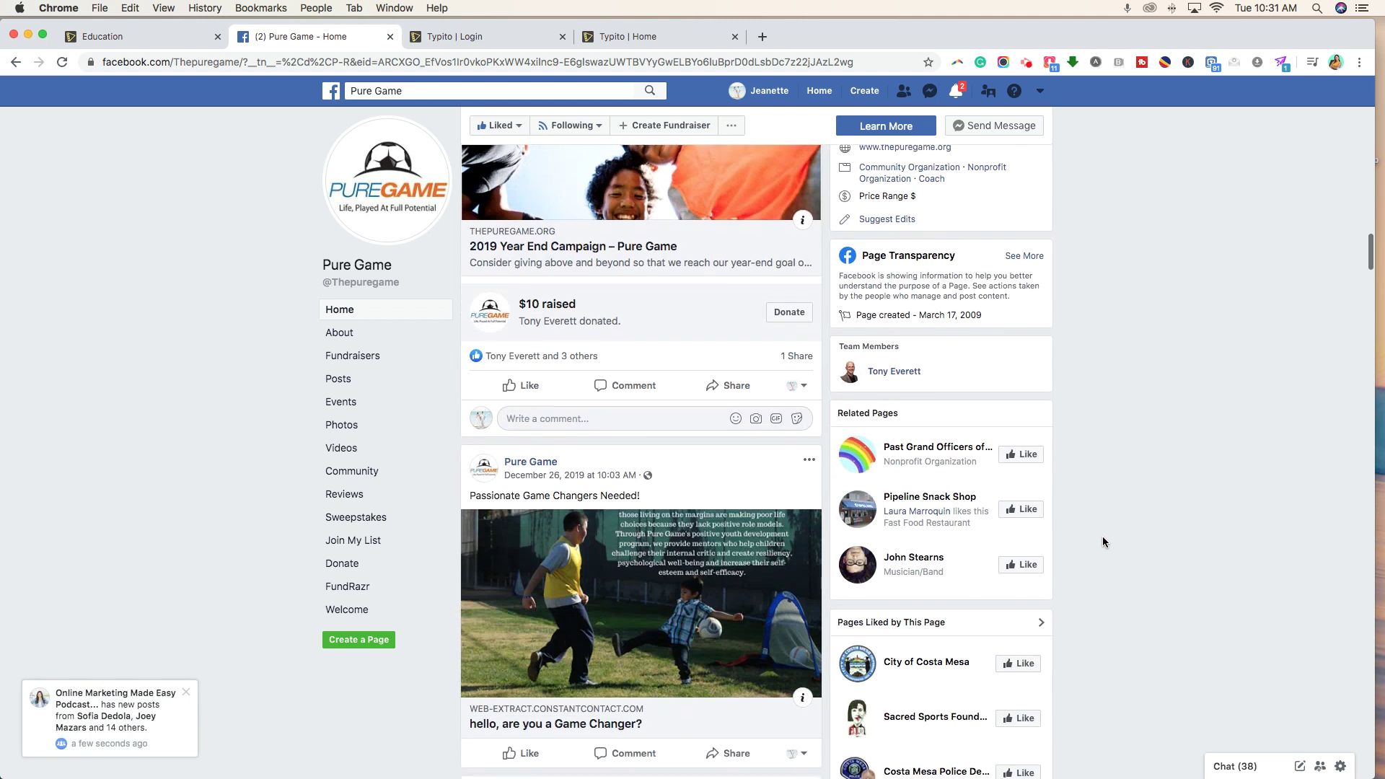
scroll(1103, 542, down, 5)
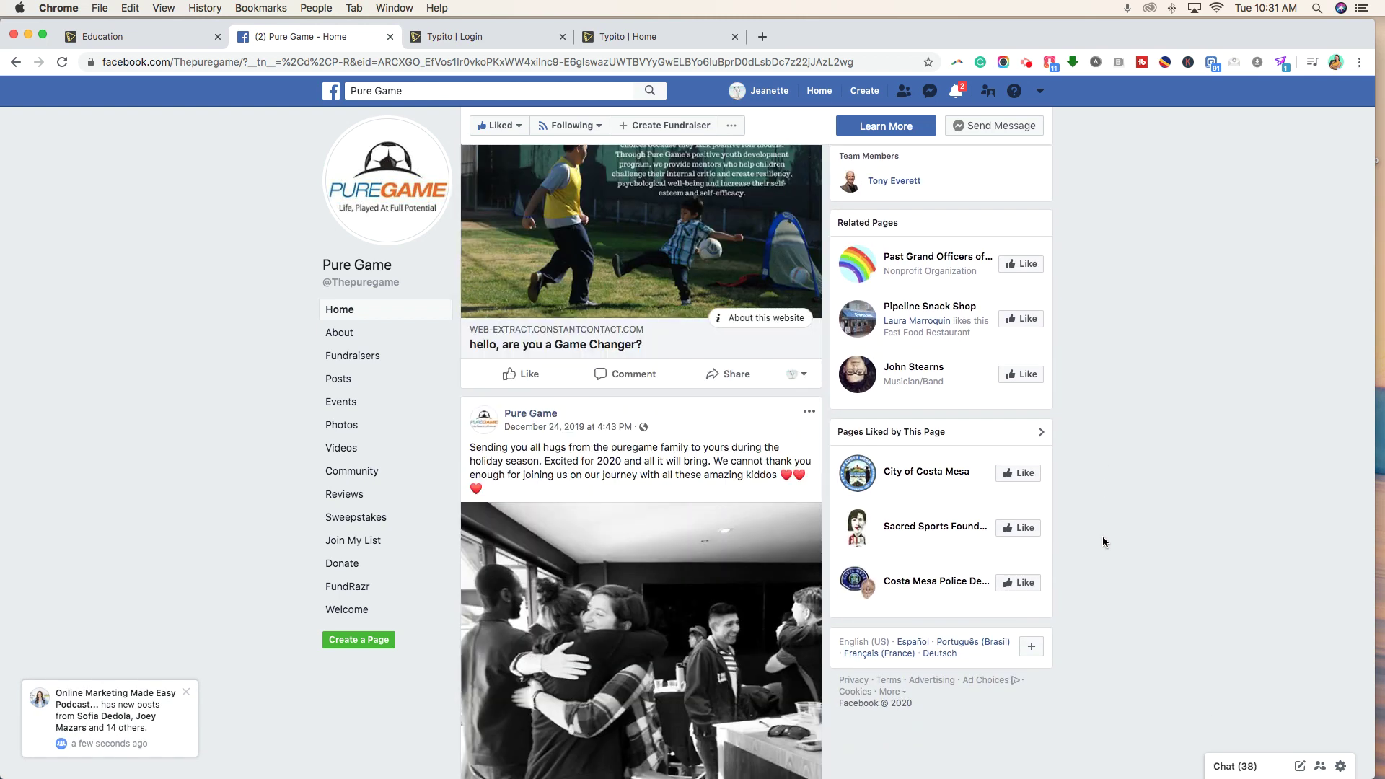
scroll(1103, 542, down, 4)
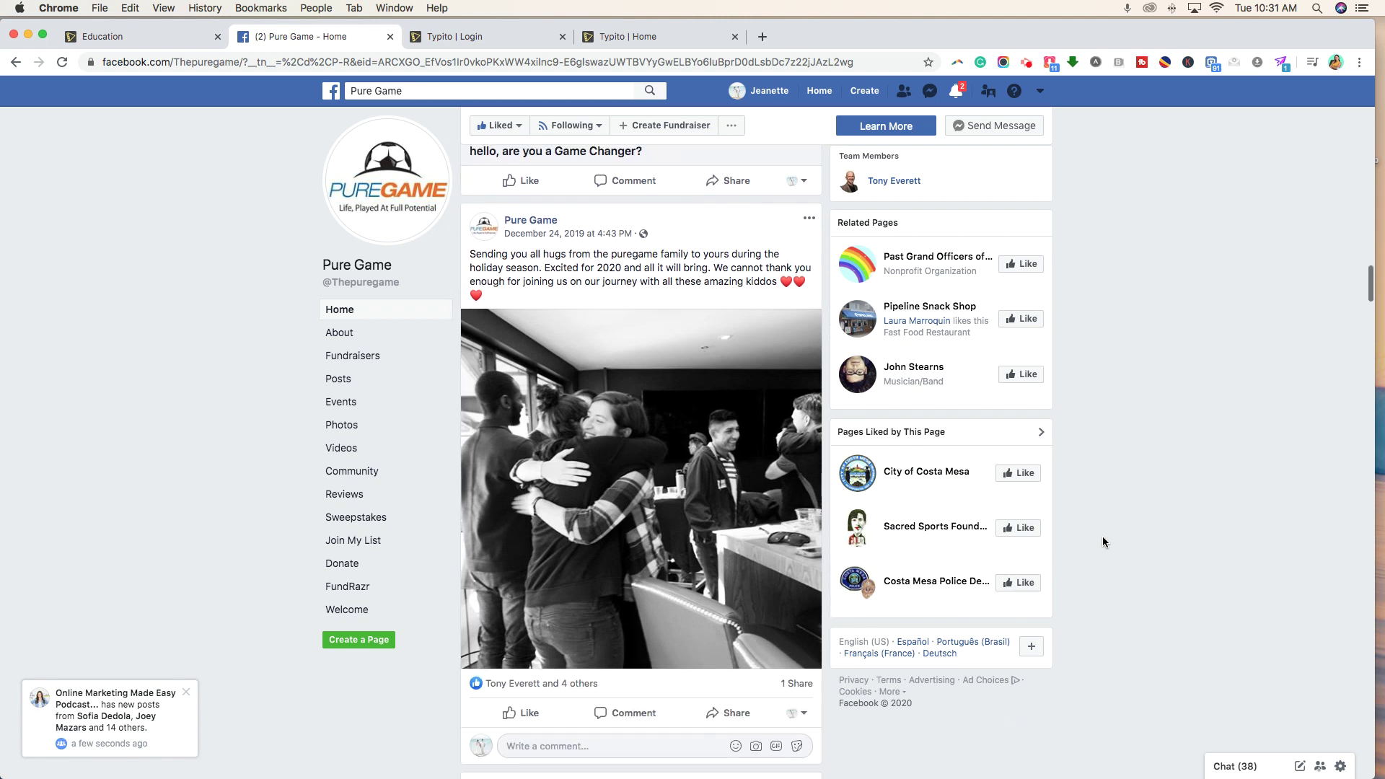
scroll(1102, 543, down, 1)
scroll(1103, 542, down, 4)
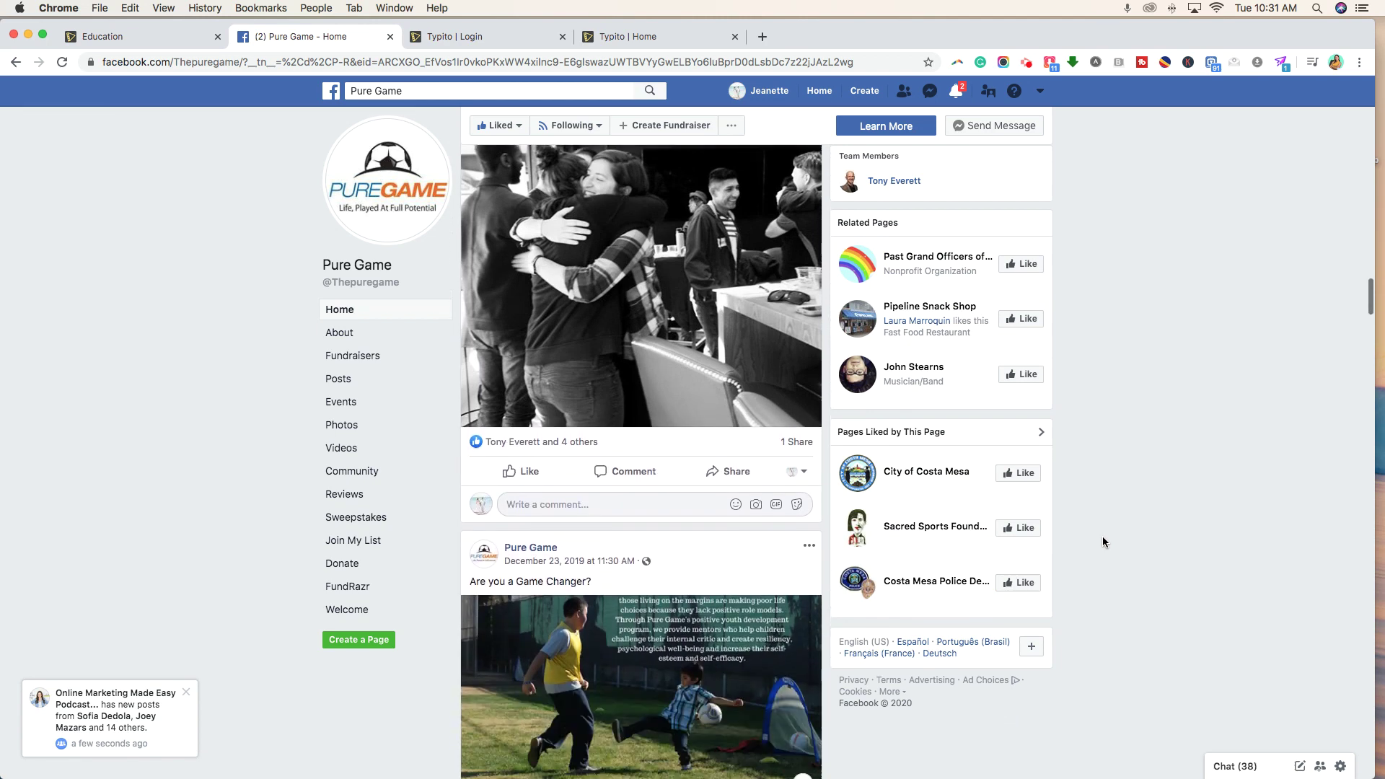
scroll(1102, 538, down, 3)
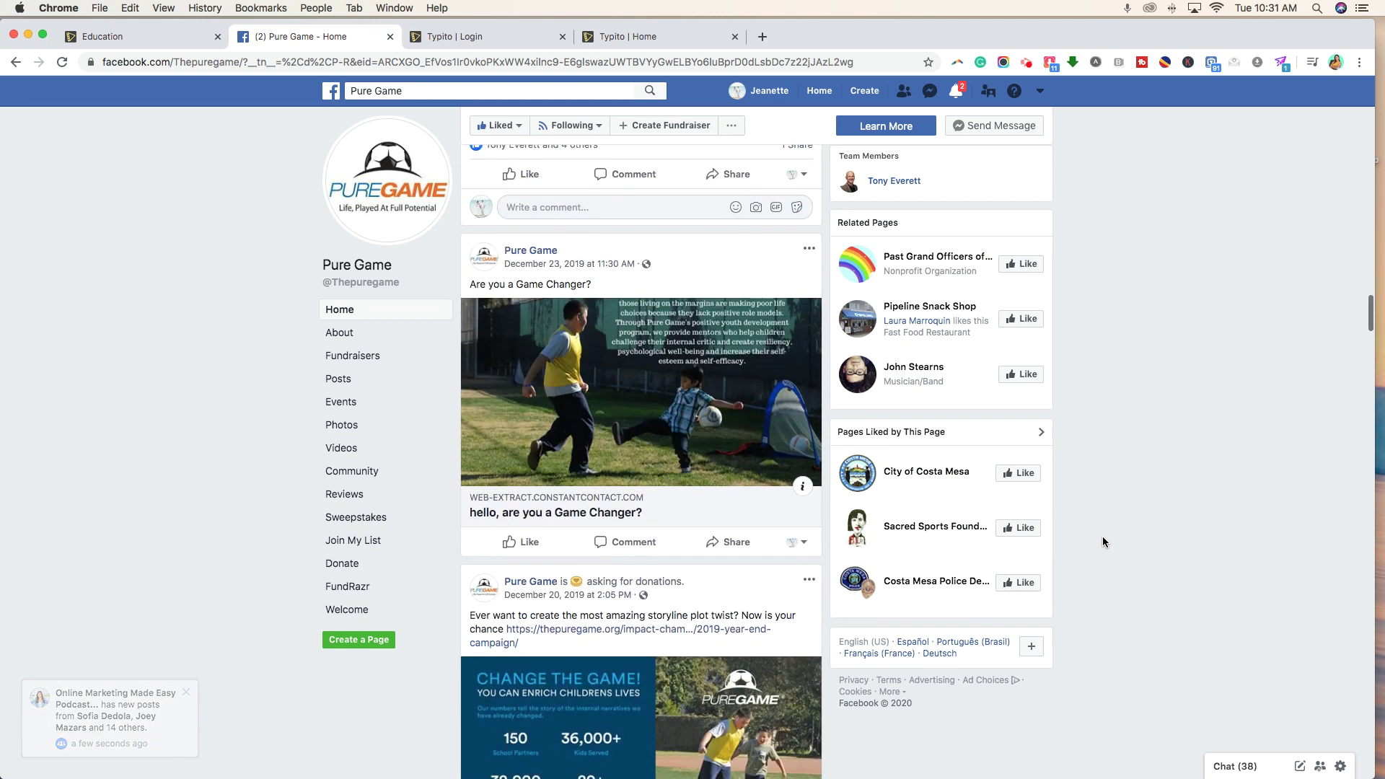
View the "Change the Game!" donation post's image enlarged, and close the photo viewer.
scroll(1102, 538, down, 4)
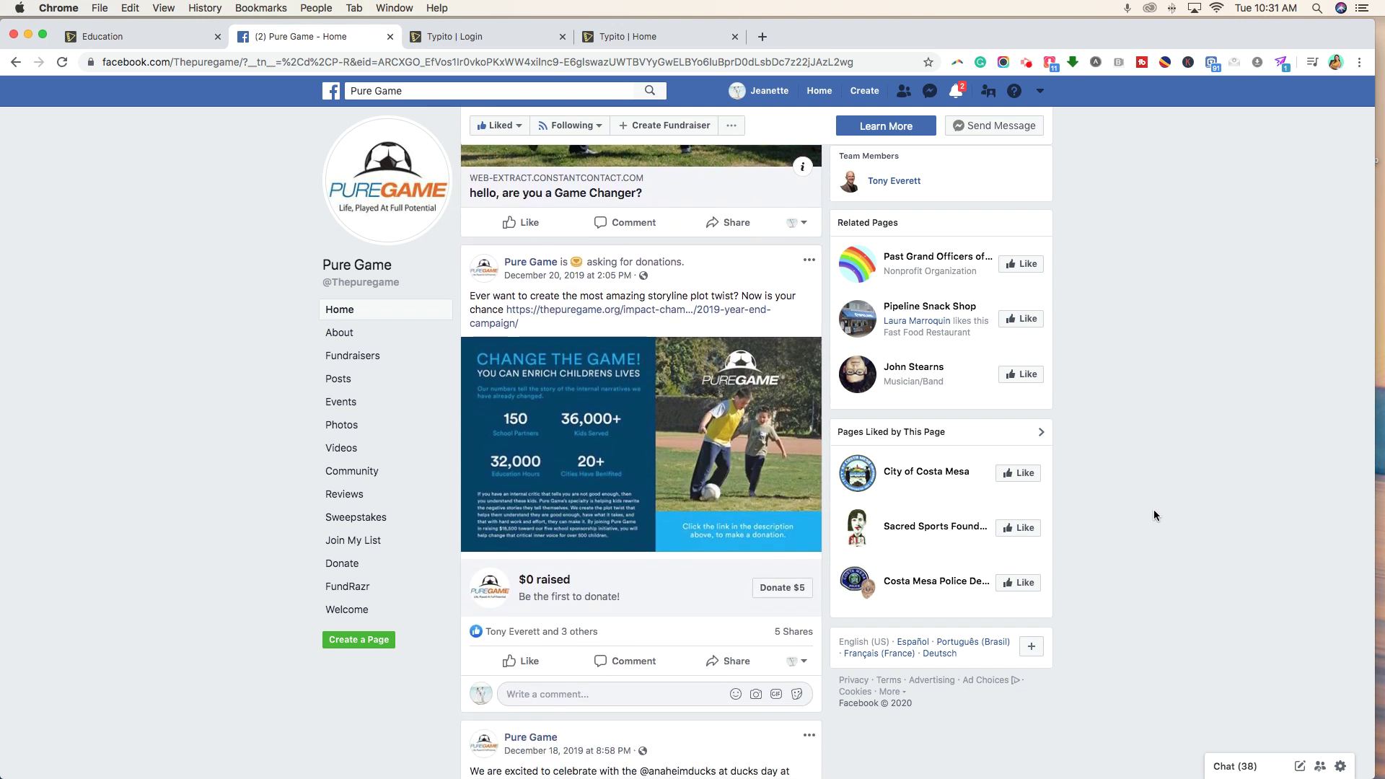
click(671, 438)
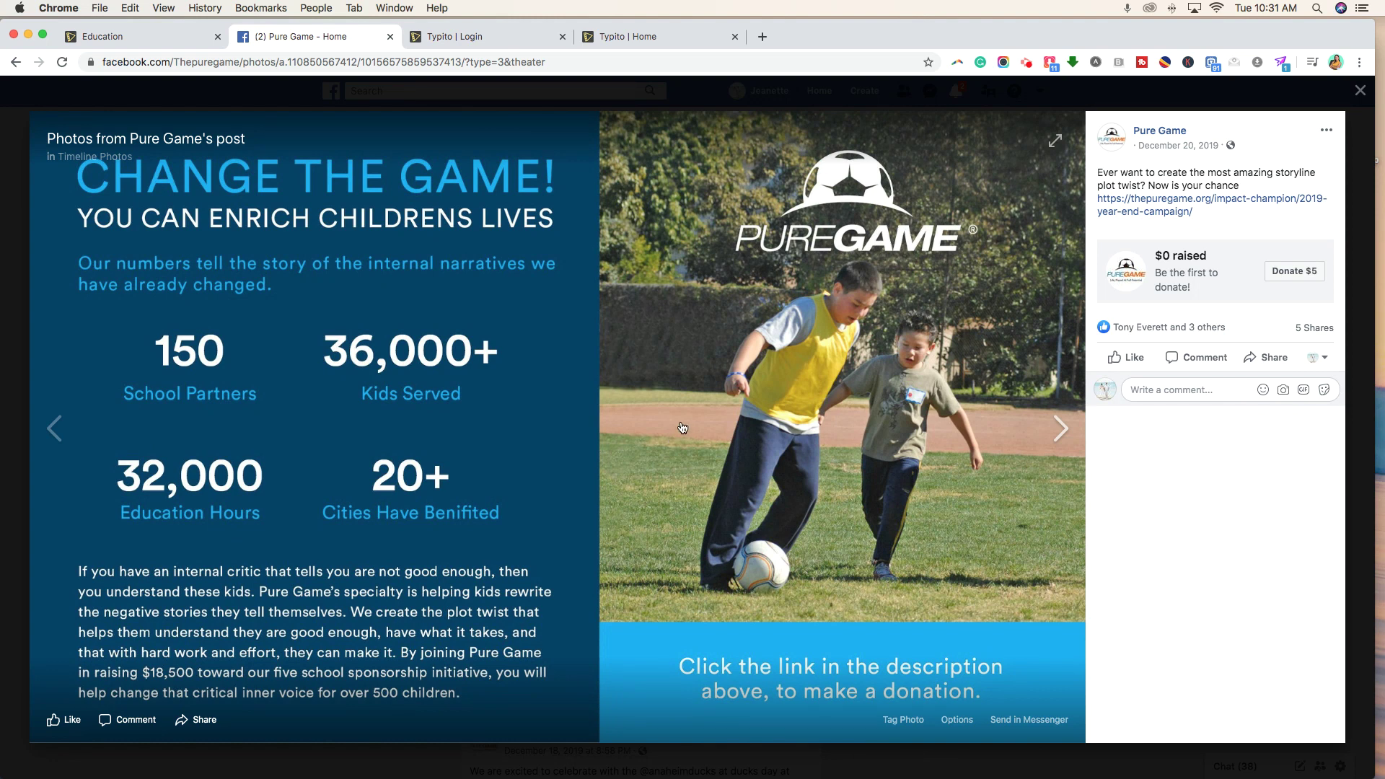
click(1361, 91)
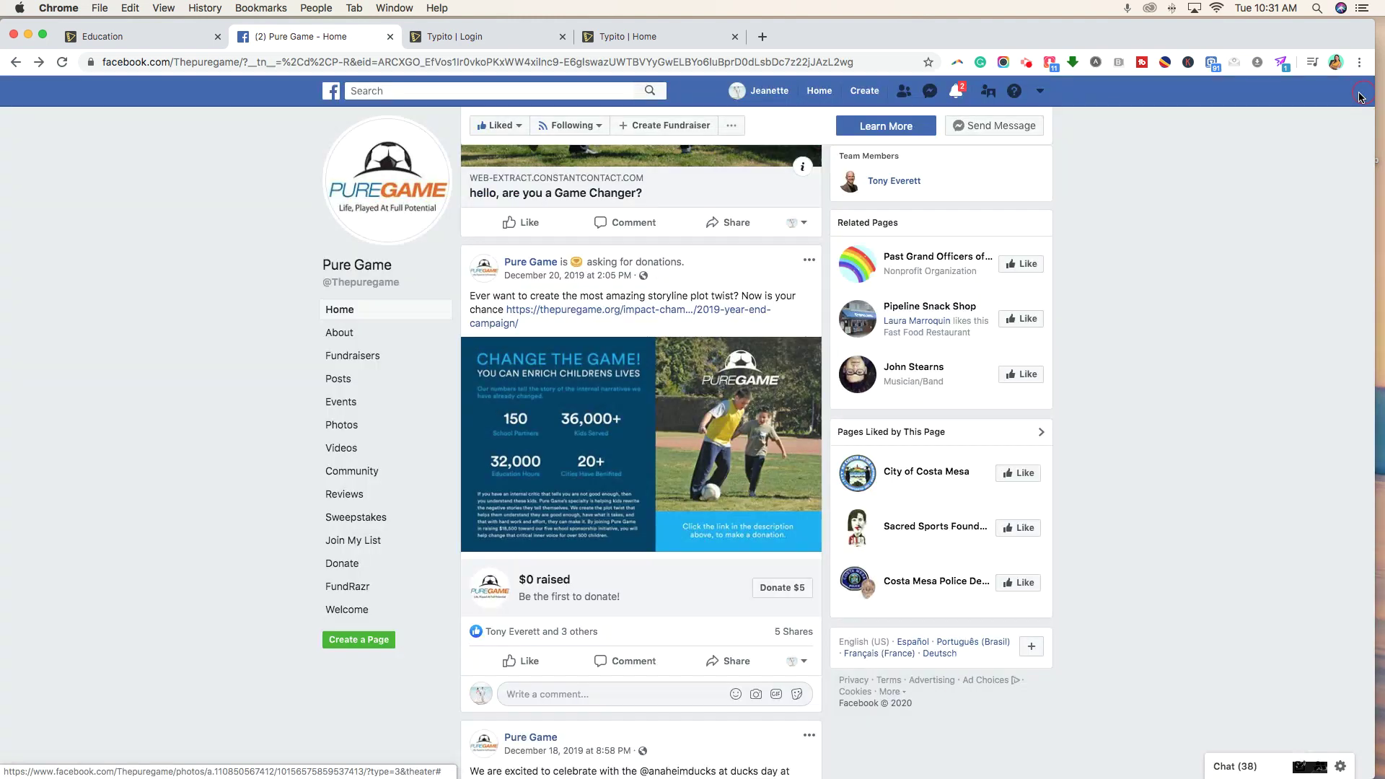
Browse the Pure Game page's photo collection for pictures suitable for a video.
click(342, 427)
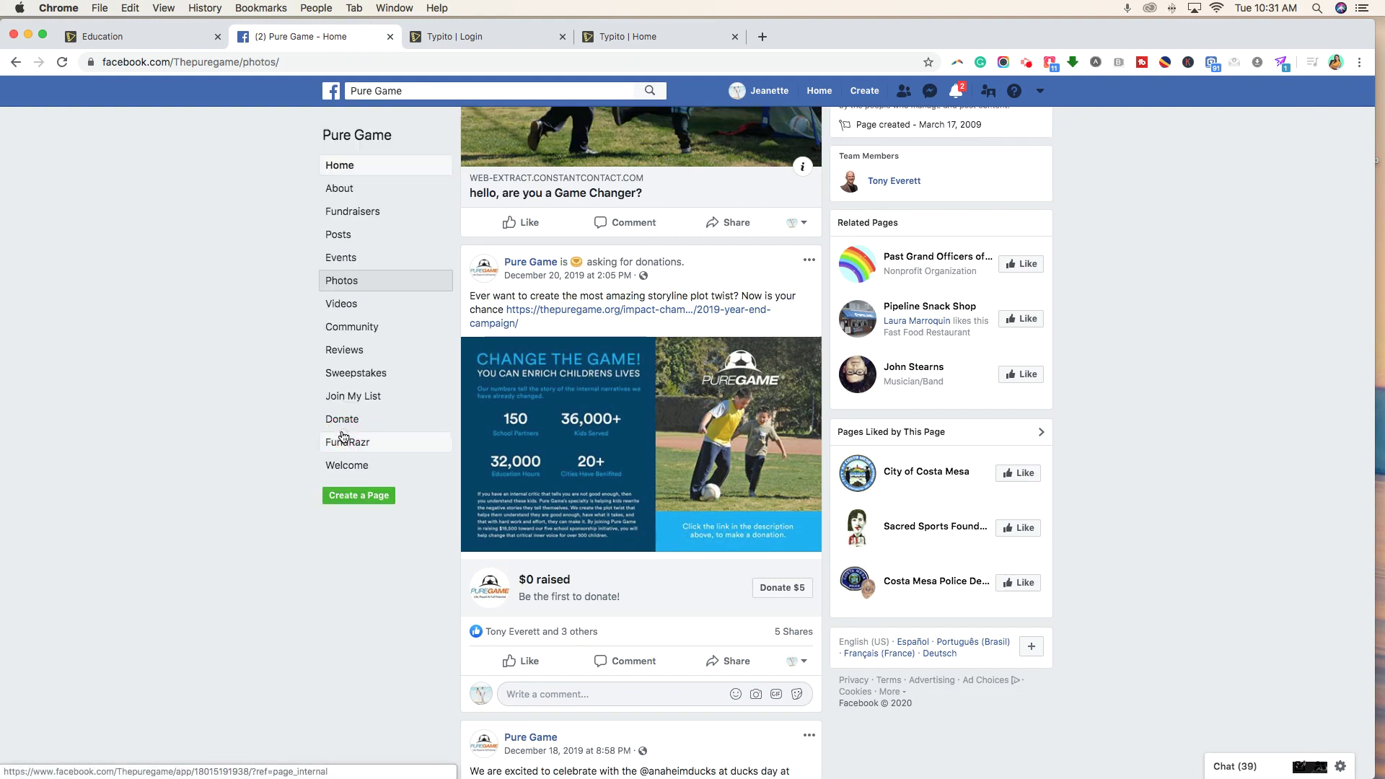
scroll(837, 568, down, 8)
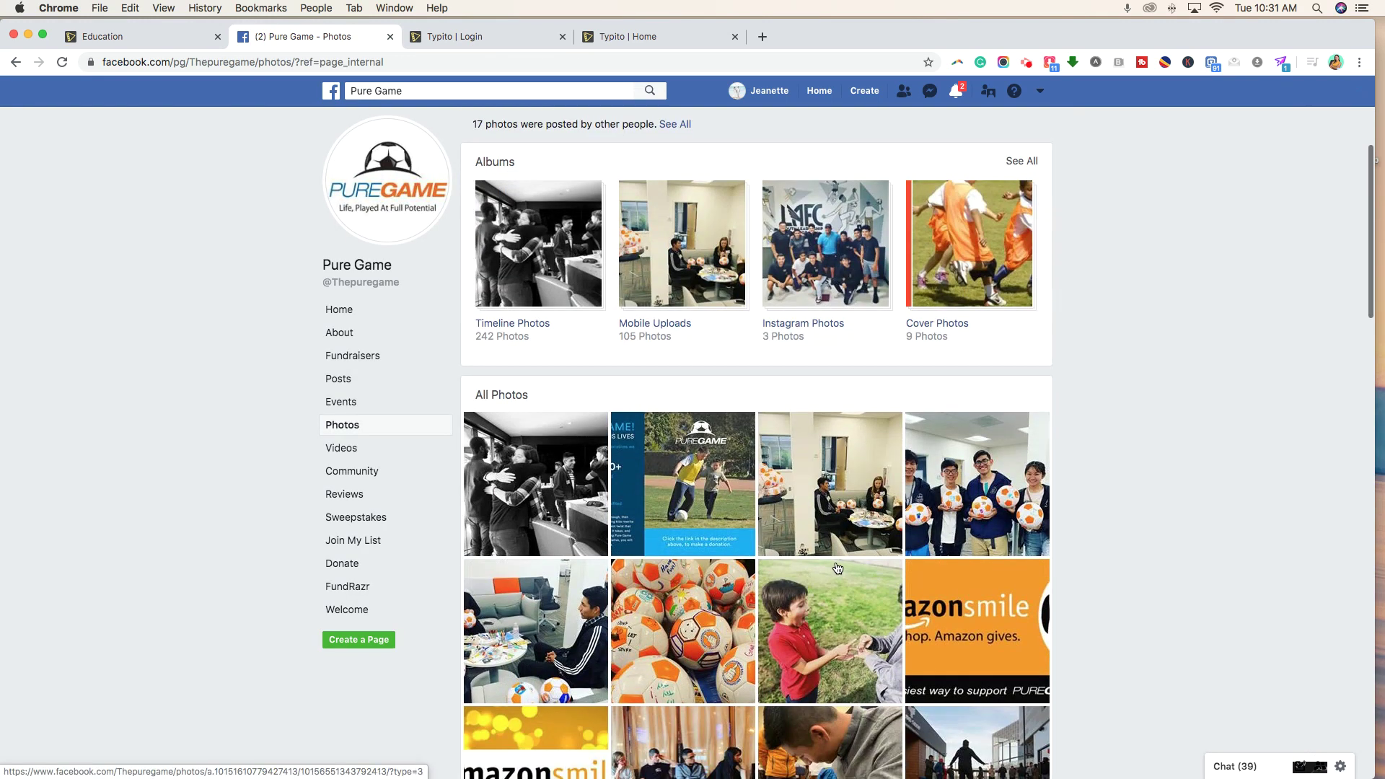
scroll(837, 564, down, 7)
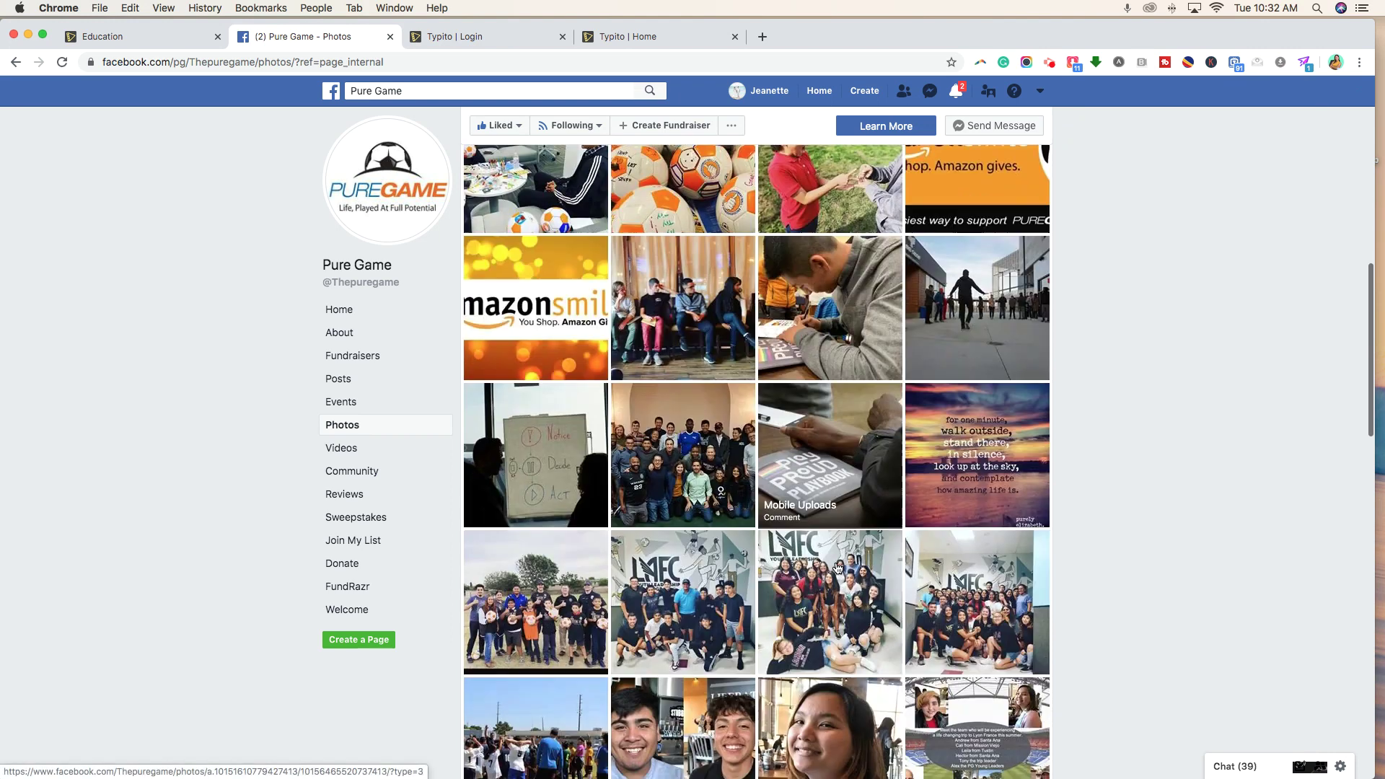
scroll(837, 566, down, 3)
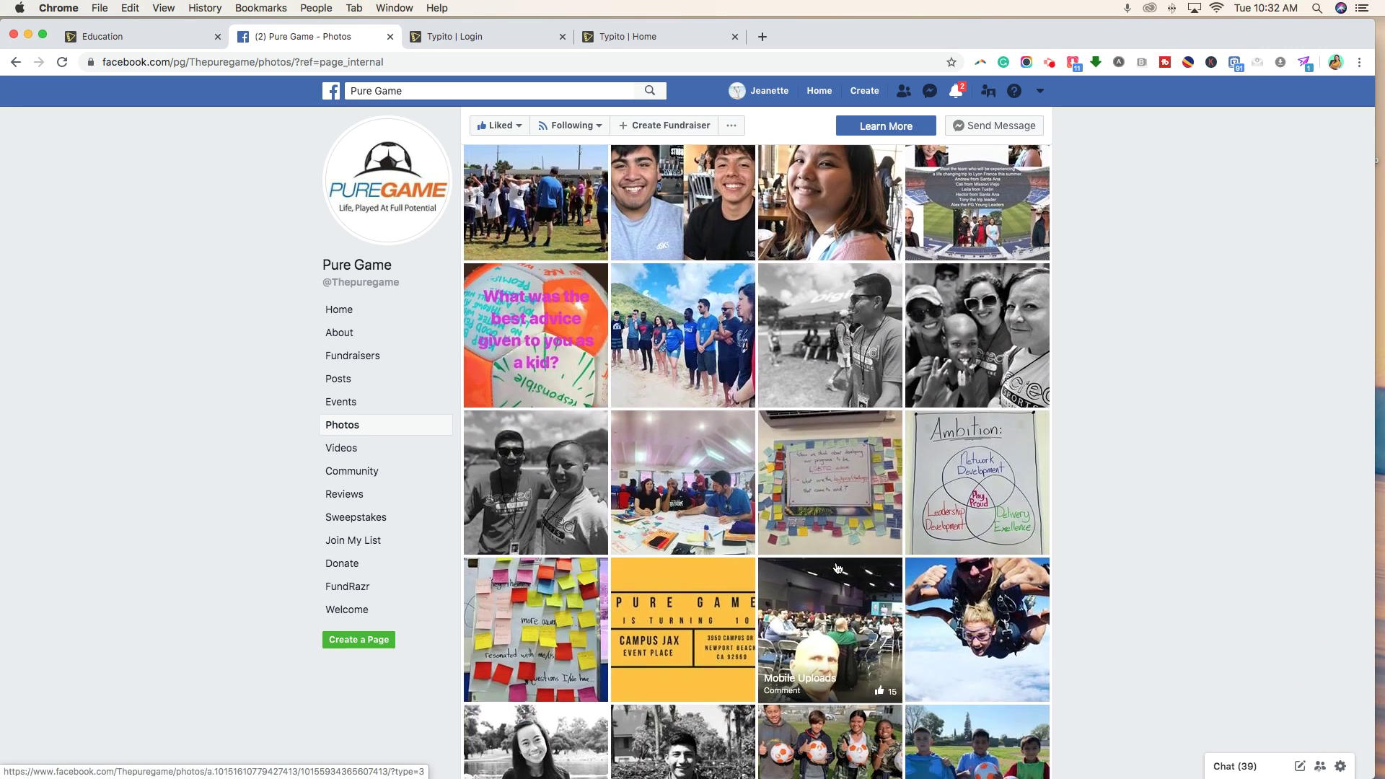
scroll(837, 568, down, 5)
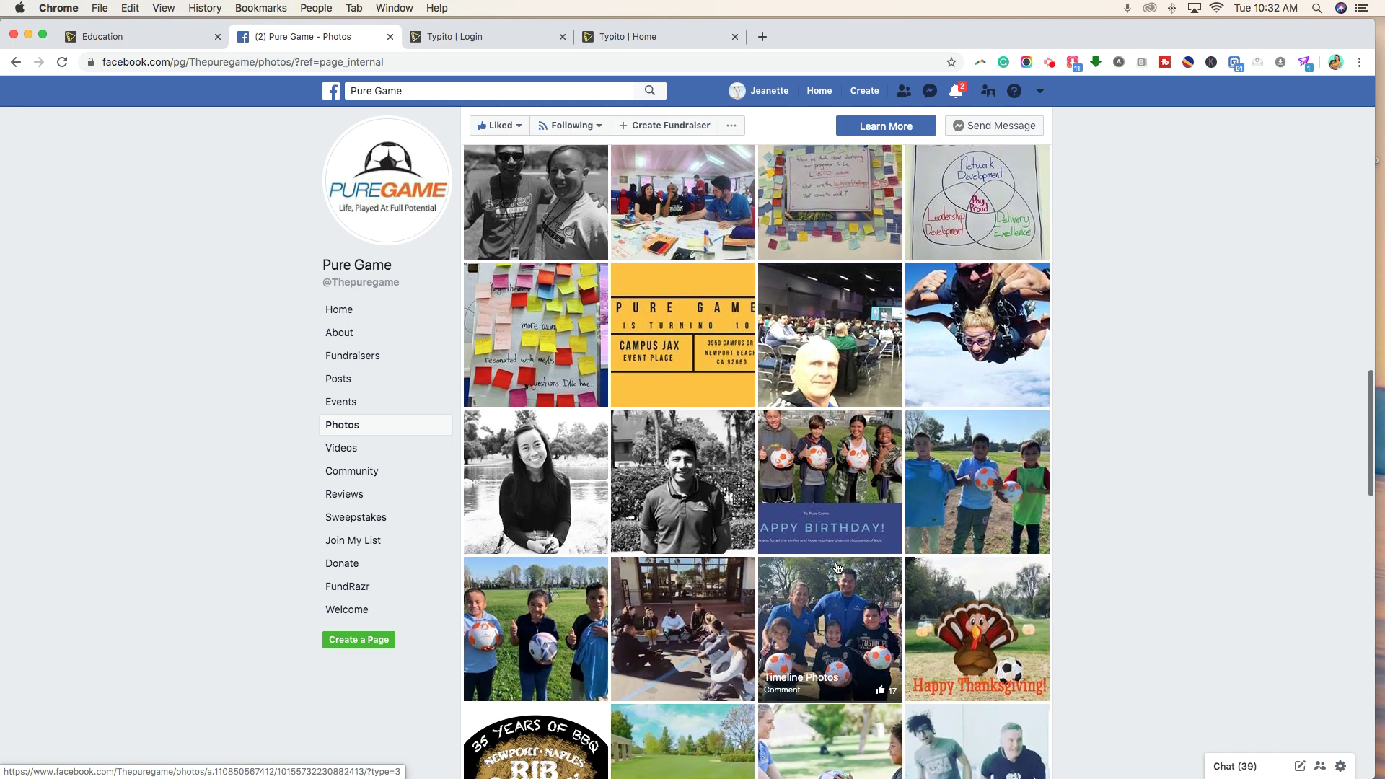
scroll(837, 568, up, 6)
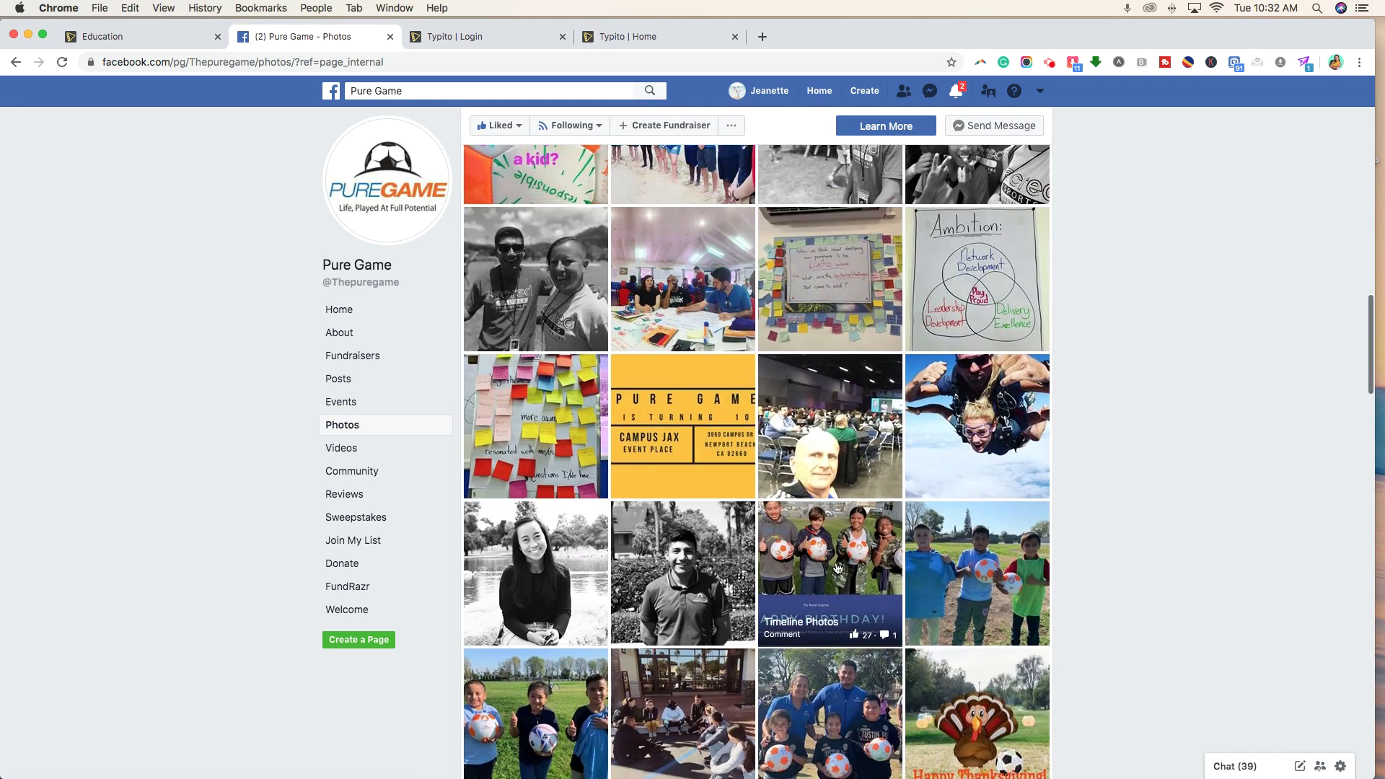
scroll(837, 567, up, 4)
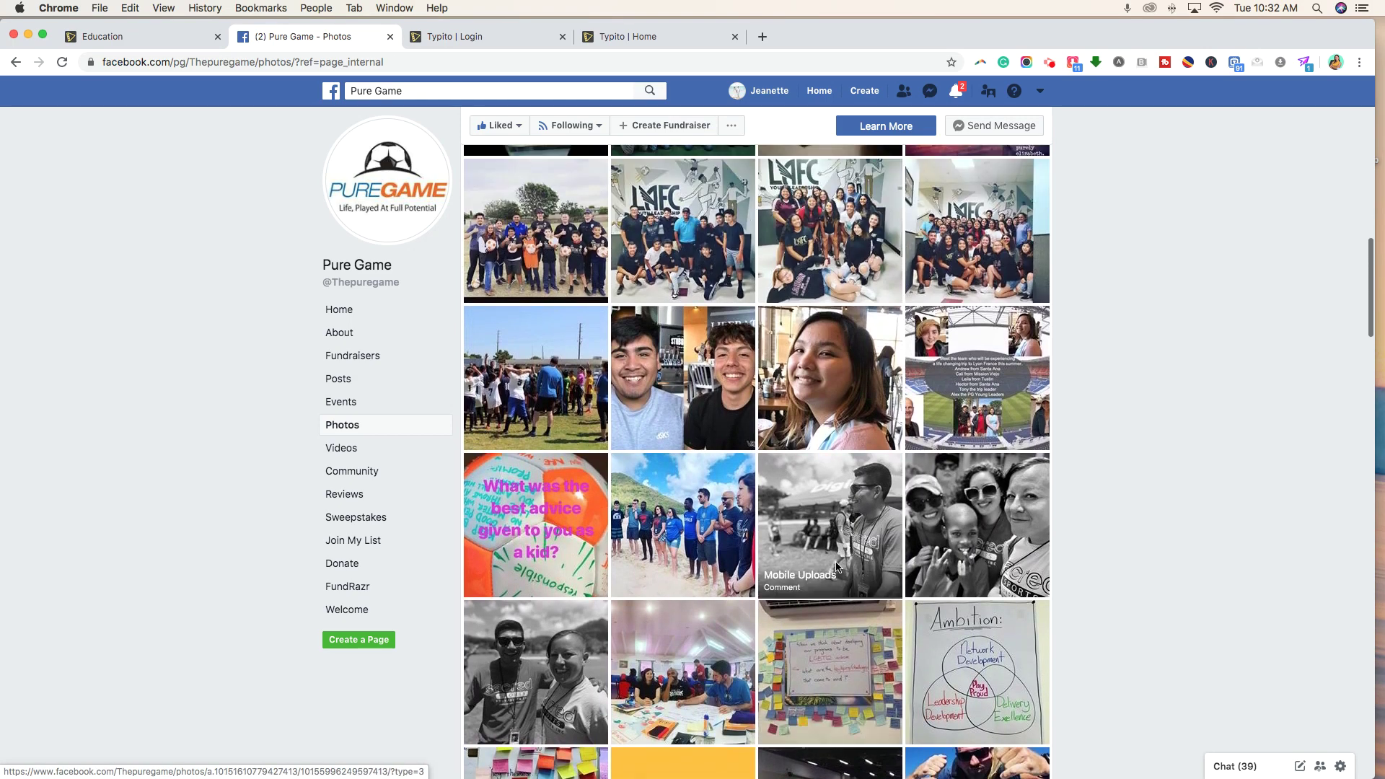
scroll(840, 568, up, 4)
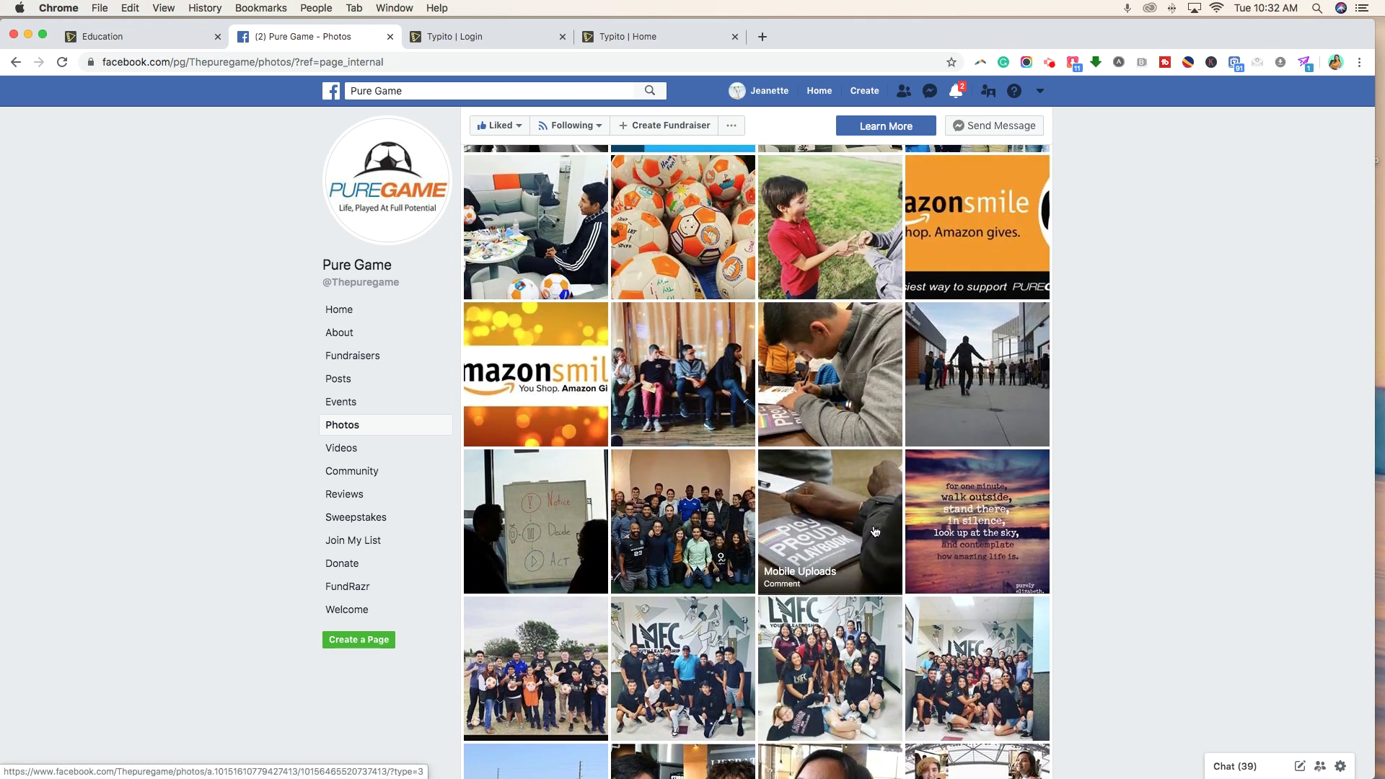
scroll(875, 532, up, 1)
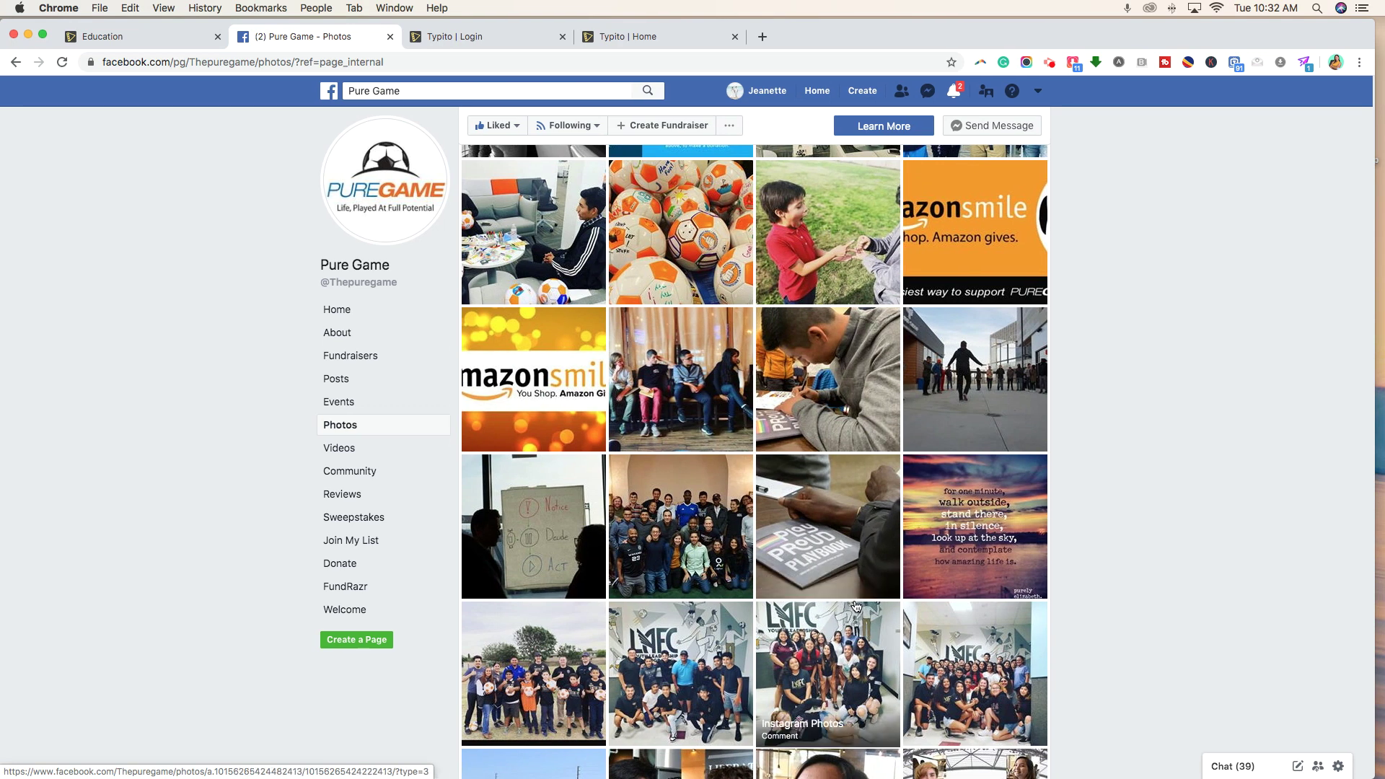
Switch to the Typito login page and look over its sign-in options.
click(460, 45)
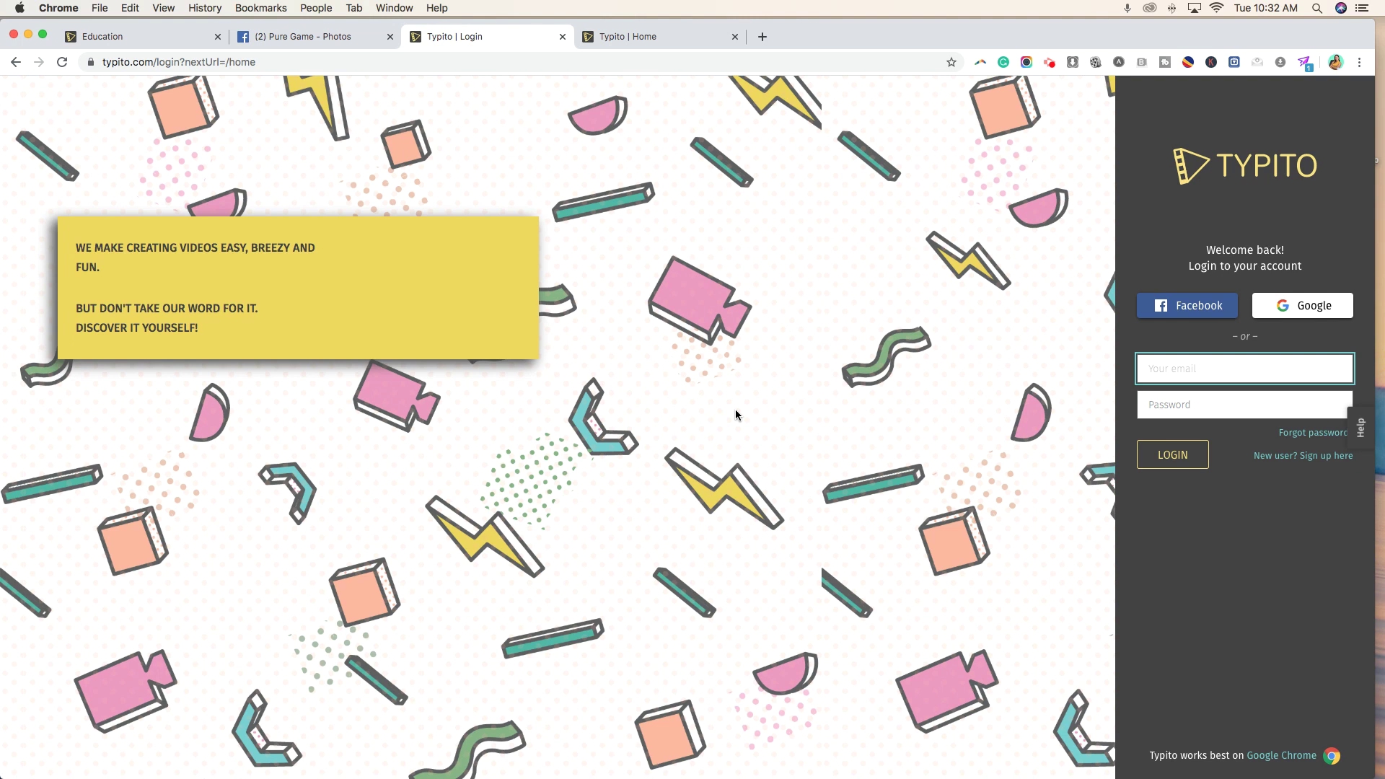
scroll(735, 409, down, 1)
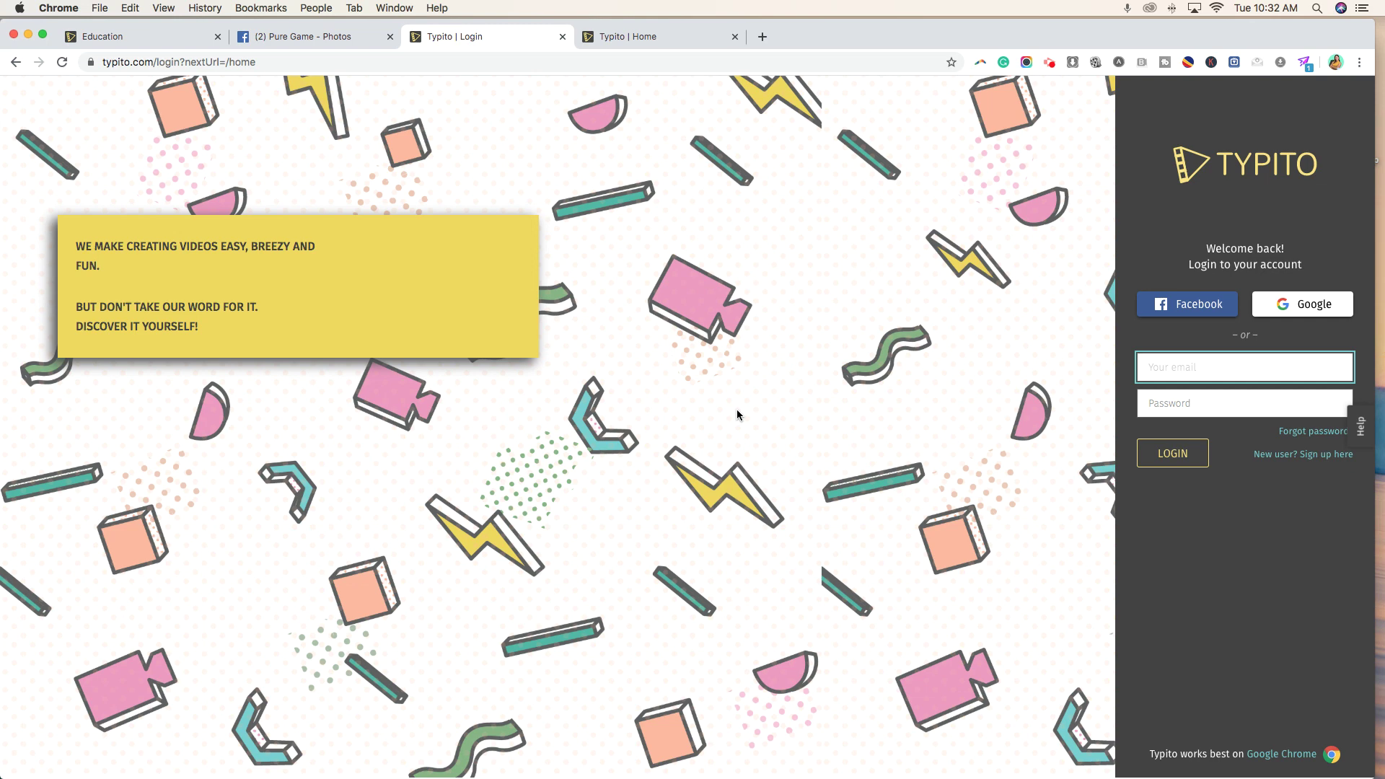
scroll(737, 411, up, 1)
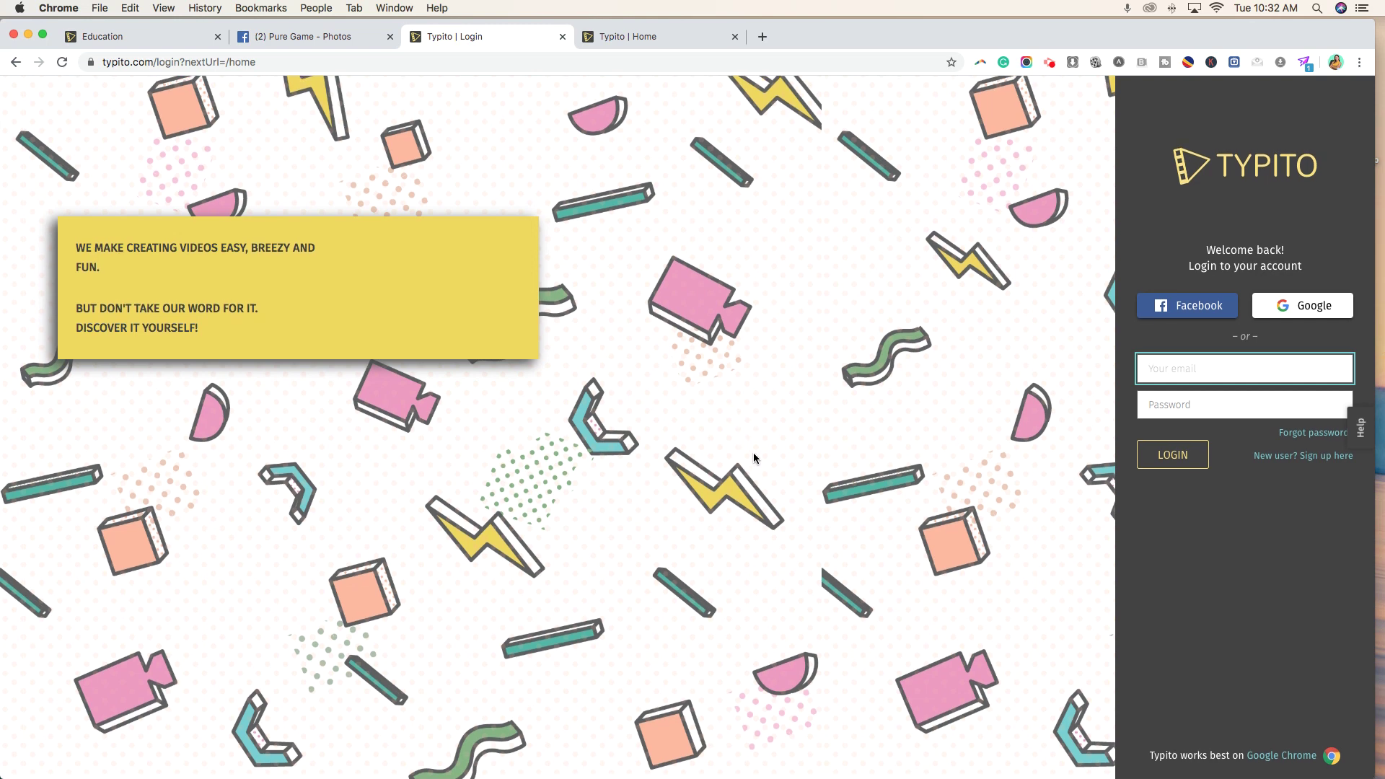
Create a new project from the Typito home page in the LinkedIn 16:9 Widescreen format.
click(698, 39)
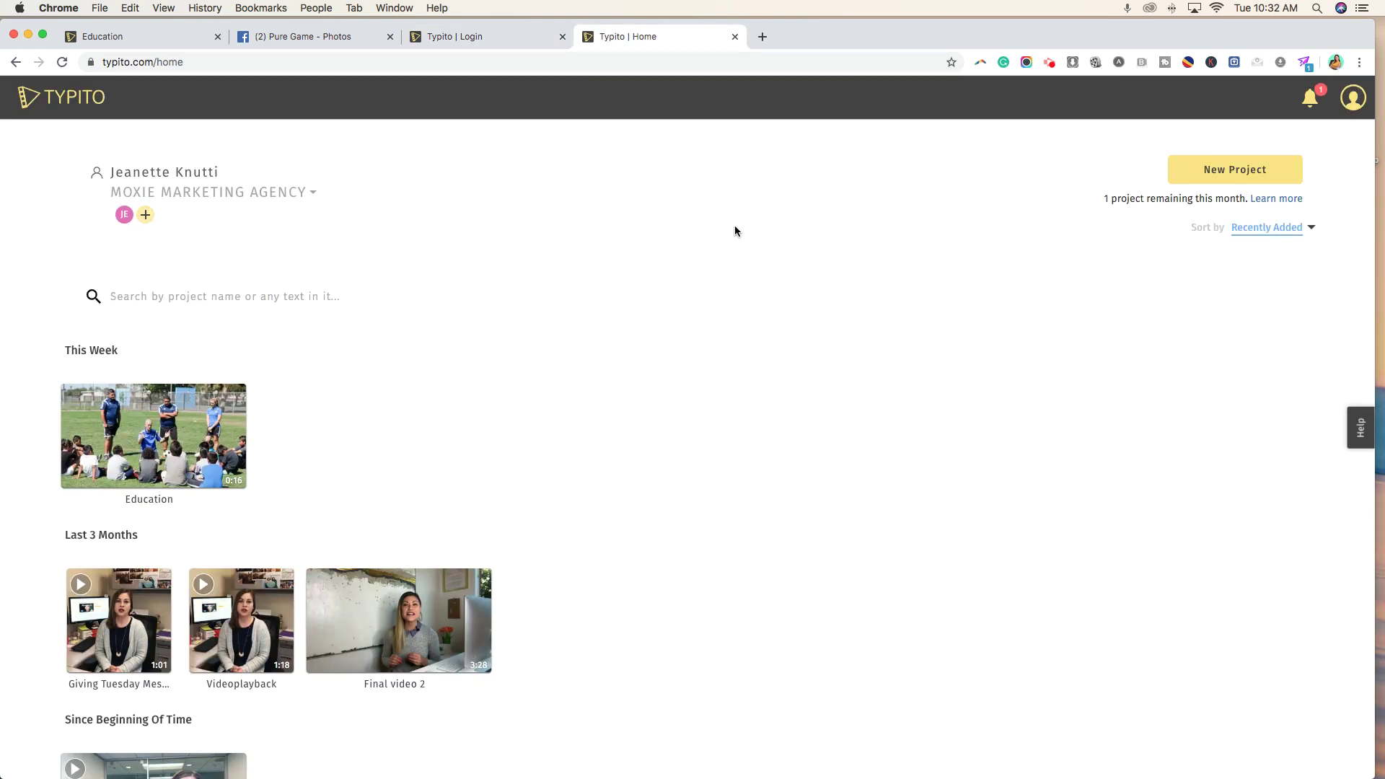
click(1175, 174)
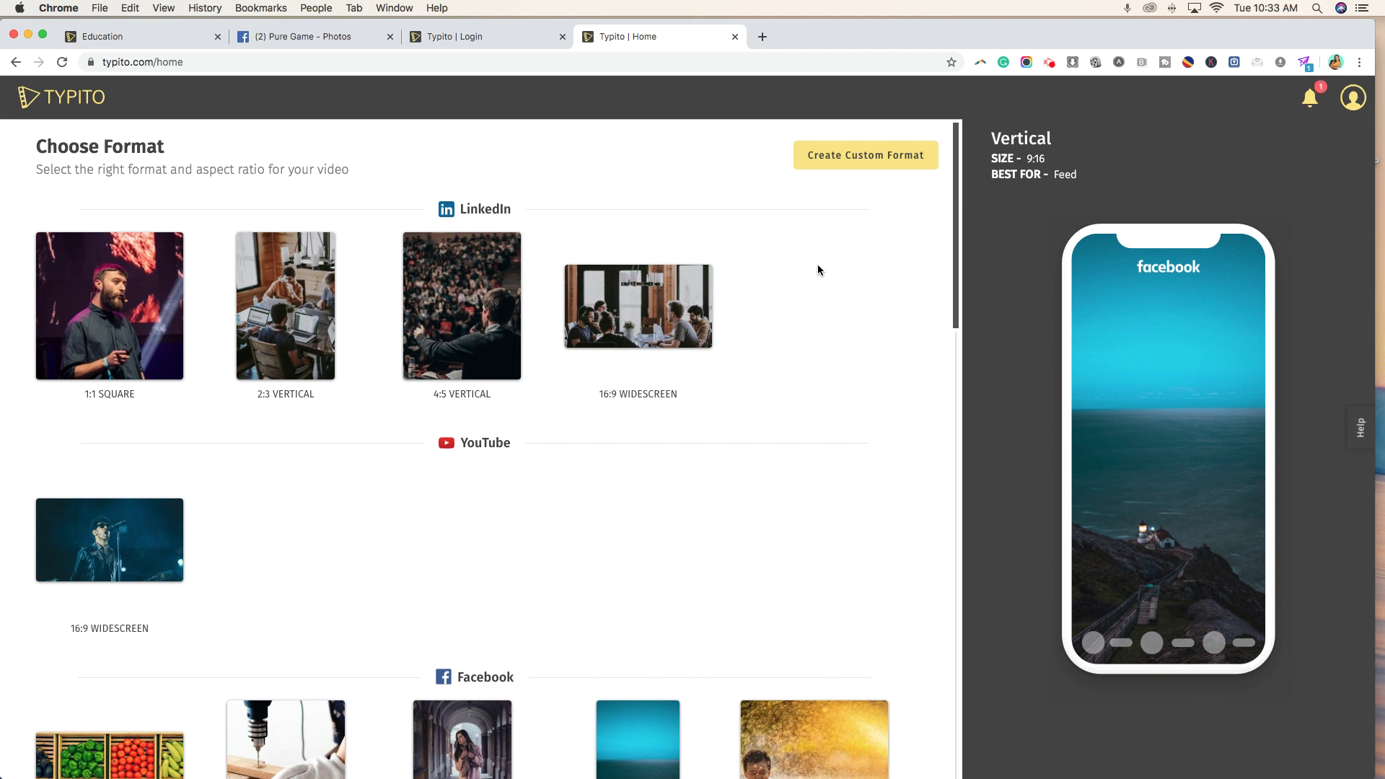
scroll(823, 297, down, 5)
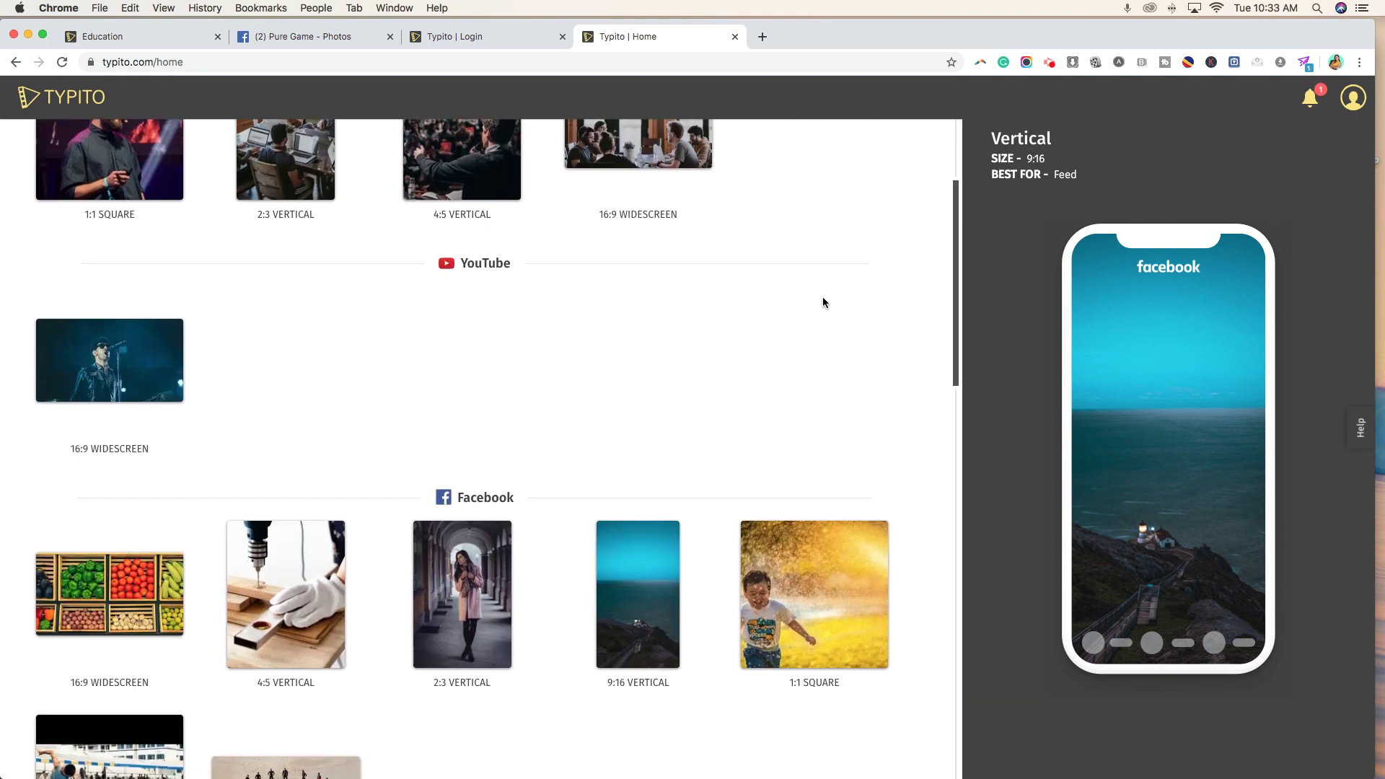
scroll(824, 302, down, 3)
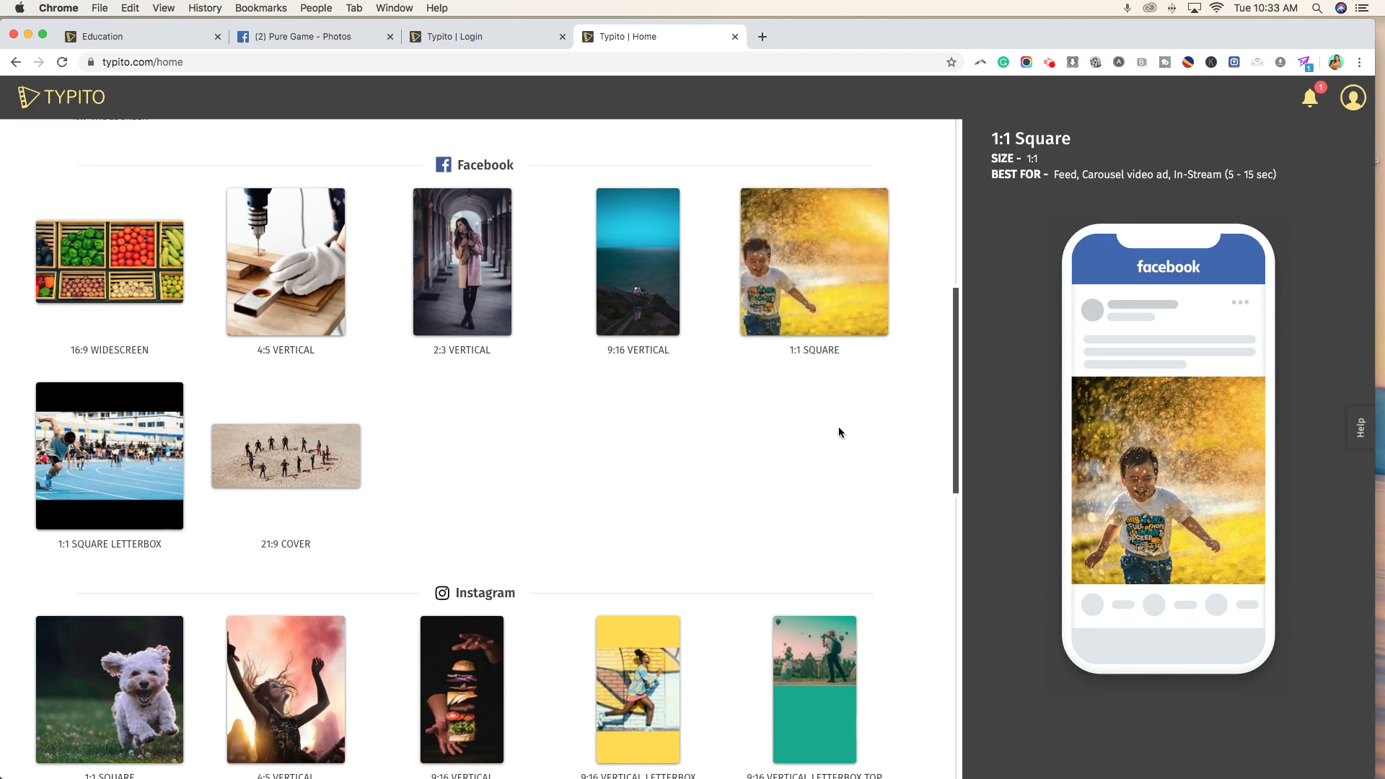
scroll(687, 566, down, 2)
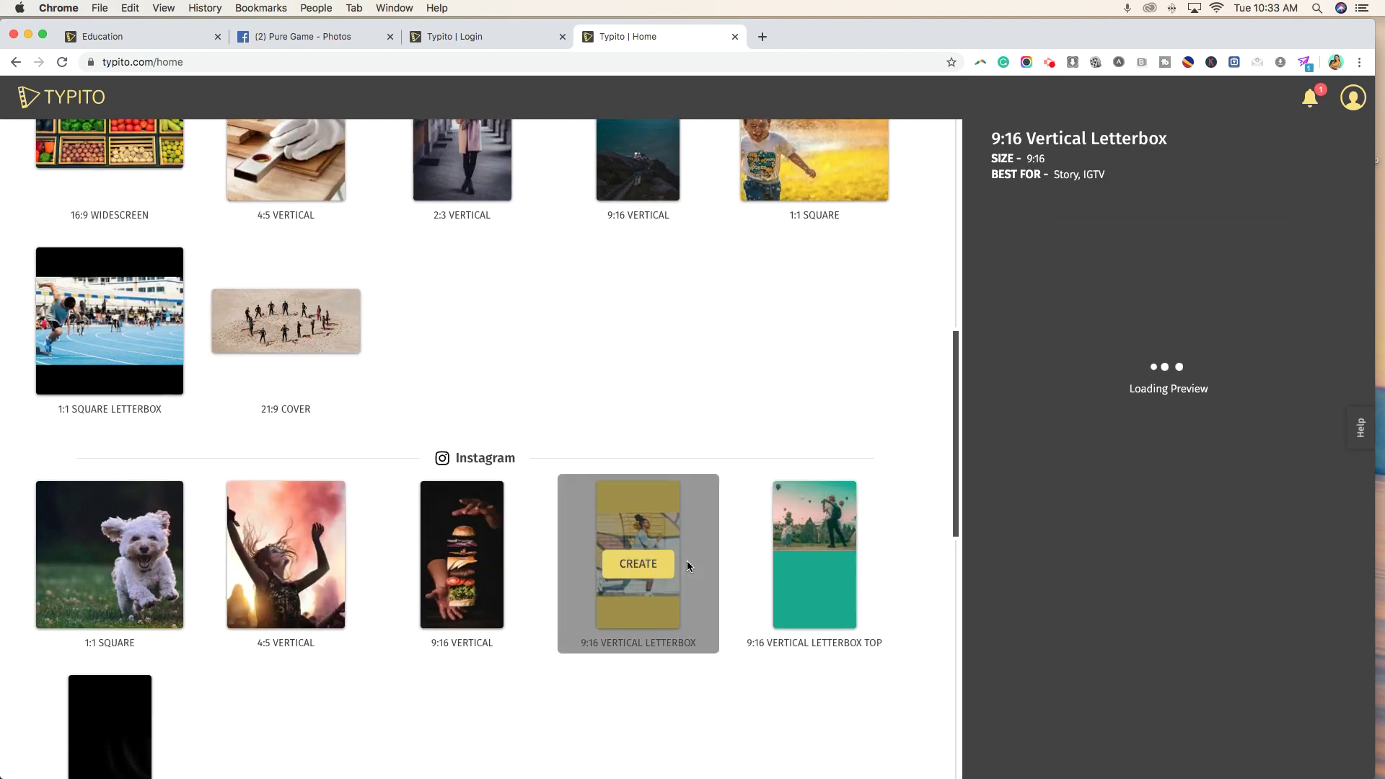
scroll(687, 566, up, 9)
mouse_move(635, 349)
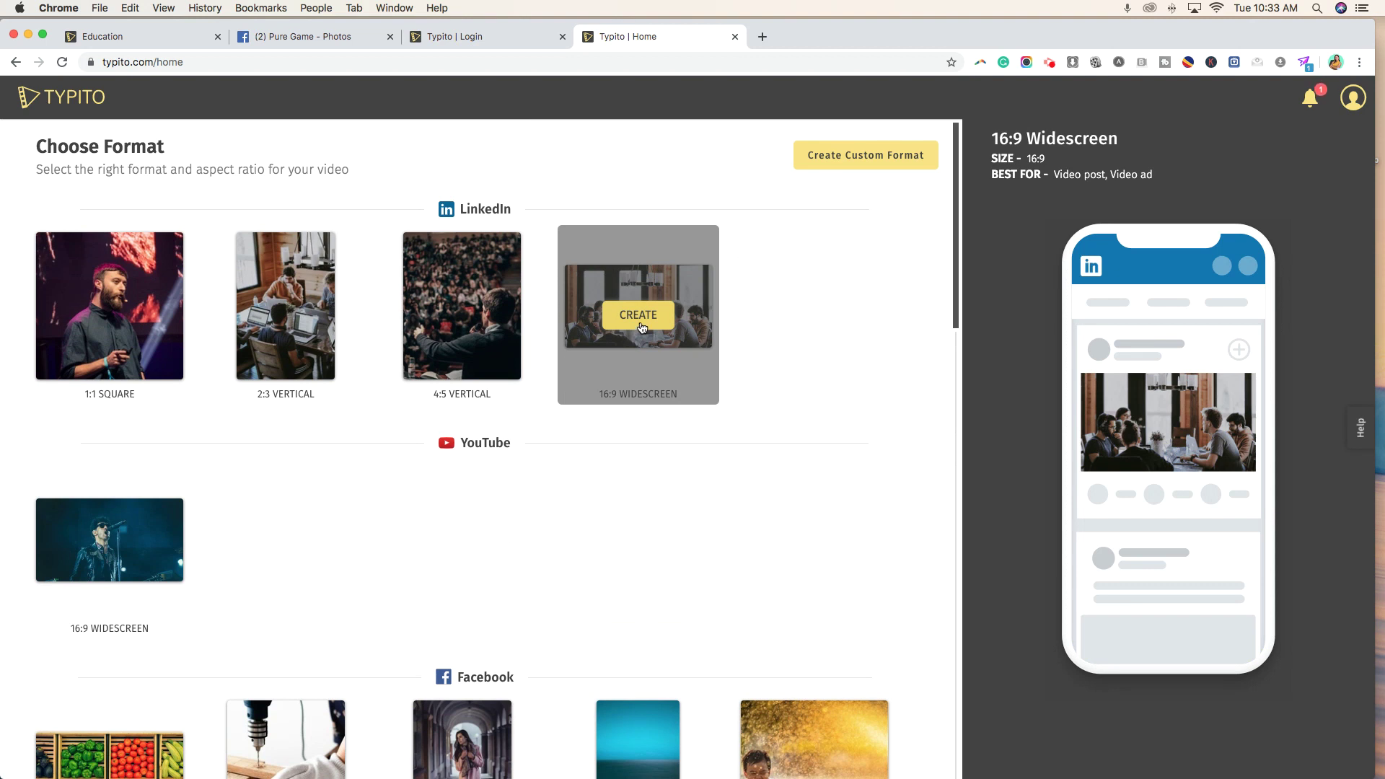
click(641, 326)
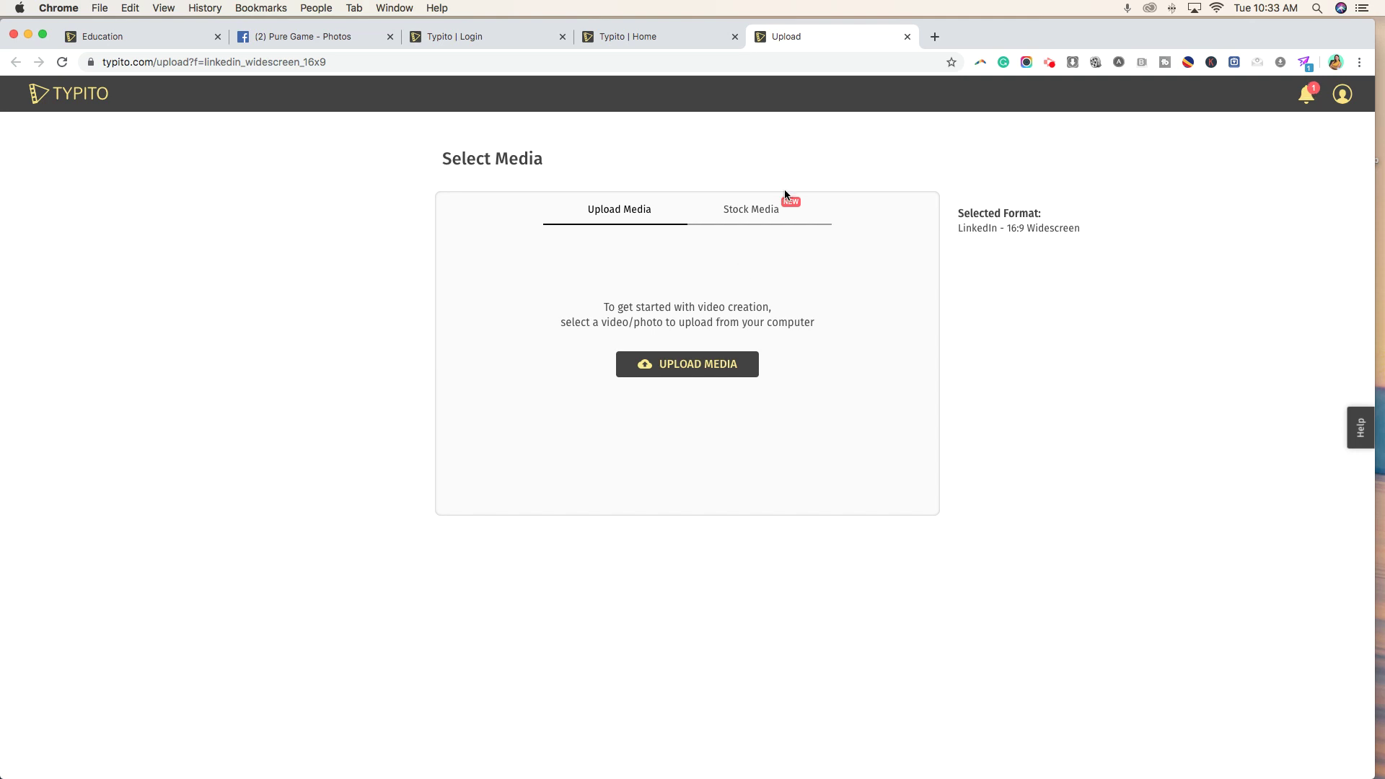
Browse the stock images for "children" and return to the option for uploading own media.
click(773, 214)
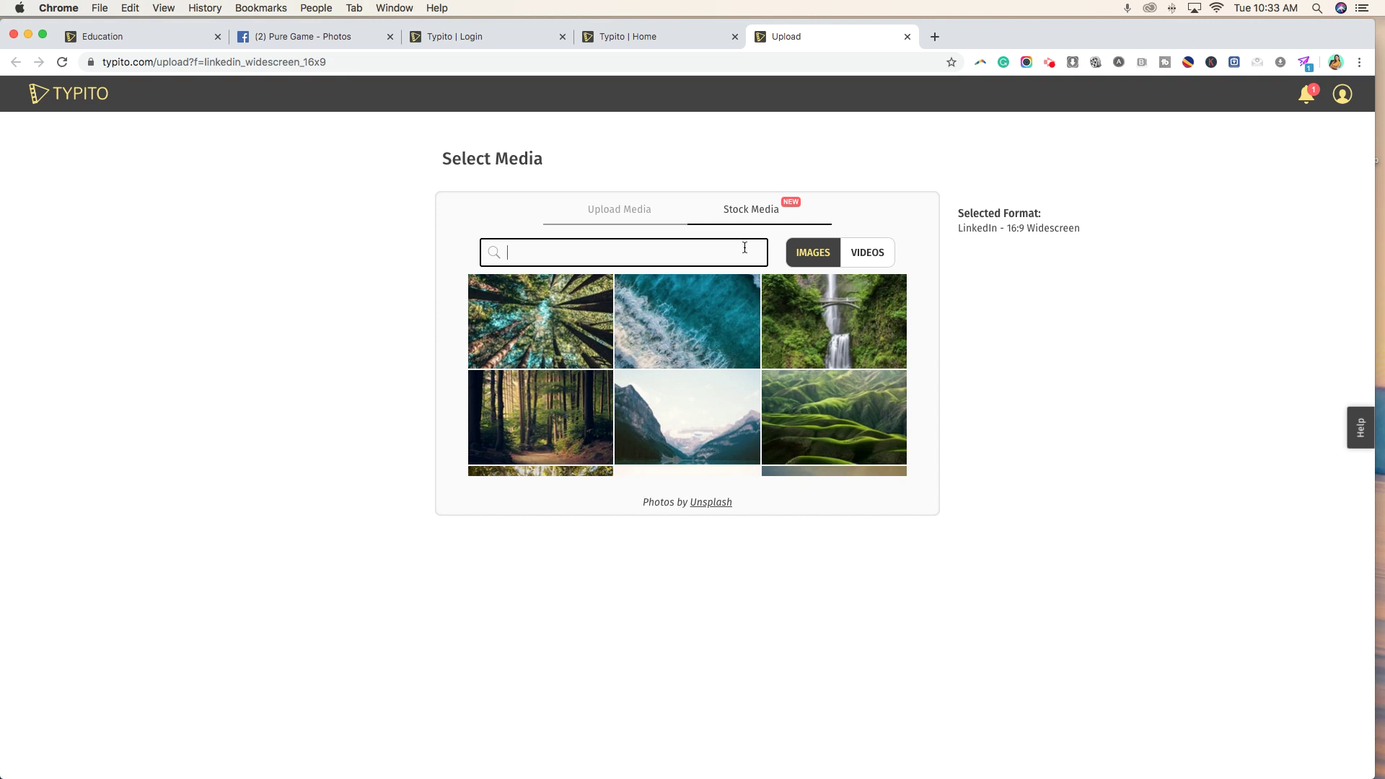
text(children)
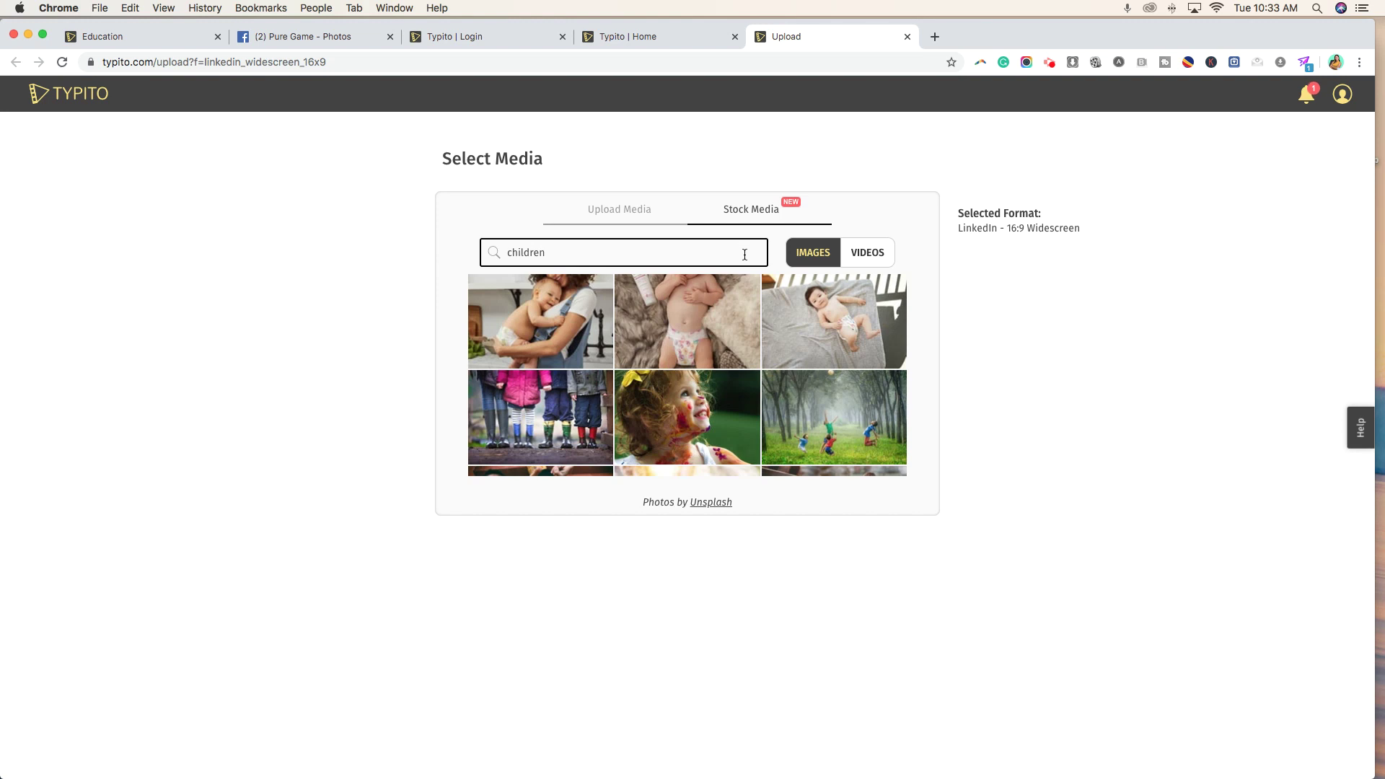
mouse_move(841, 358)
scroll(841, 358, down, 10)
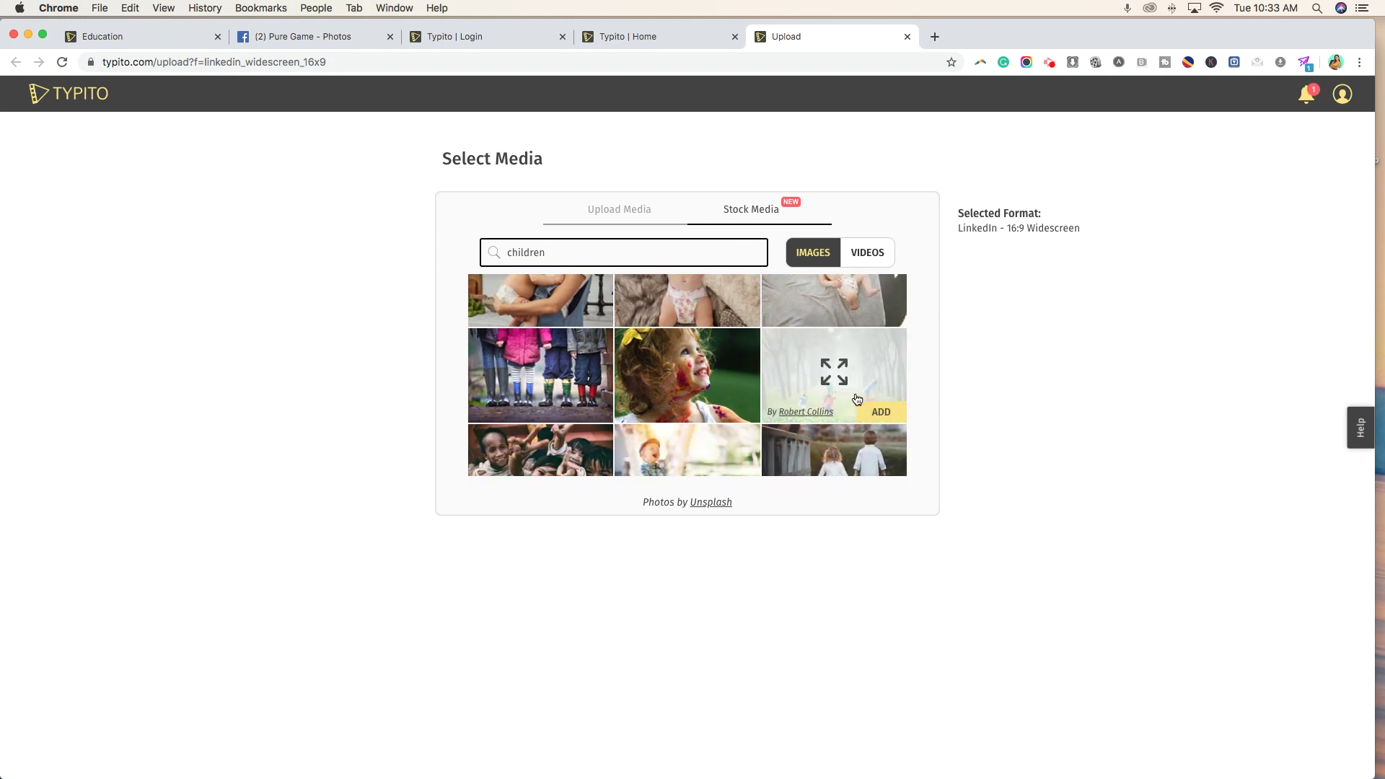
scroll(861, 409, down, 10)
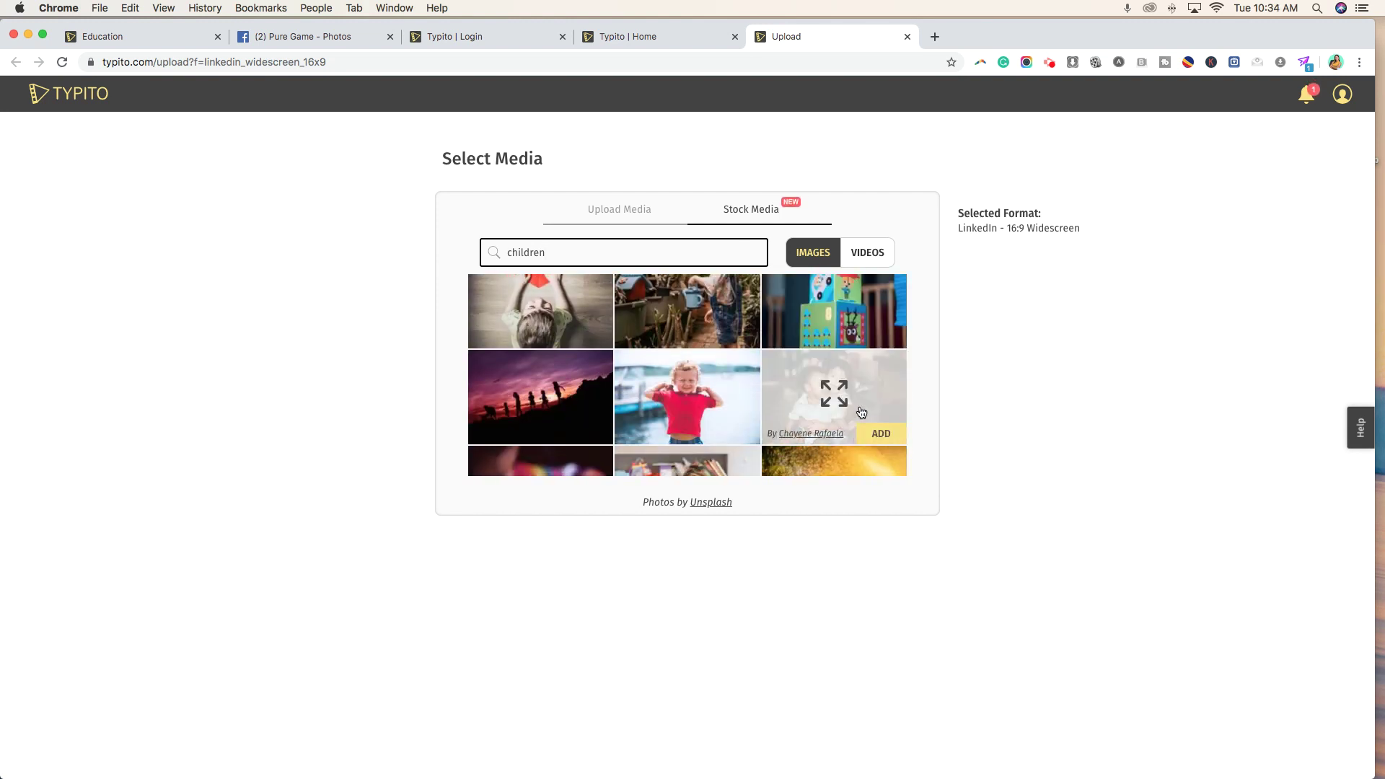
click(614, 217)
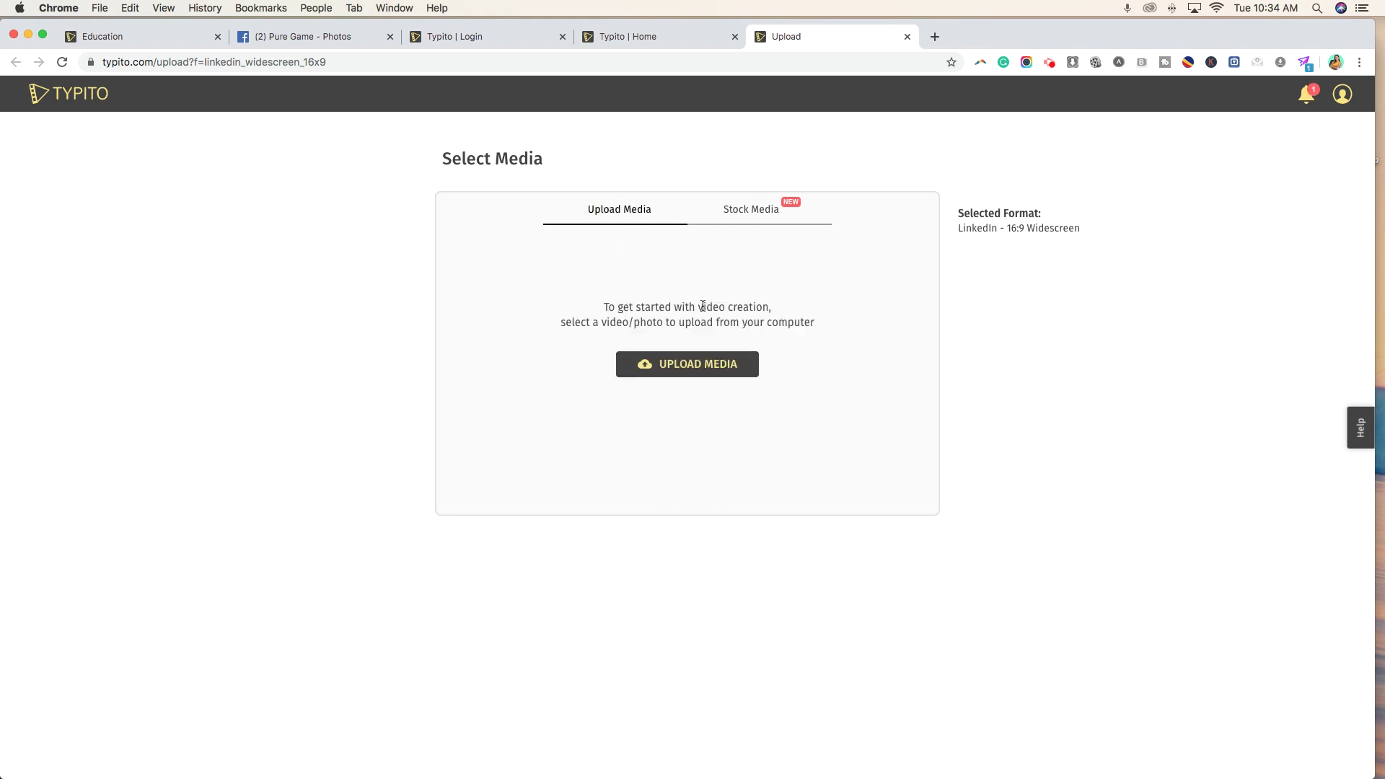
Upload PG.jpg, Education.jpg, Kids Served.jpg, Cities.jpg and School Partners.jpg from the Pure Game folder and continue to the video editor.
click(705, 377)
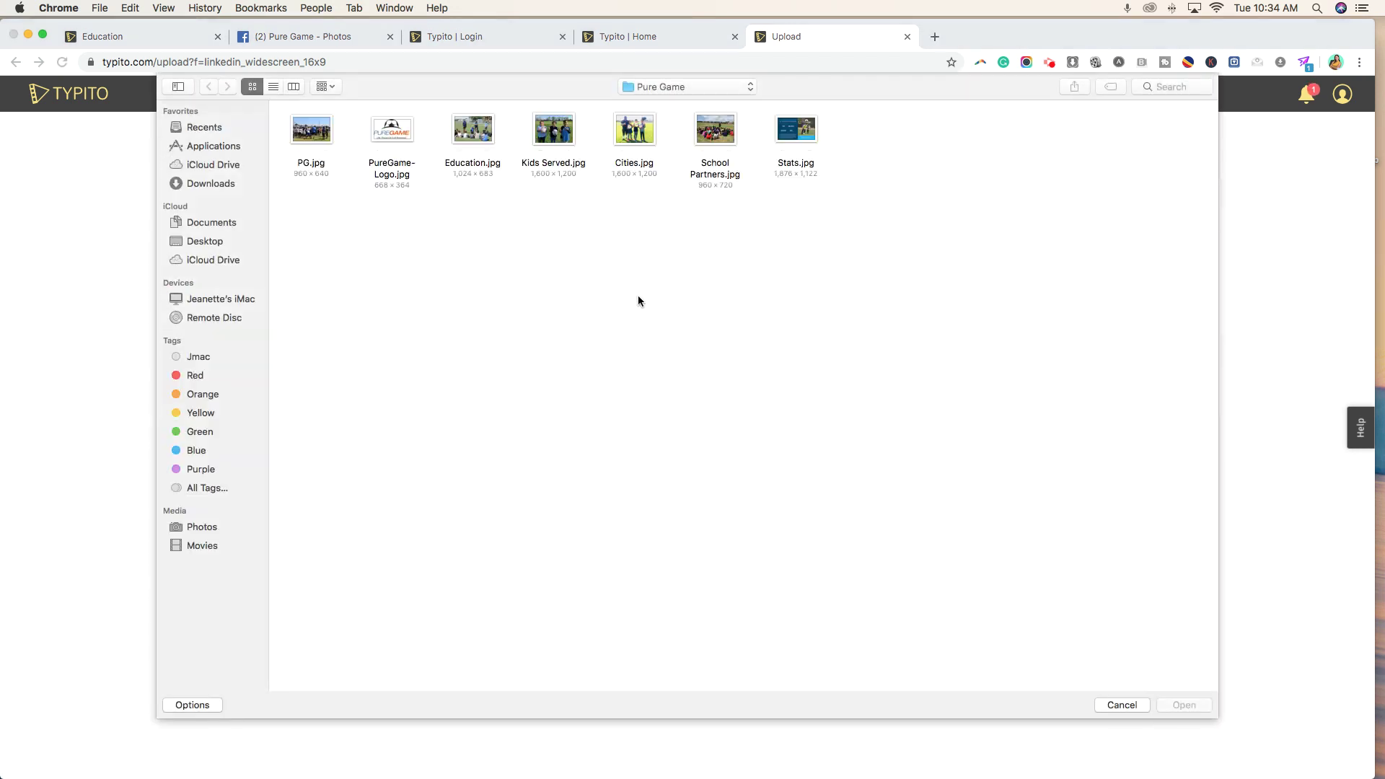
click(327, 135)
right_click(479, 142)
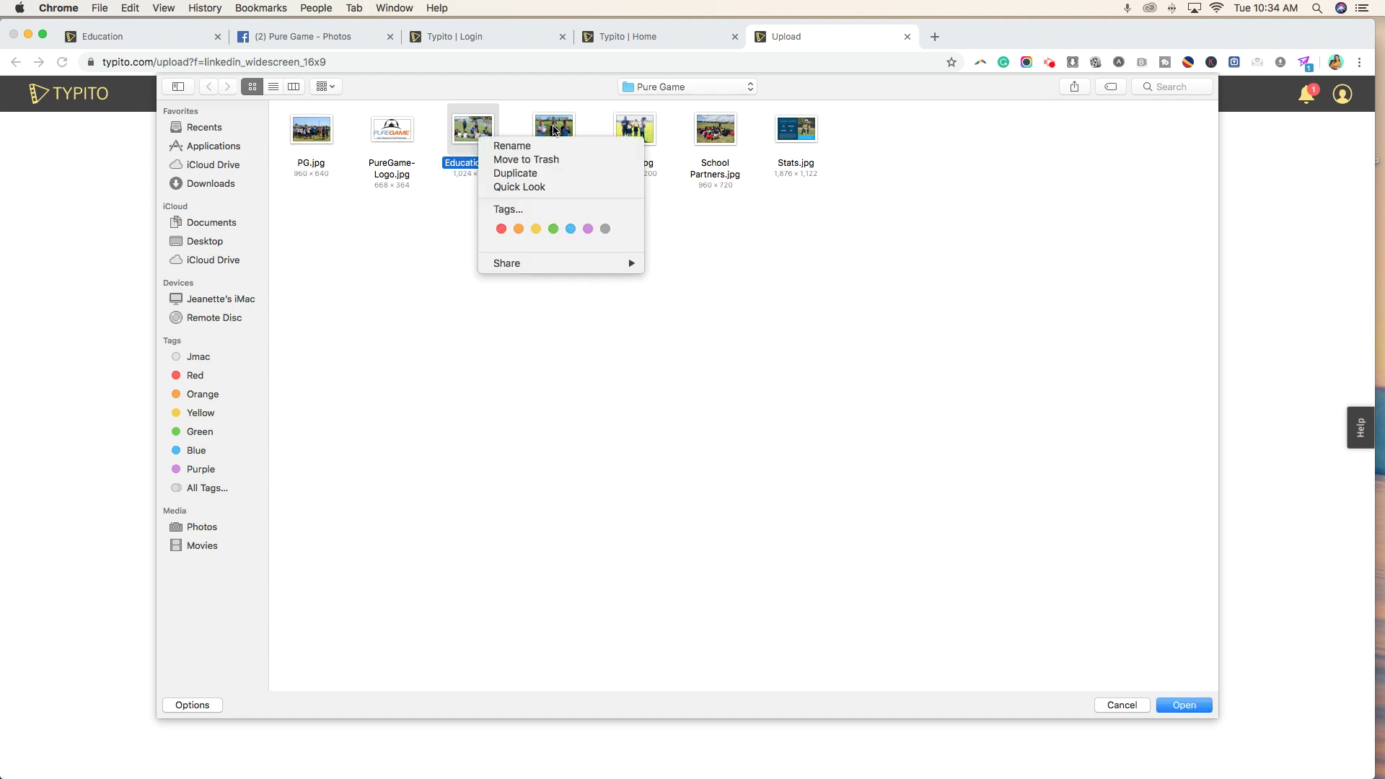
click(693, 219)
super+click(296, 140)
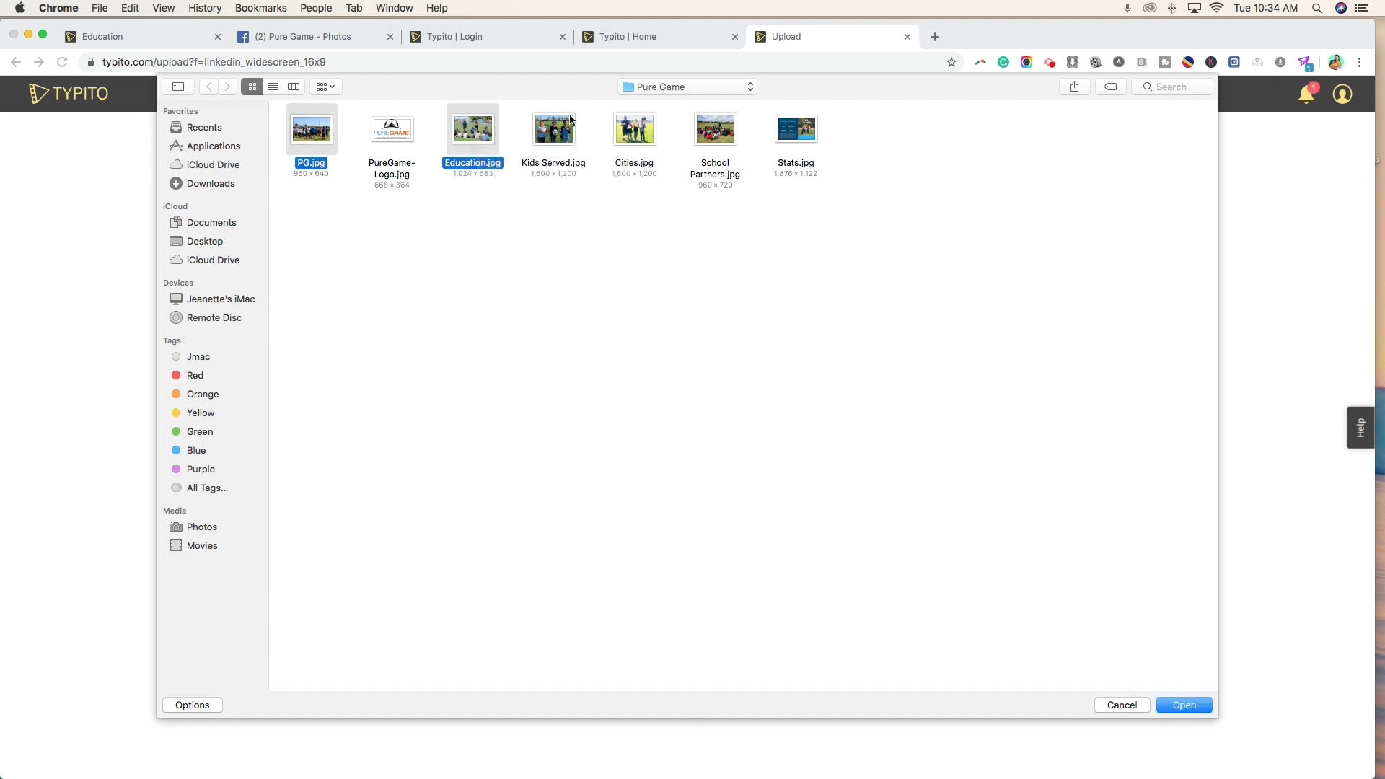
super+click(570, 133)
super+click(637, 137)
super+click(712, 138)
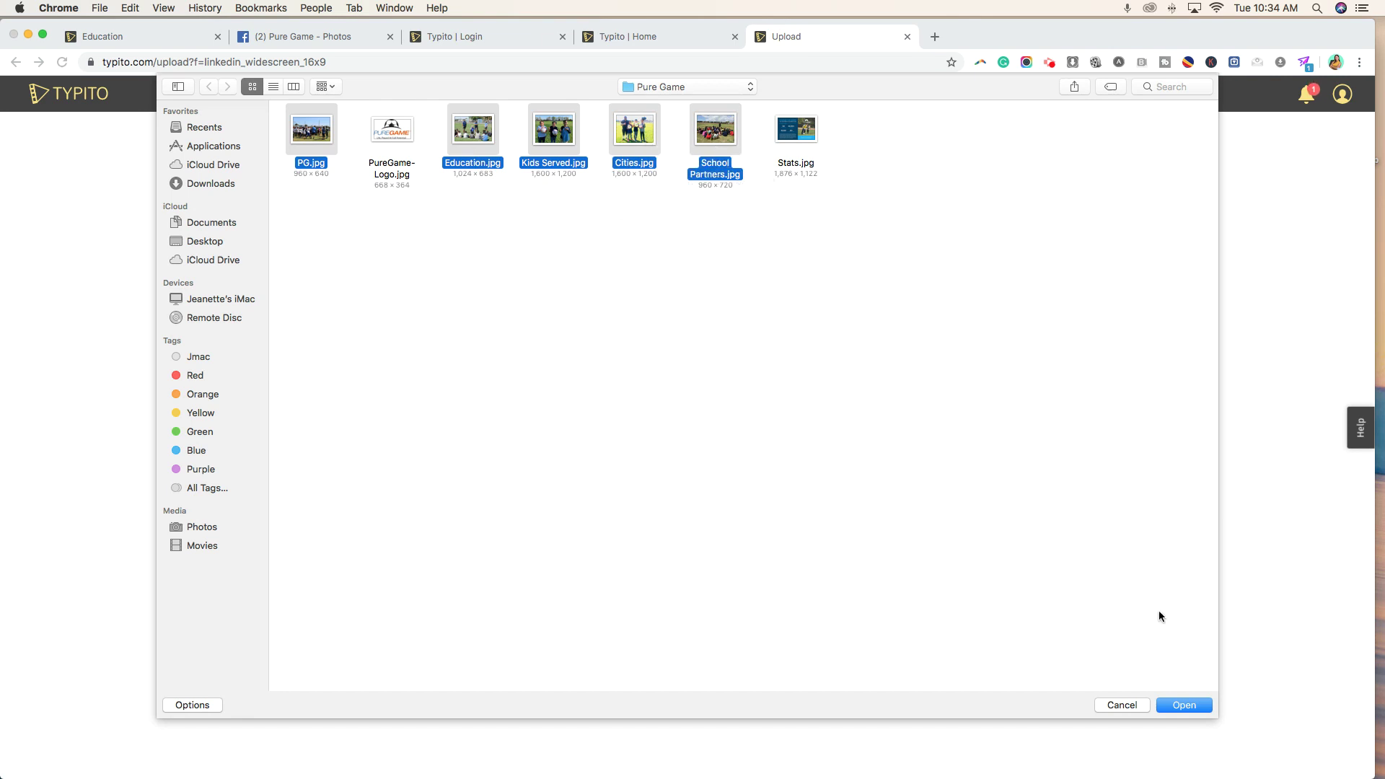
click(1184, 706)
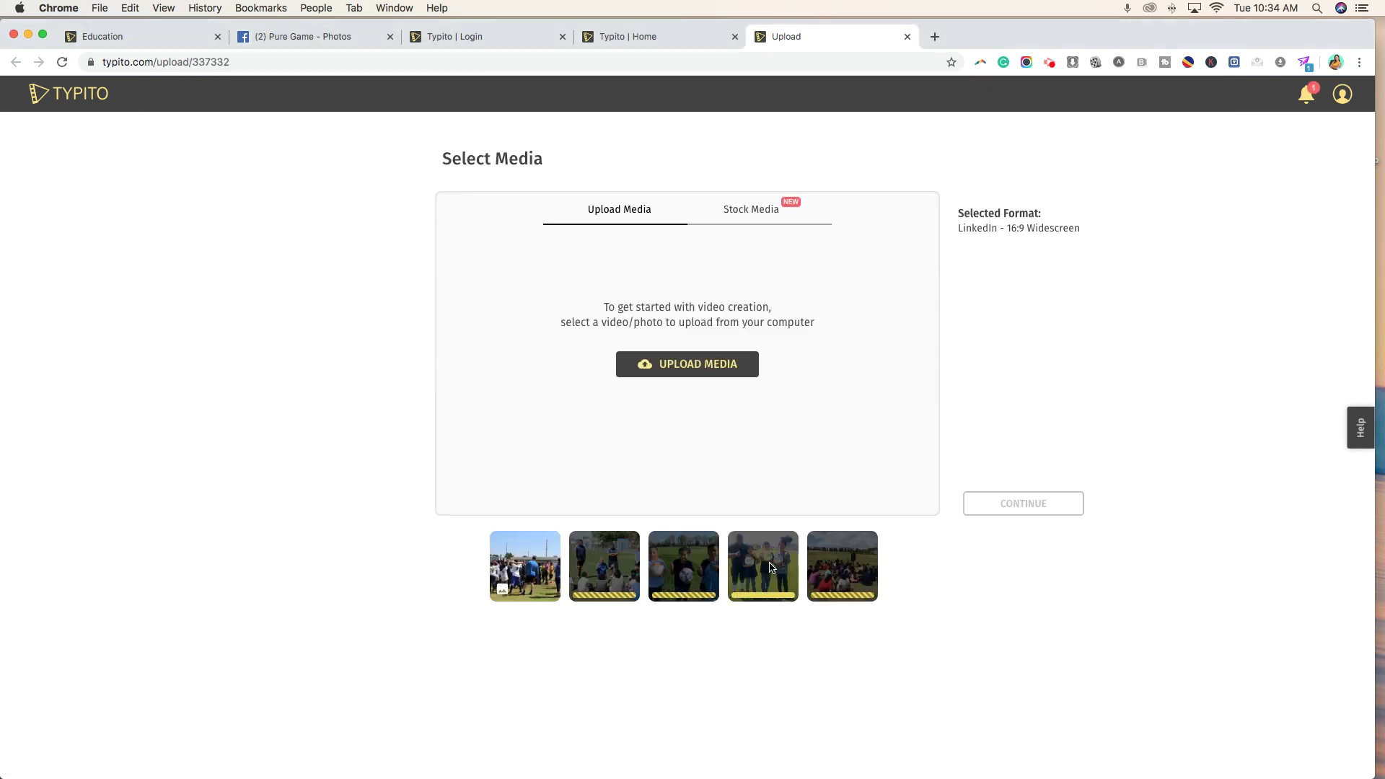
click(1021, 509)
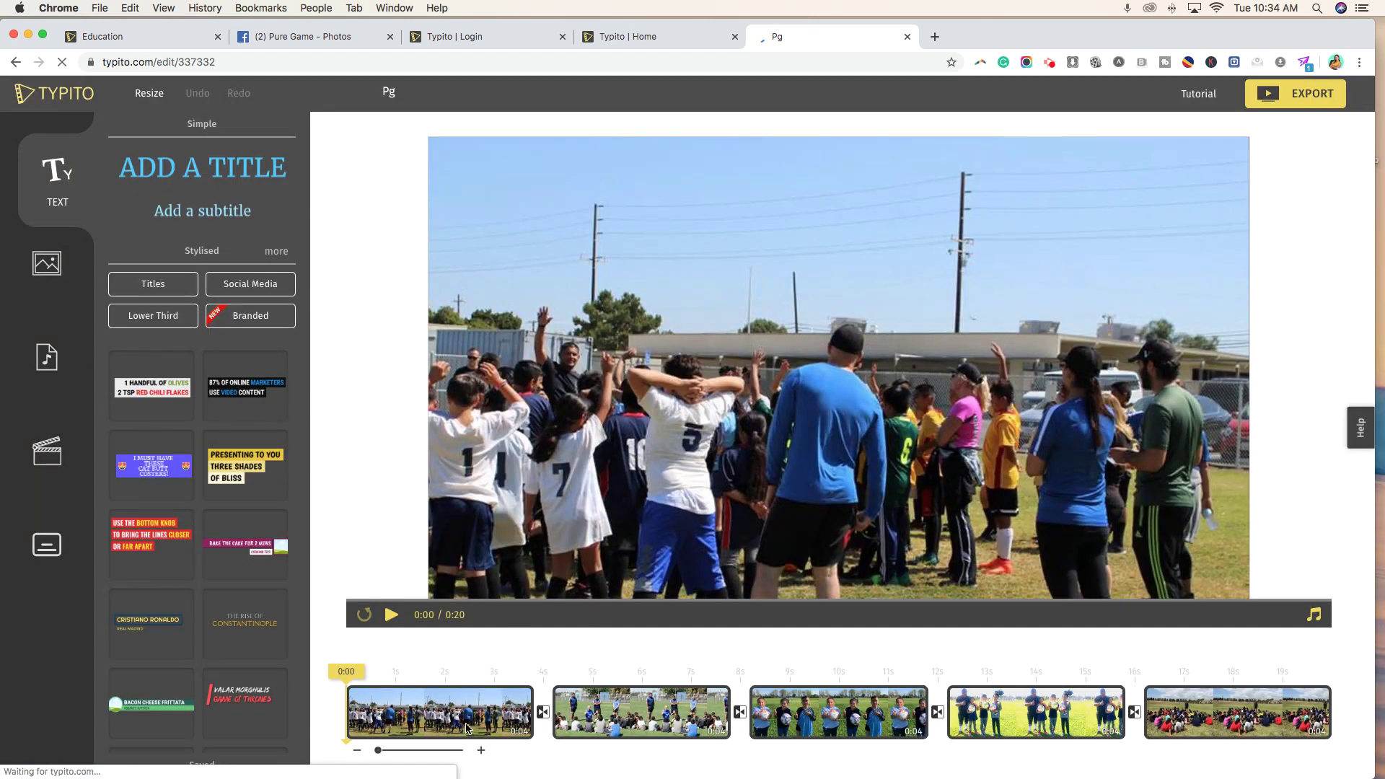
Shorten the first photo clip slightly at its end, to about 3 seconds, and preview the video before returning to its start.
click(521, 733)
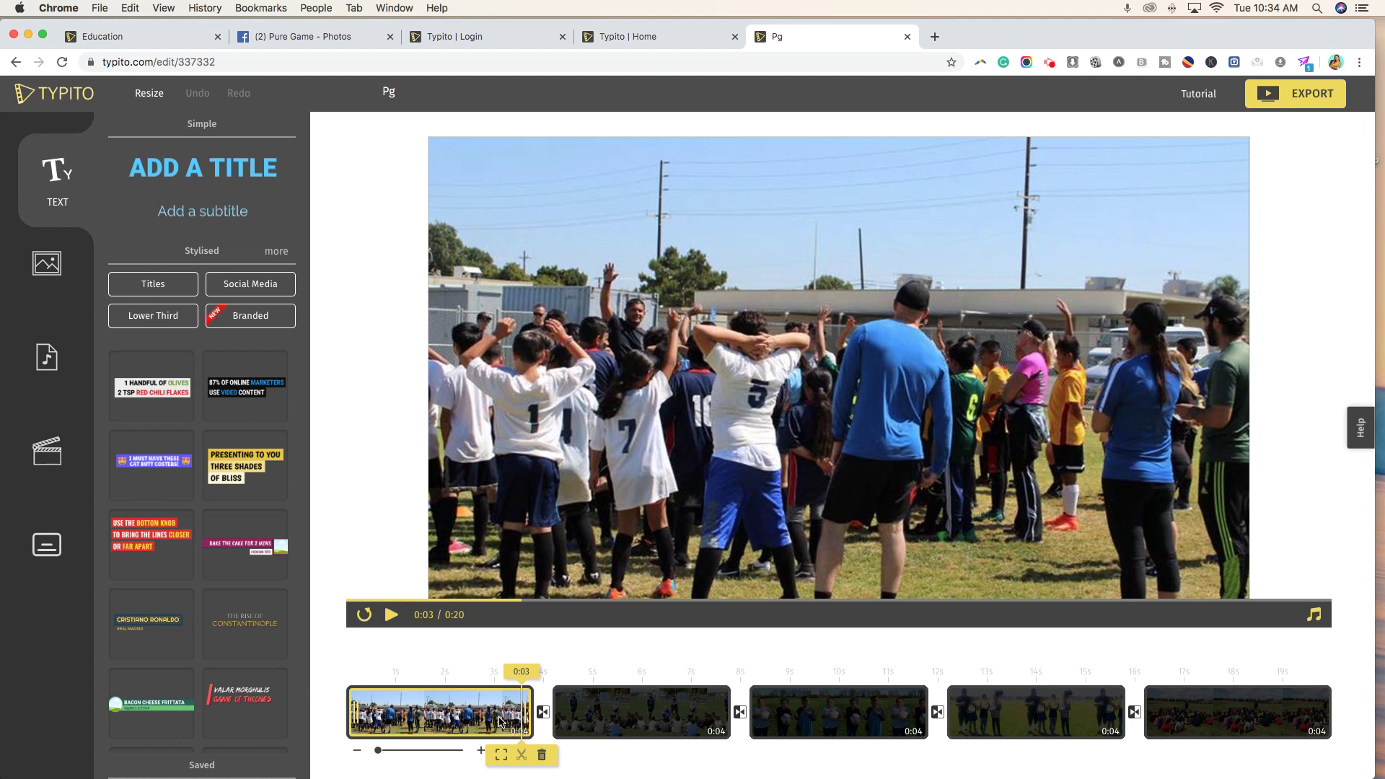
click(499, 718)
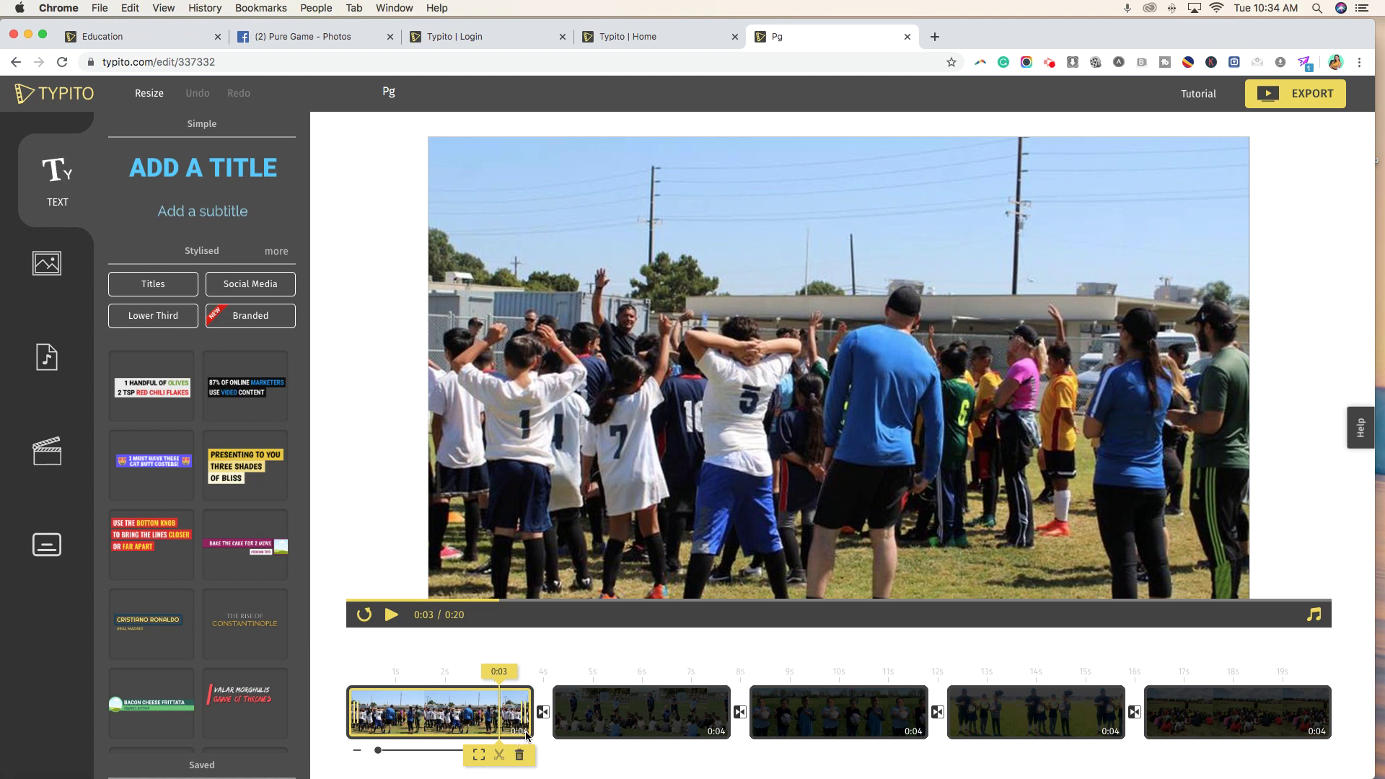
click(519, 720)
mouse_move(524, 714)
mouse_down()
mouse_move(476, 718)
mouse_move(518, 718)
mouse_up()
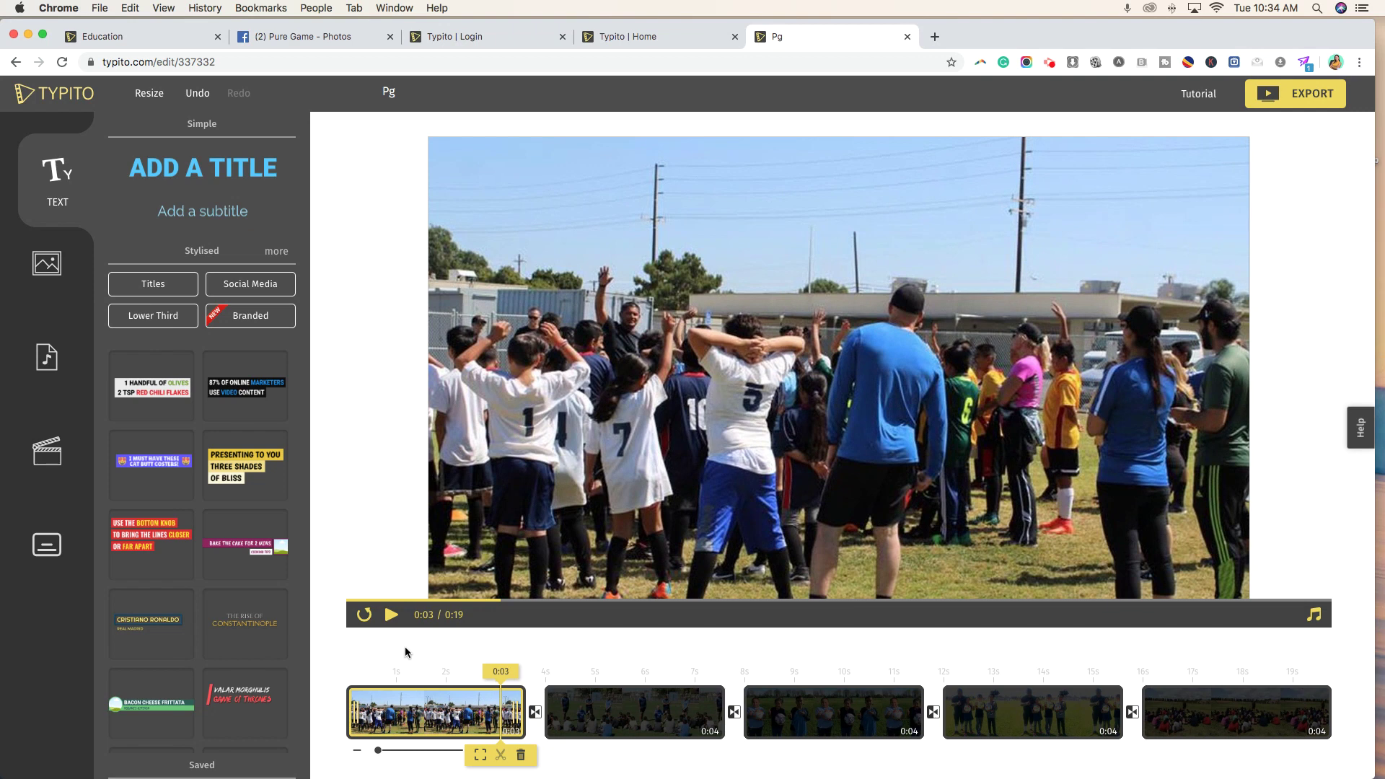
click(391, 617)
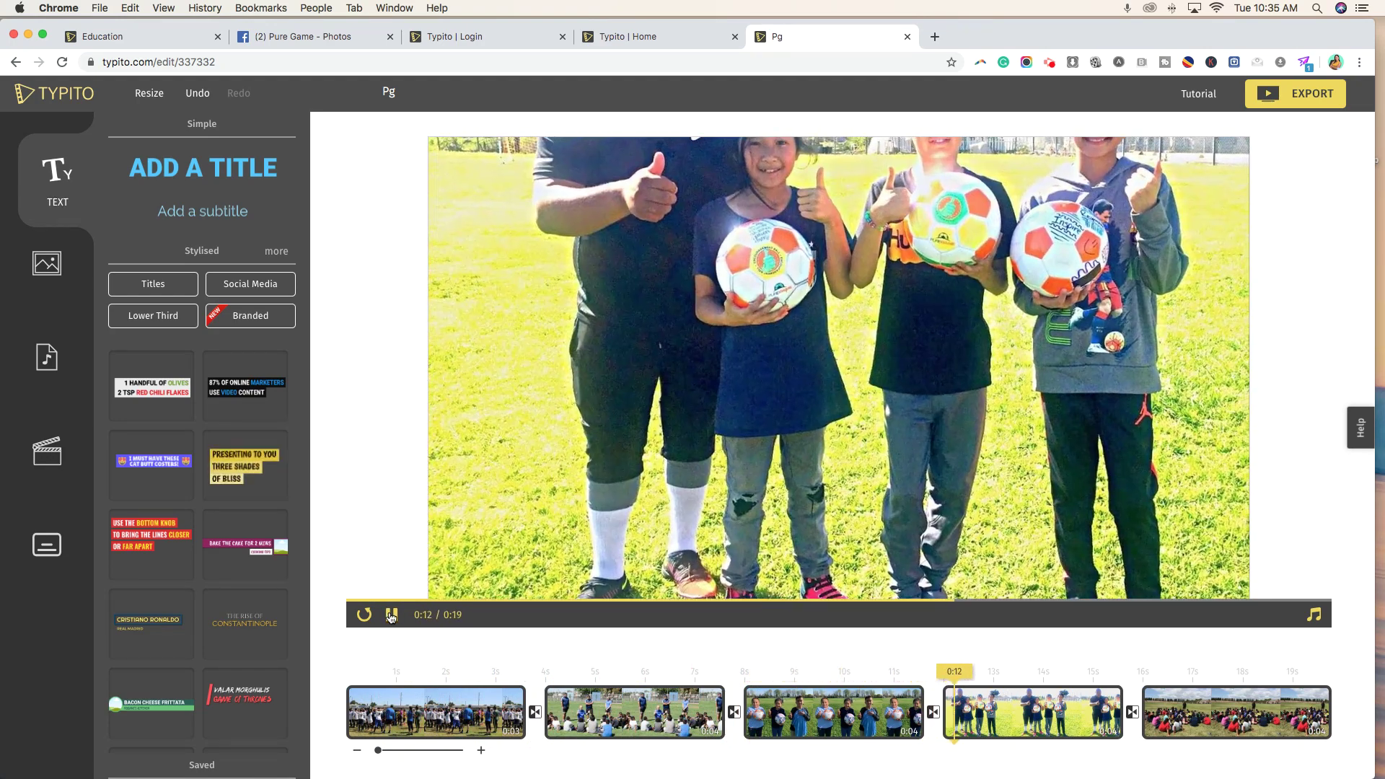
click(391, 687)
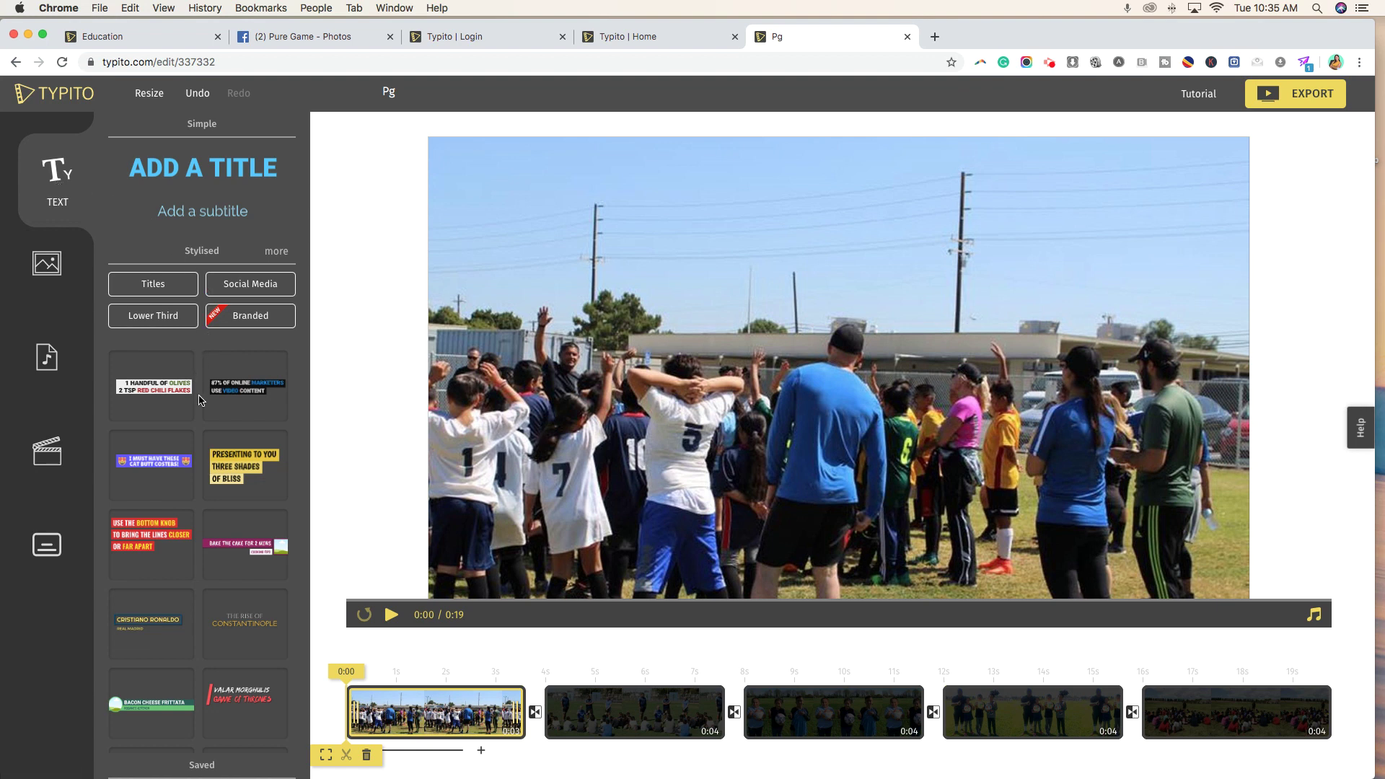
click(251, 289)
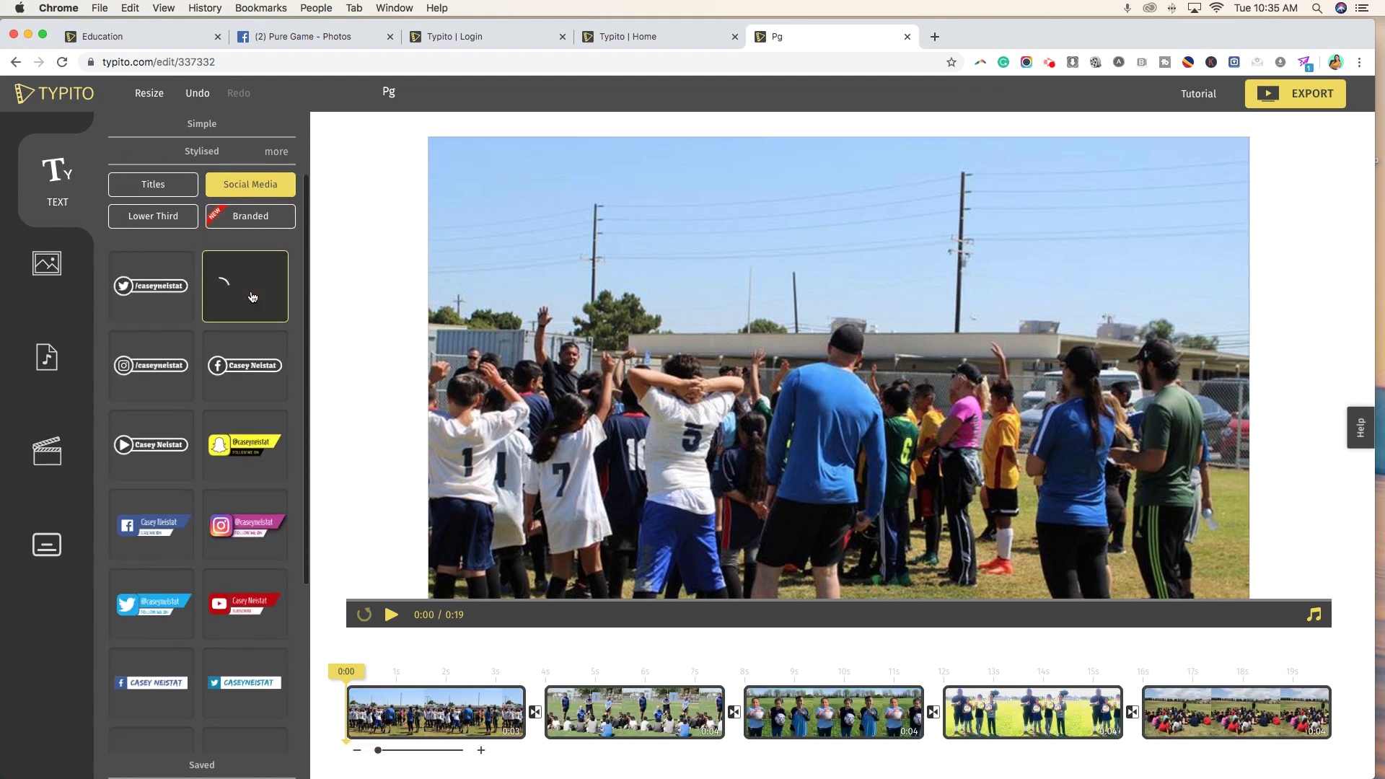
click(253, 531)
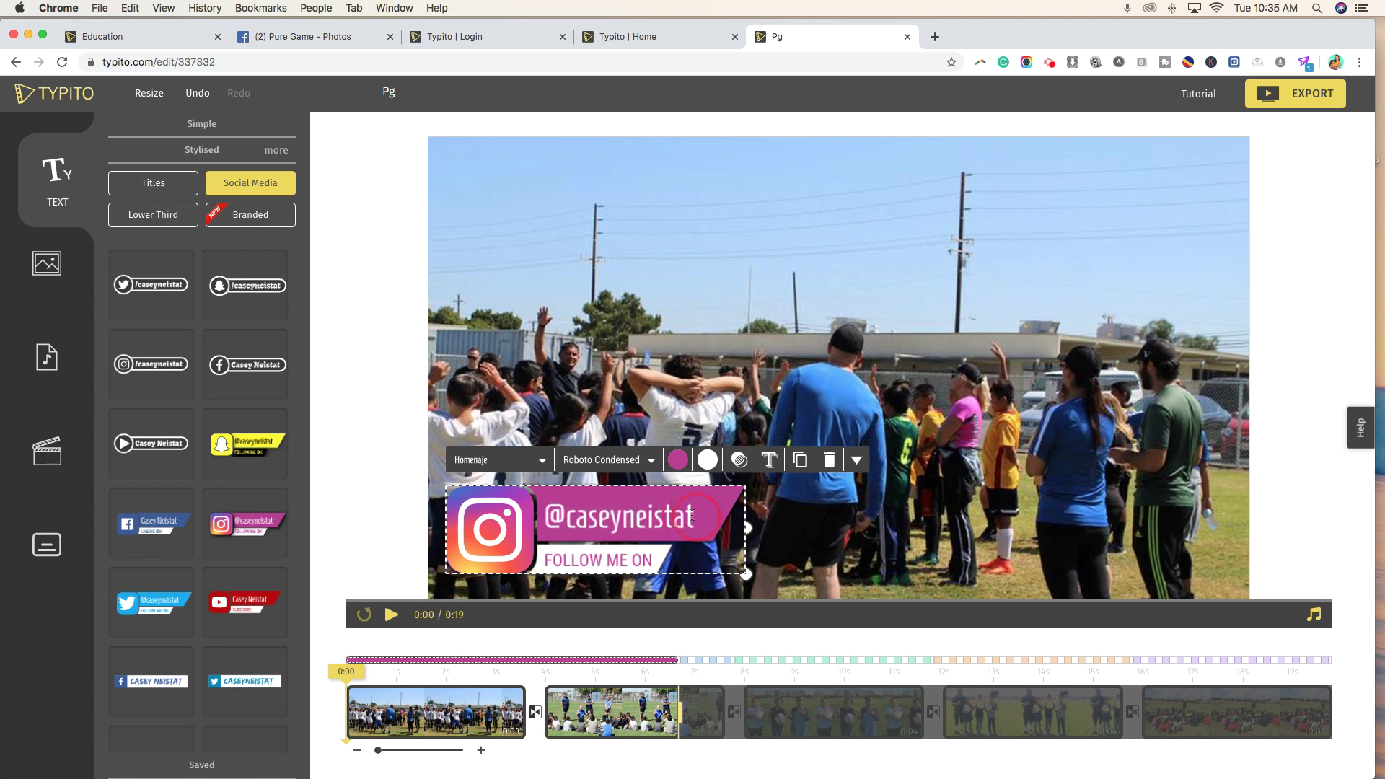
drag(691, 515, 584, 515)
key(BackSpace)
key(BackSpace)
key(BackSpace)
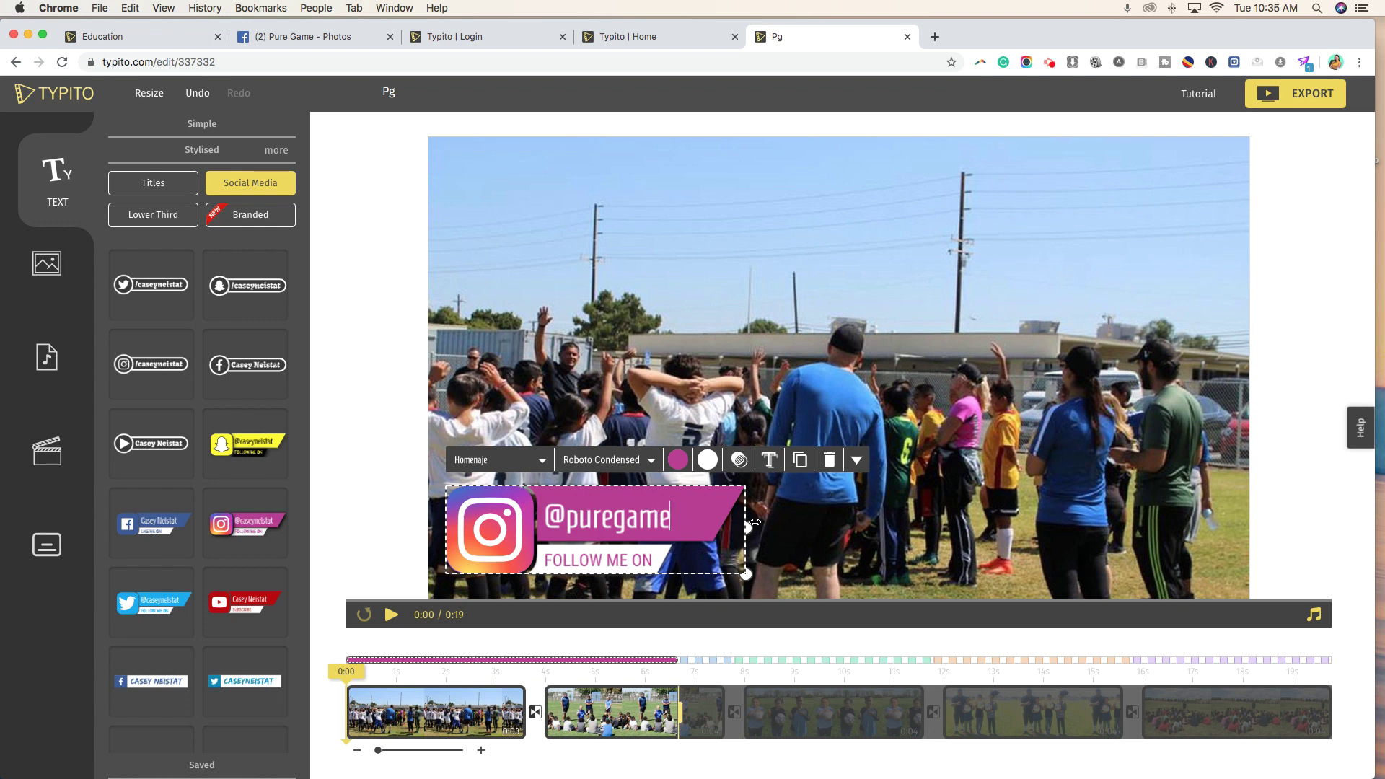
click(830, 460)
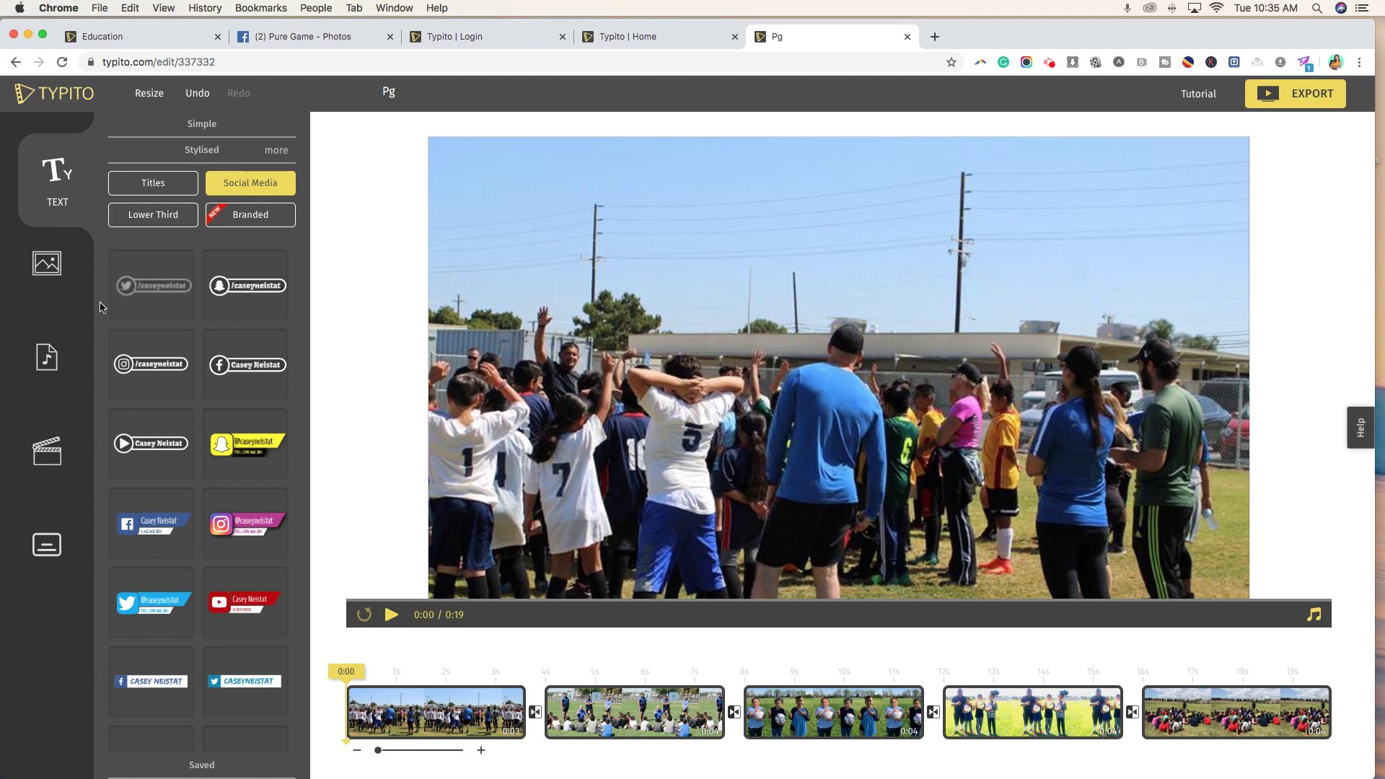
Upload PureGame-Logo.jpg as an overlay image and place it in the upper-right area of the video frame.
click(55, 273)
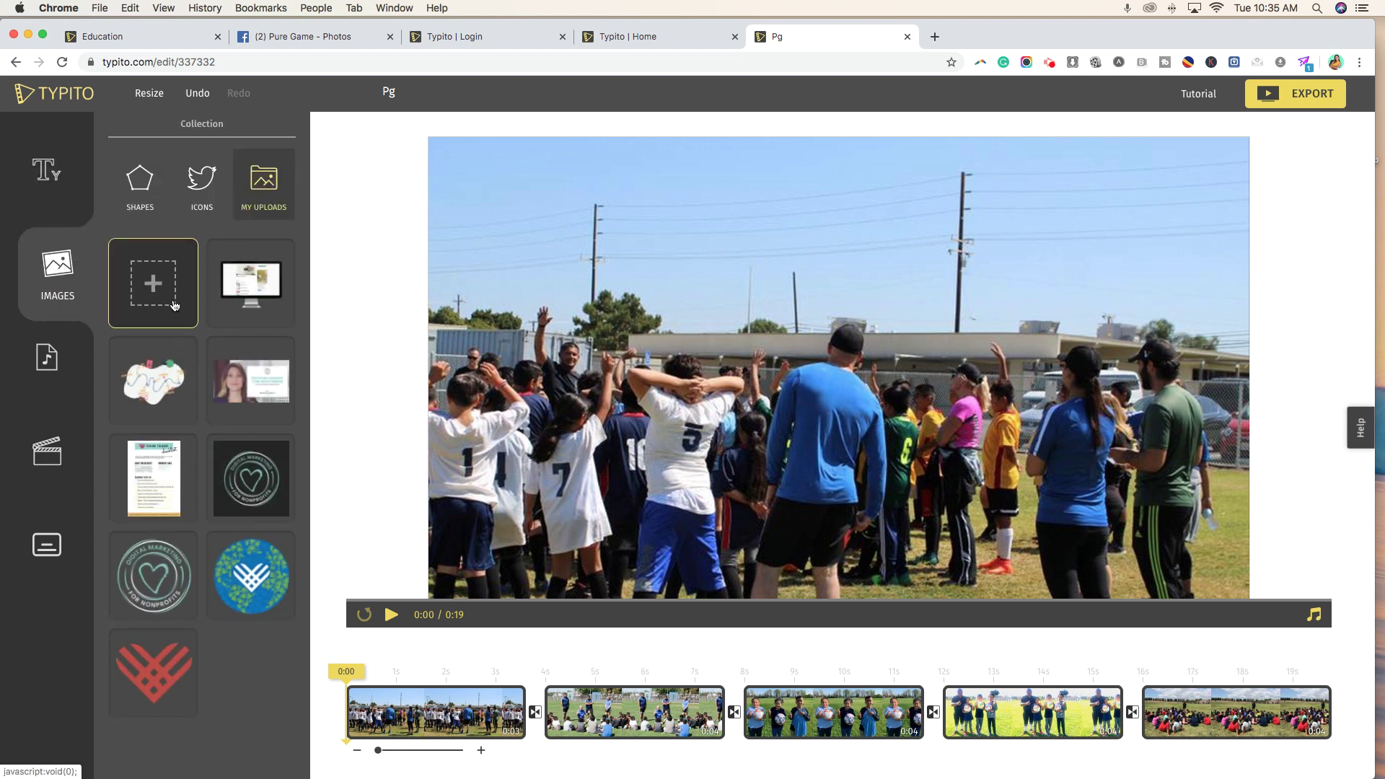
click(154, 287)
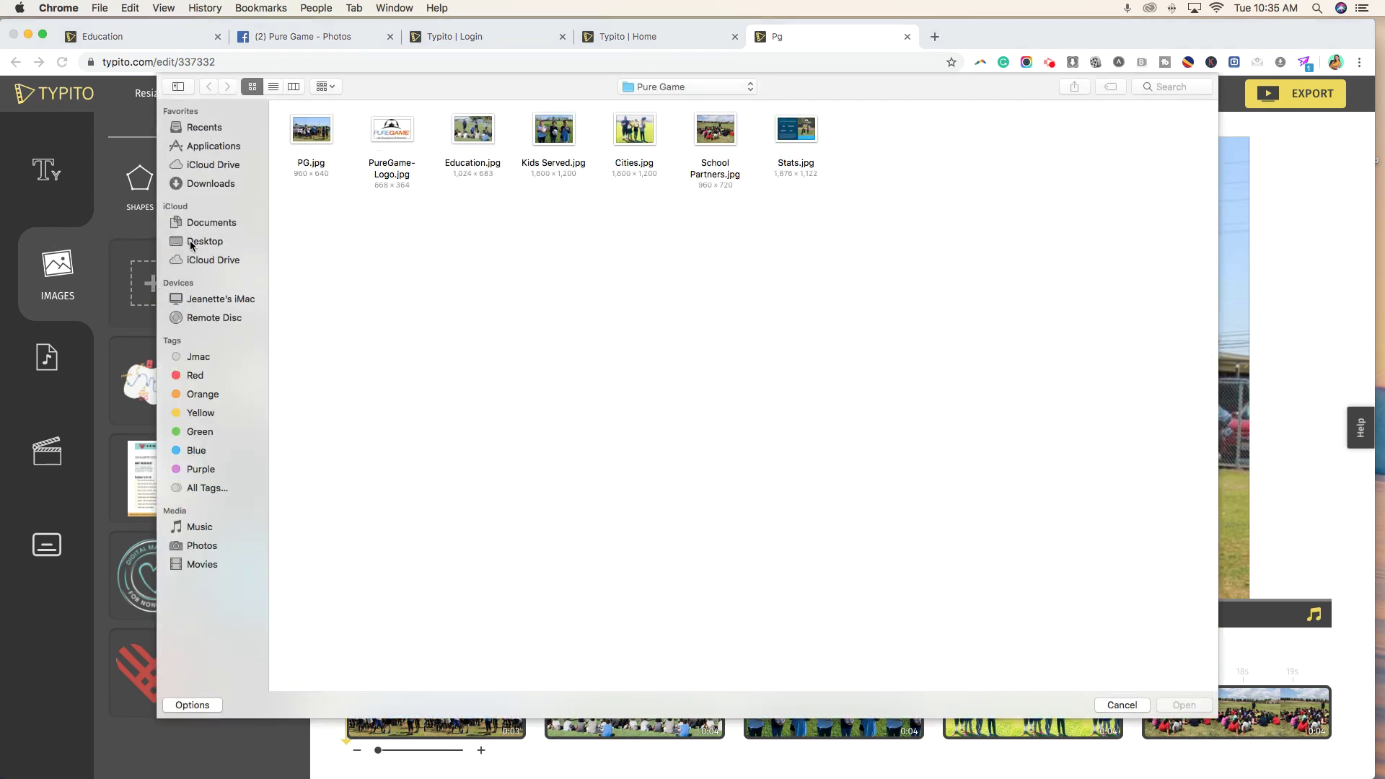
click(378, 136)
click(1185, 702)
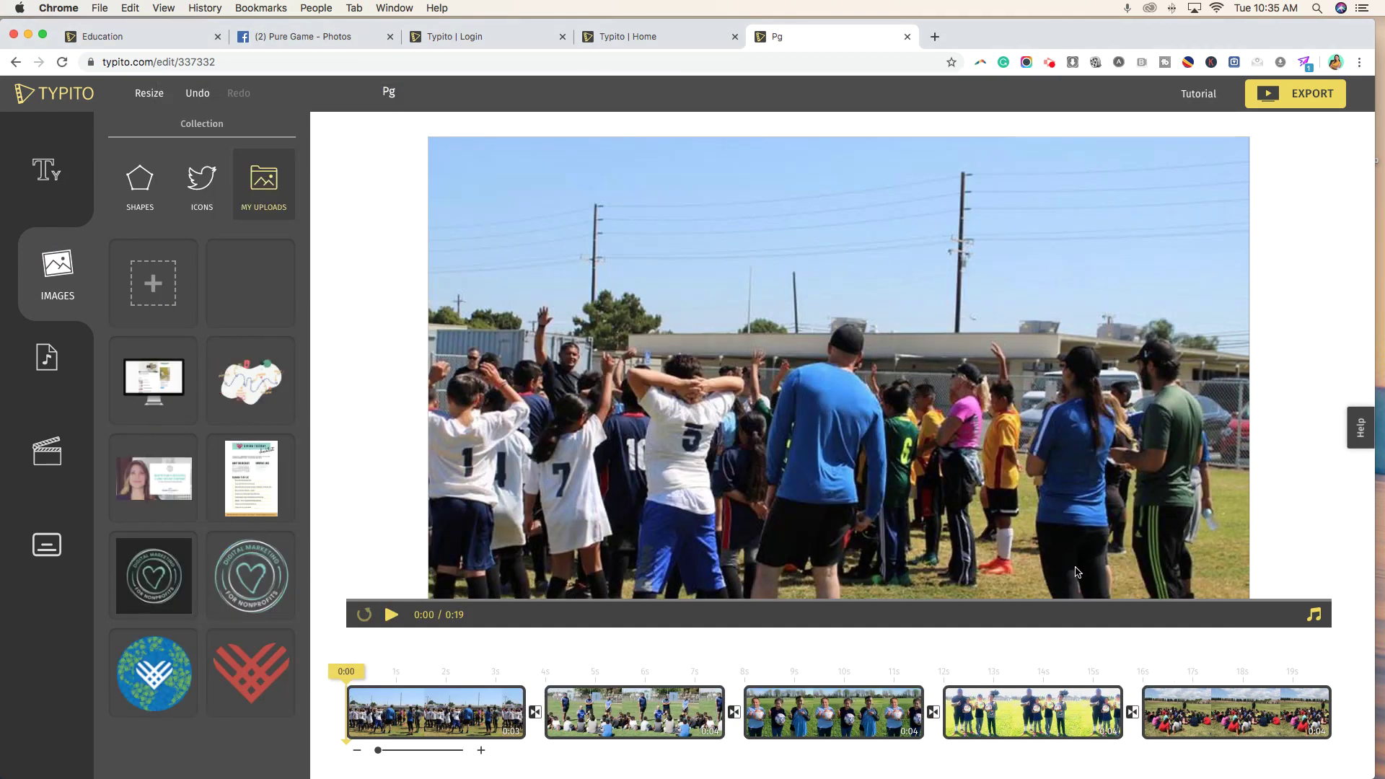
click(251, 300)
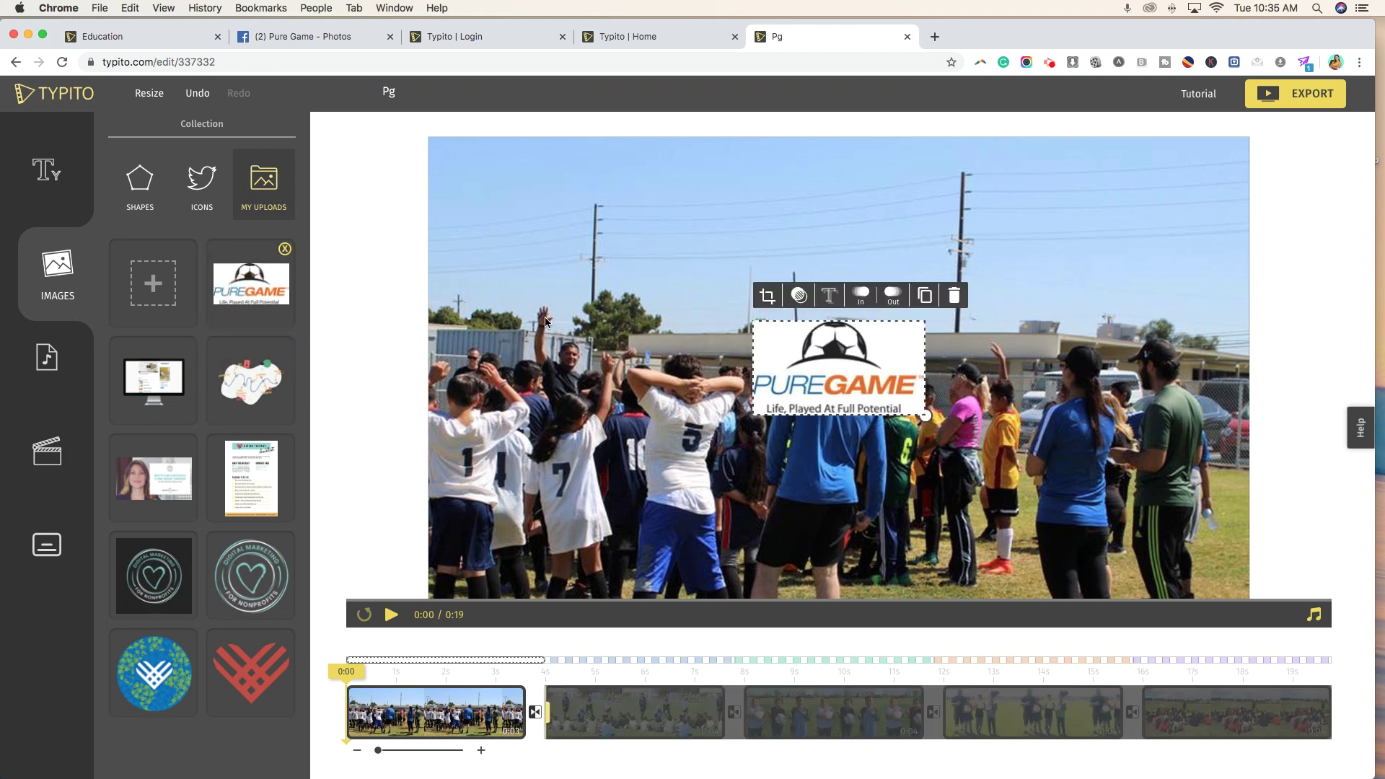
drag(868, 362, 1164, 221)
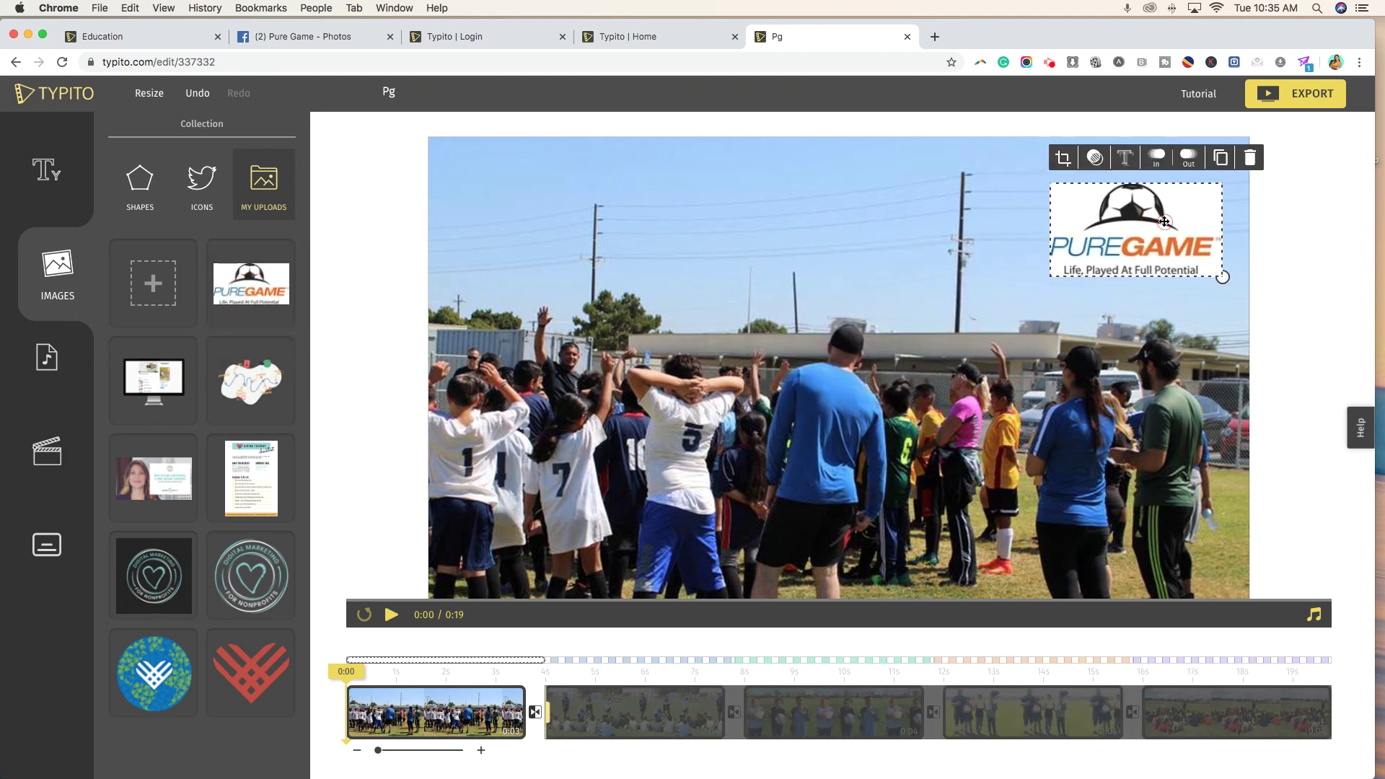
click(1344, 329)
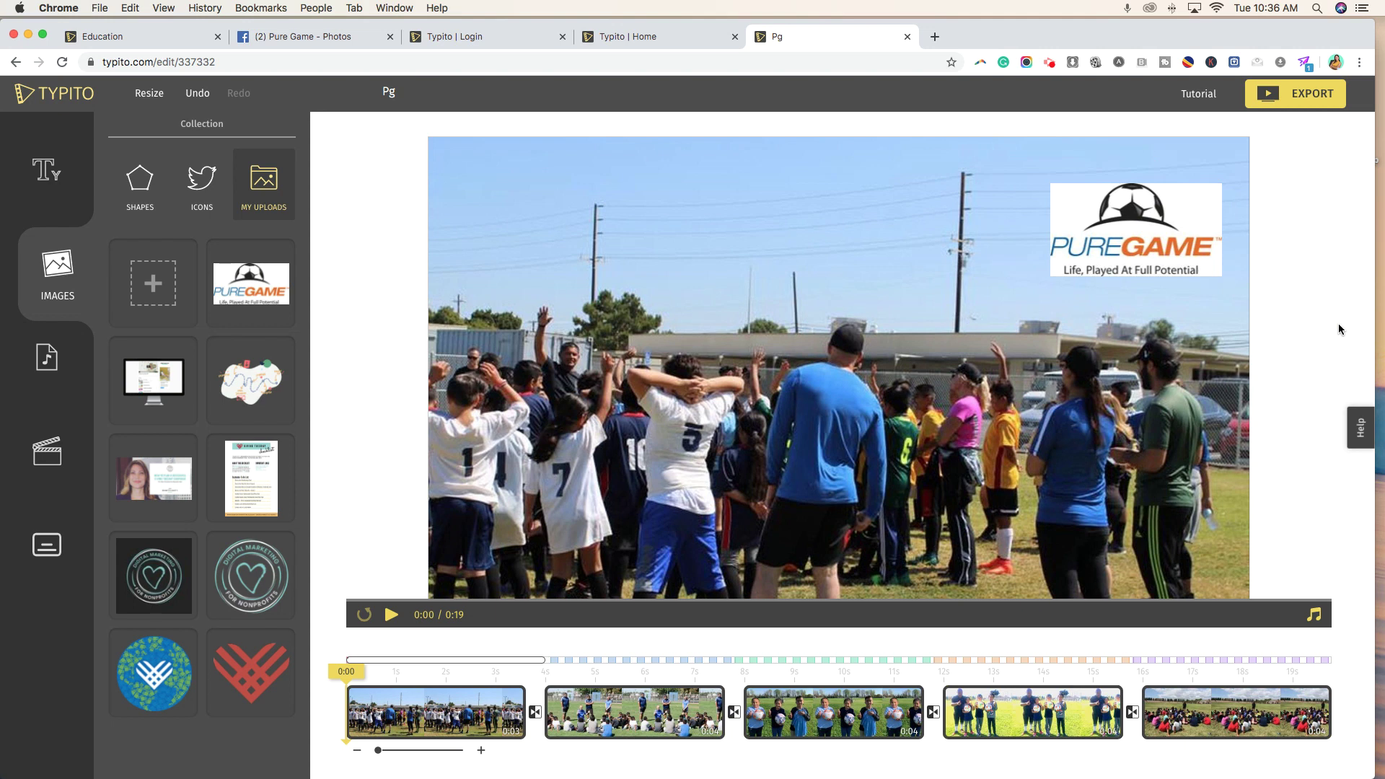
Play the video to check how long the logo stays on screen and return to the first photo clip.
click(504, 694)
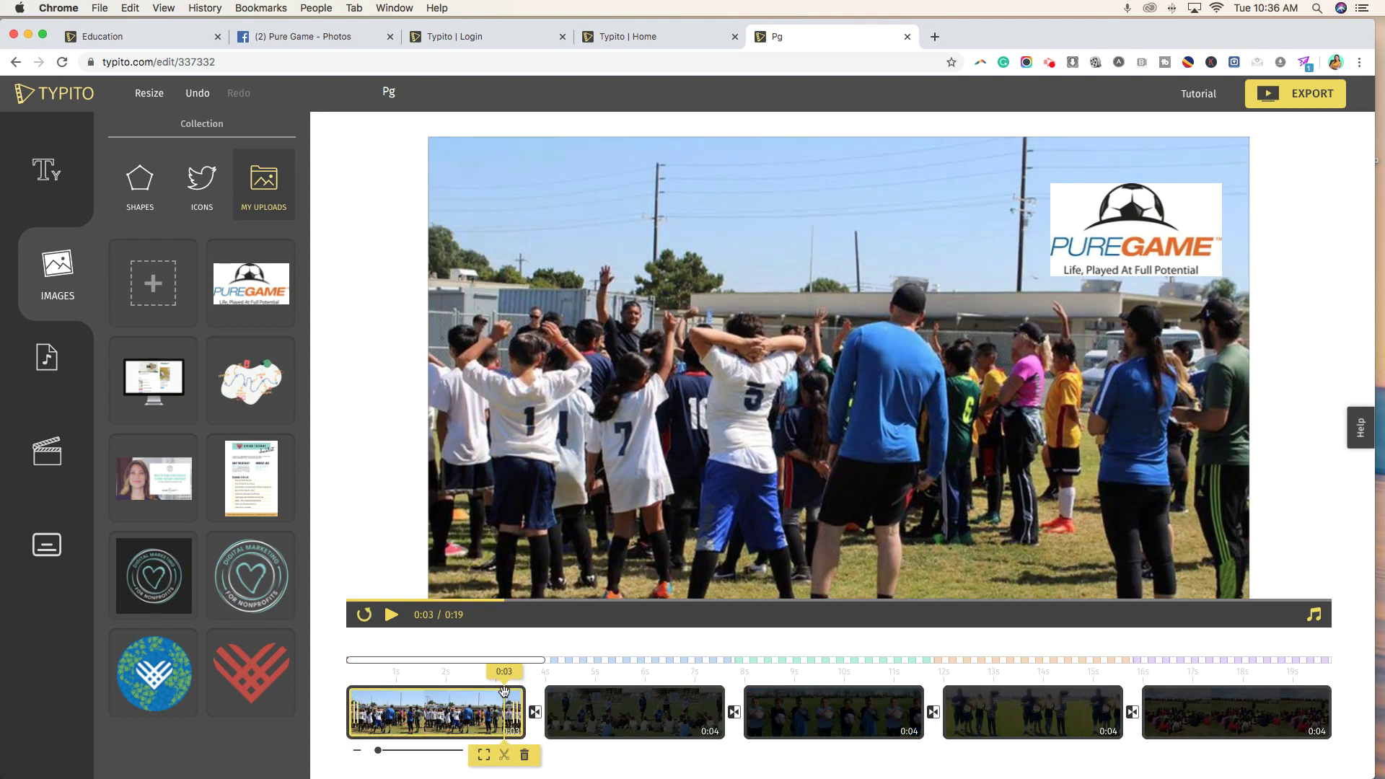
click(392, 615)
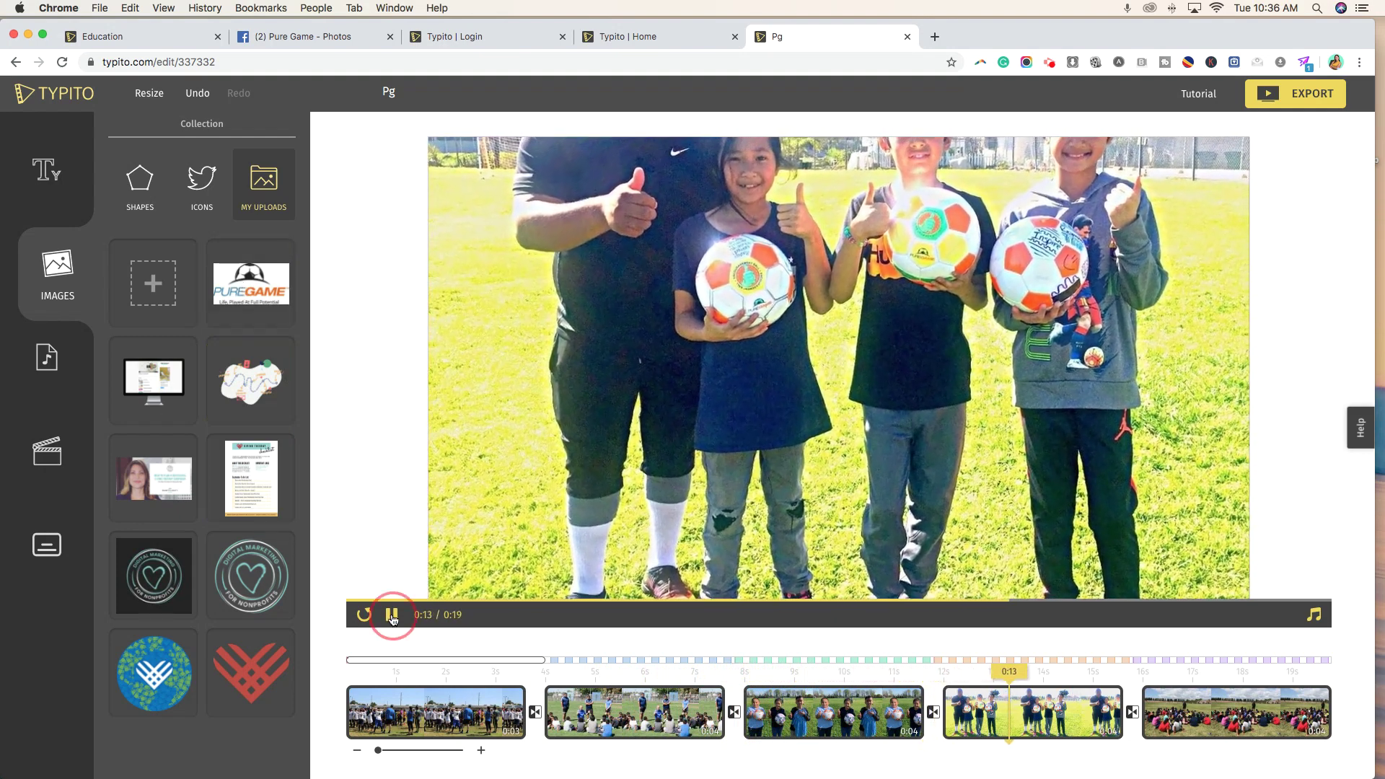
click(392, 616)
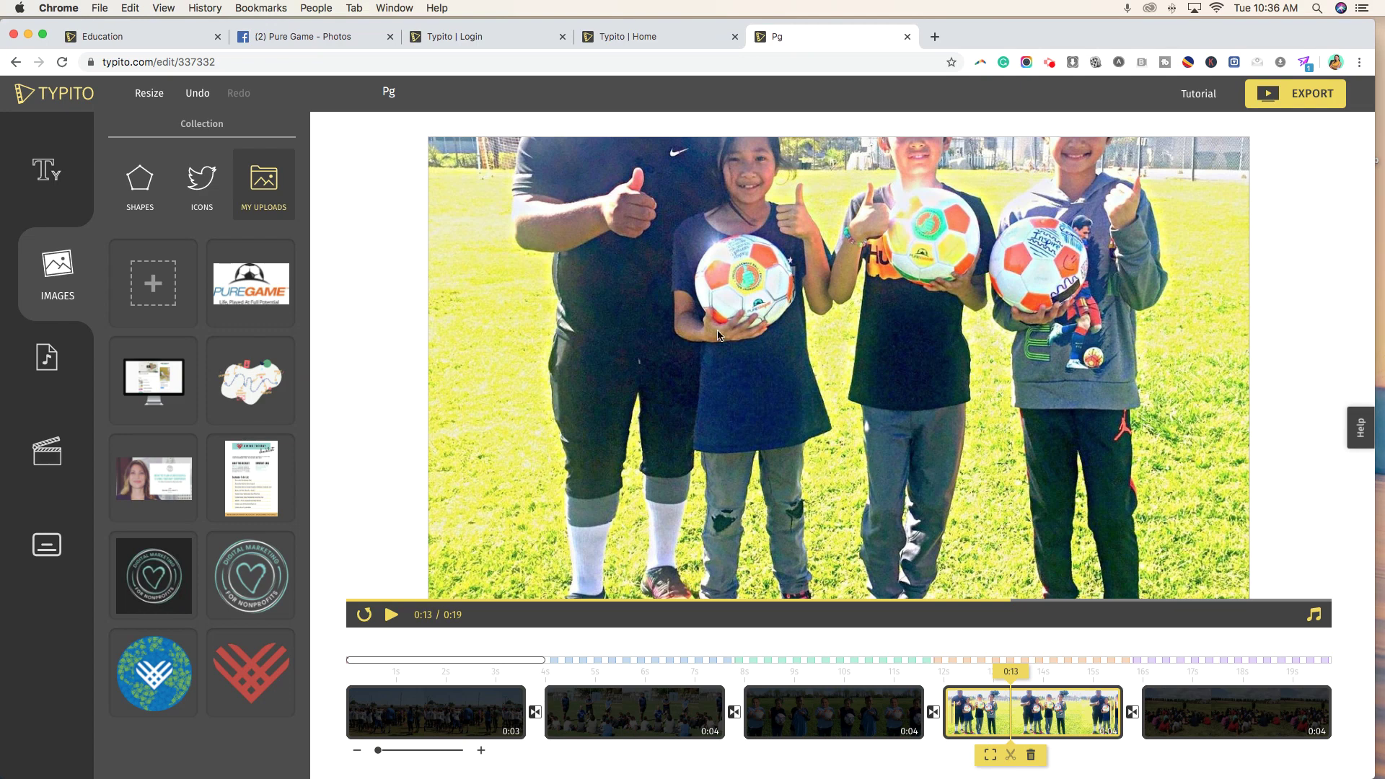
click(643, 722)
click(419, 715)
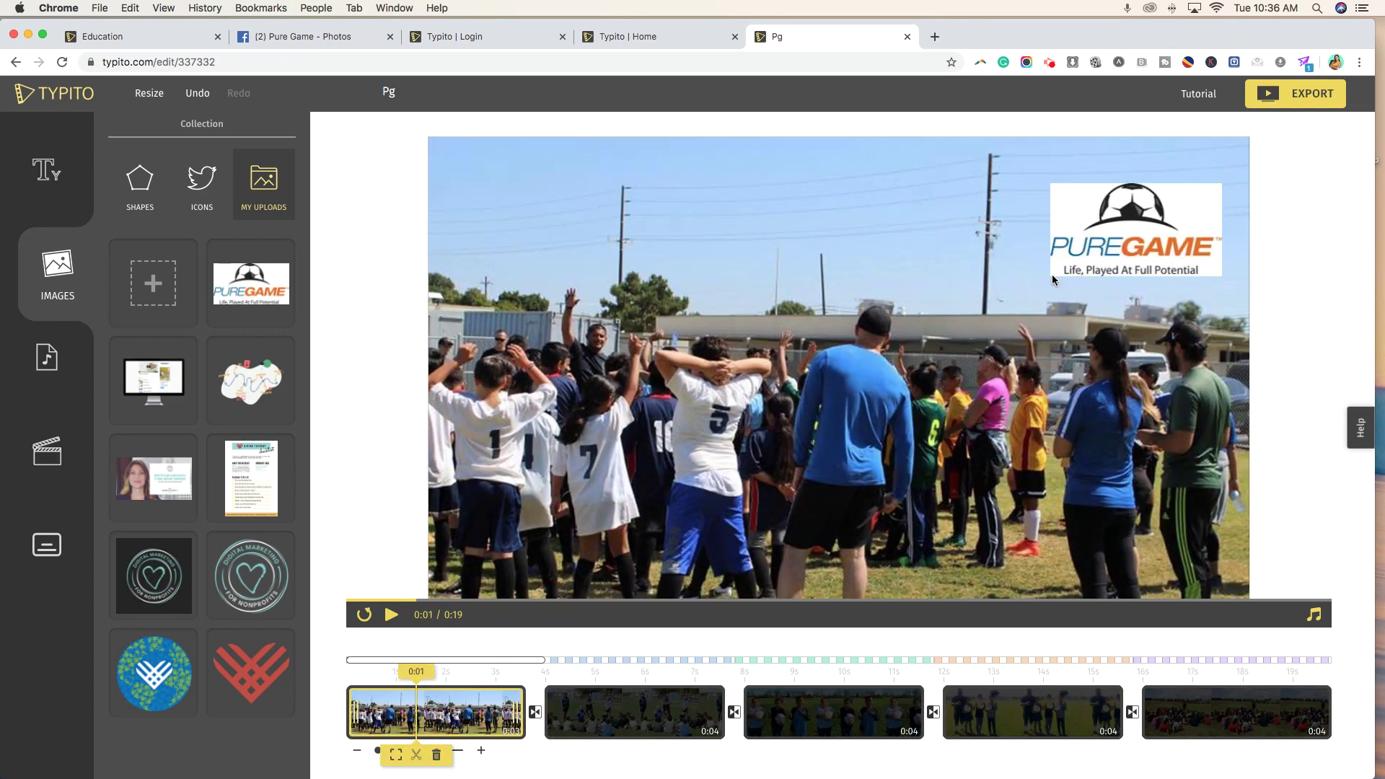
Extend the Pure Game logo's duration across all five photo clips to the end of the video and play it back.
click(1117, 233)
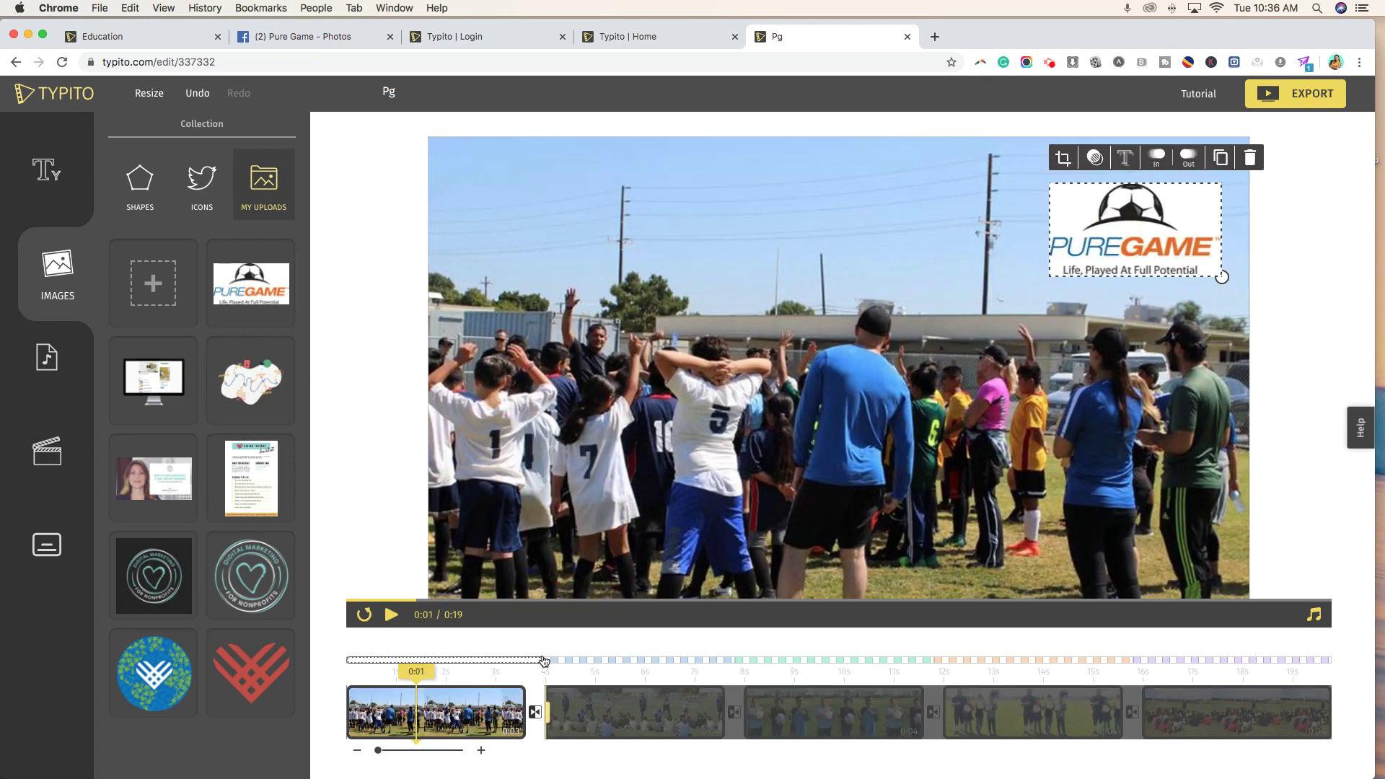
drag(544, 663, 514, 678)
drag(547, 714, 1339, 686)
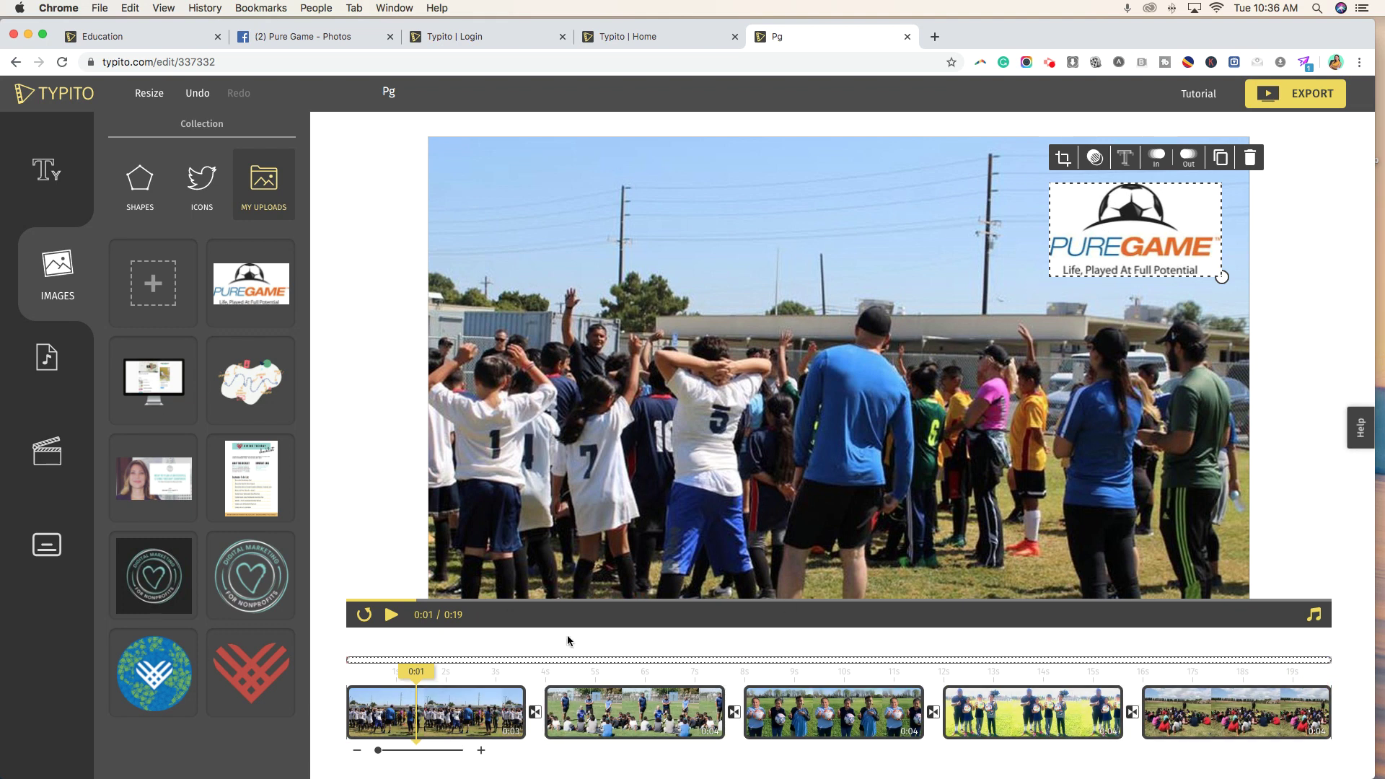
click(487, 693)
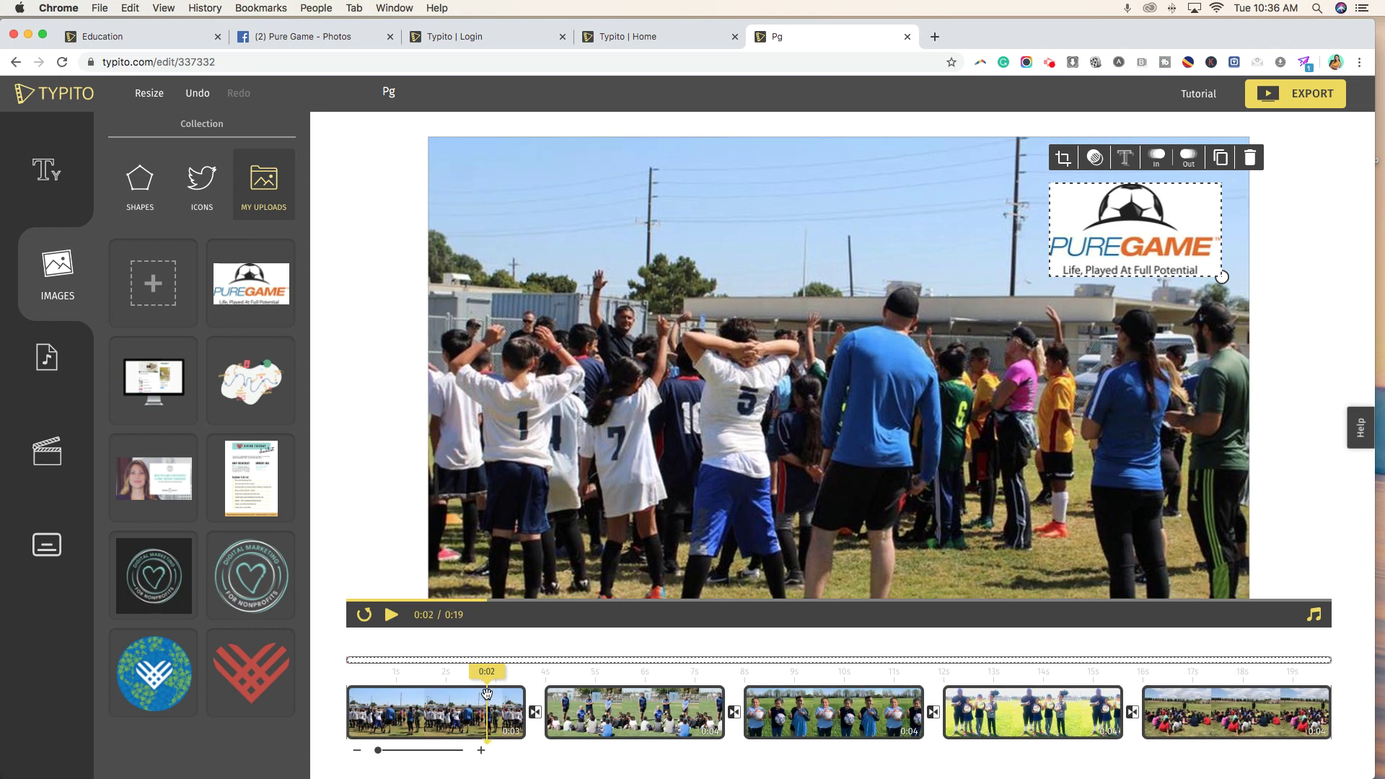
click(391, 619)
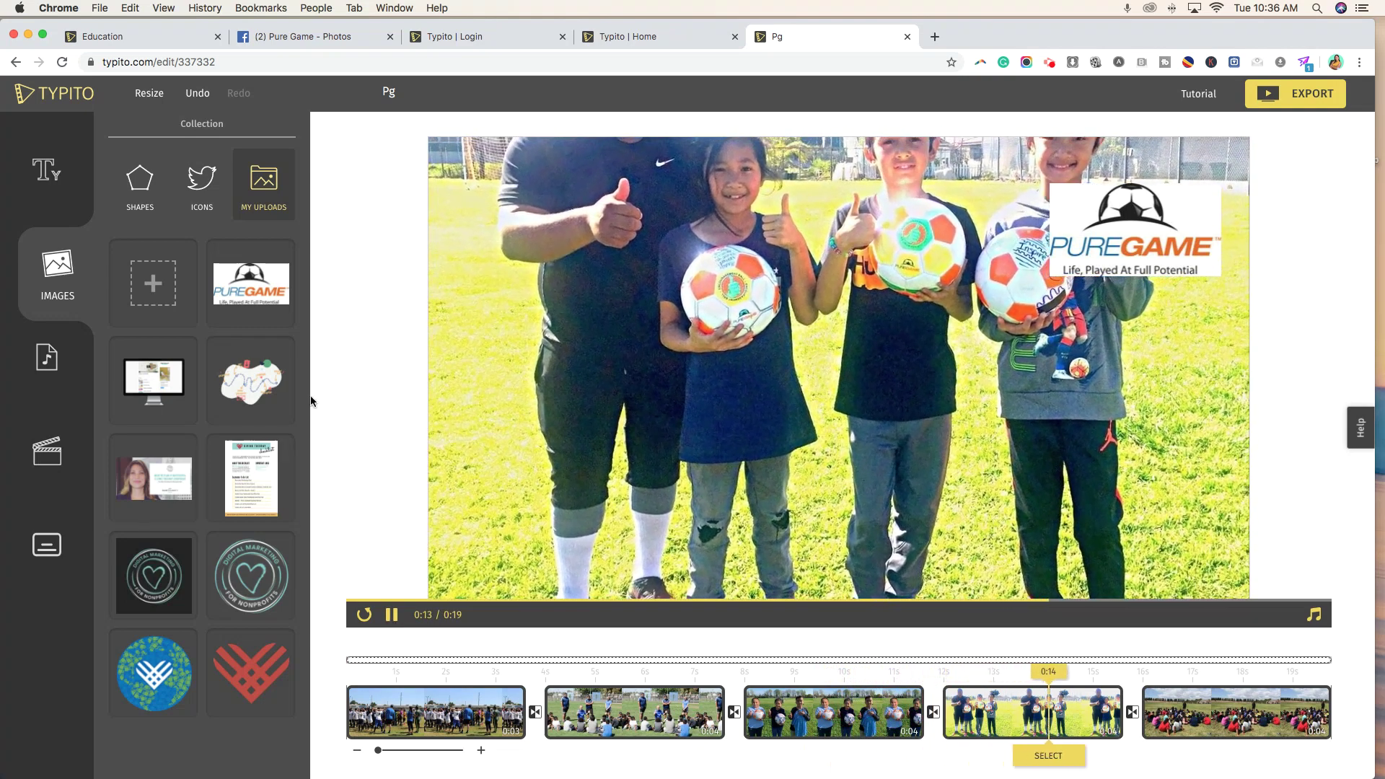
Move the Pure Game logo to the lower-right corner of the frame and preview the video from the start.
click(348, 695)
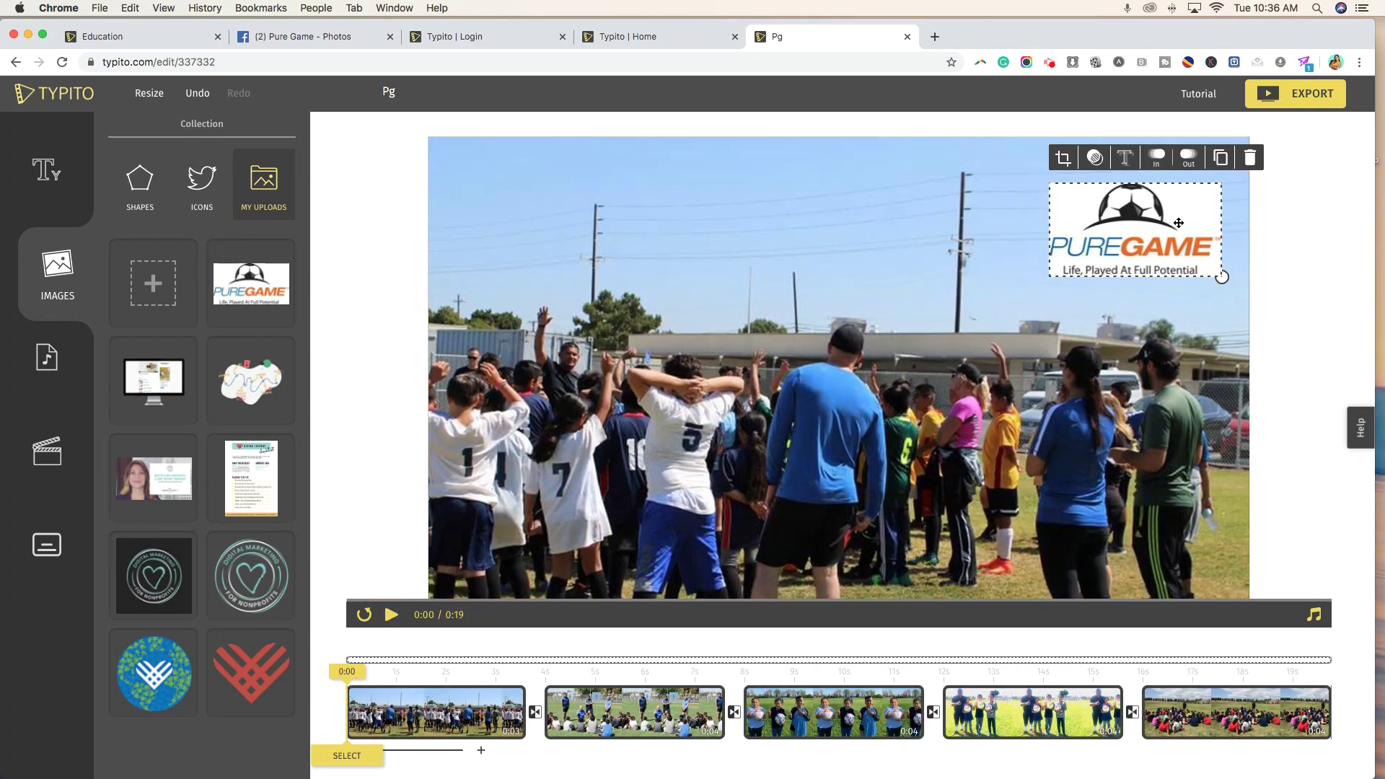
drag(1178, 223, 1184, 532)
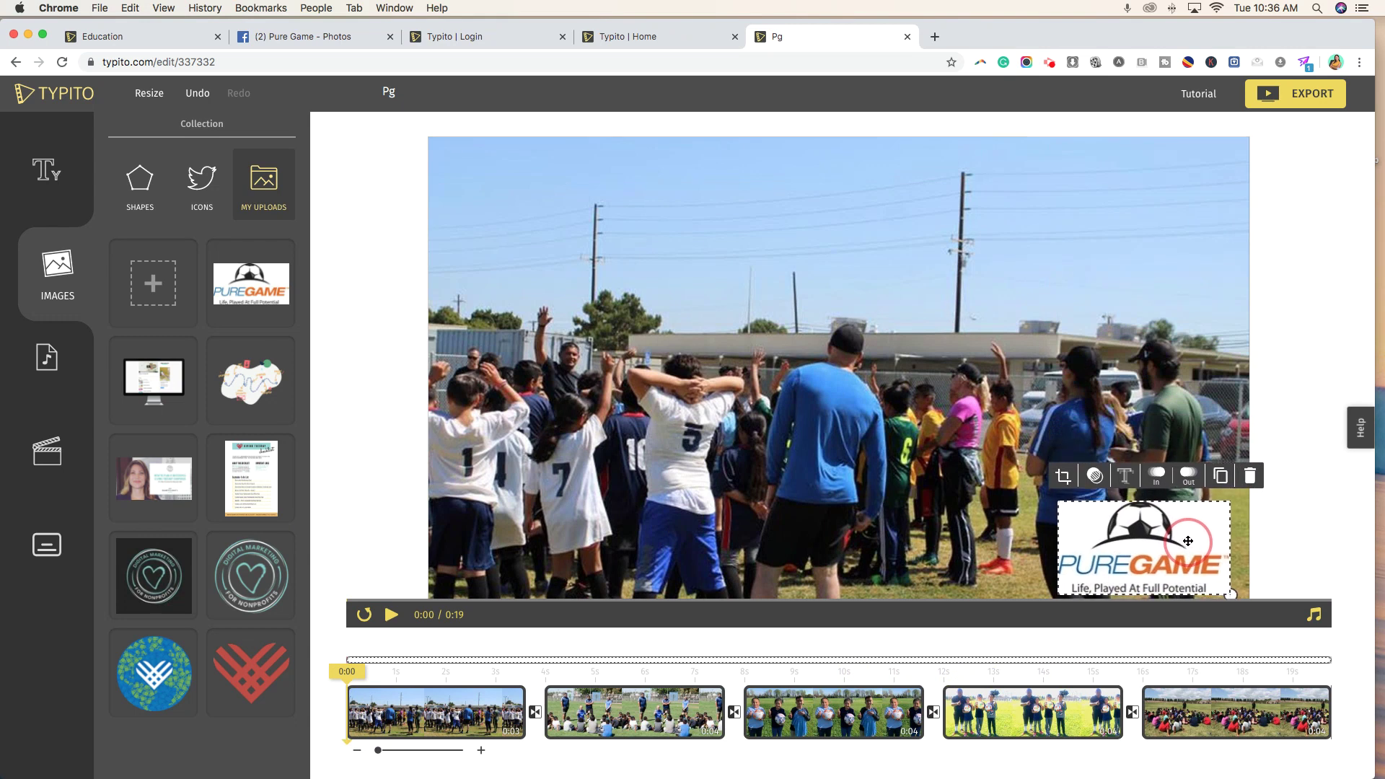
click(390, 615)
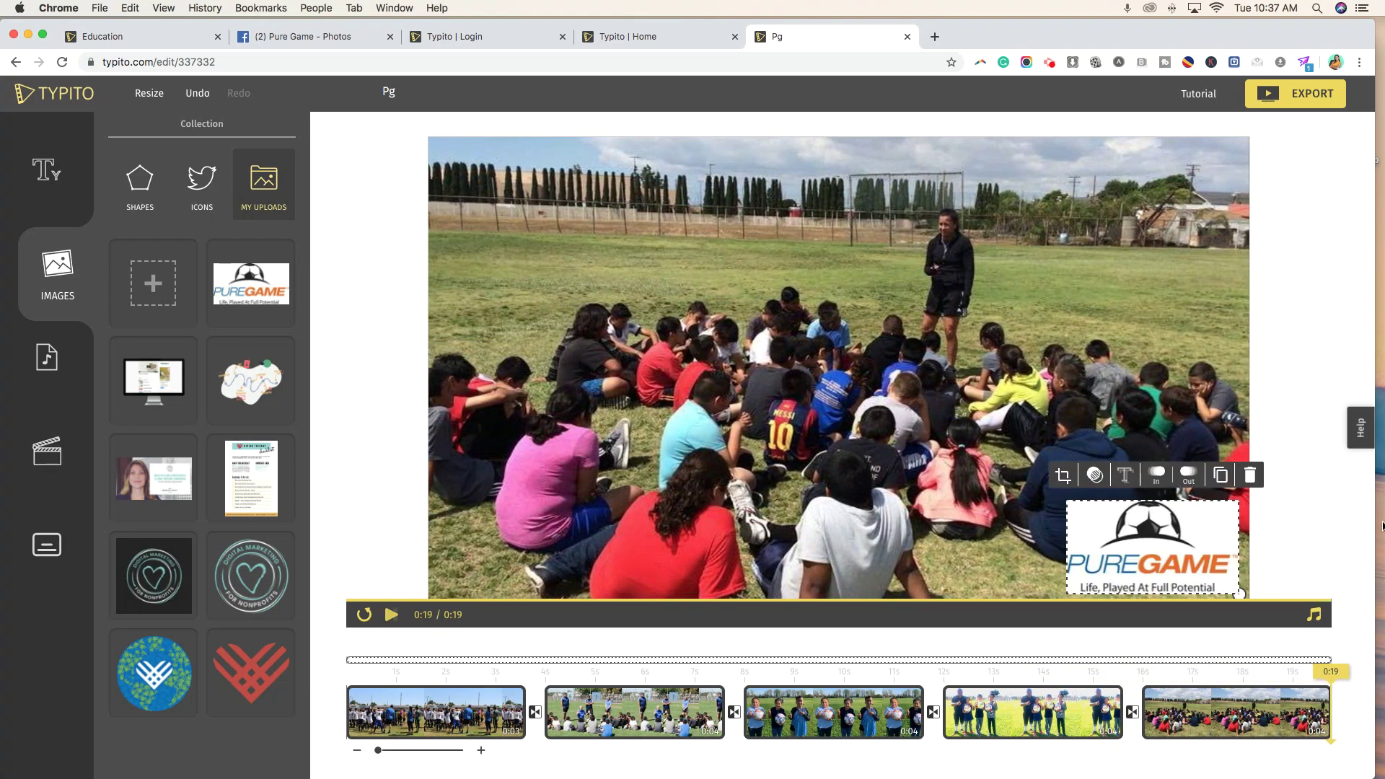
Browse the music library's tracks available as background music for the video.
click(36, 357)
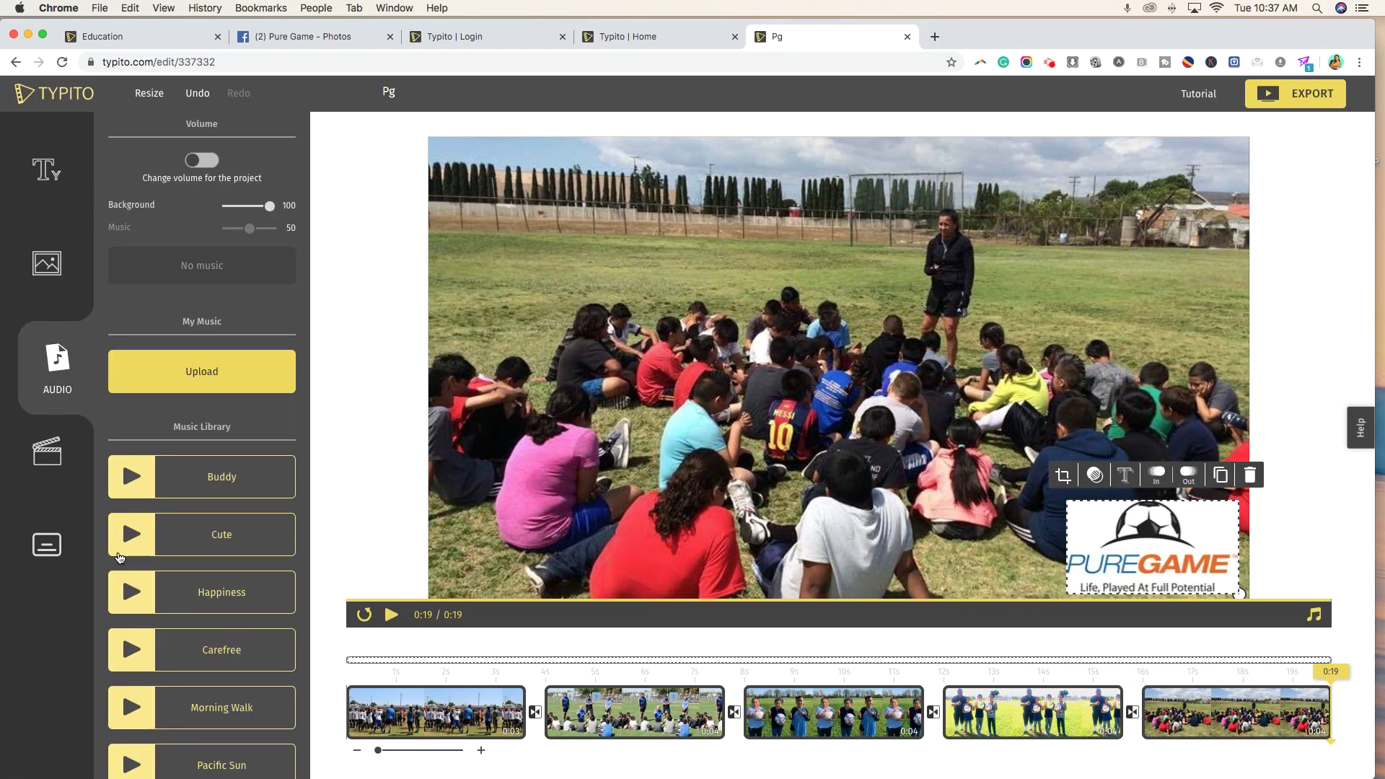
scroll(216, 586, down, 2)
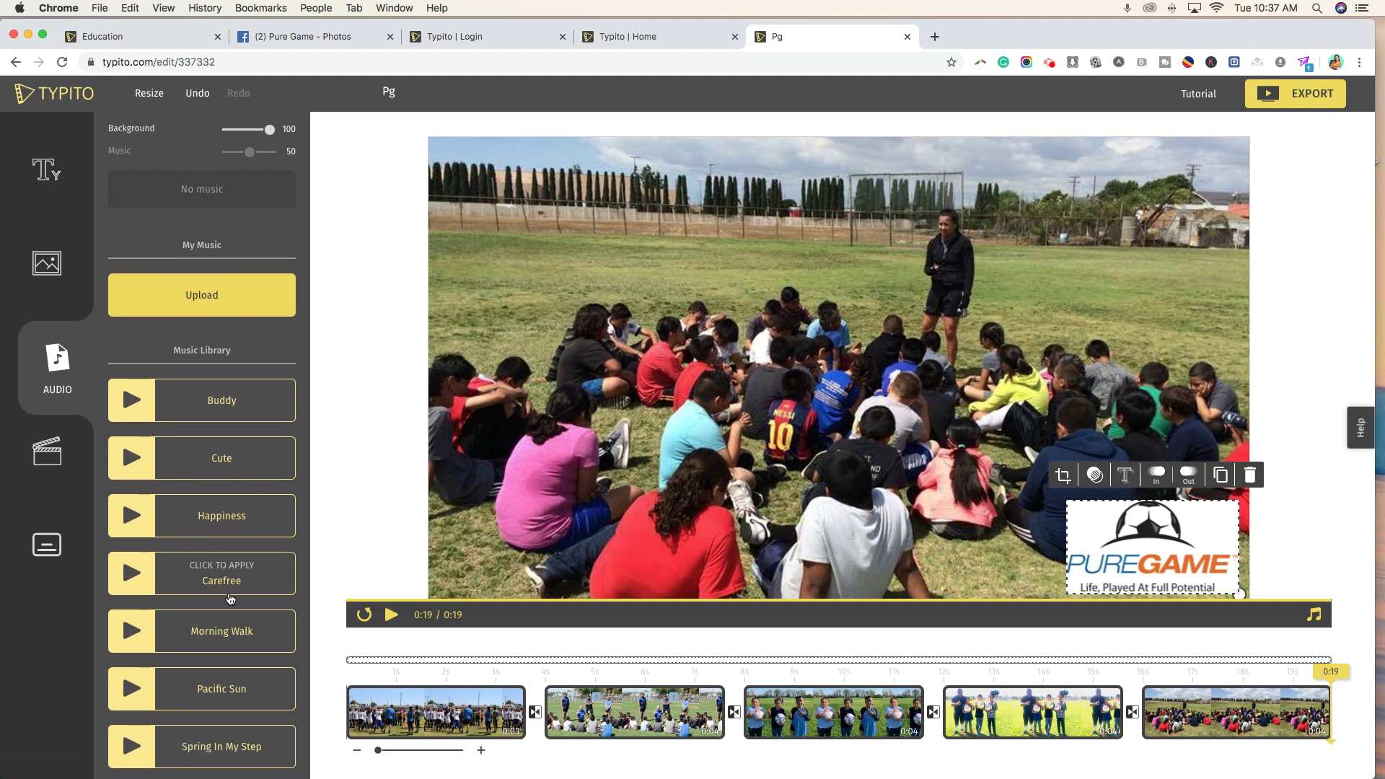
scroll(224, 592, down, 2)
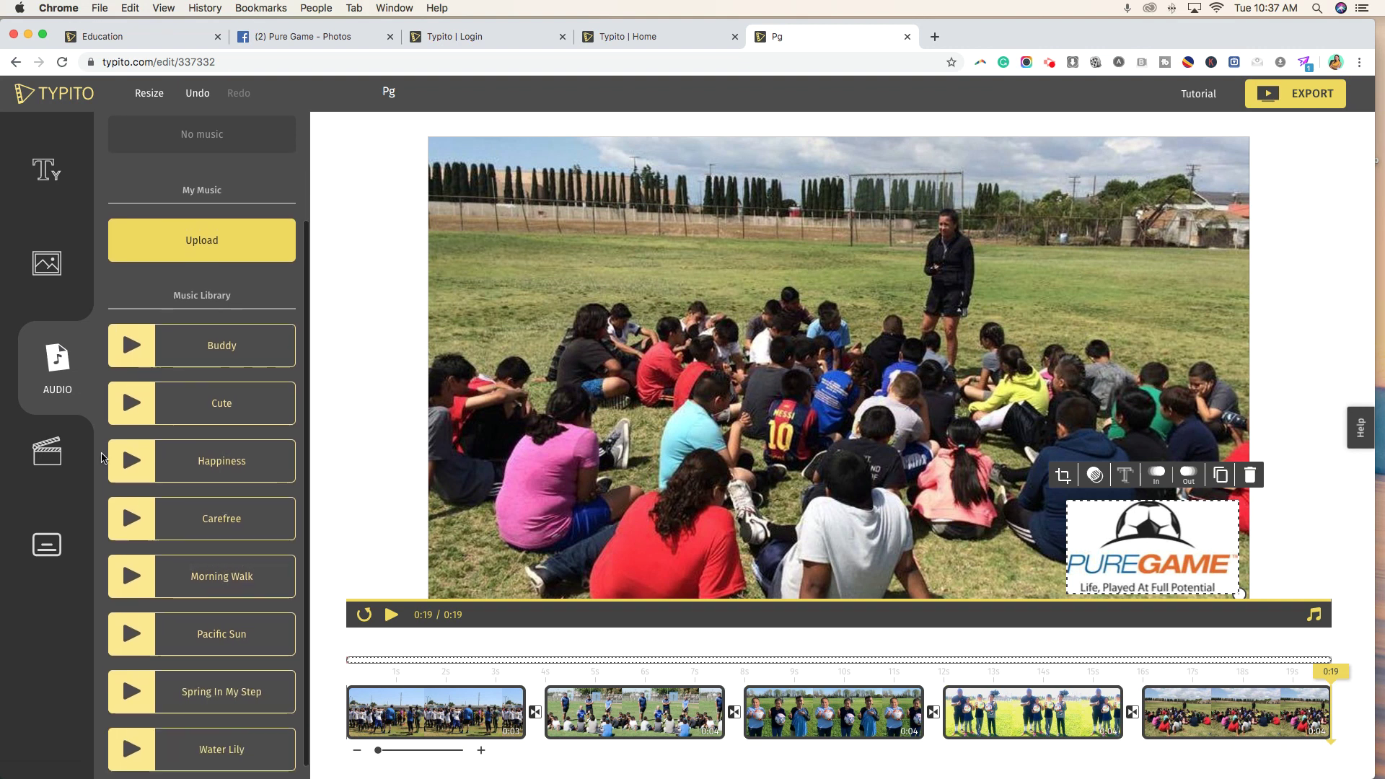
Preview a track from the music library and review the volume and music upload options.
click(124, 459)
scroll(196, 516, up, 4)
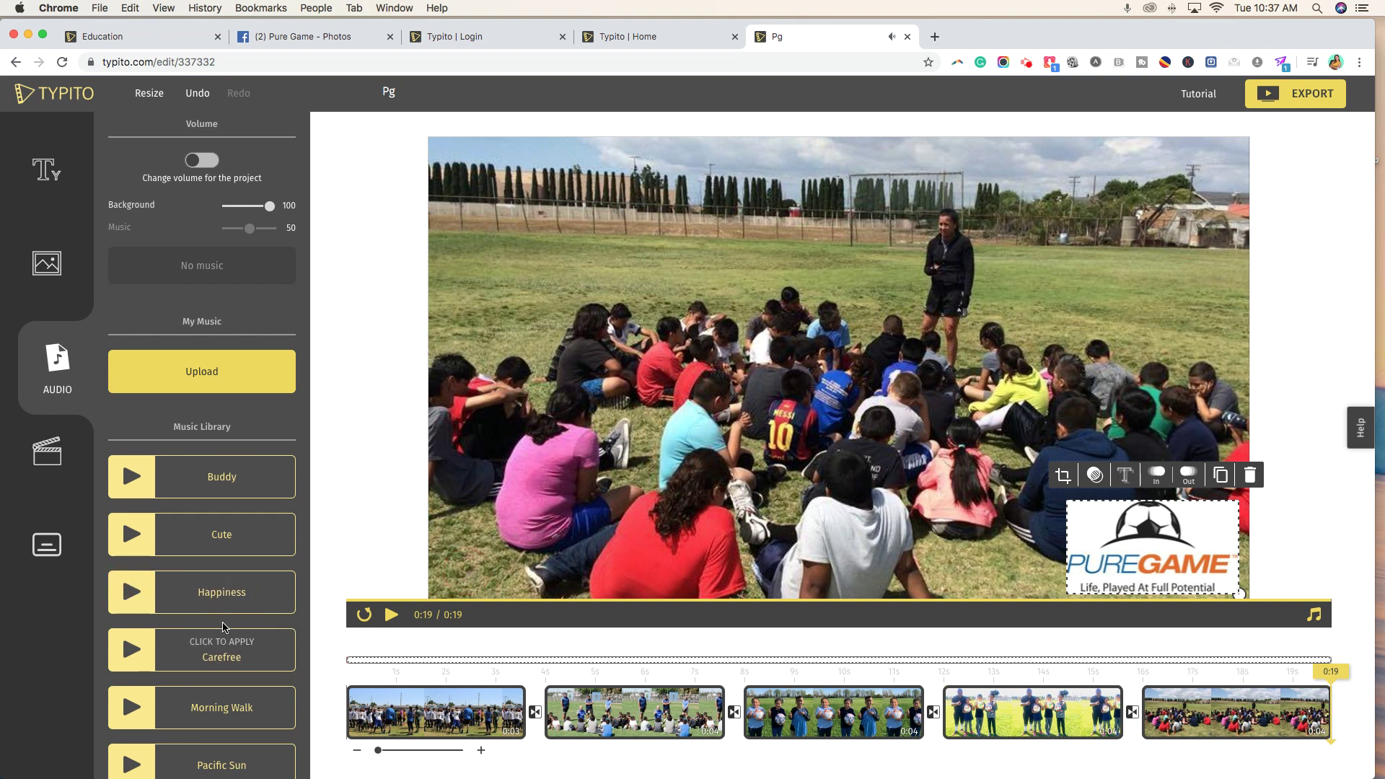
click(268, 190)
scroll(224, 280, down, 3)
scroll(176, 250, up, 1)
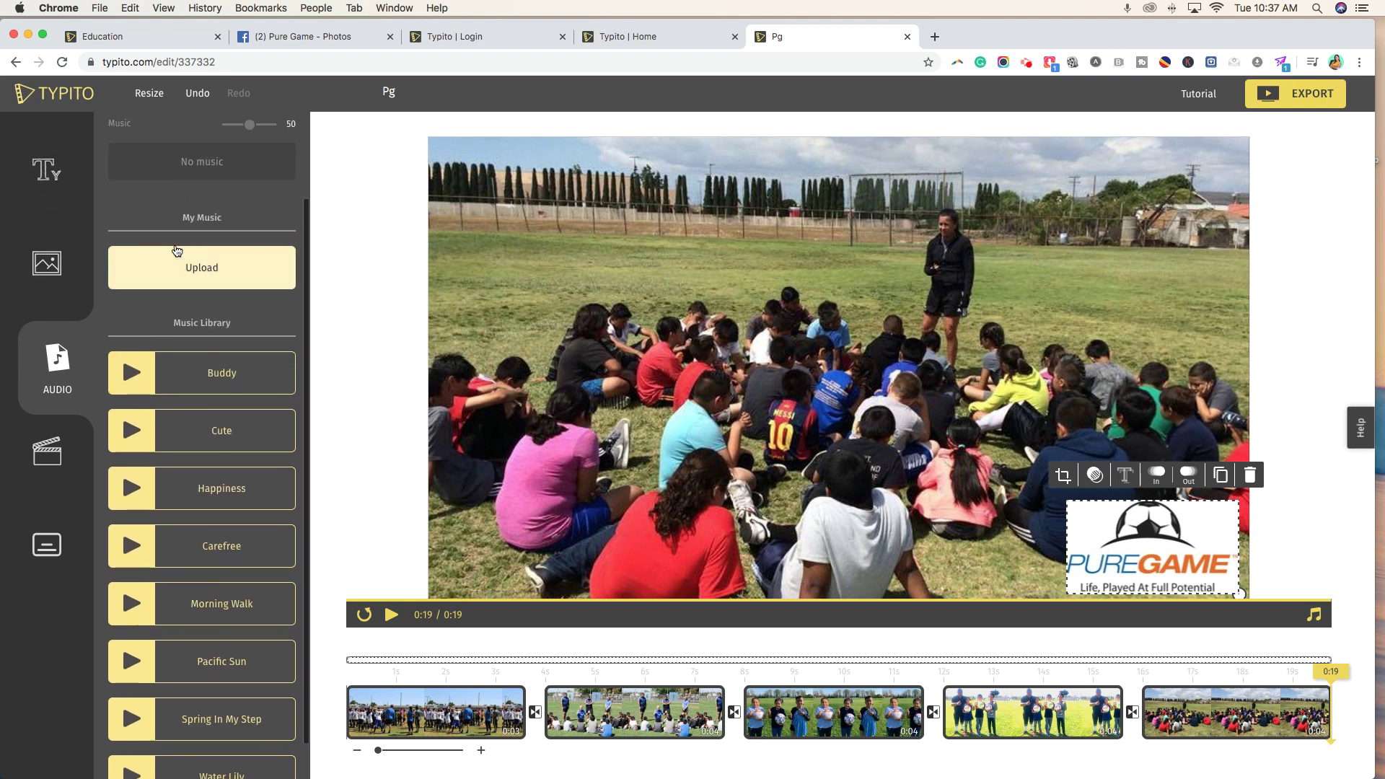
scroll(177, 251, up, 2)
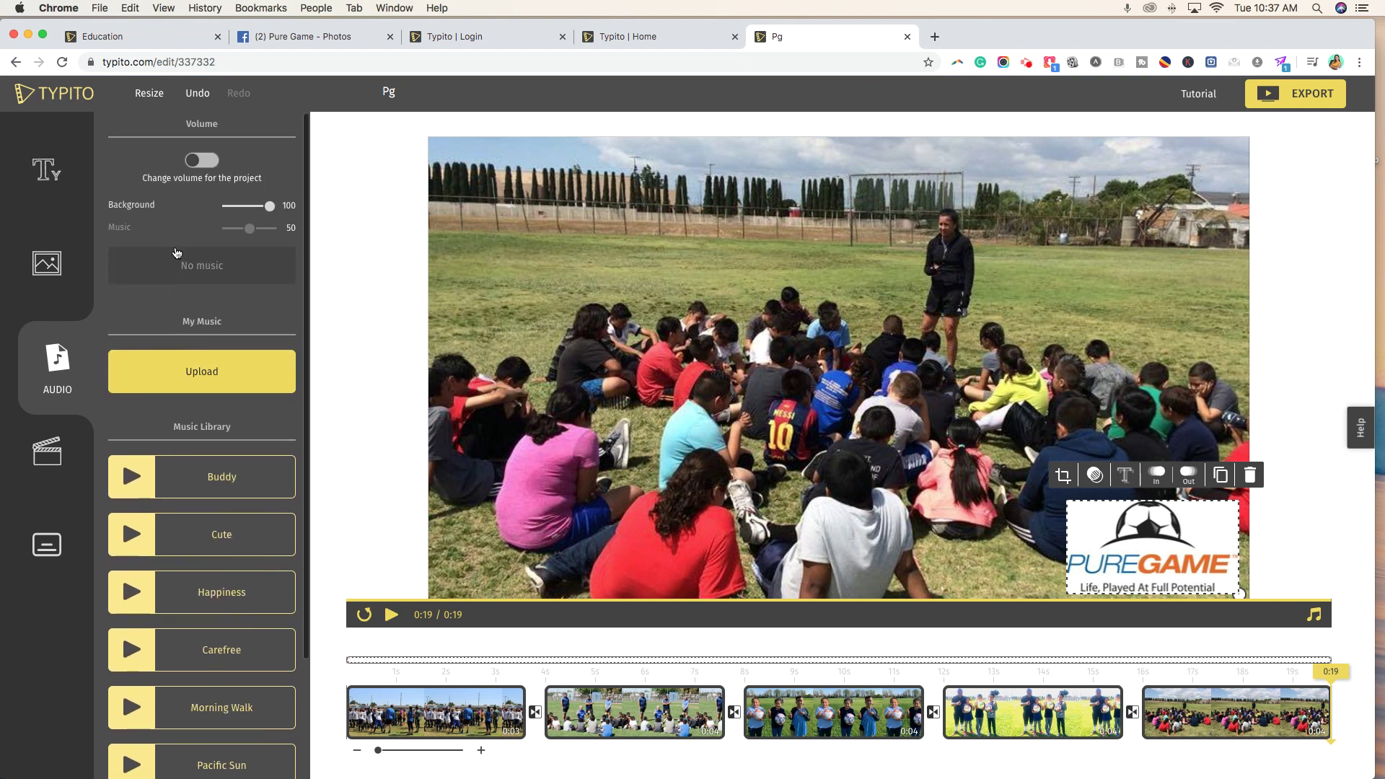
Look through the media and caption theme options and return the playhead to the start of the video.
click(53, 462)
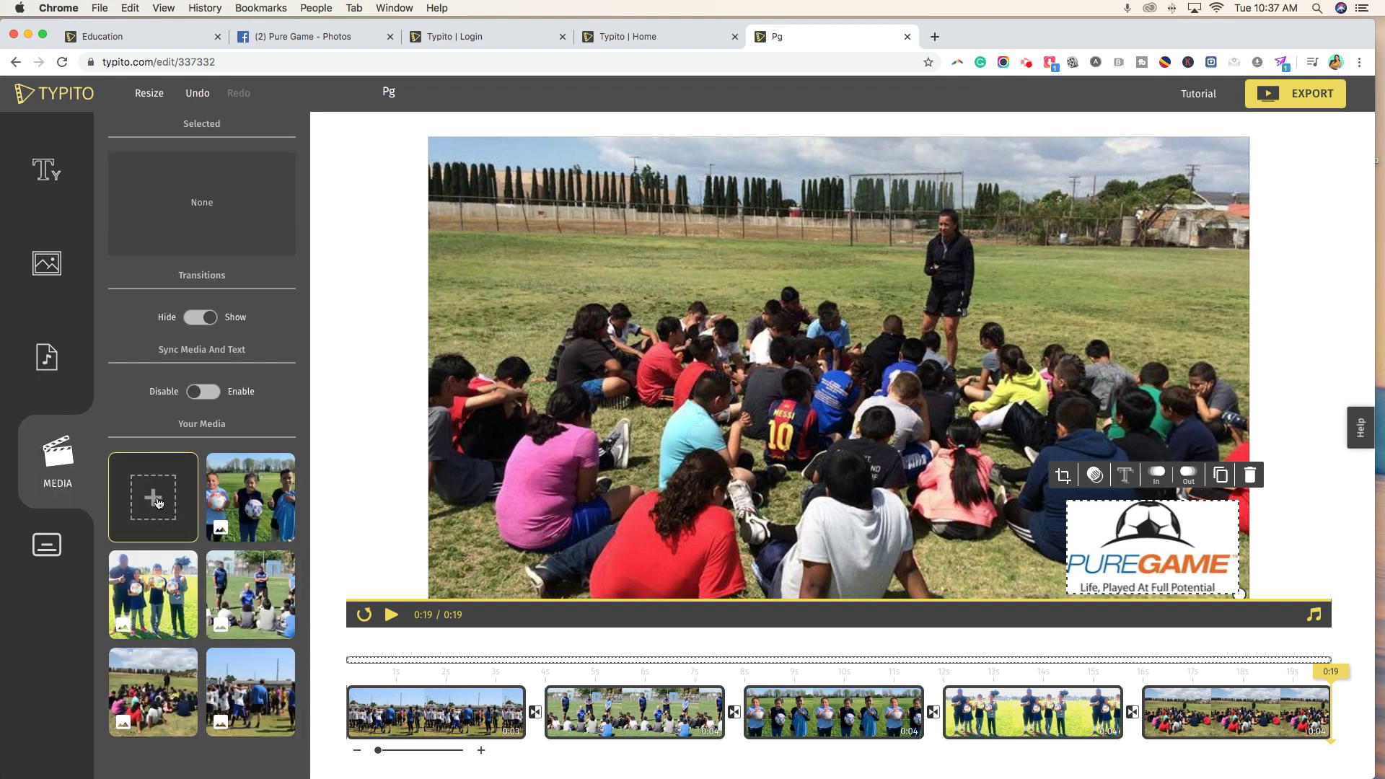
click(48, 546)
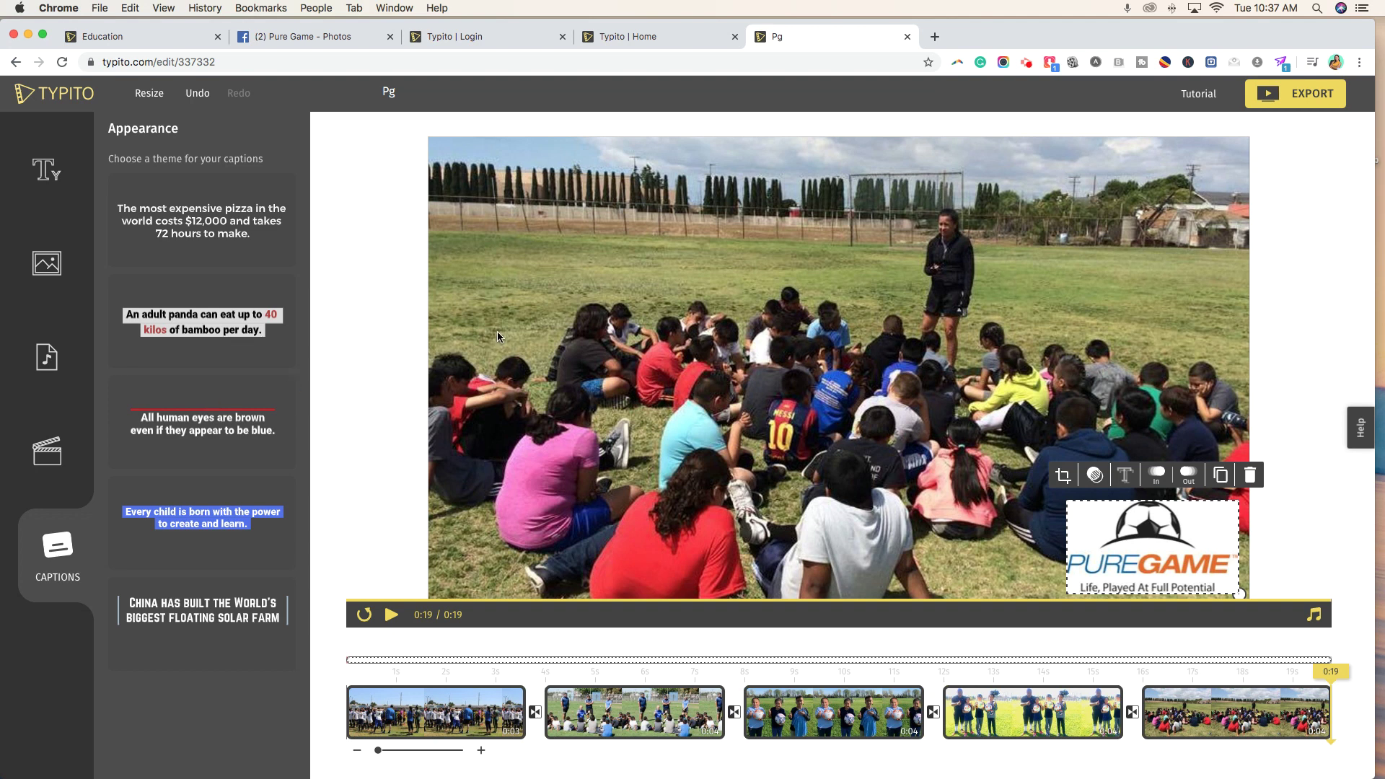
click(442, 694)
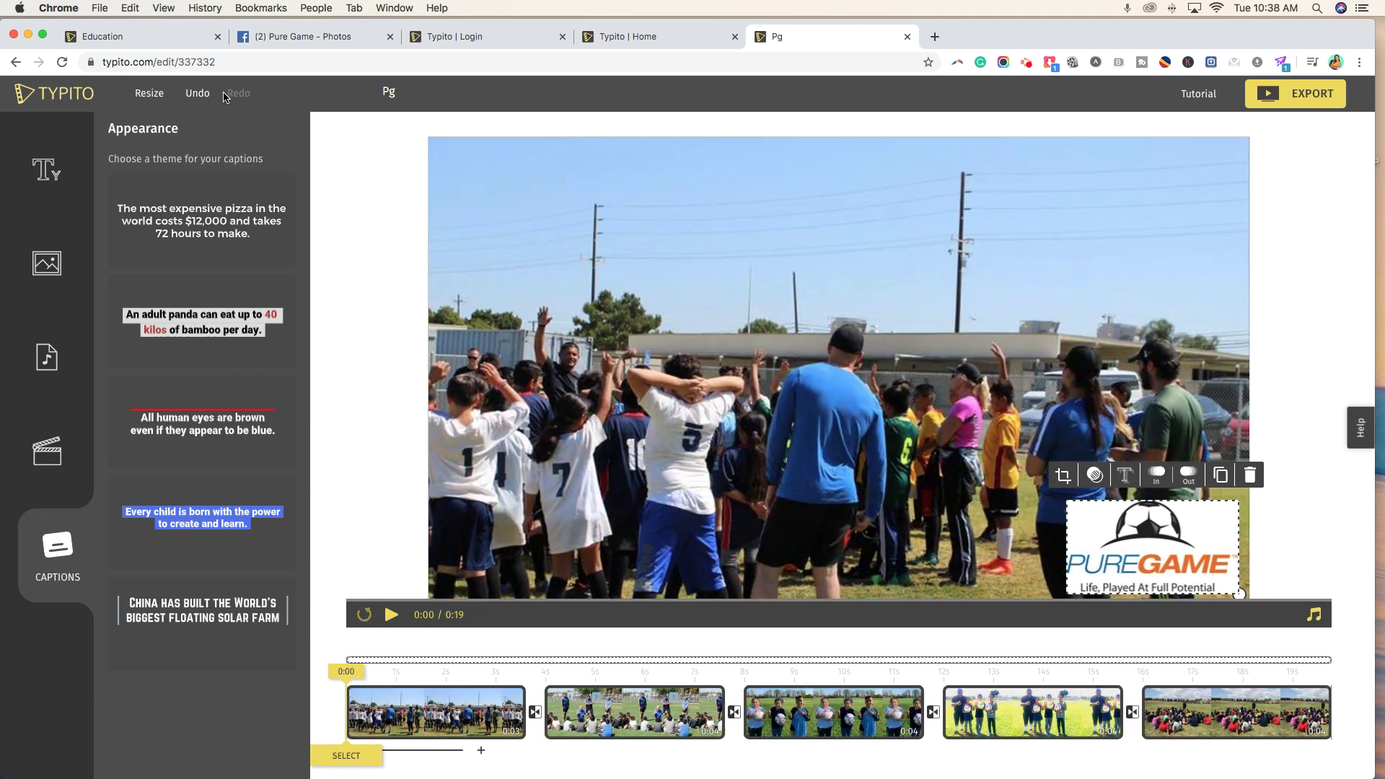
Browse the stylised text templates in the Titles, Lower Third and Branded categories.
click(47, 173)
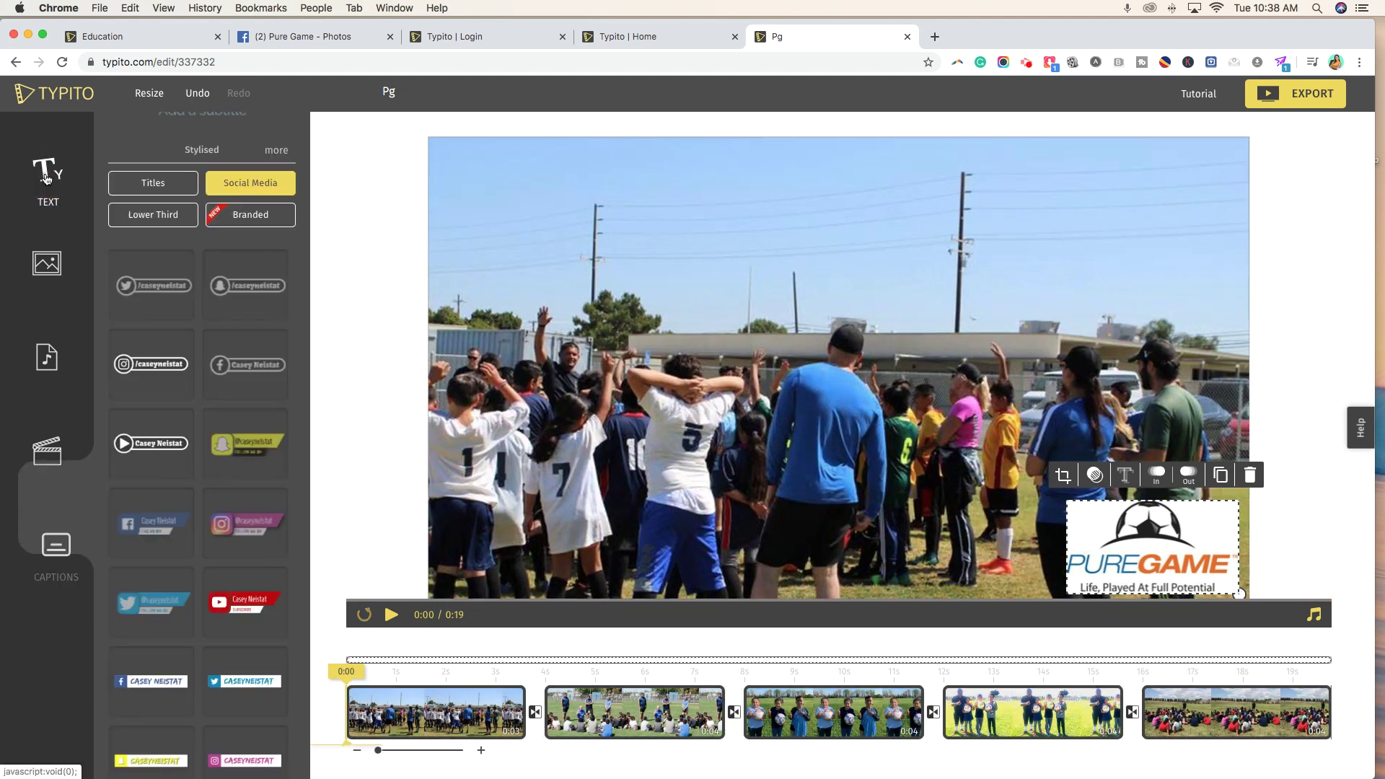
click(149, 184)
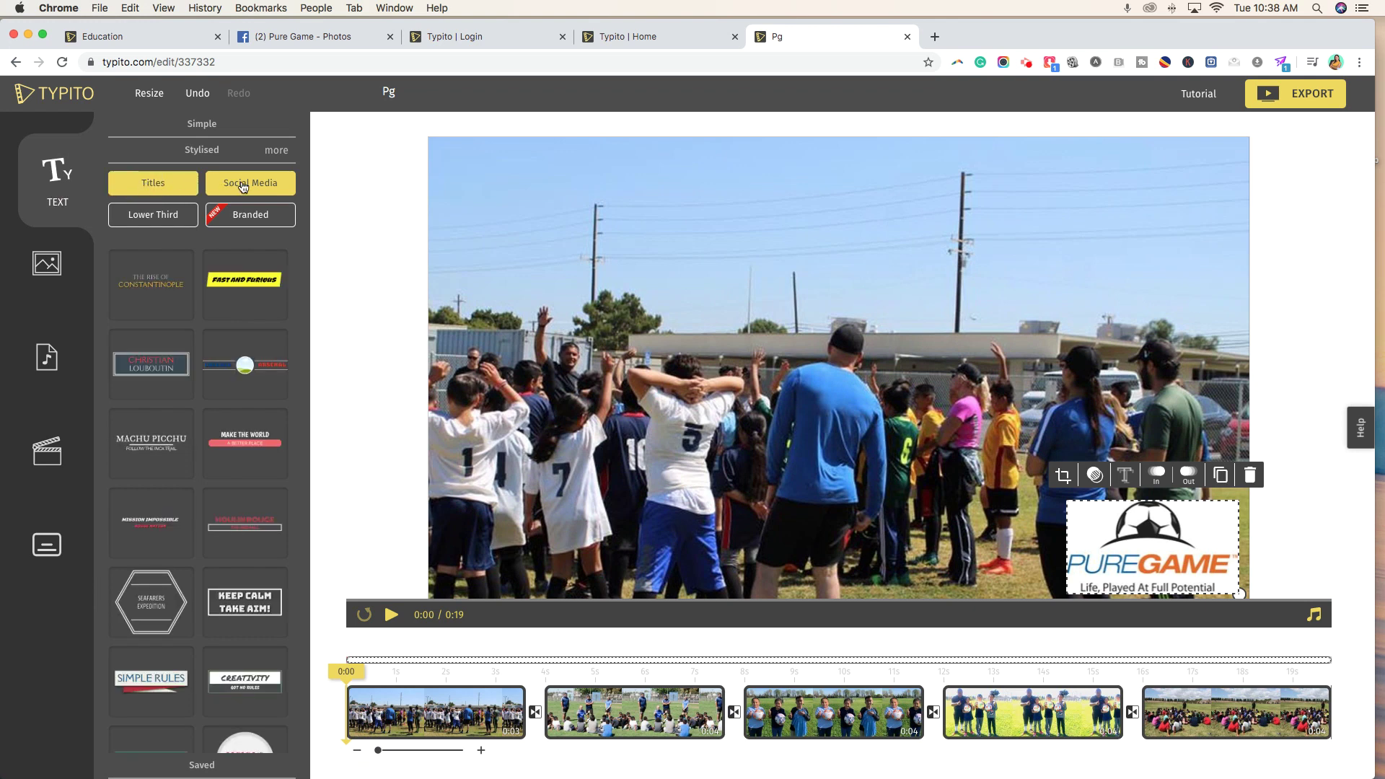
click(172, 220)
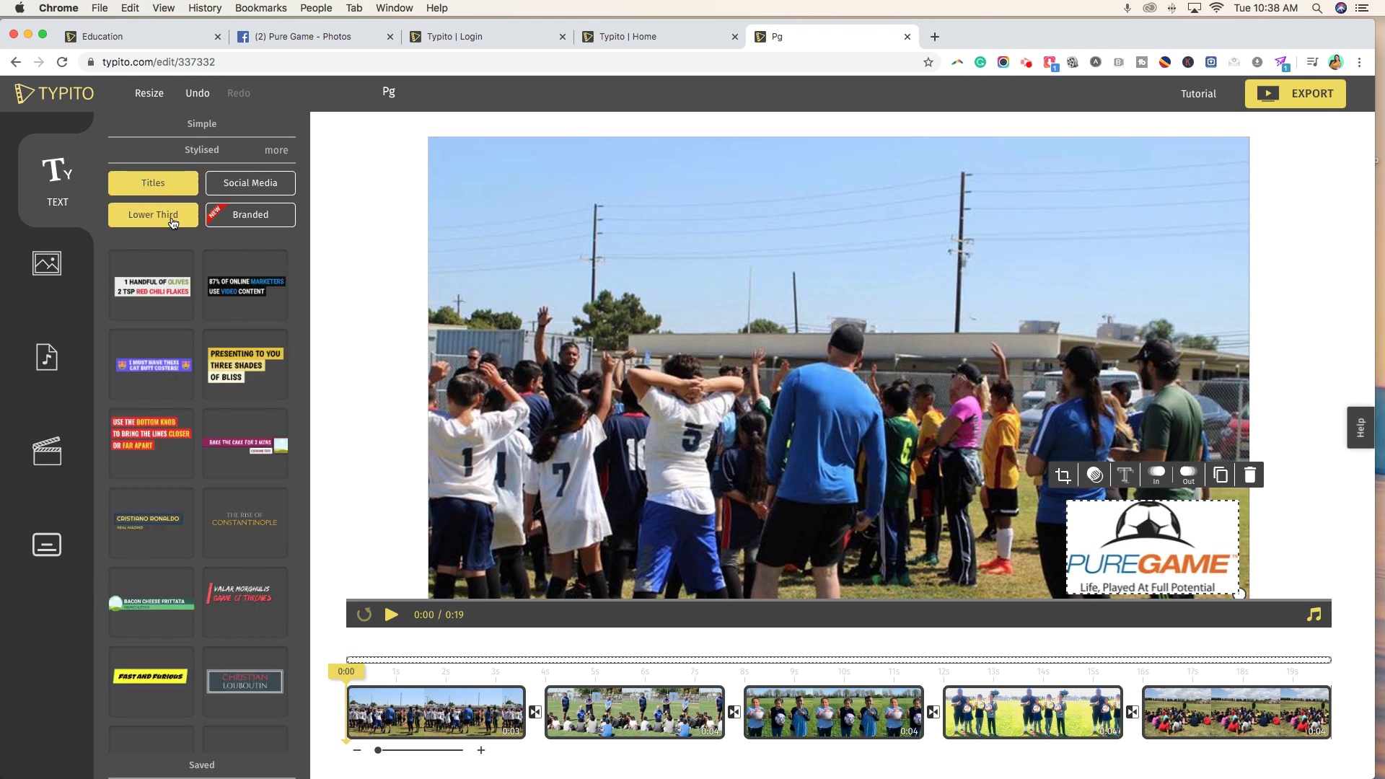
click(247, 219)
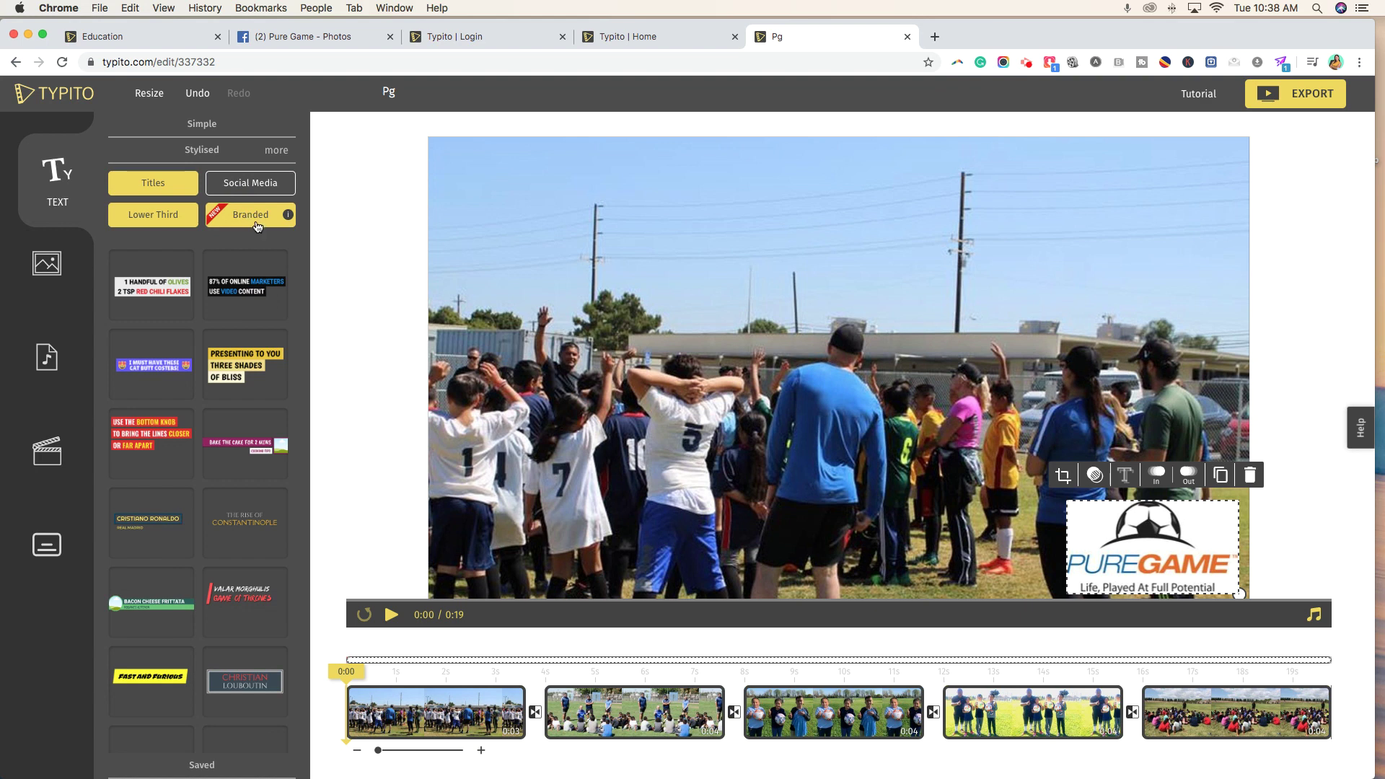
click(154, 192)
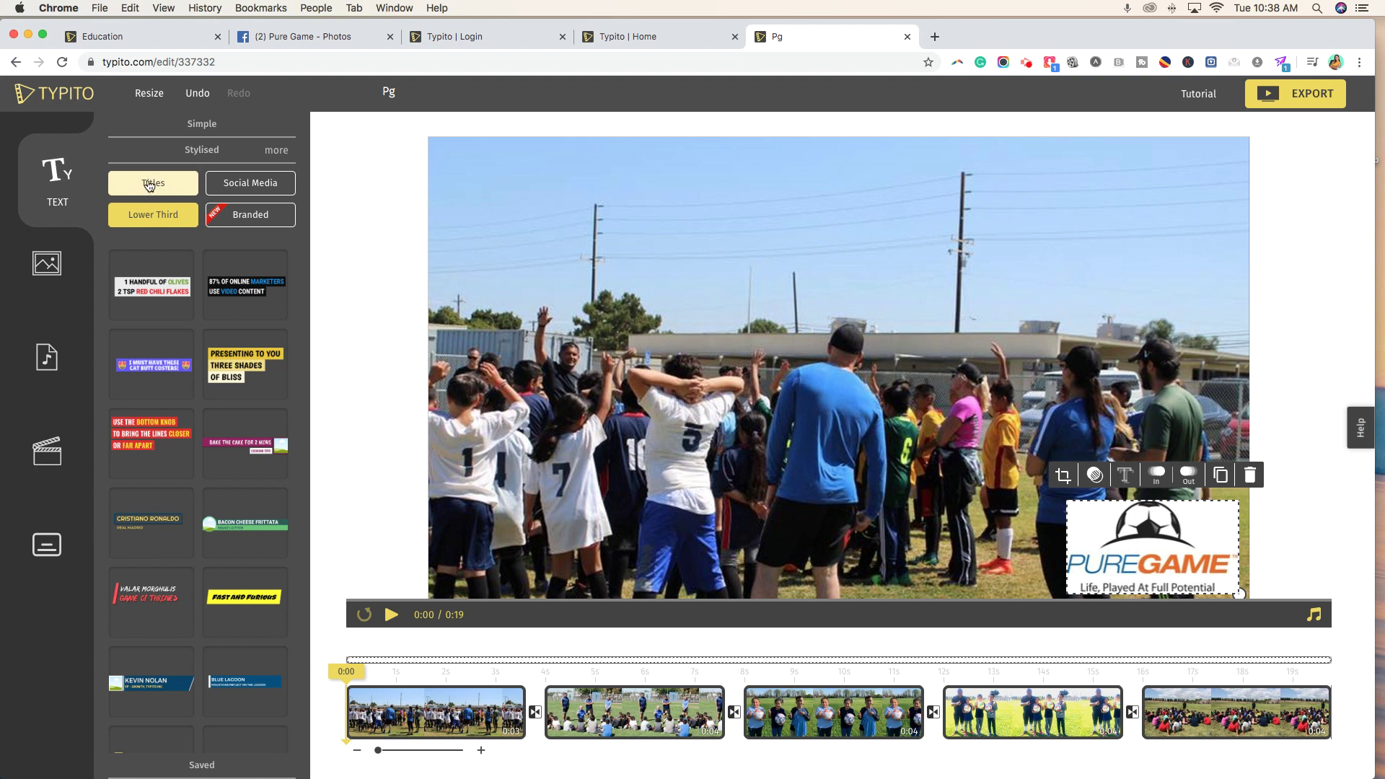
Compare the template category filters and leave only Titles active for the stylised text templates.
click(150, 186)
click(151, 186)
click(155, 220)
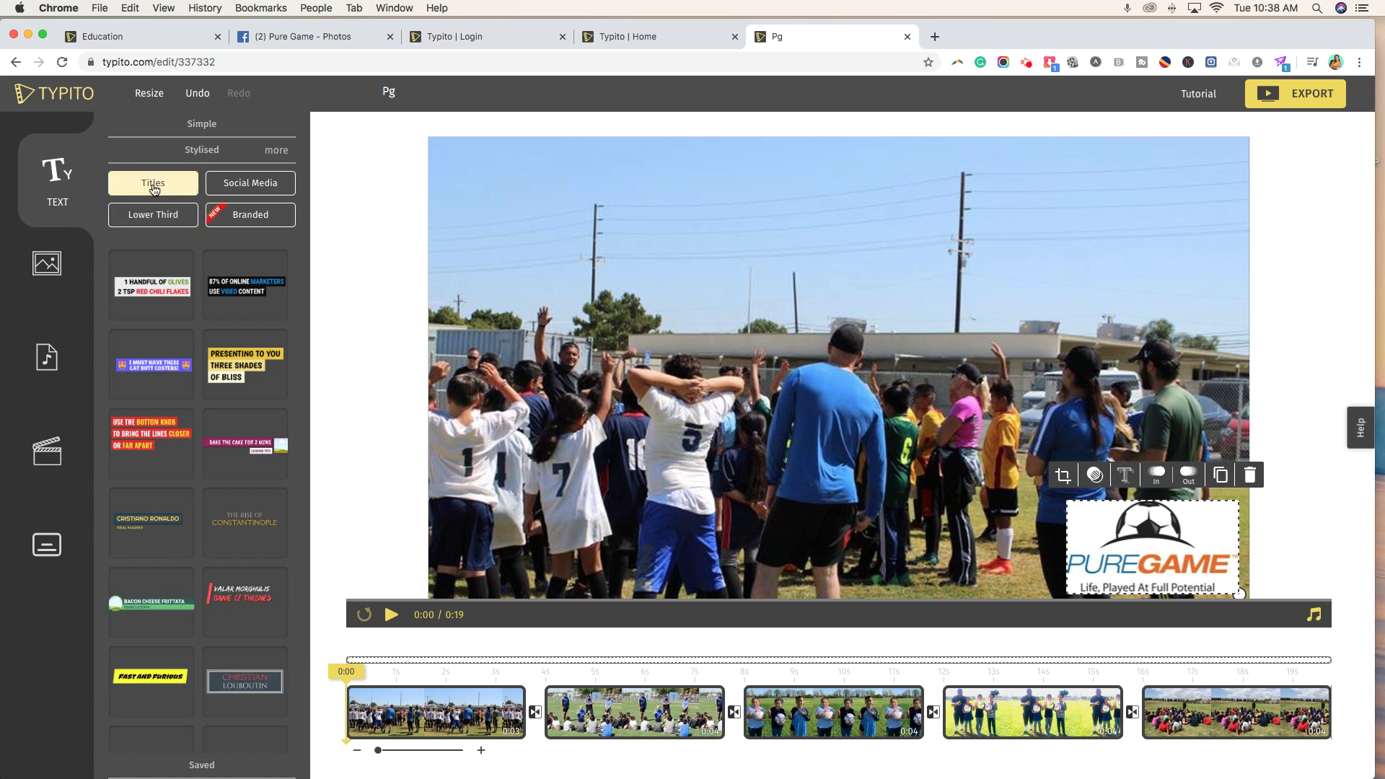
click(144, 192)
click(151, 215)
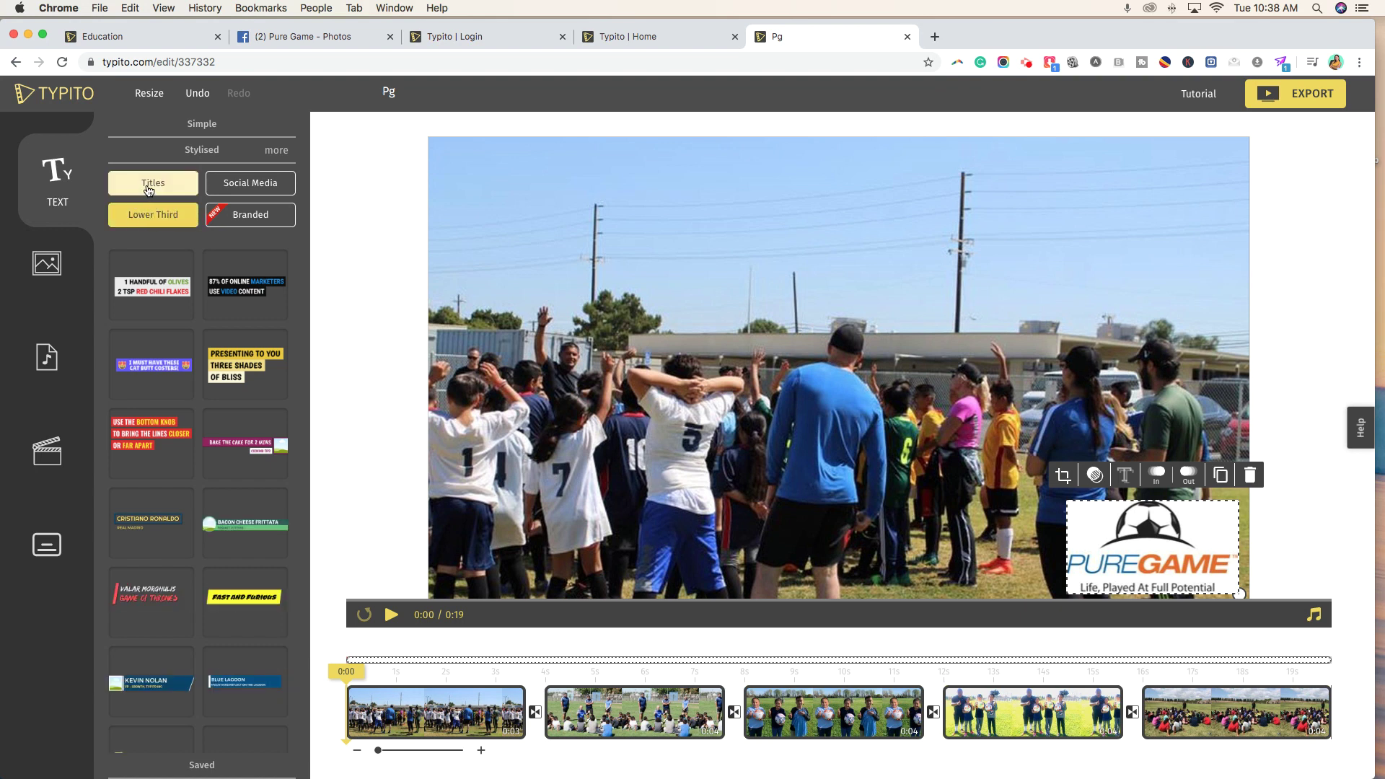
click(233, 189)
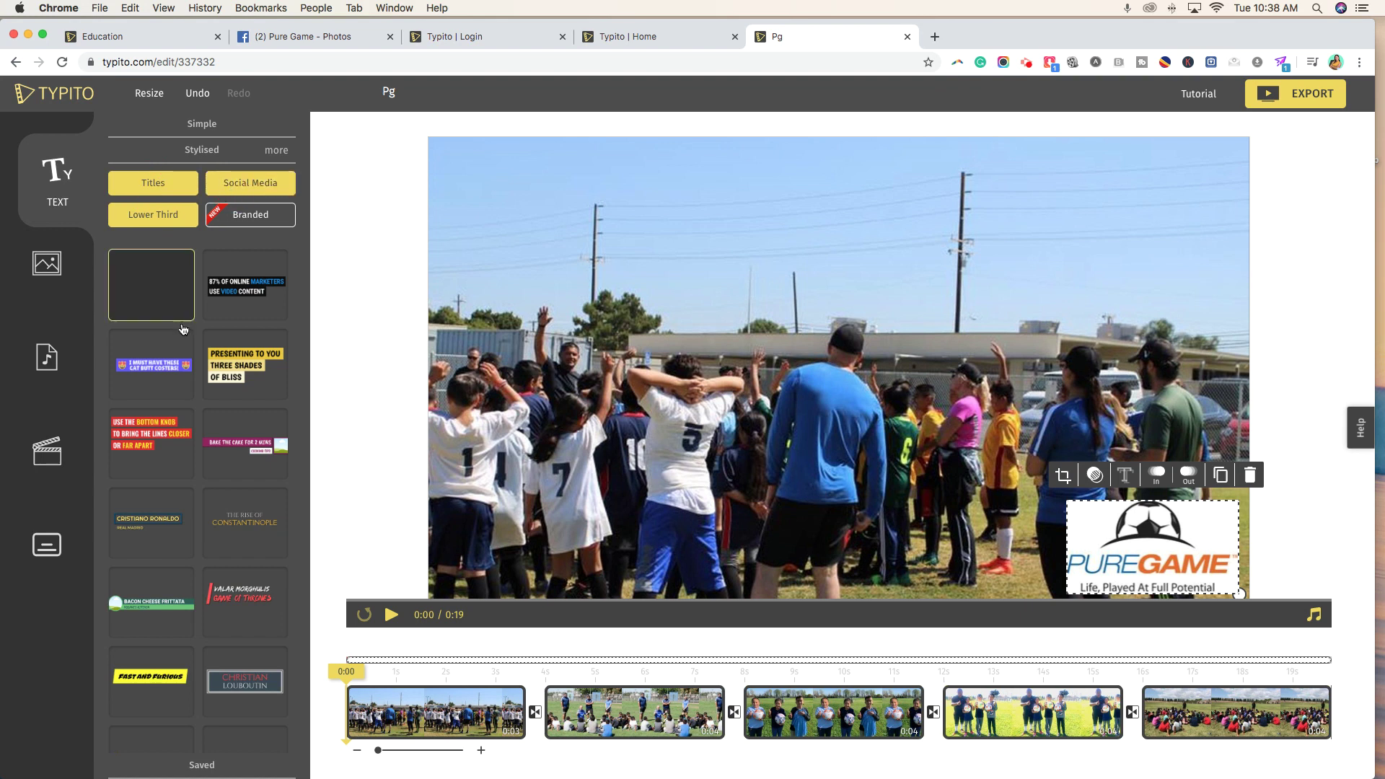
click(195, 217)
click(231, 184)
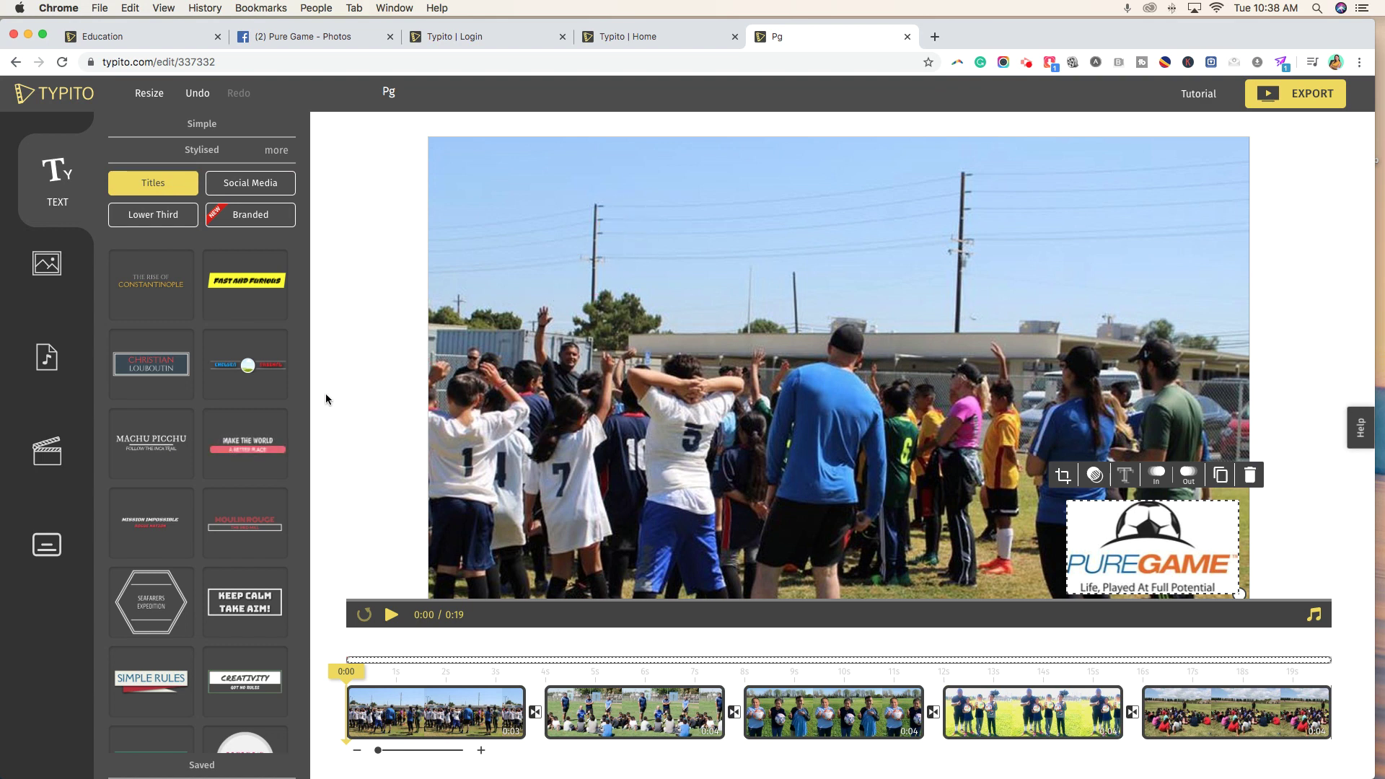
Add the "Make the World / A Better Place" title and place it in the upper-left area of the frame.
click(246, 443)
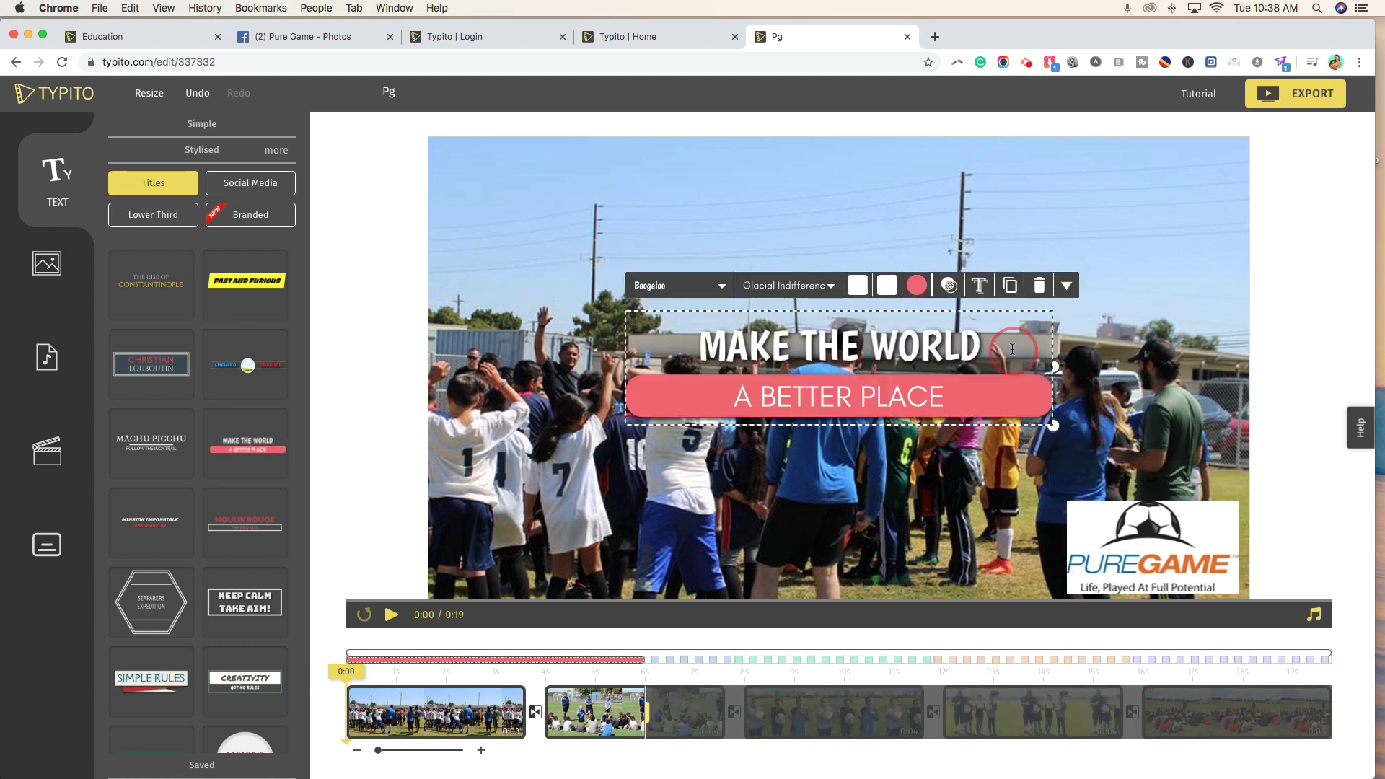
click(1012, 349)
drag(957, 311, 777, 167)
click(957, 124)
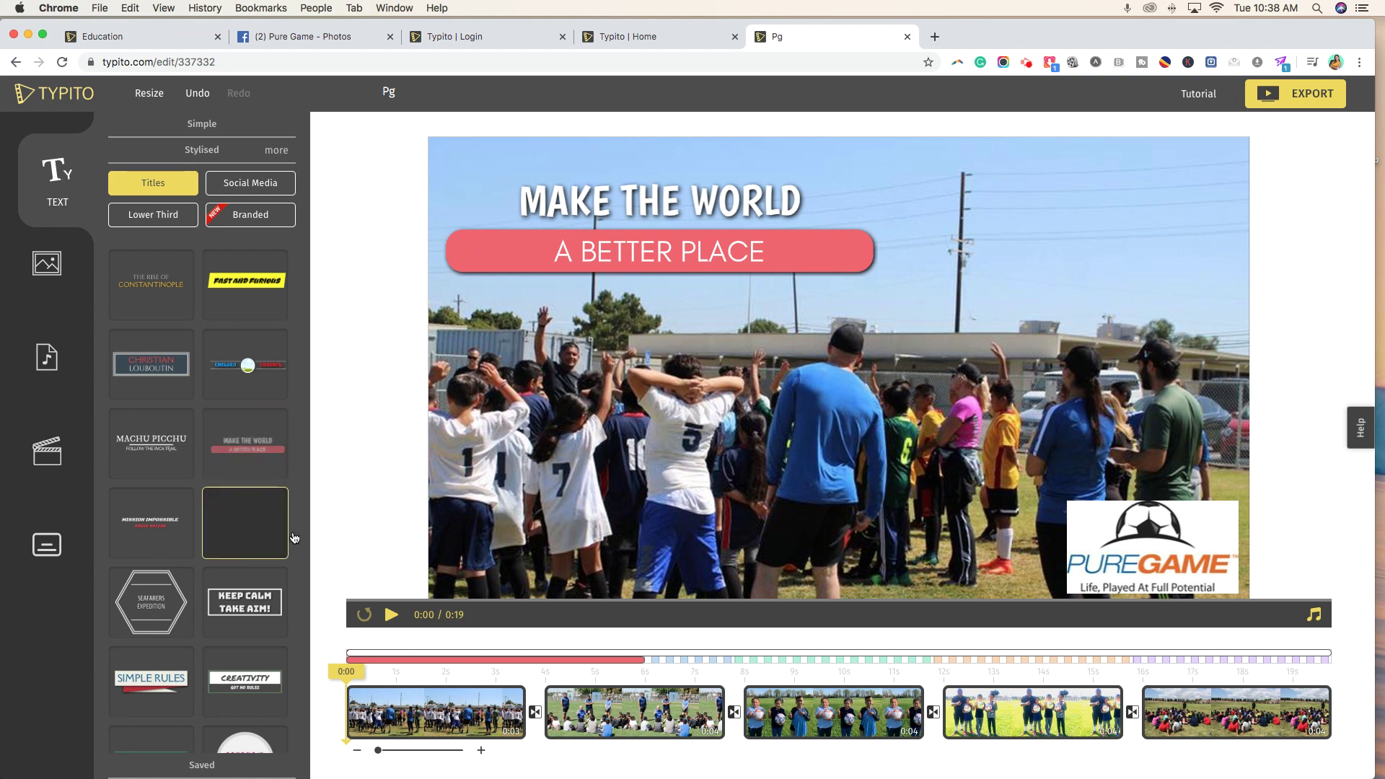
Look through the other title templates and delete the "Make the World / A Better Place" title from the video.
scroll(292, 549, down, 3)
scroll(292, 549, down, 1)
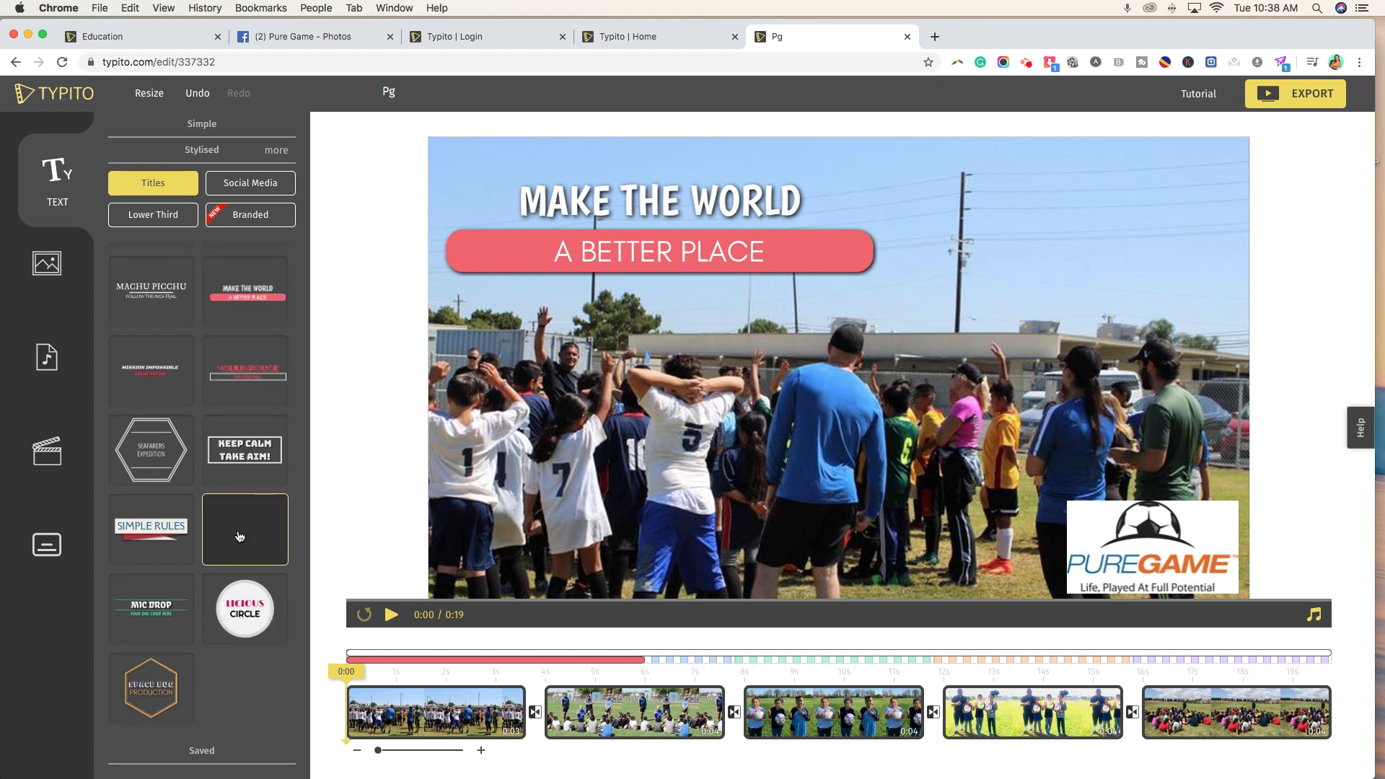
scroll(240, 536, up, 5)
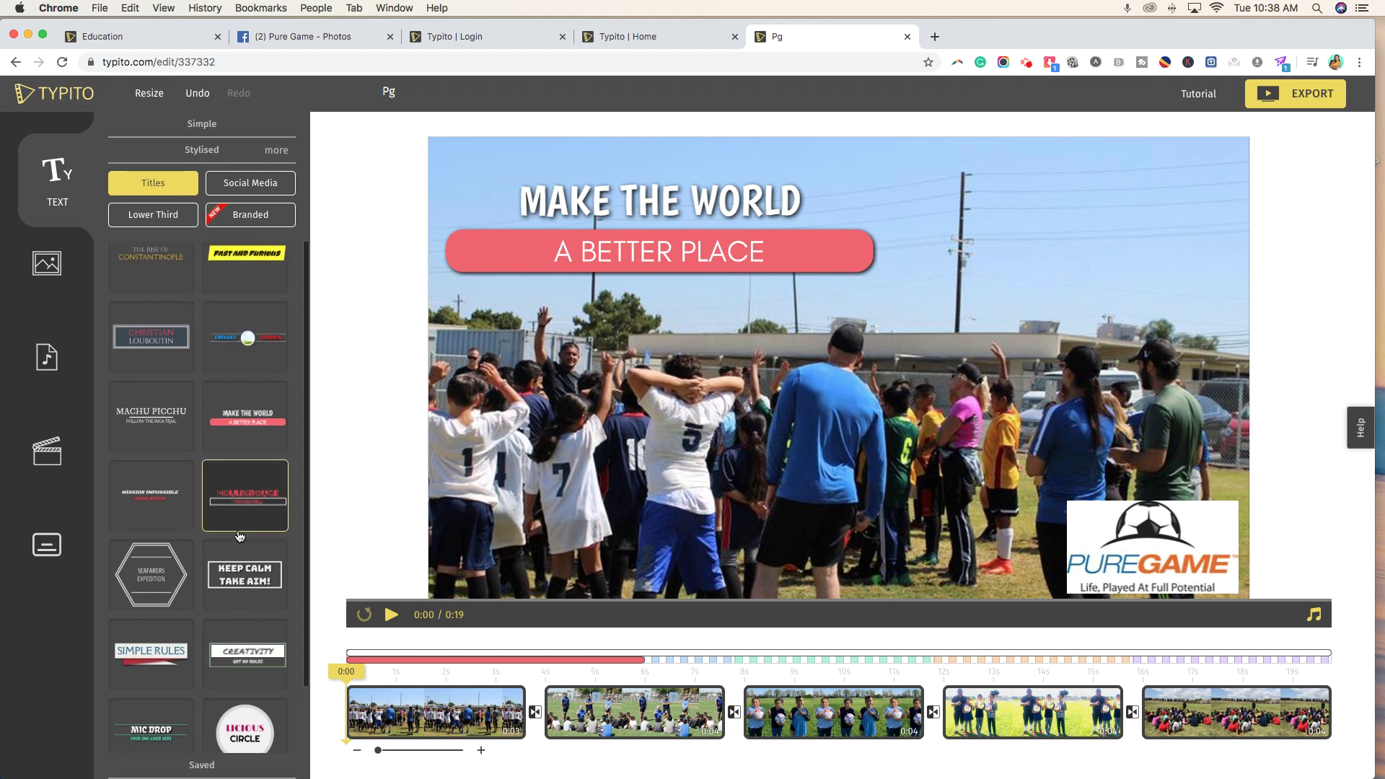
scroll(240, 536, up, 1)
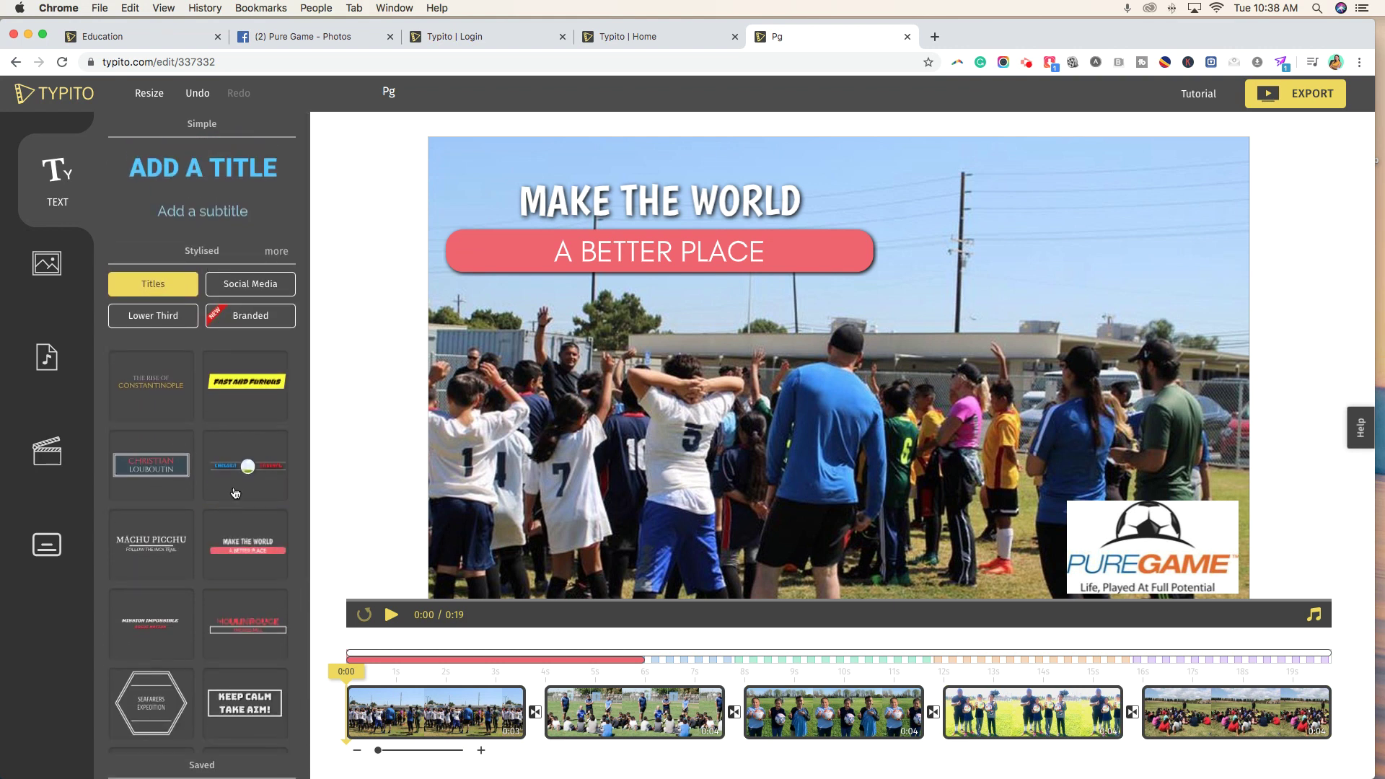
click(576, 212)
key(Delete)
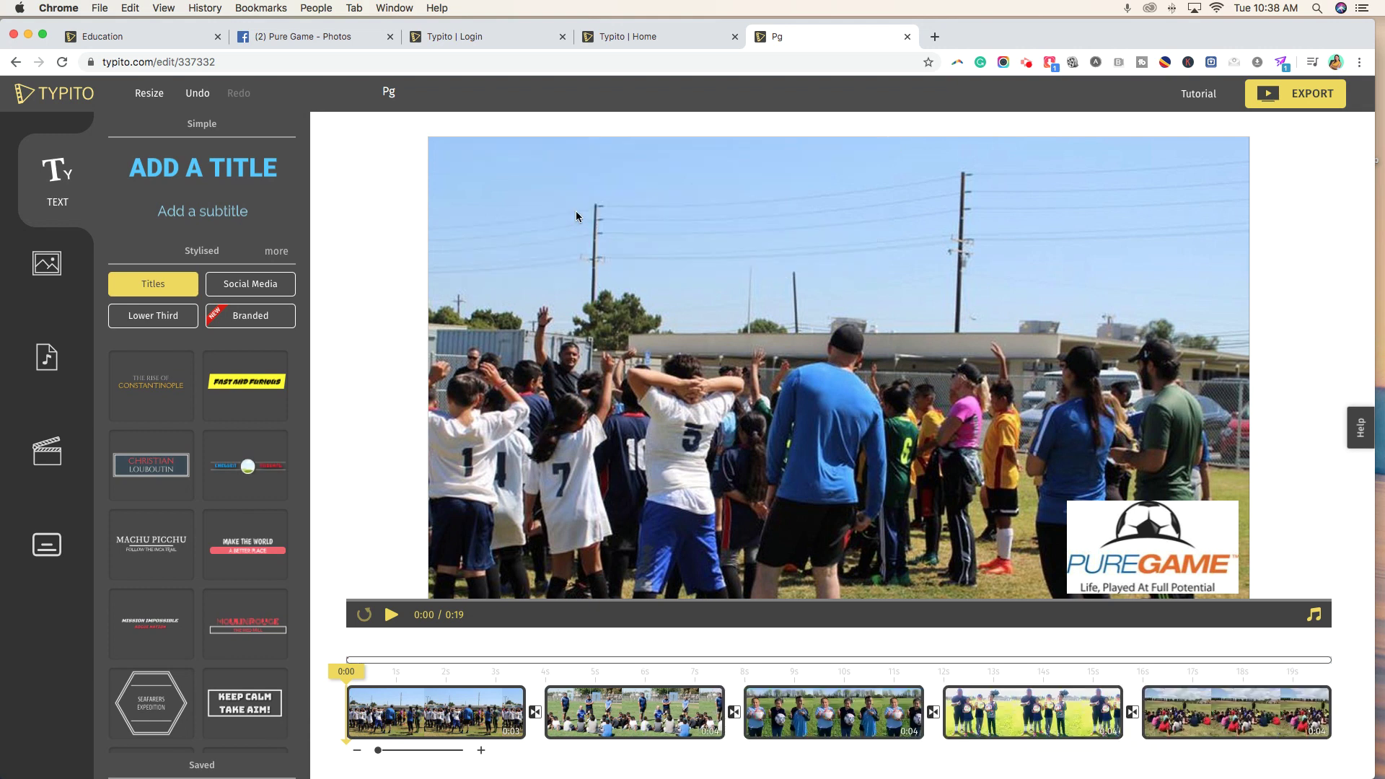
Include the Lower Third templates, add the blue "Blue Lagoon" text and place it in the lower-left corner of the frame.
click(155, 318)
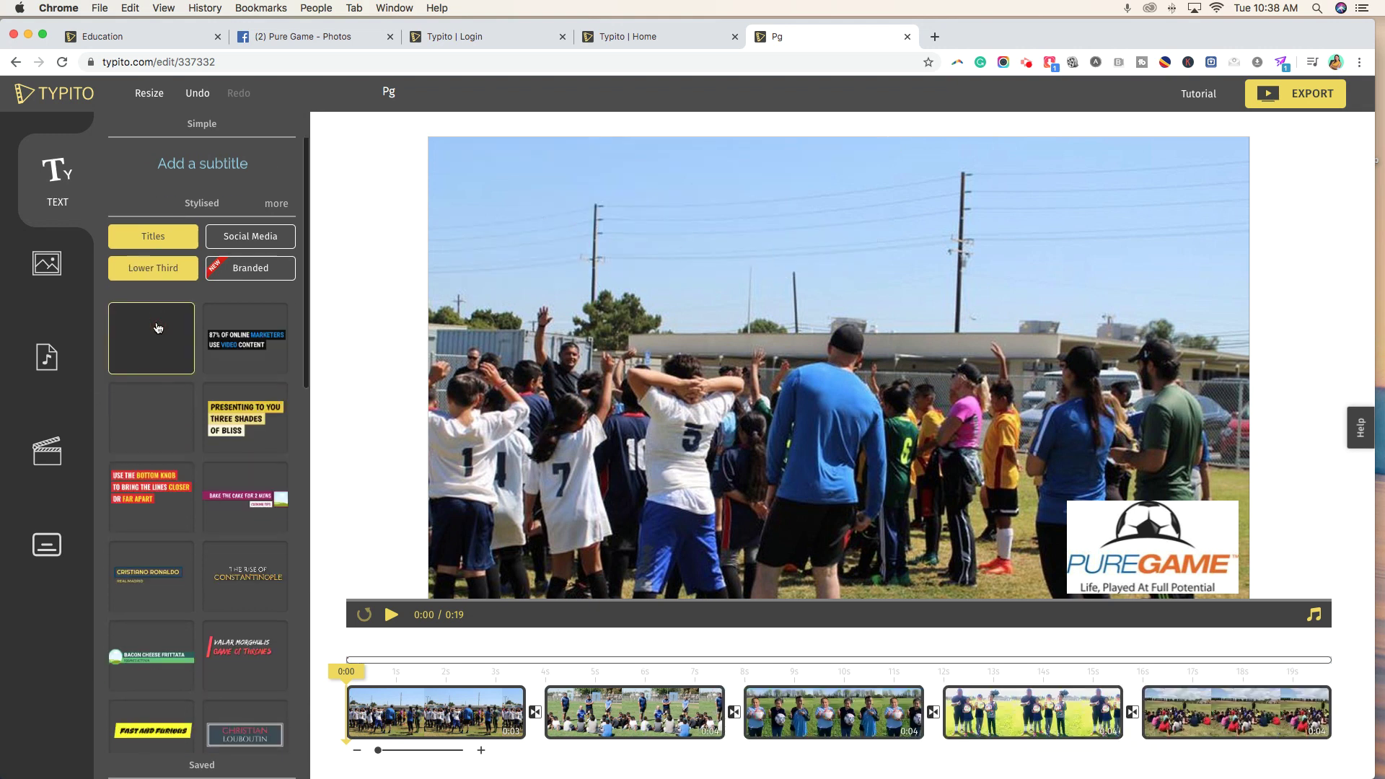
scroll(195, 433, down, 3)
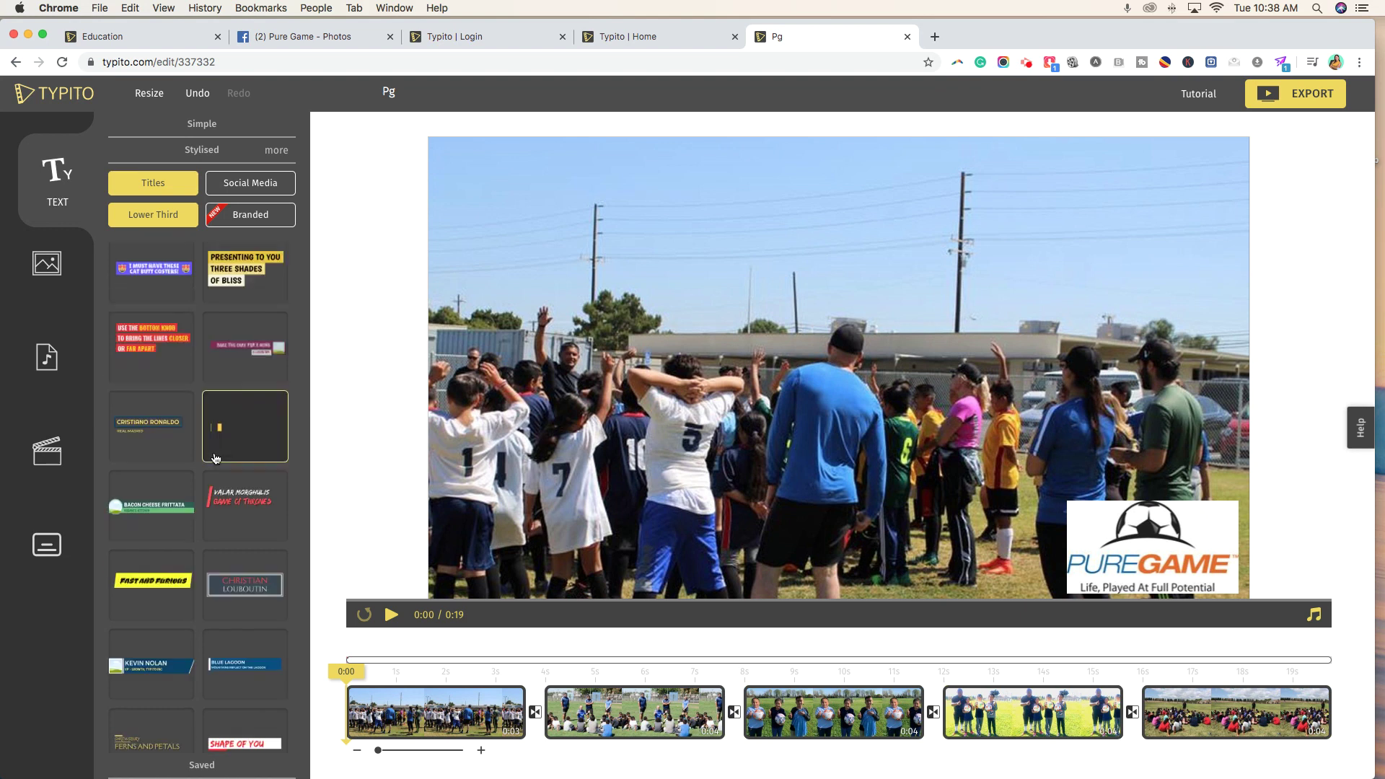
scroll(215, 458, down, 2)
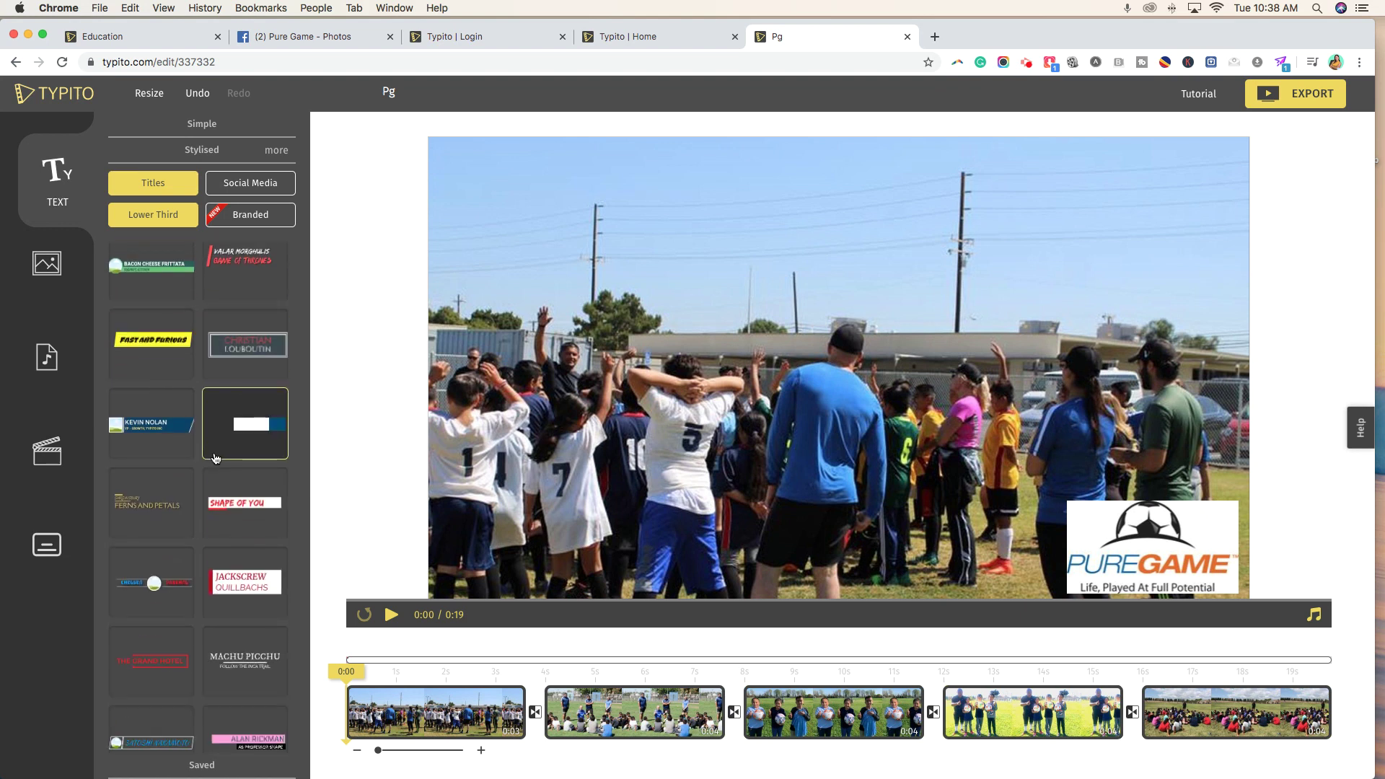
scroll(215, 458, down, 1)
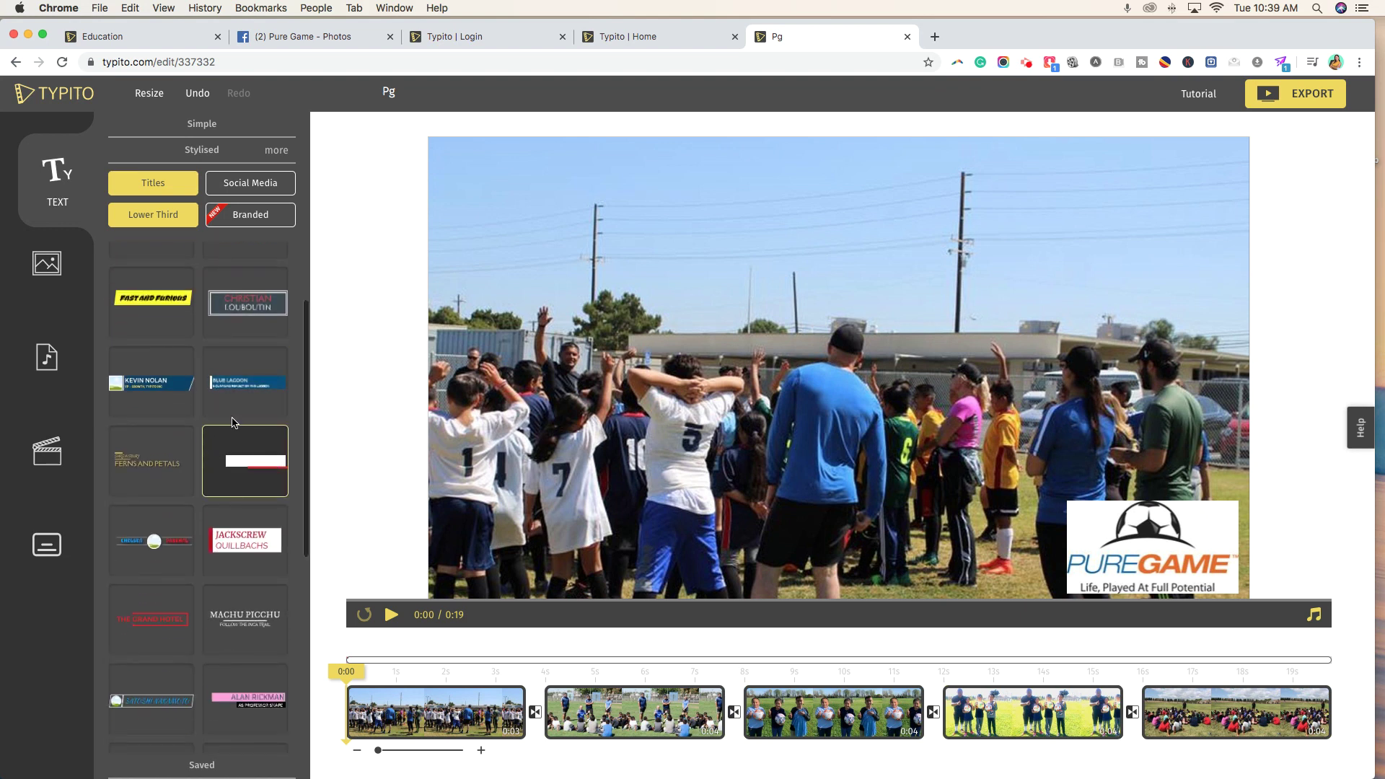
click(242, 373)
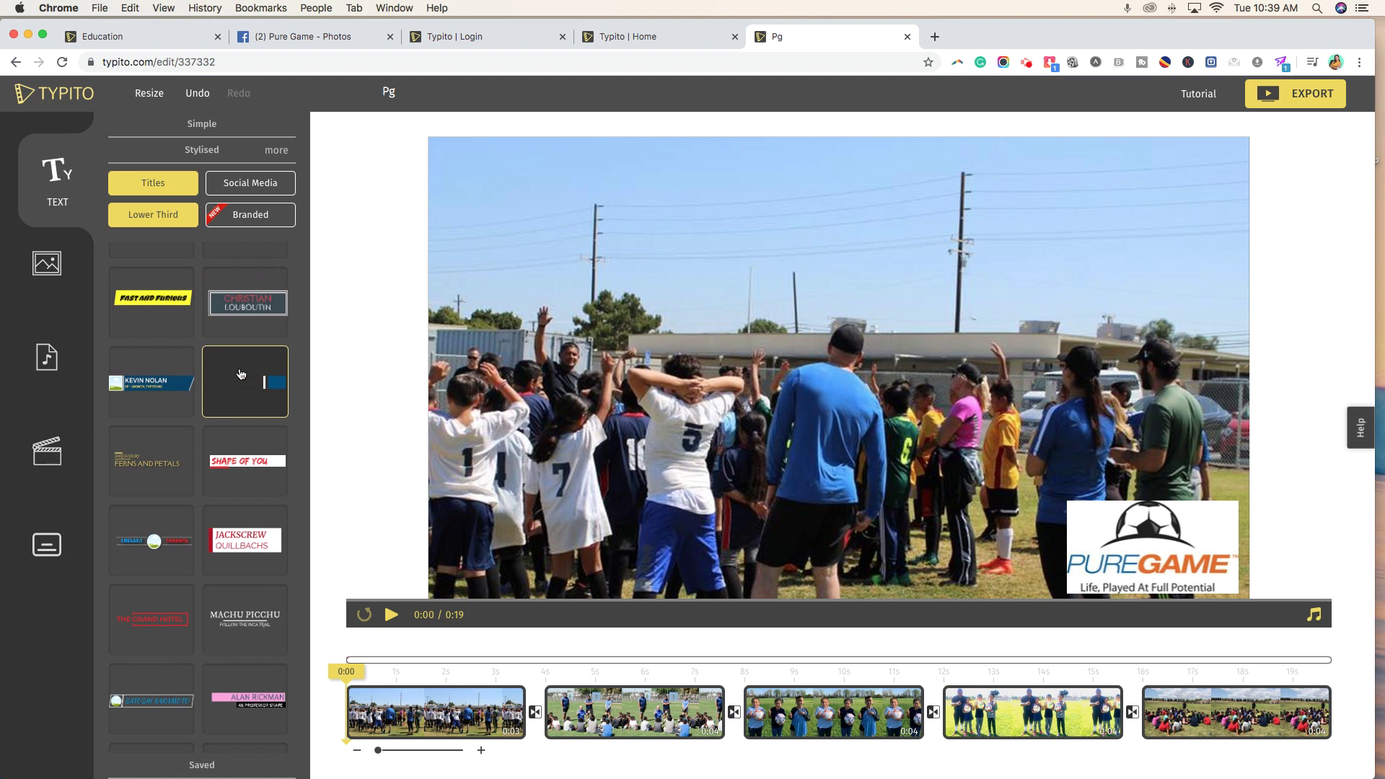
click(735, 546)
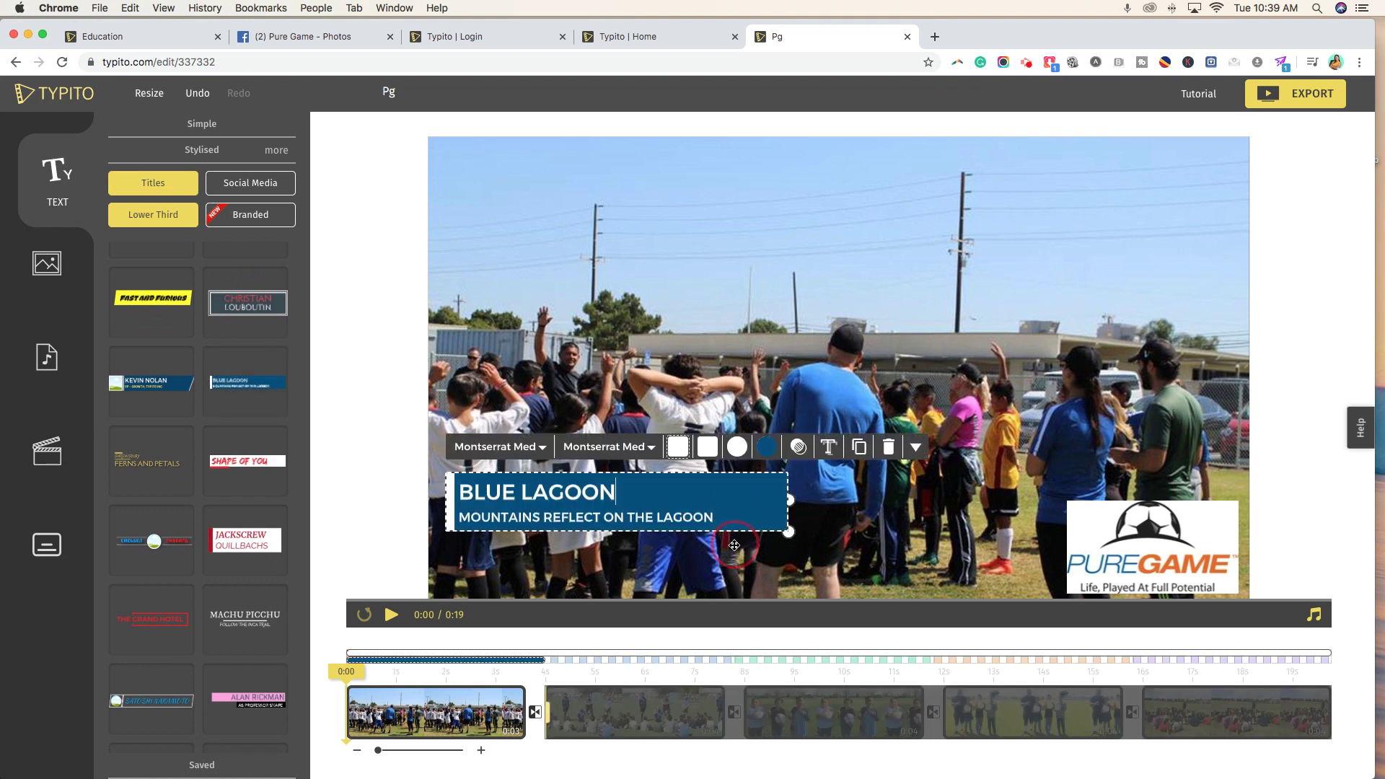
drag(711, 466, 697, 517)
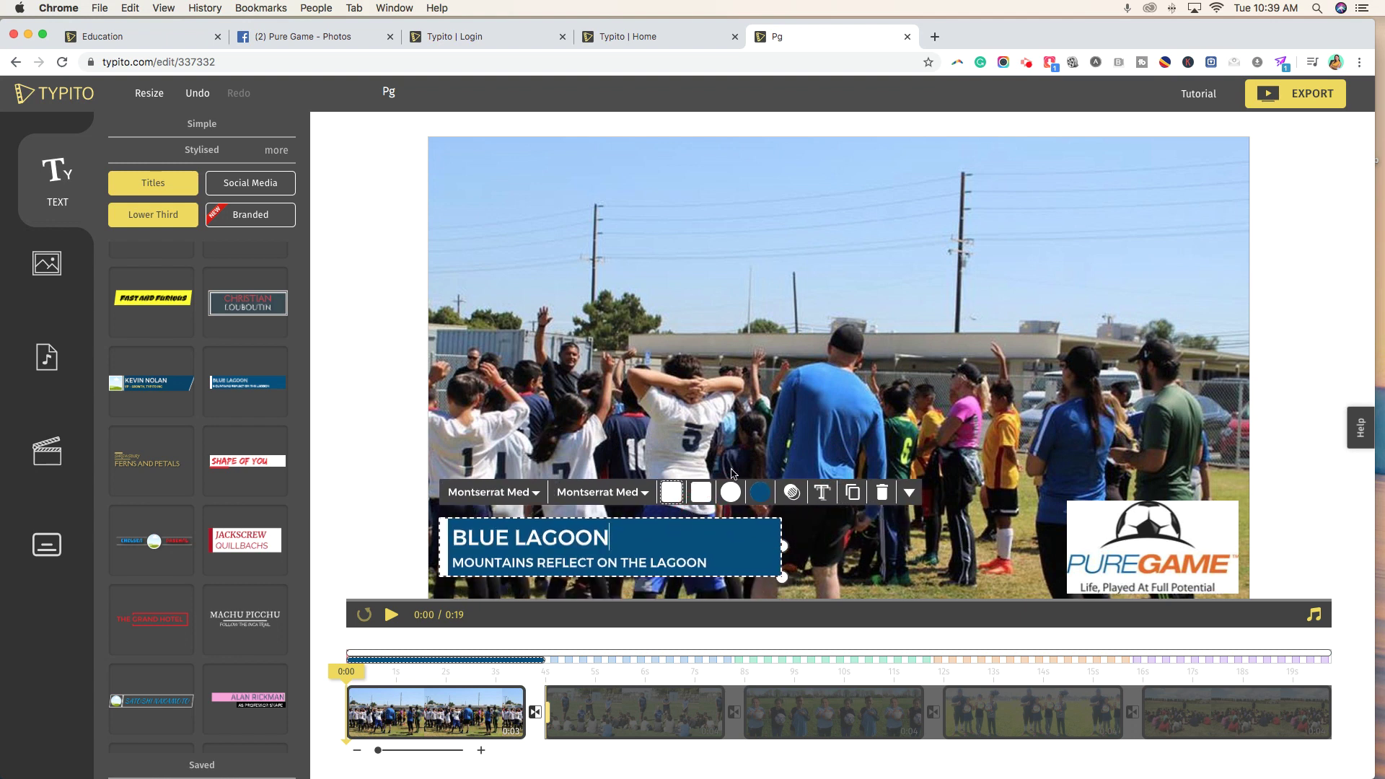
Play back the "Blue Lagoon" lower third over the first photo clip and delete it.
click(392, 617)
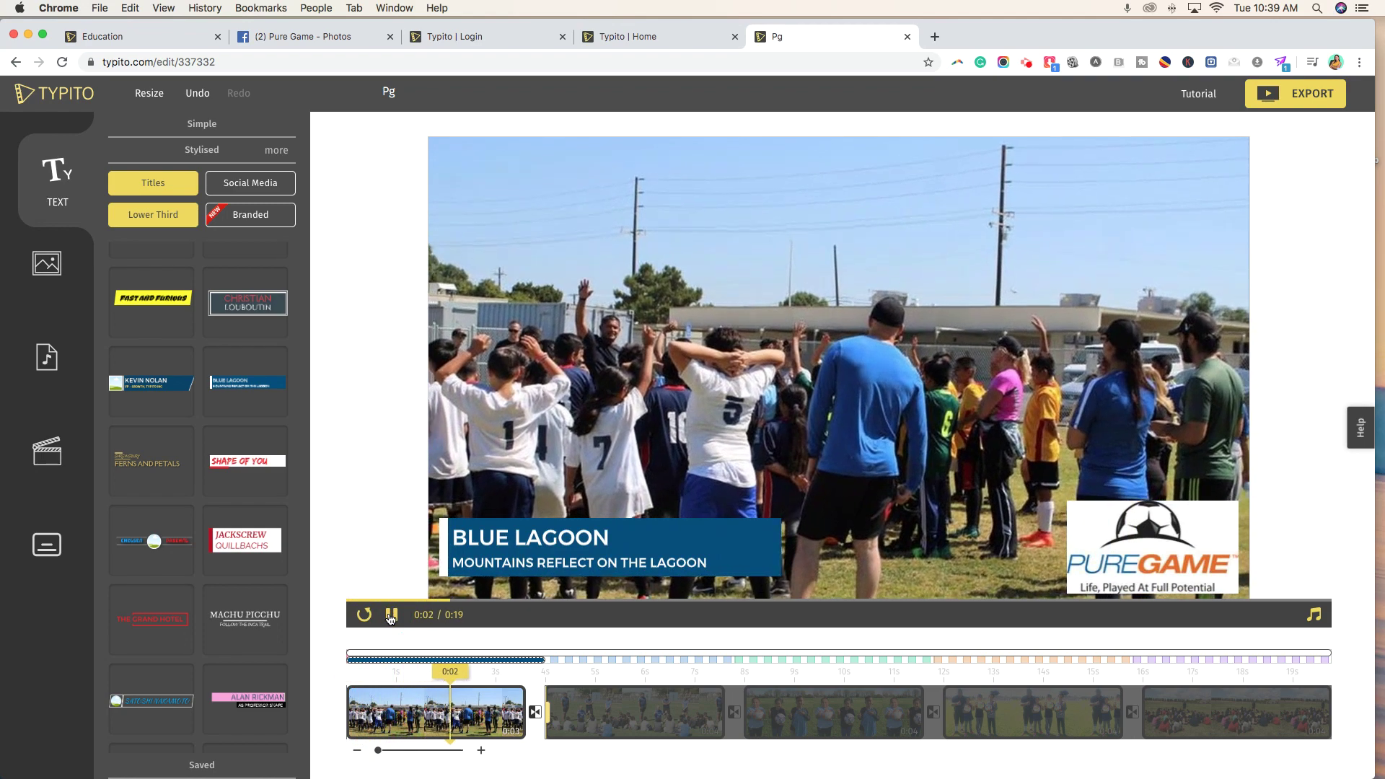
click(618, 534)
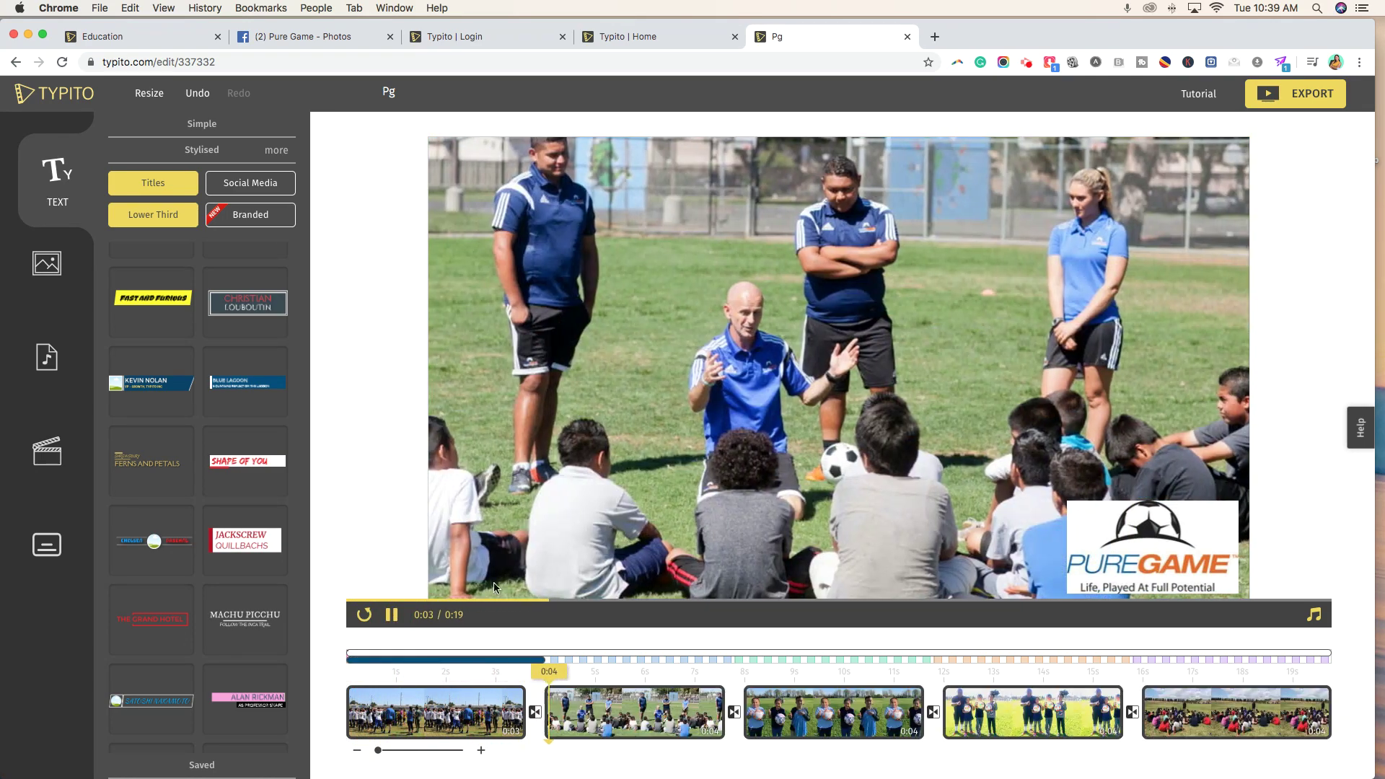
click(428, 687)
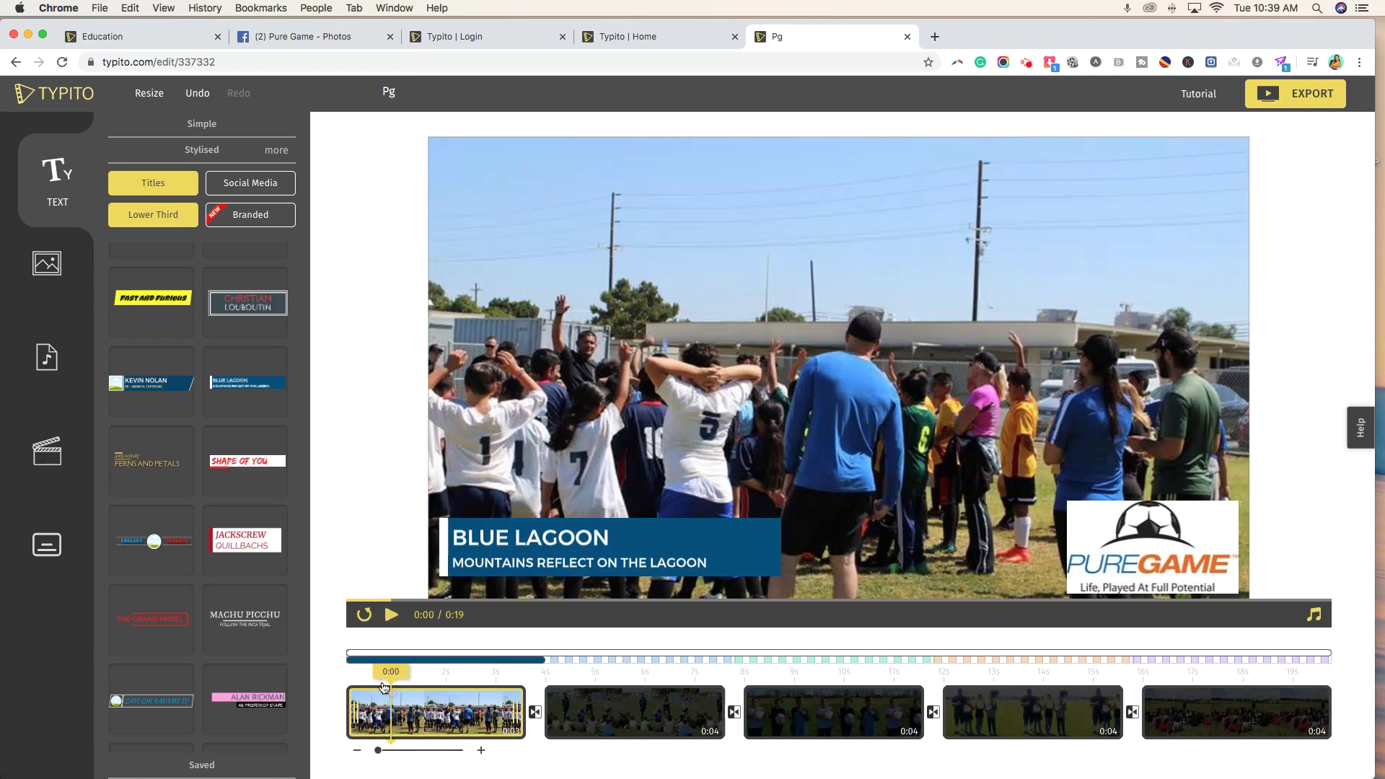
click(613, 549)
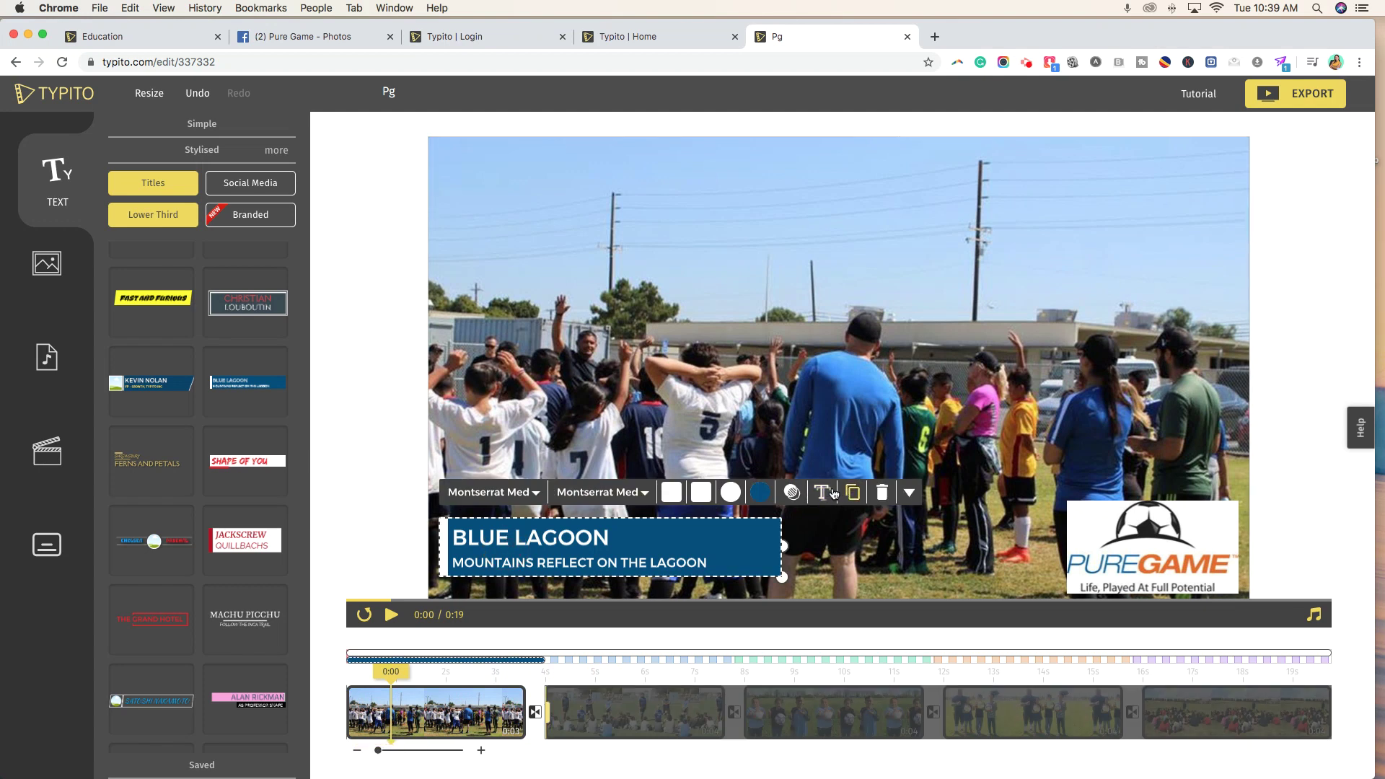
click(884, 492)
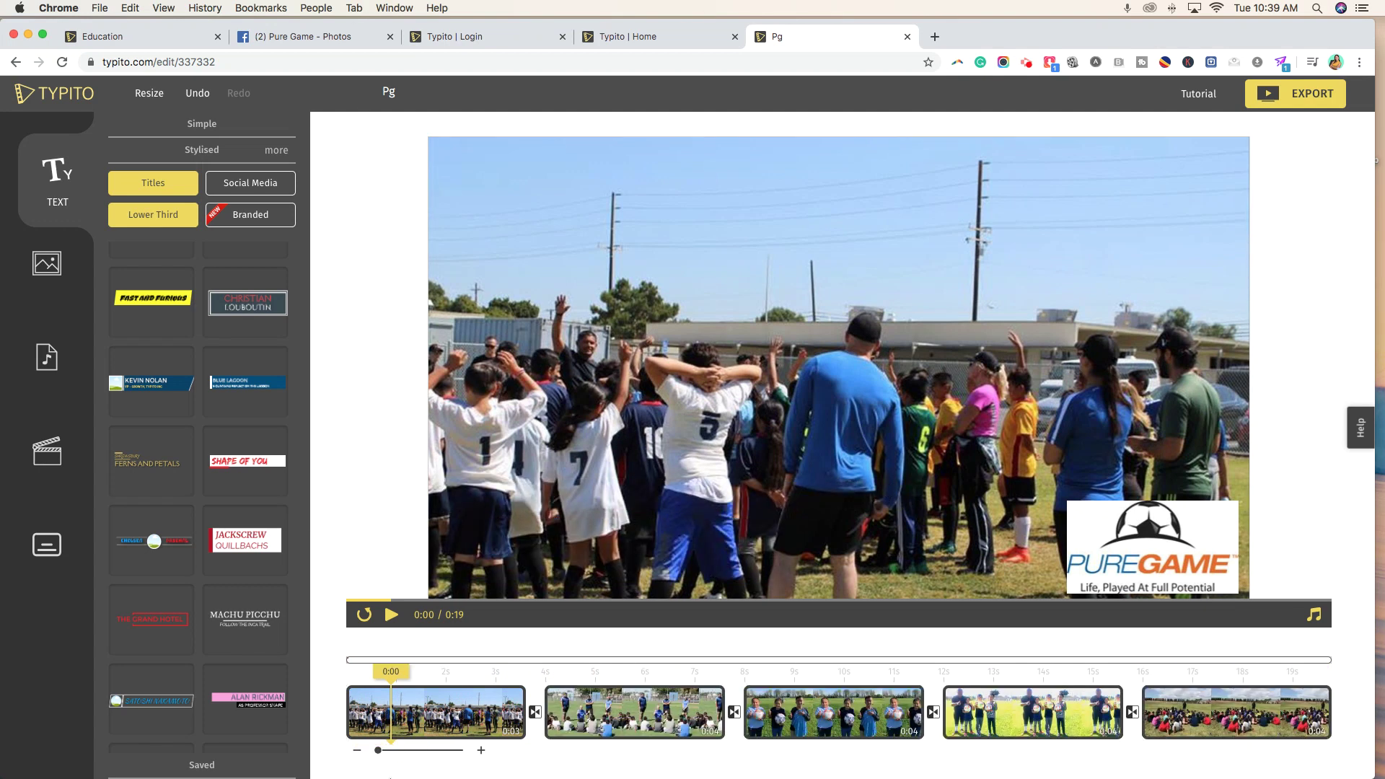
Open Stats.jpg from the Pure Game folder on the Desktop, read its headline and statistics, and return to the video editor.
click(436, 751)
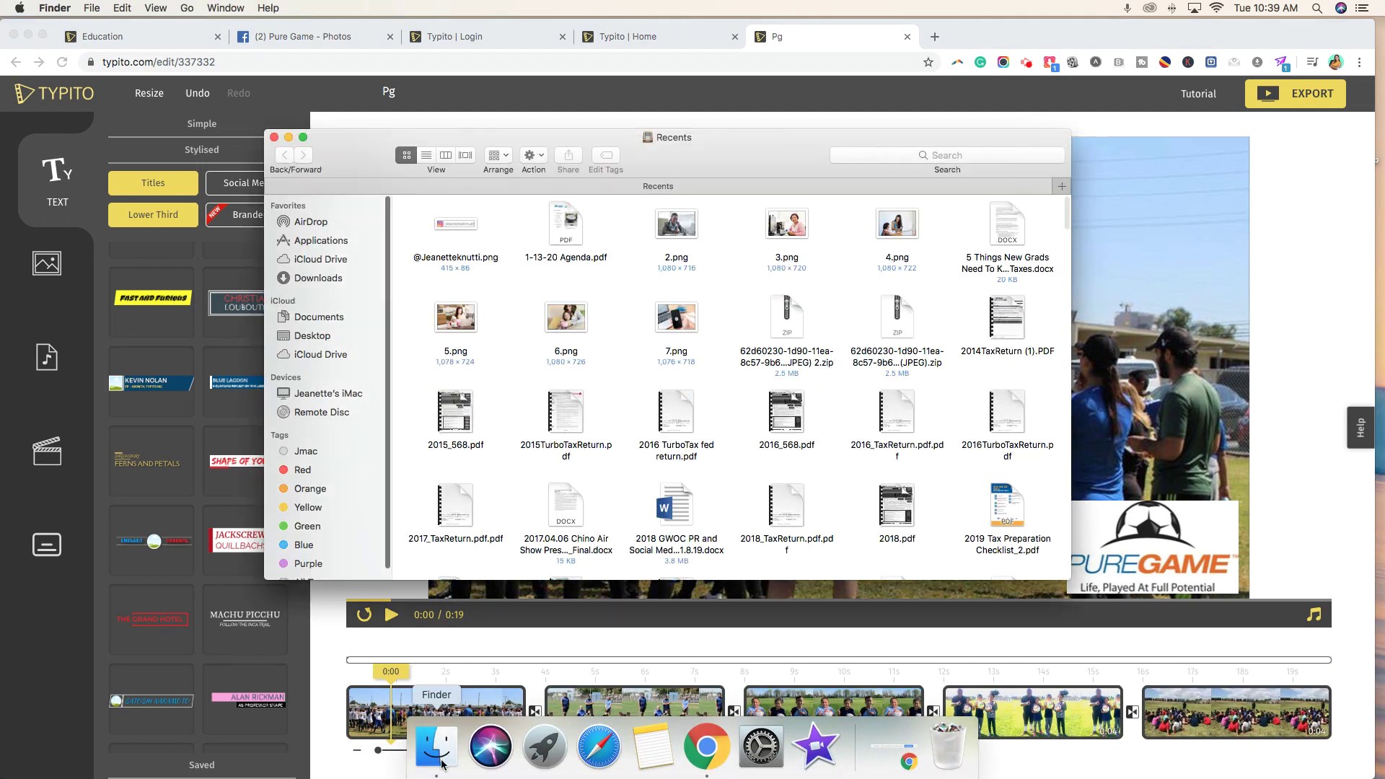
click(312, 336)
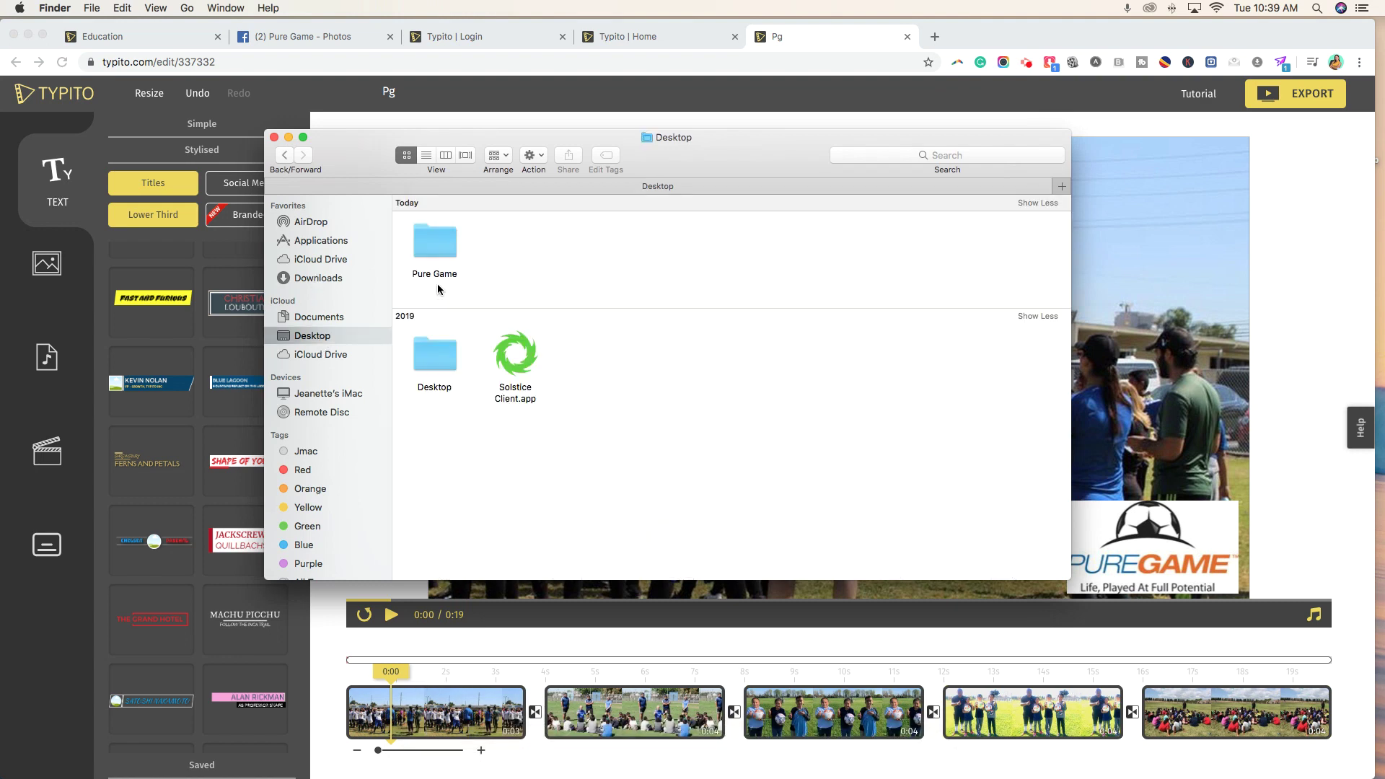
click(438, 253)
double_click(438, 253)
click(904, 229)
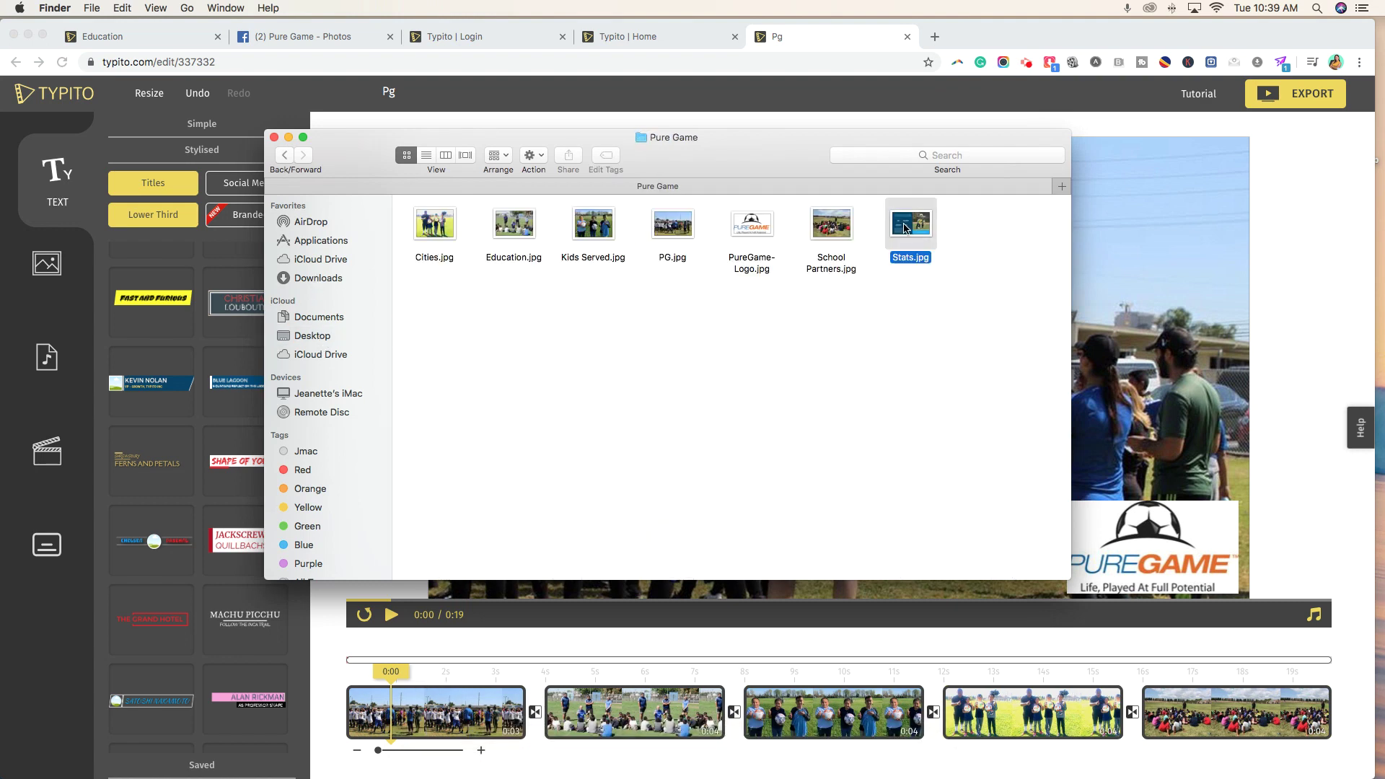
double_click(915, 230)
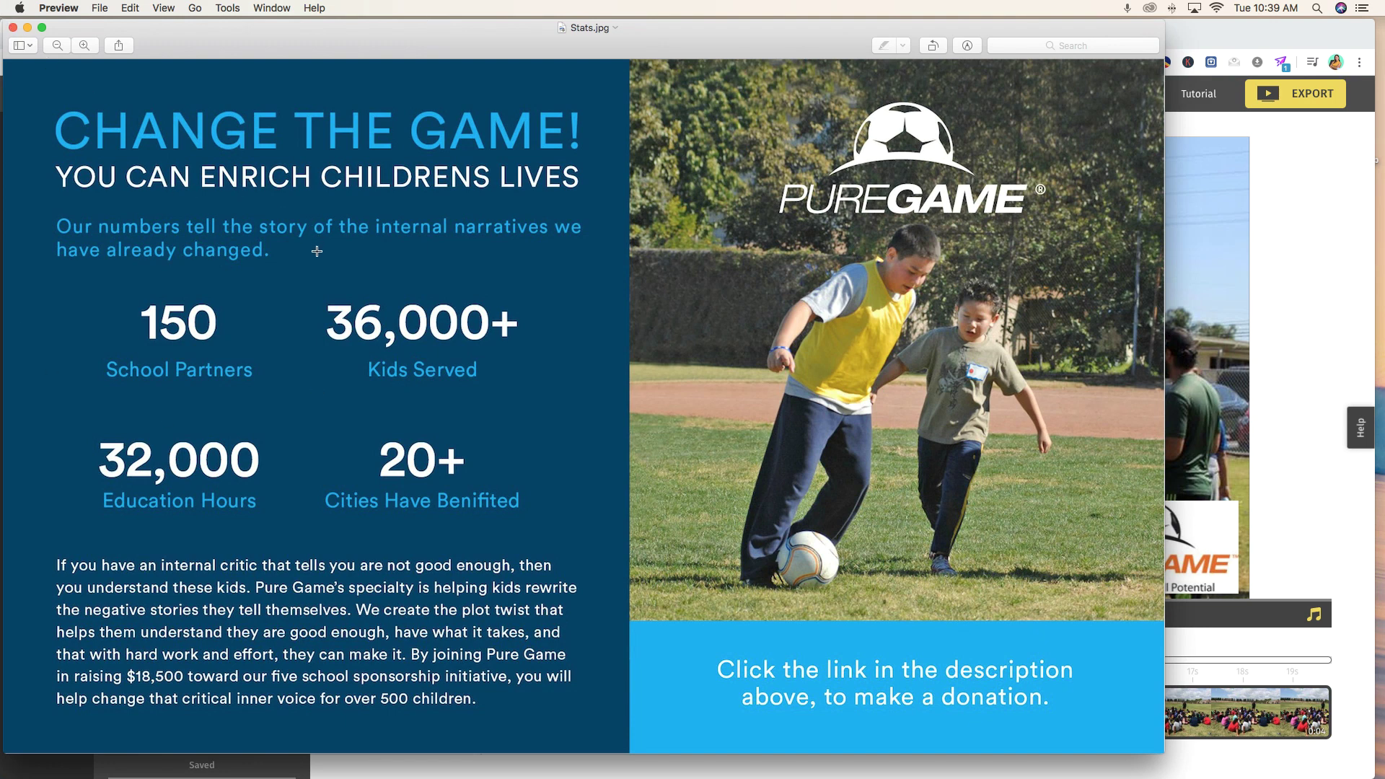
click(13, 28)
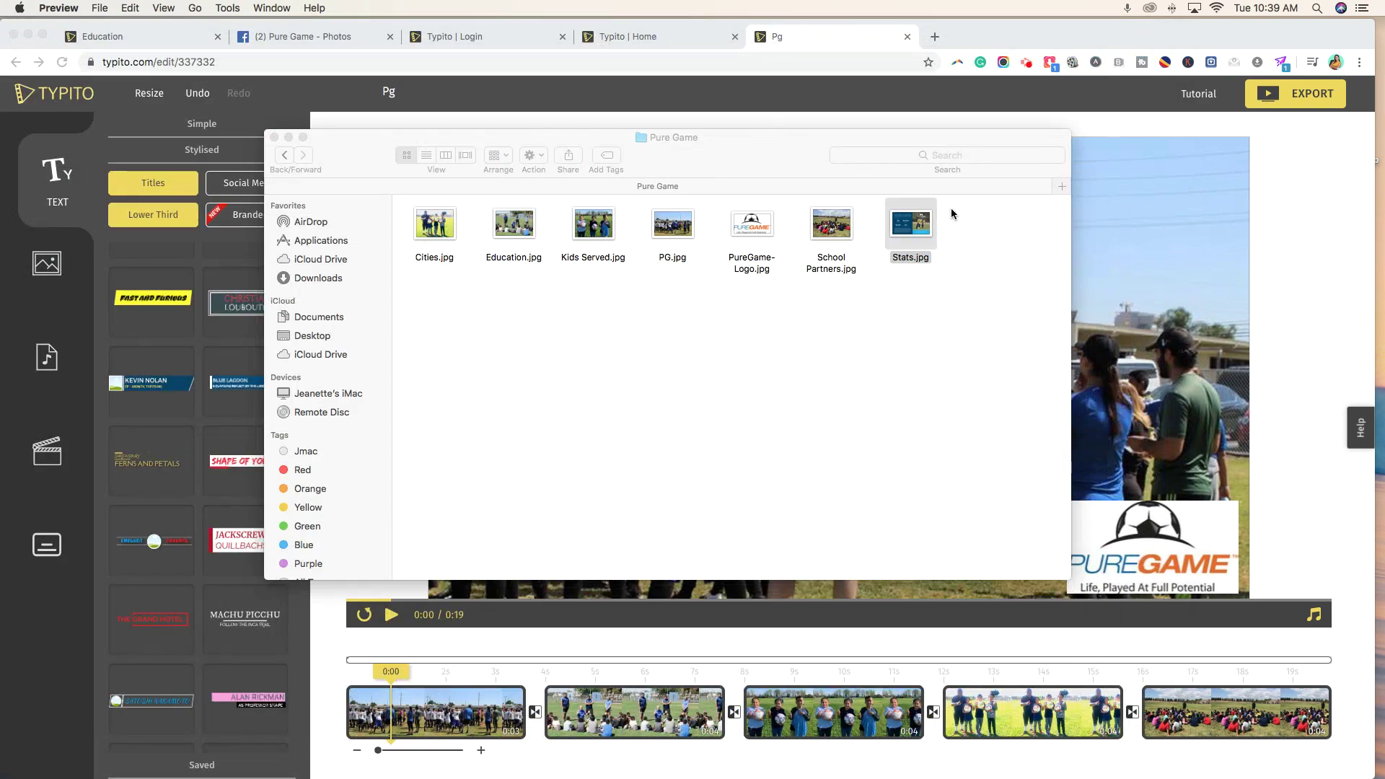
double_click(924, 221)
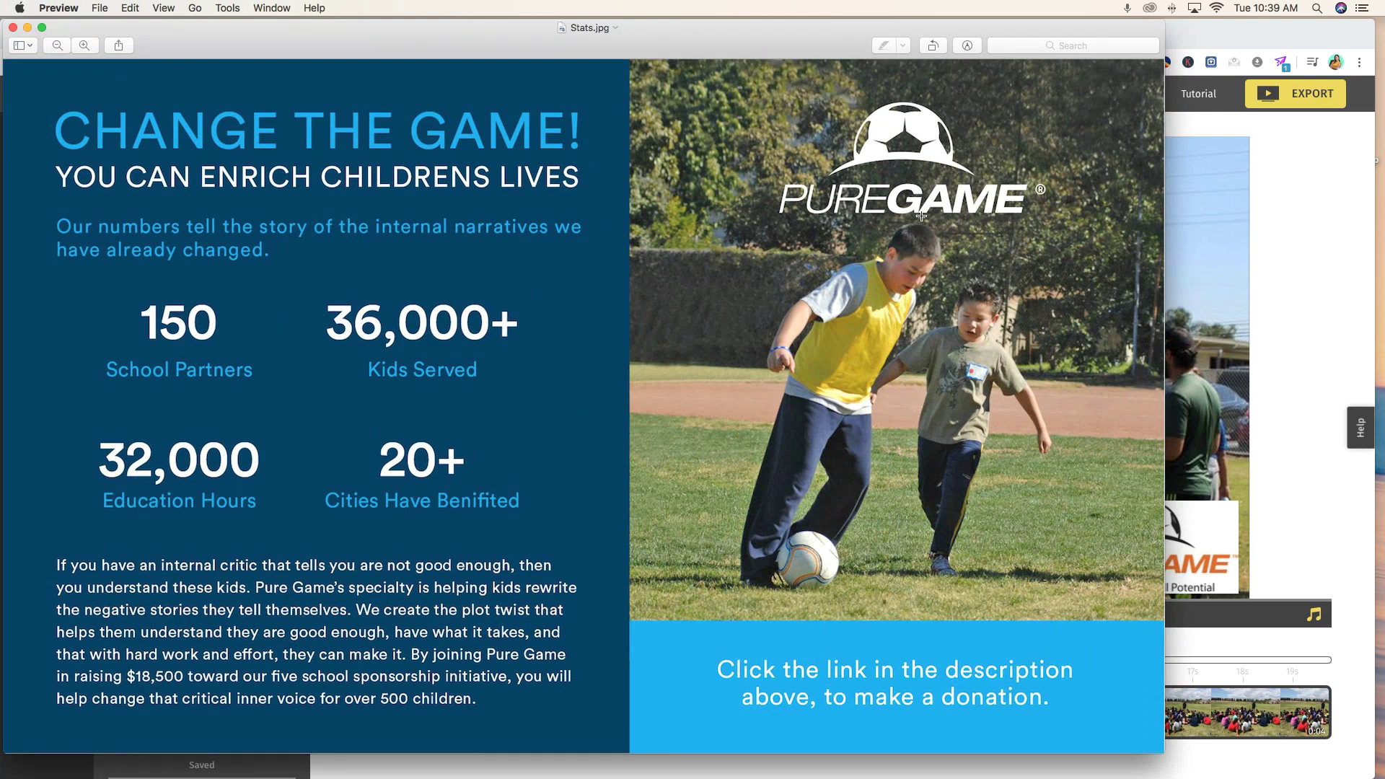
click(13, 28)
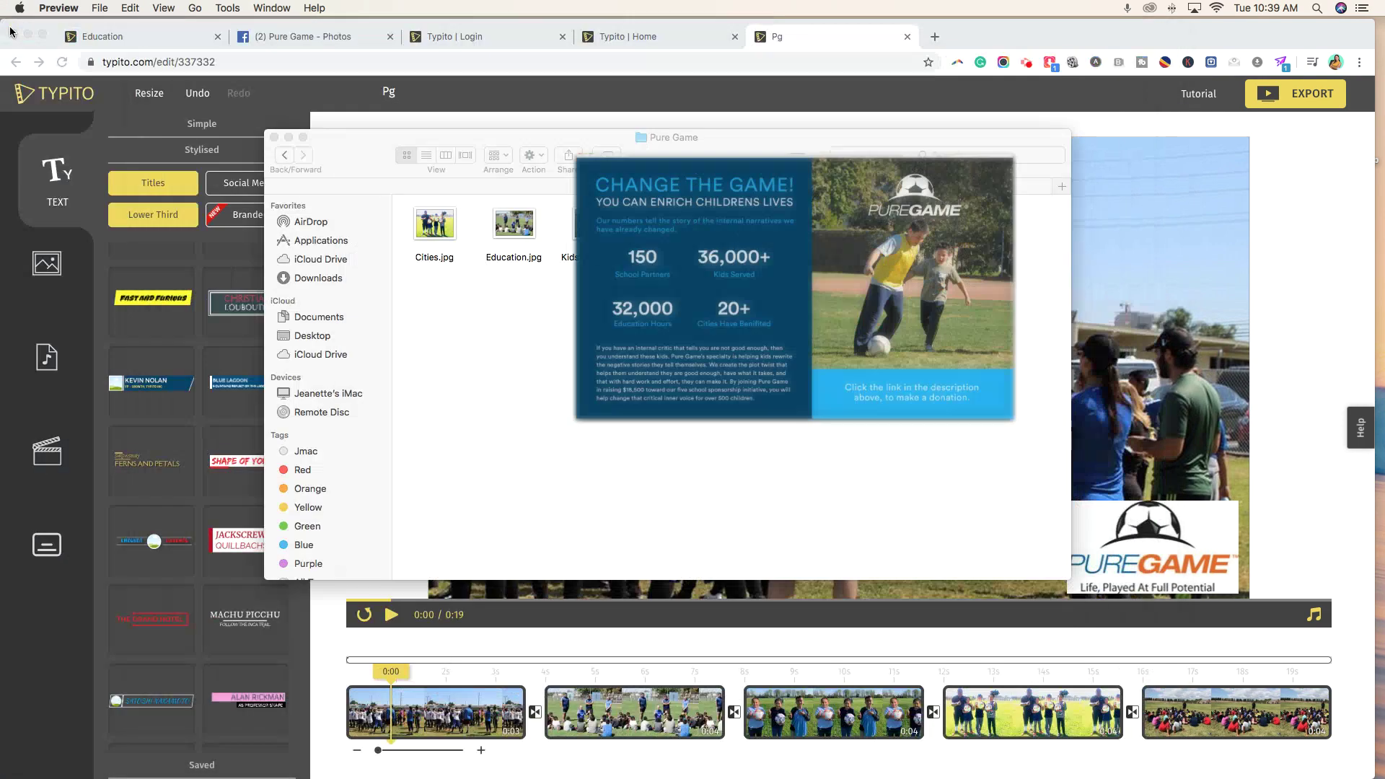
click(1200, 280)
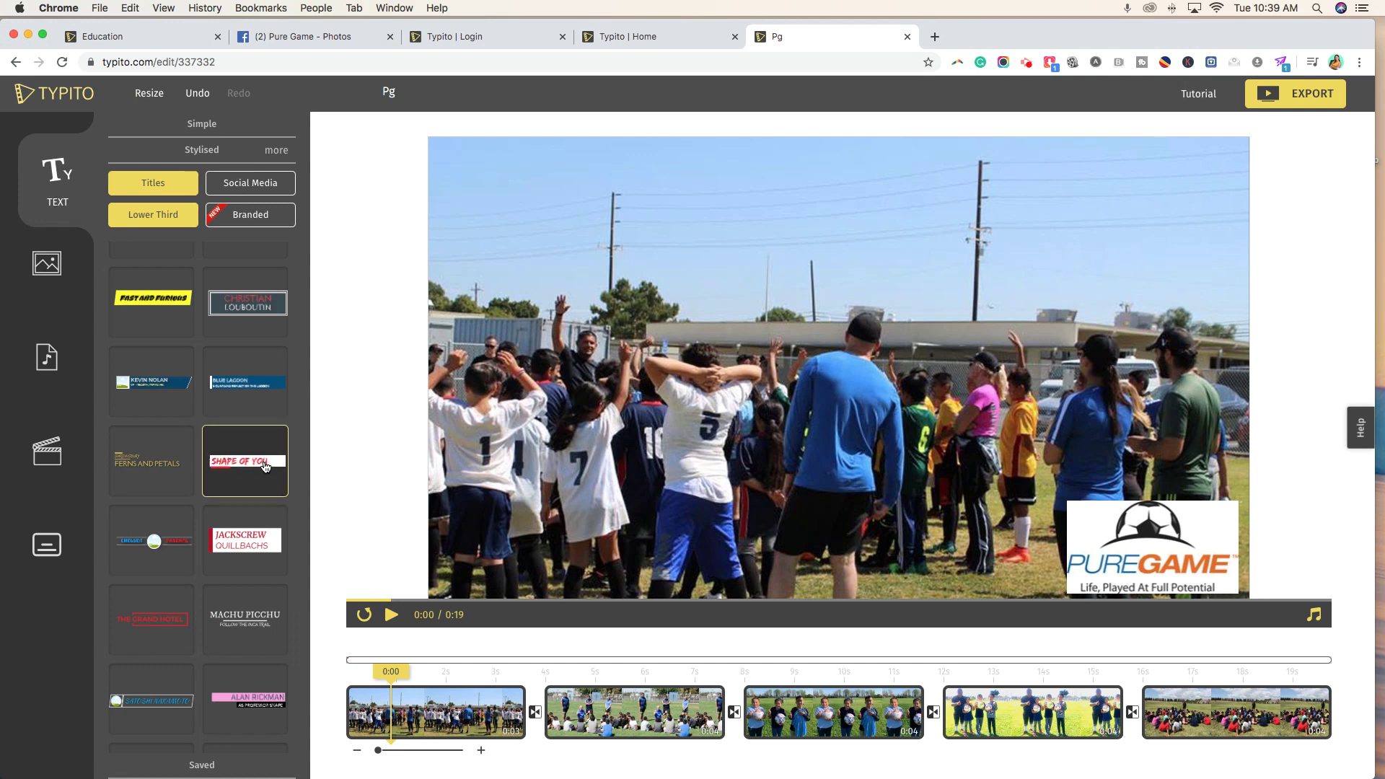
Browse the Lower Third templates and add the "Shape of You" text to the first photo clip.
scroll(266, 467, up, 1)
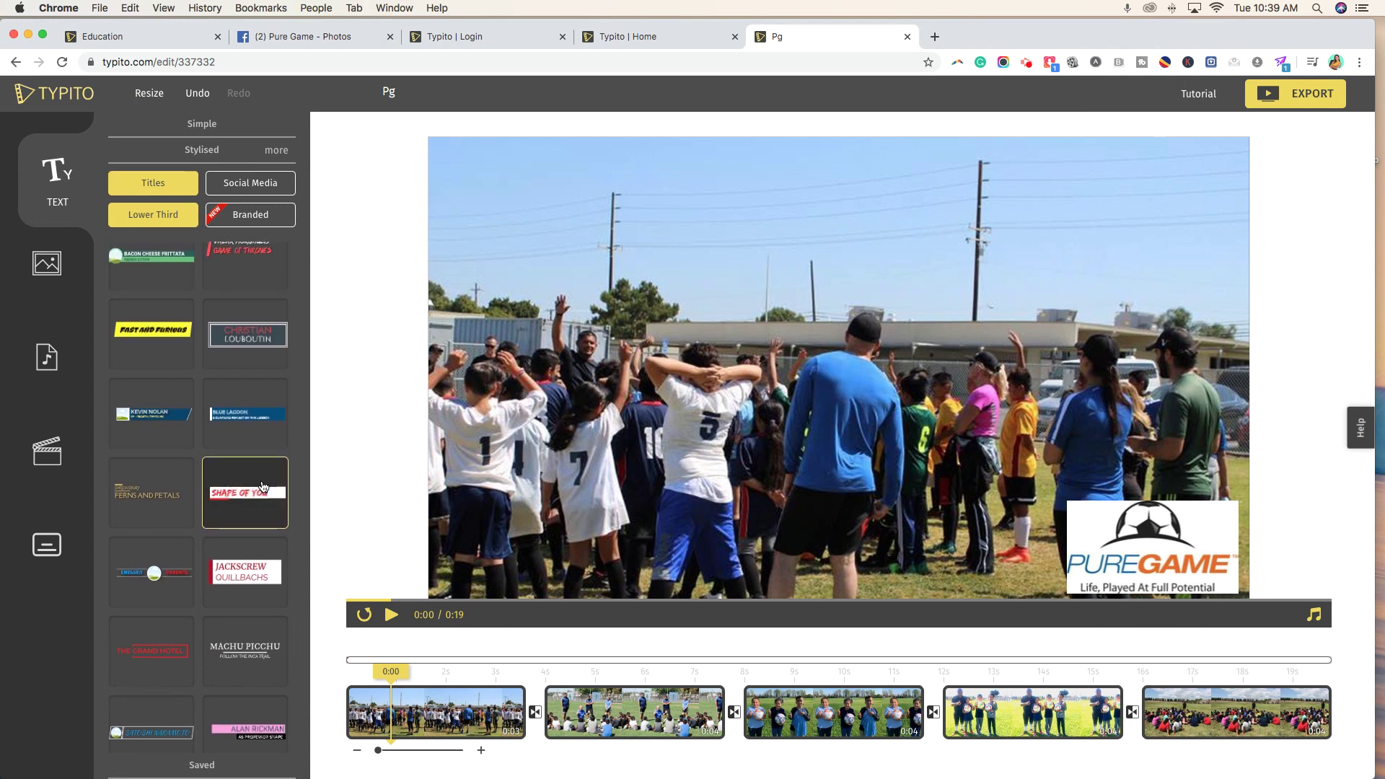
scroll(256, 499, down, 3)
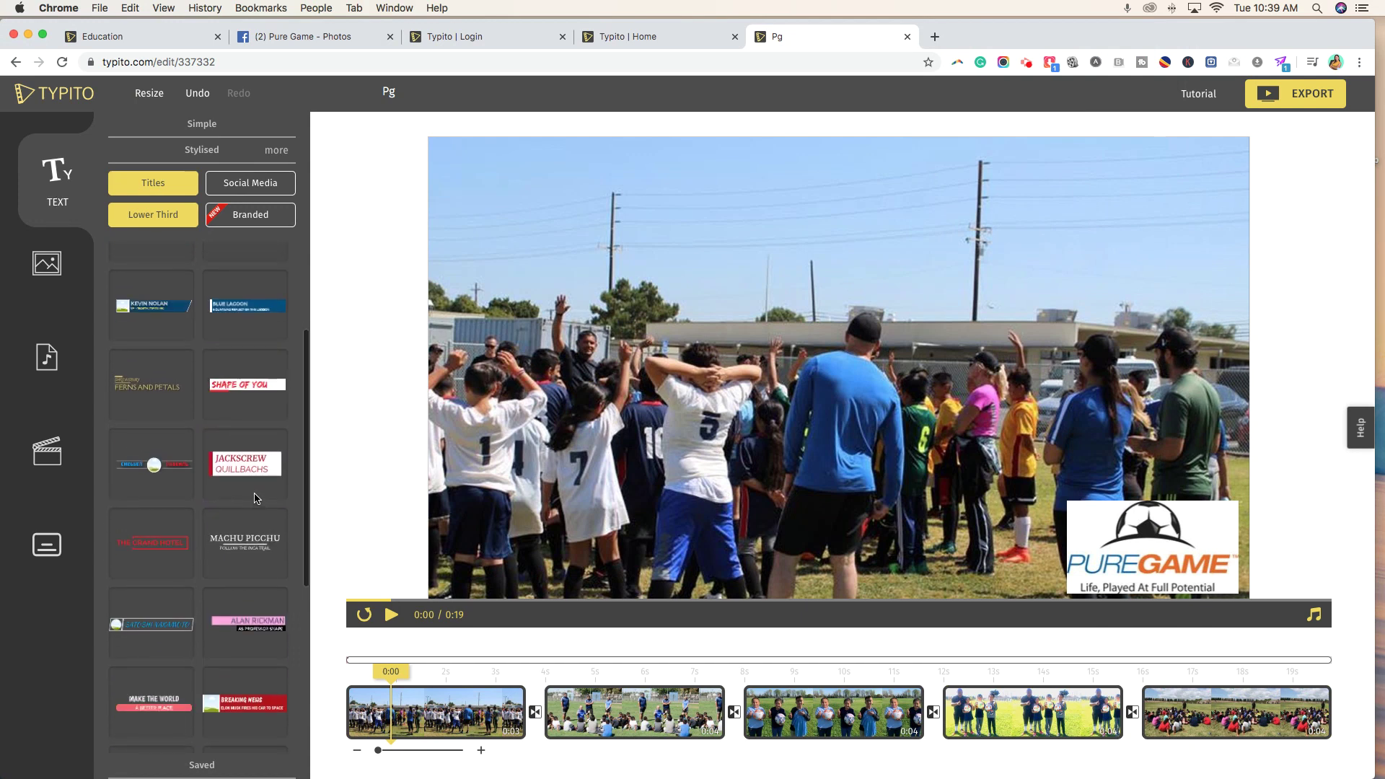
scroll(248, 445, up, 1)
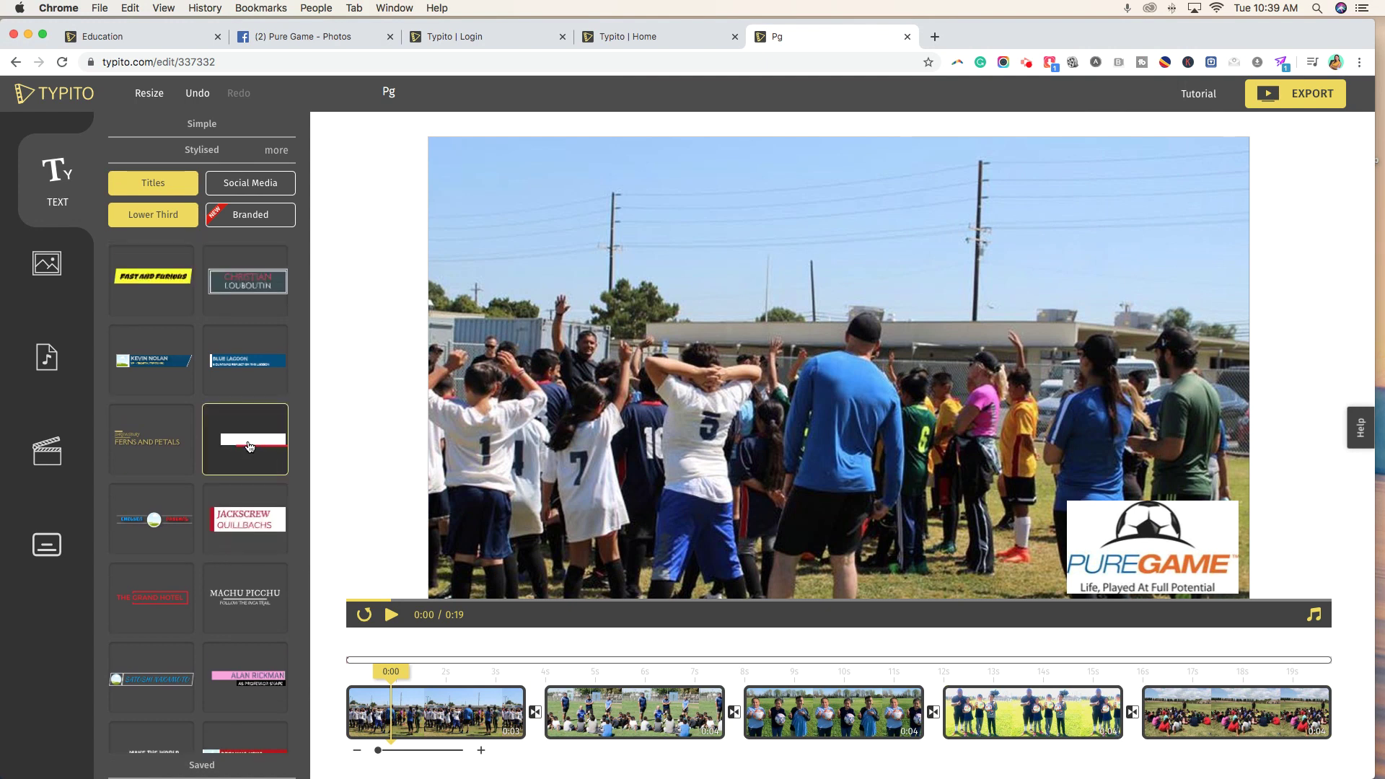
click(249, 446)
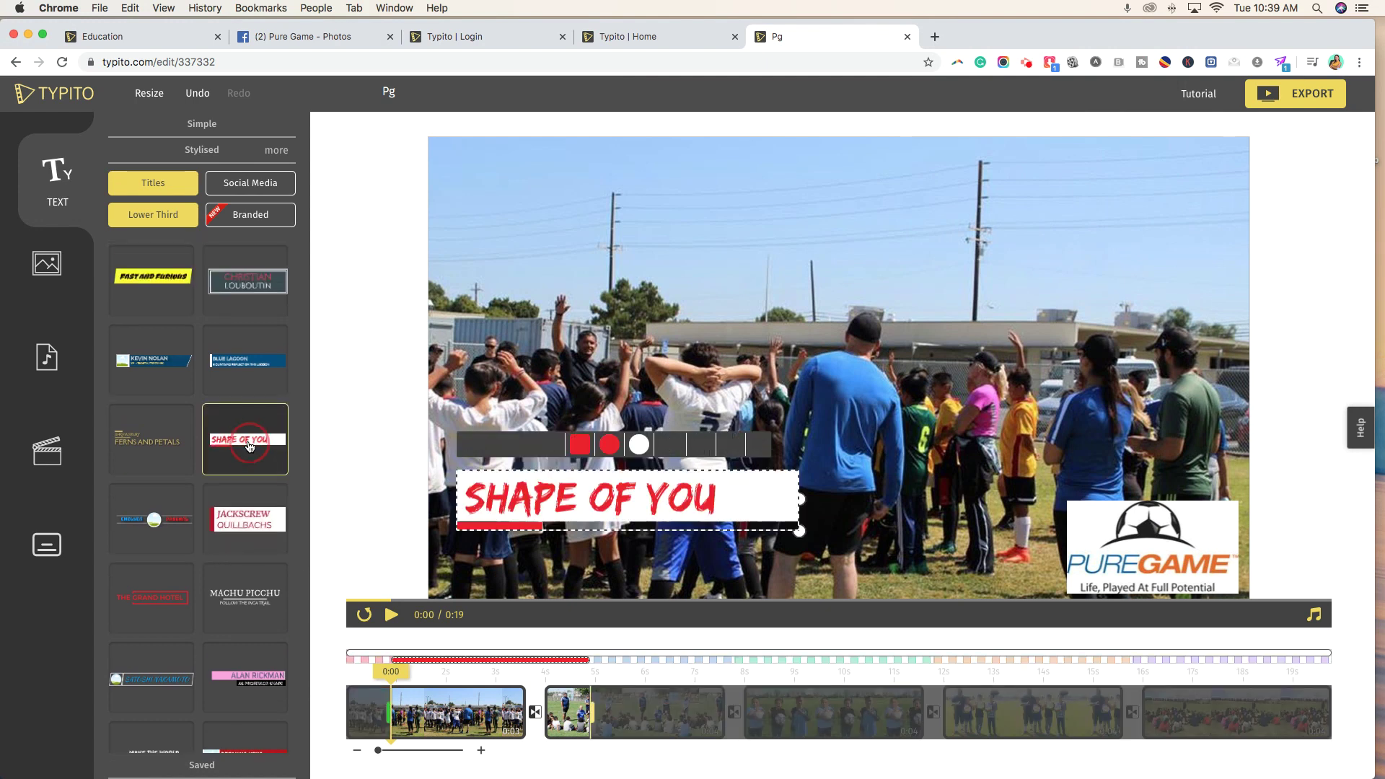
Replace the "Shape of You" text with "ENRICHING CHILDREN'S LIVES".
double_click(638, 498)
click(638, 497)
text(P)
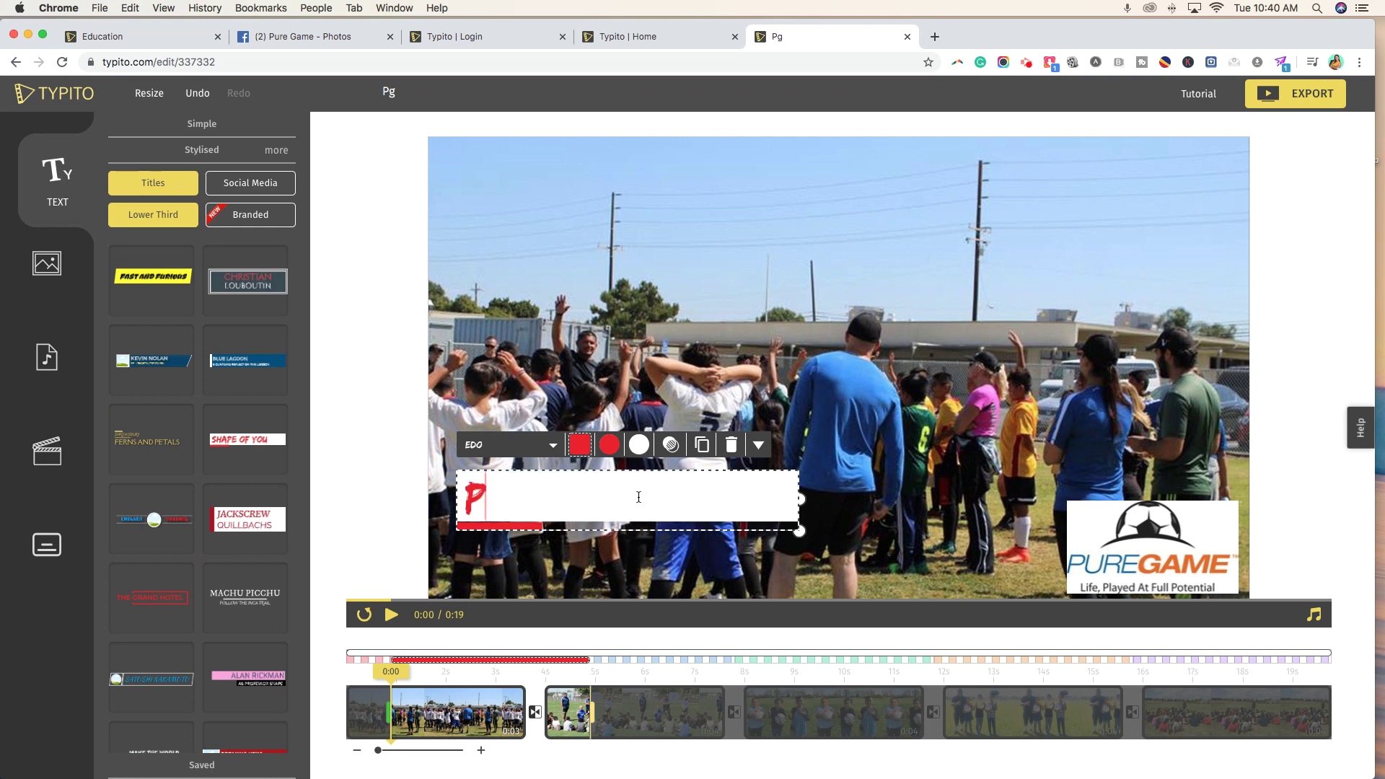
text(IRE)
key(BackSpace)
key(BackSpace)
key(BackSpace)
key(BackSpace)
text(ENC)
key(BackSpace)
text(R)
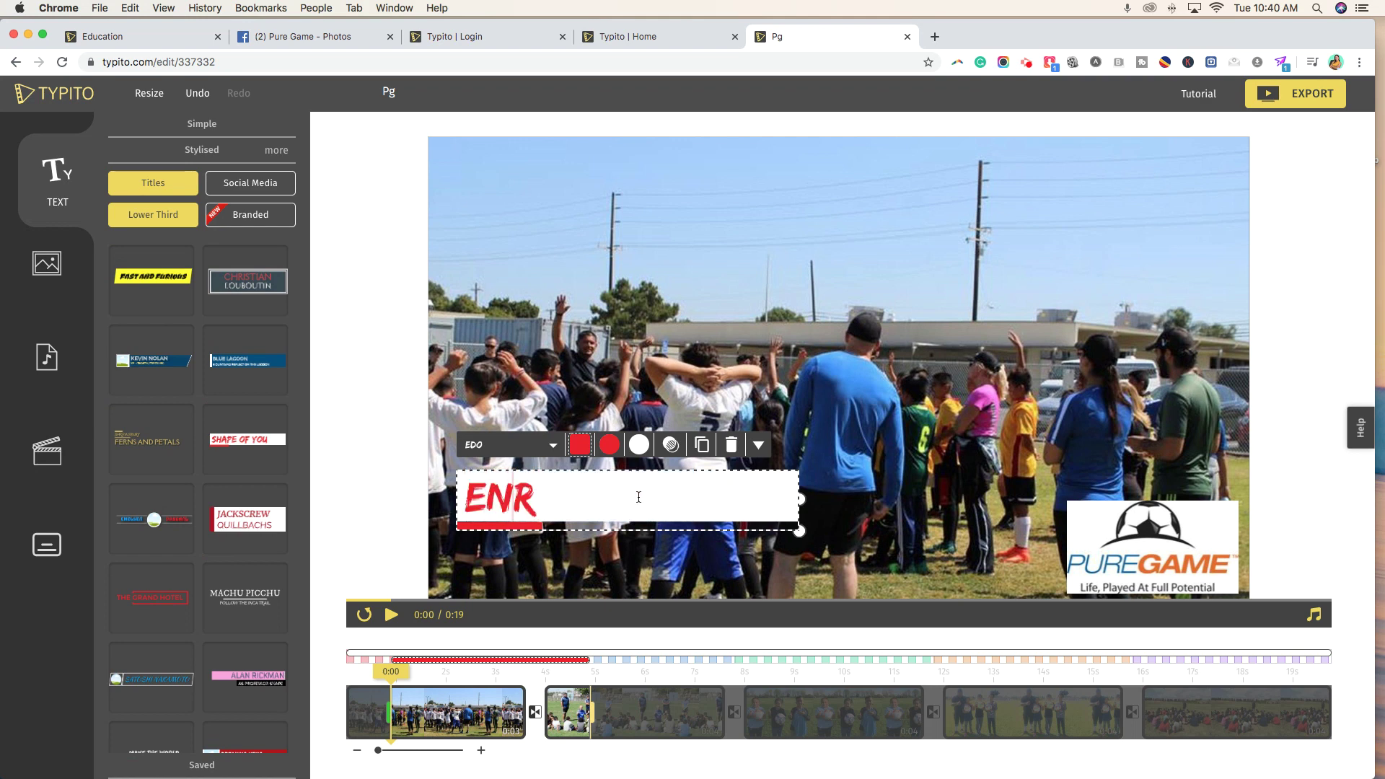
text(ICHING CHILDREN')
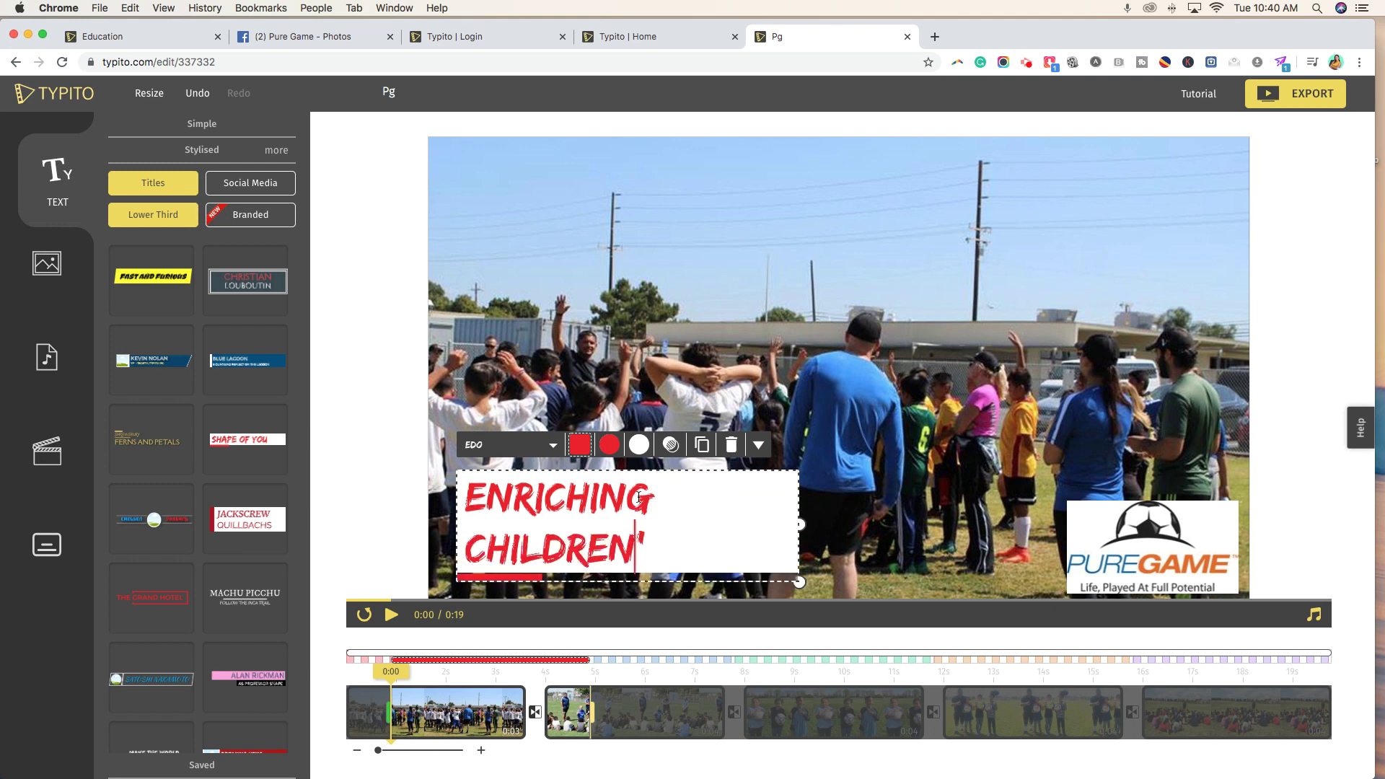
text(TS)
key(BackSpace)
key(BackSpace)
key(BackSpace)
text(S)
key(BackSpace)
text('S LIVES)
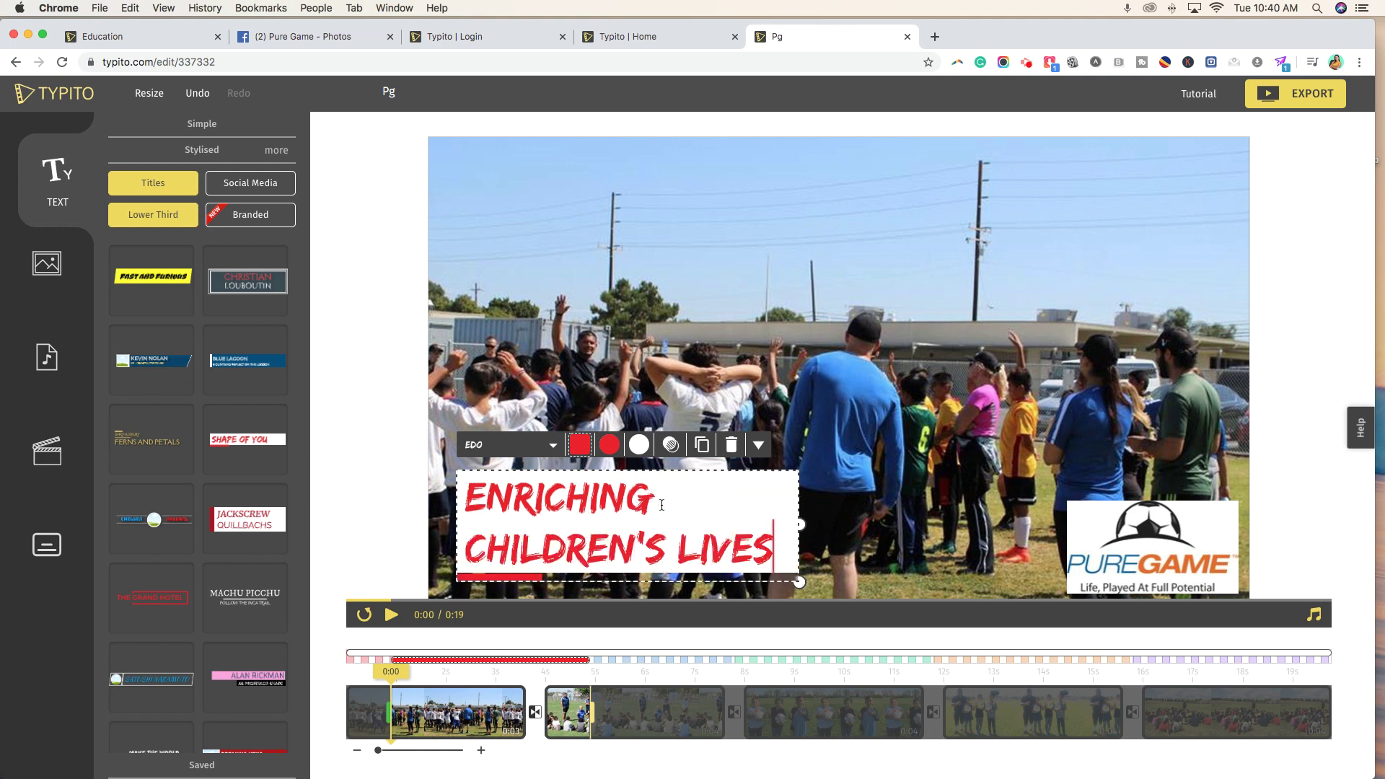
Widen the title box so the text fits on one line and move it down beside the logo.
drag(802, 526, 1004, 531)
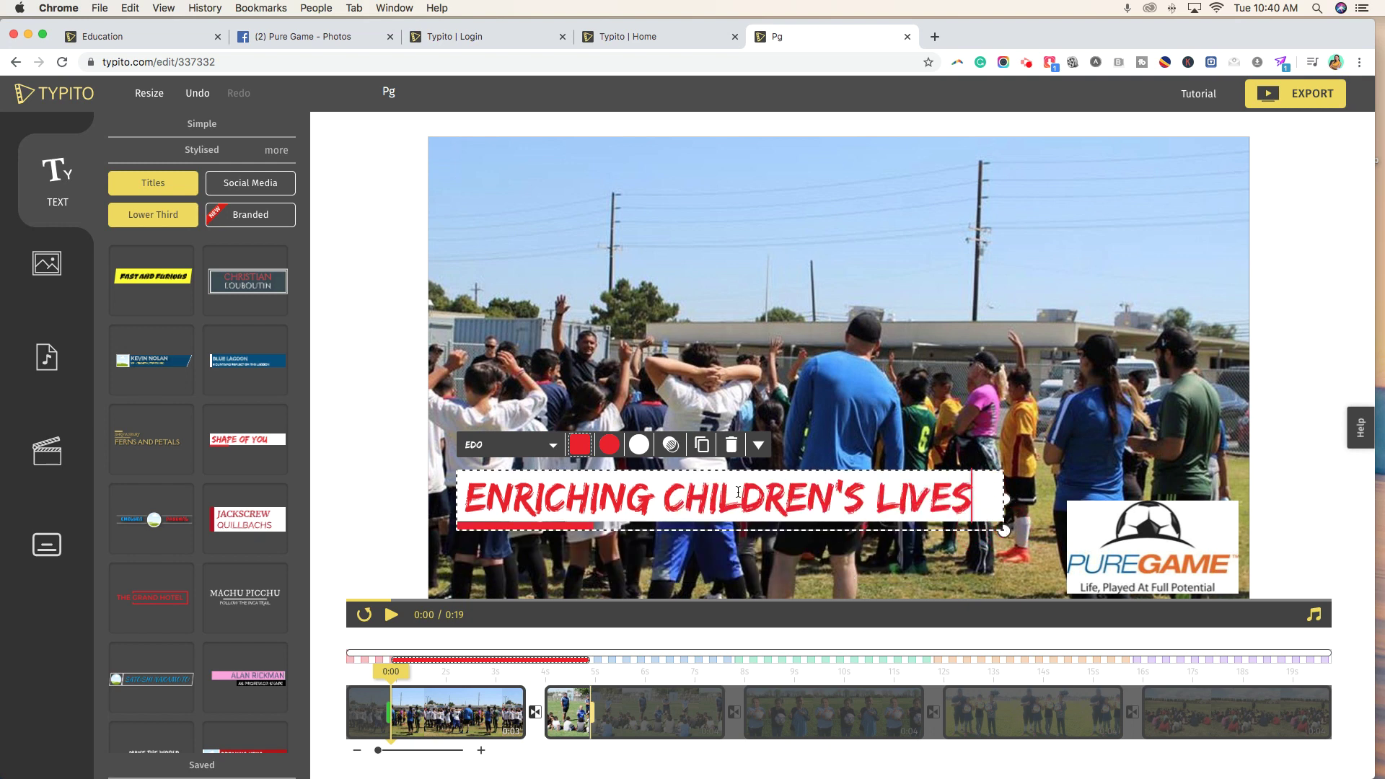
drag(686, 518, 676, 557)
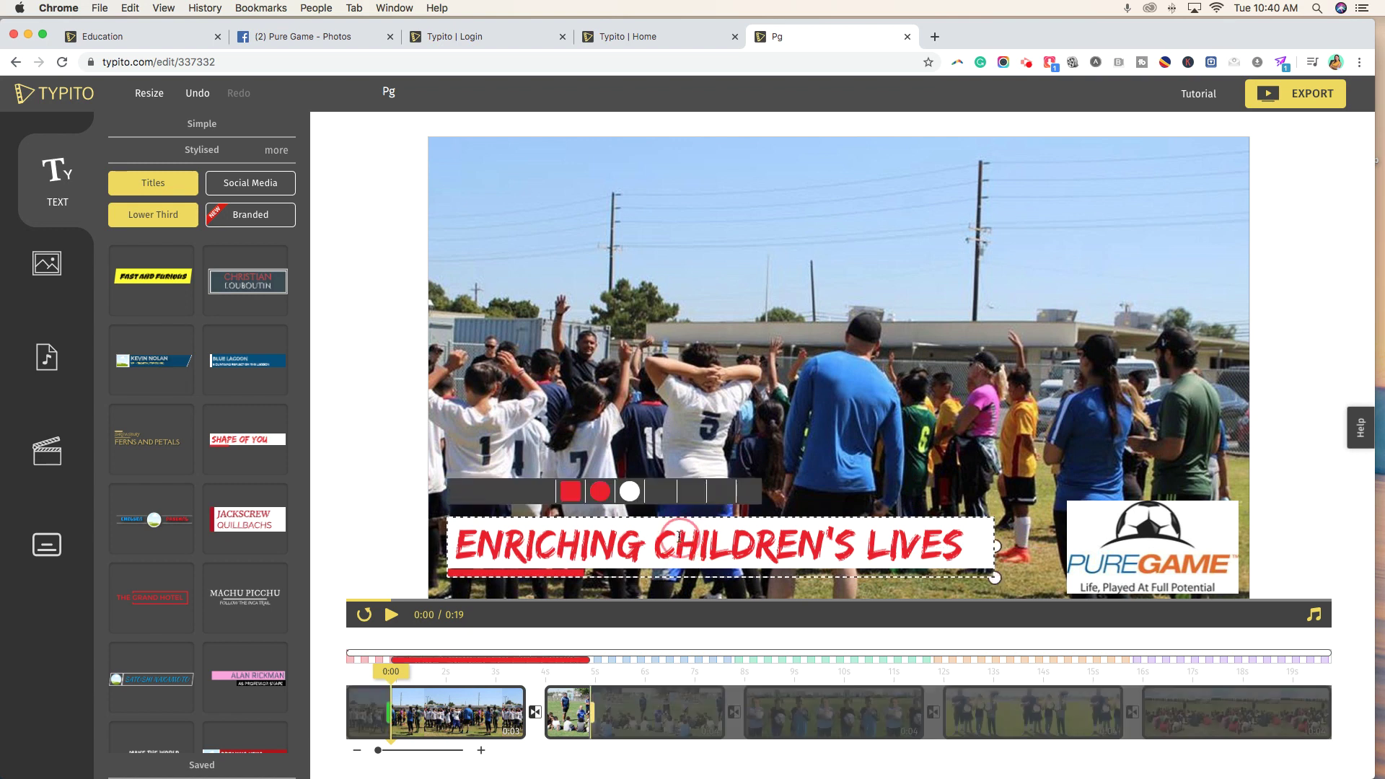
Recolour both the title's text and its underline bar with the default palette's blue.
click(576, 497)
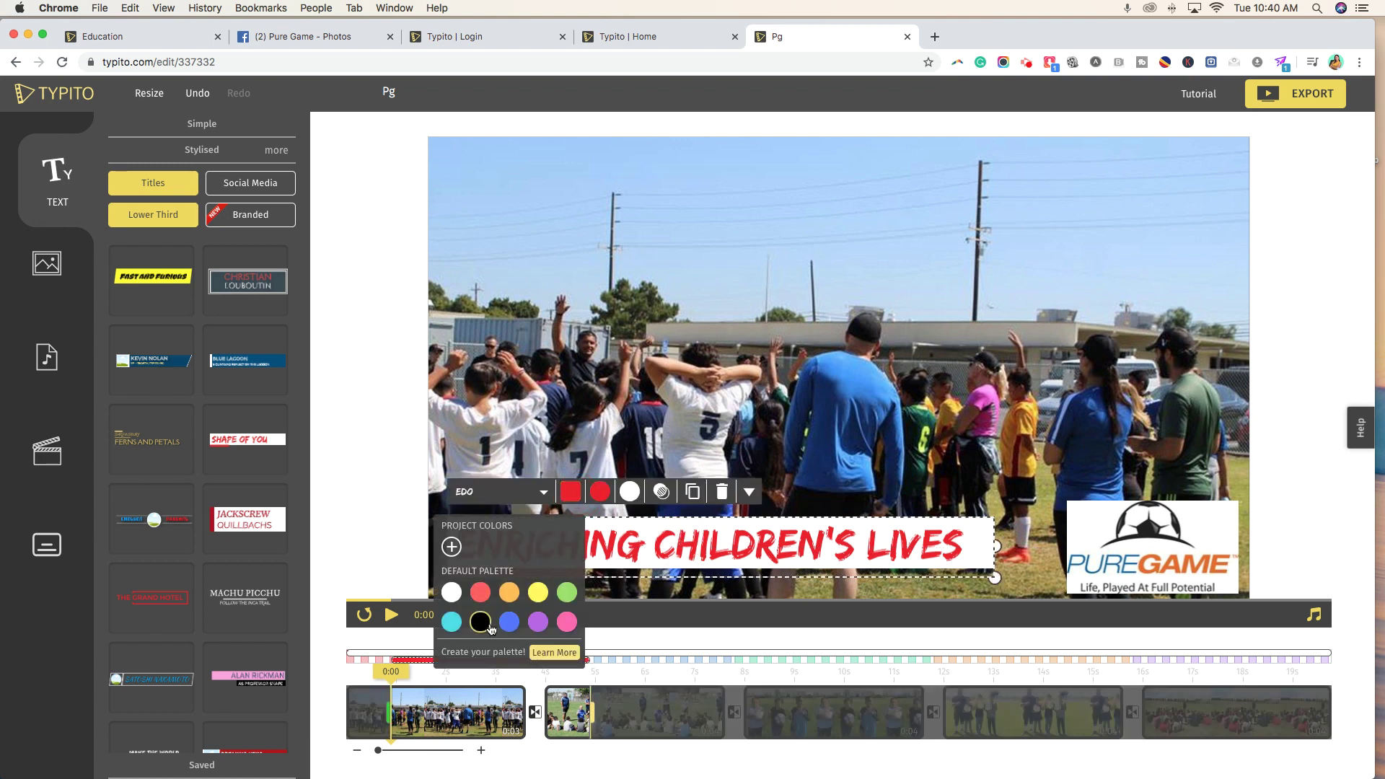
click(509, 621)
click(599, 491)
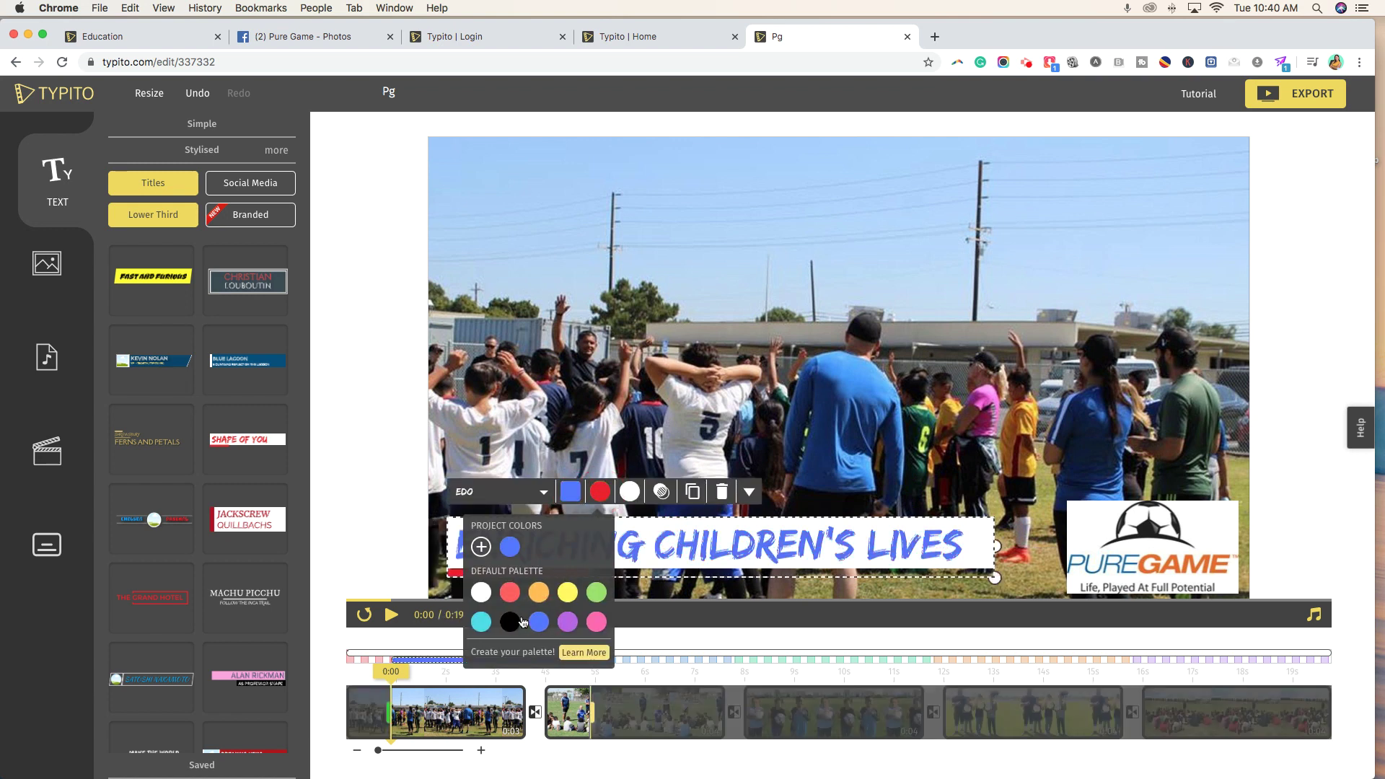
click(538, 622)
click(757, 554)
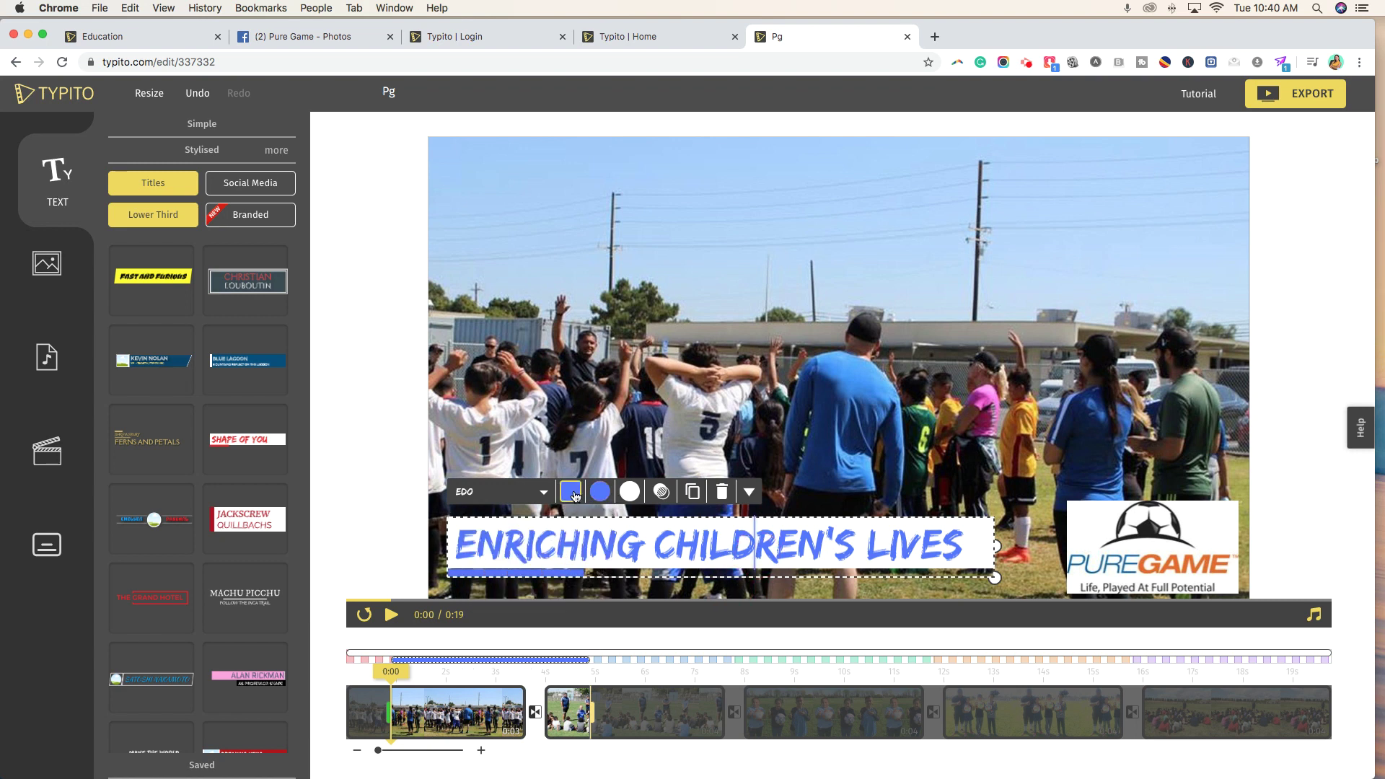
Set the title's text to the custom orange FF913A, keep the underline bar blue, and deselect the title.
click(570, 491)
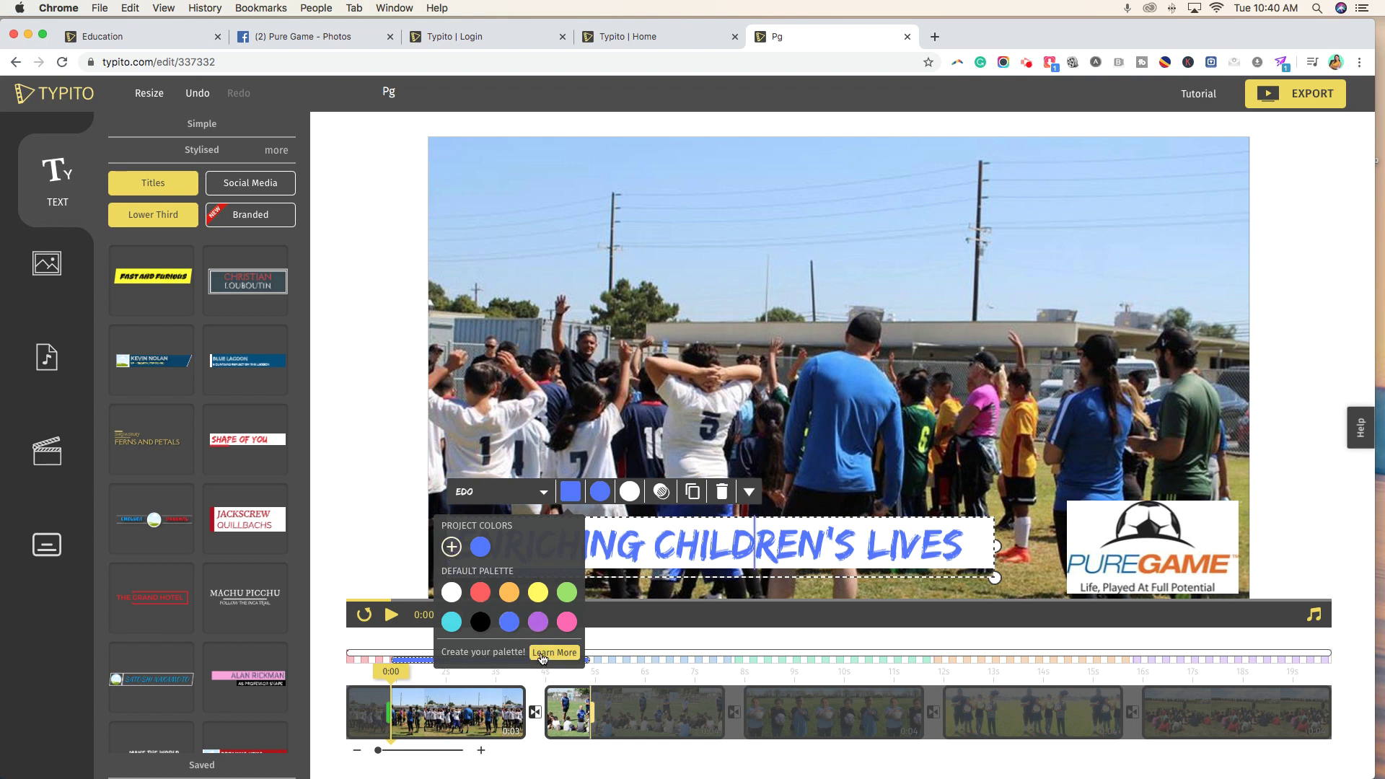
click(451, 547)
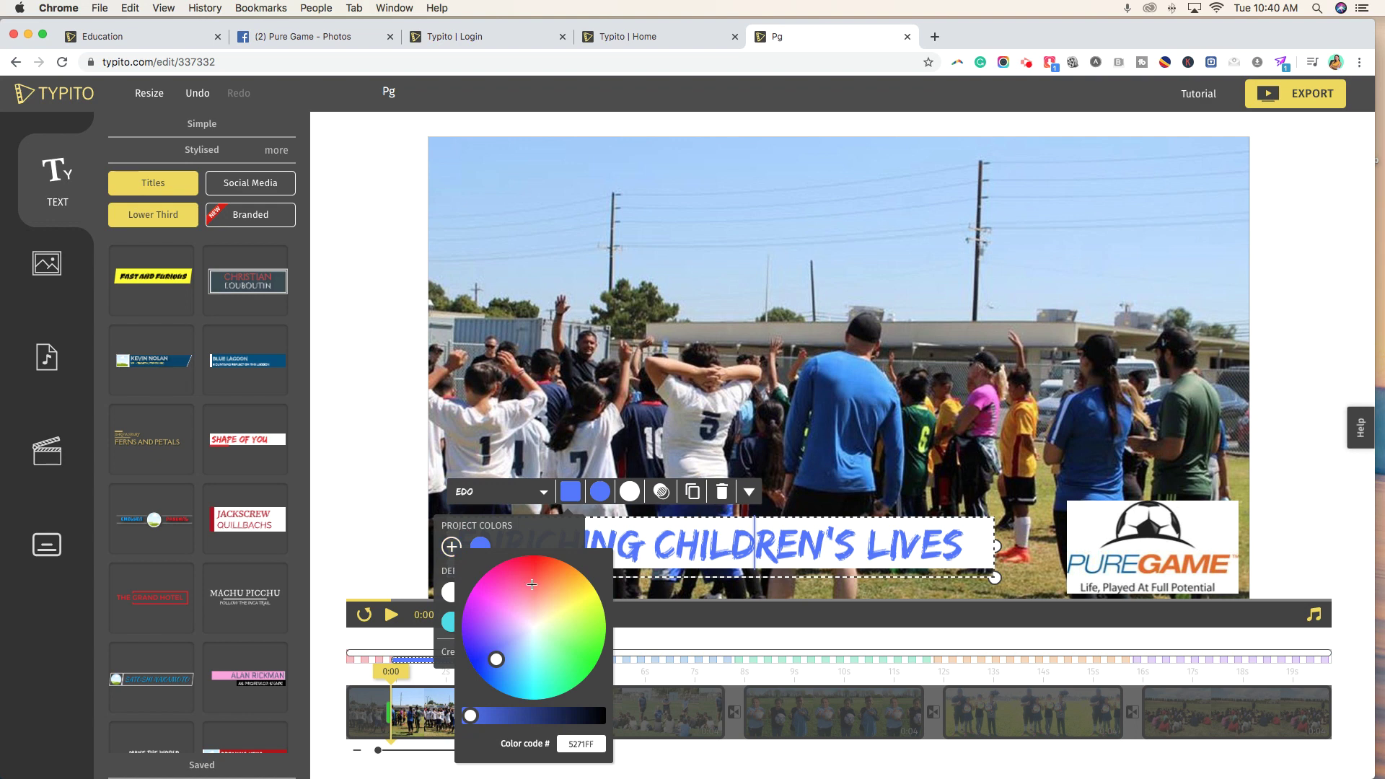
drag(533, 582, 563, 579)
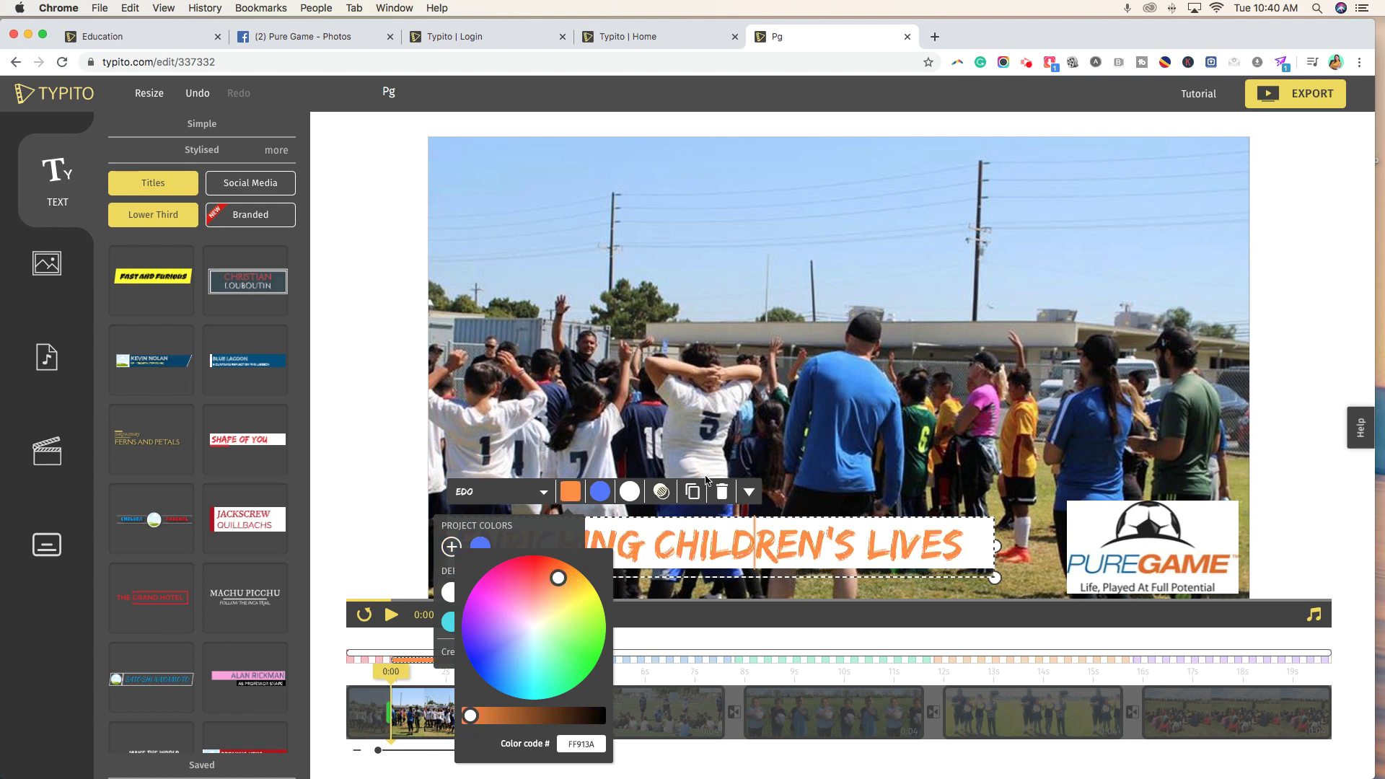
click(517, 570)
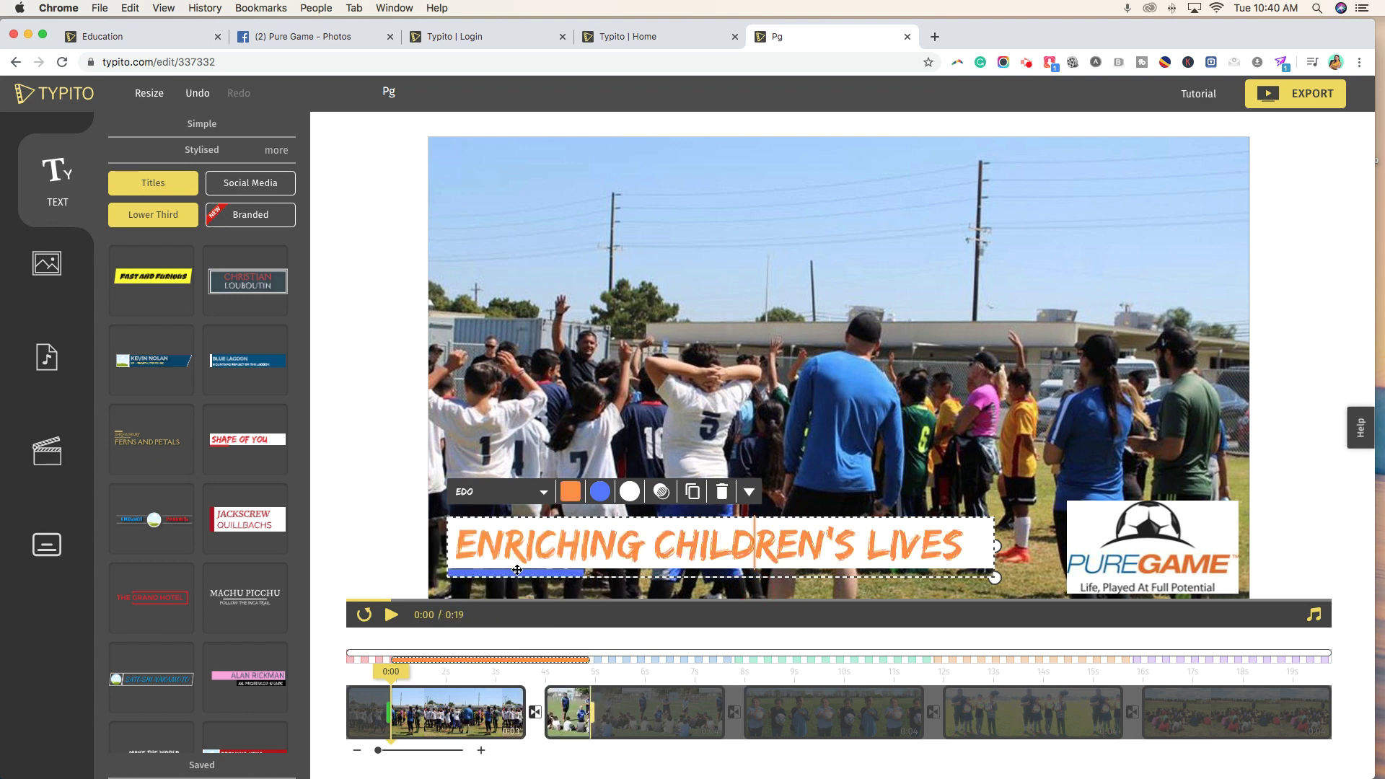
click(598, 492)
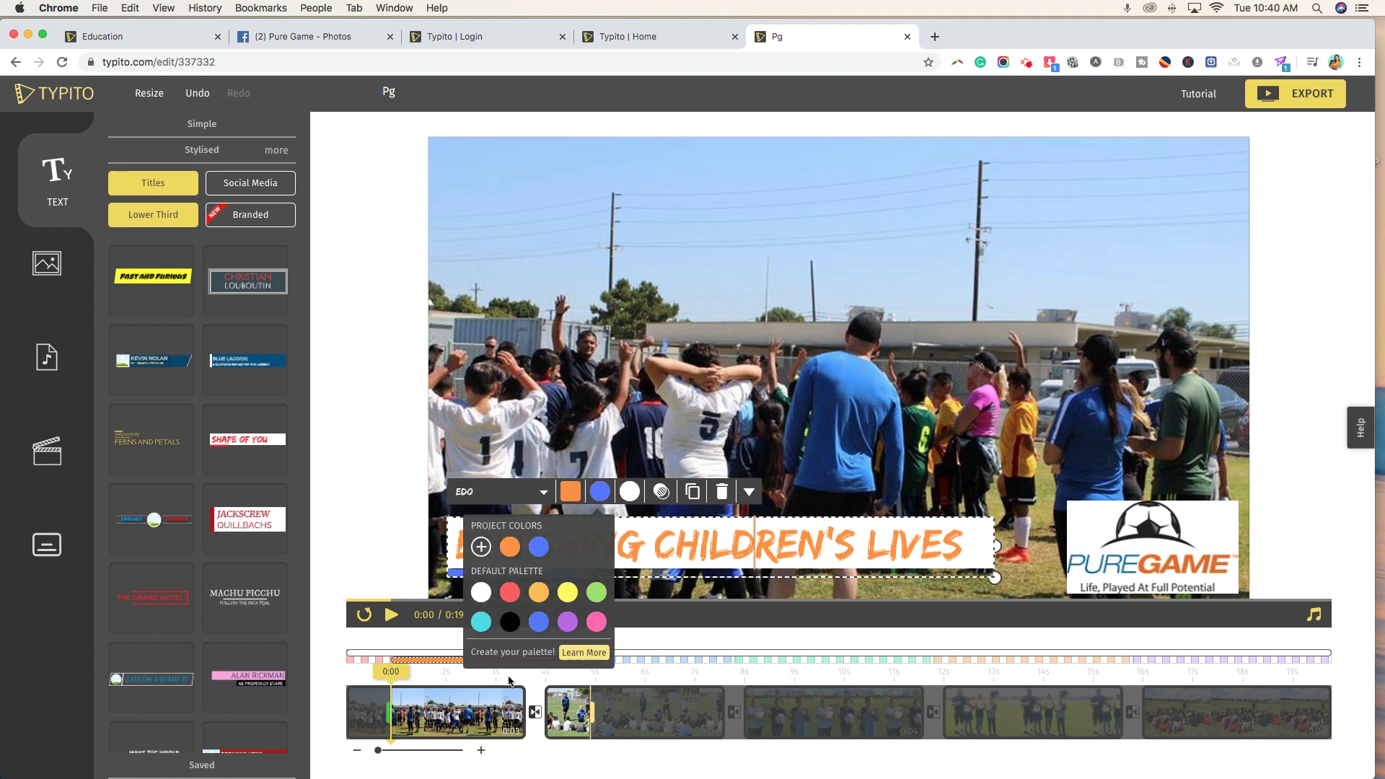
click(705, 601)
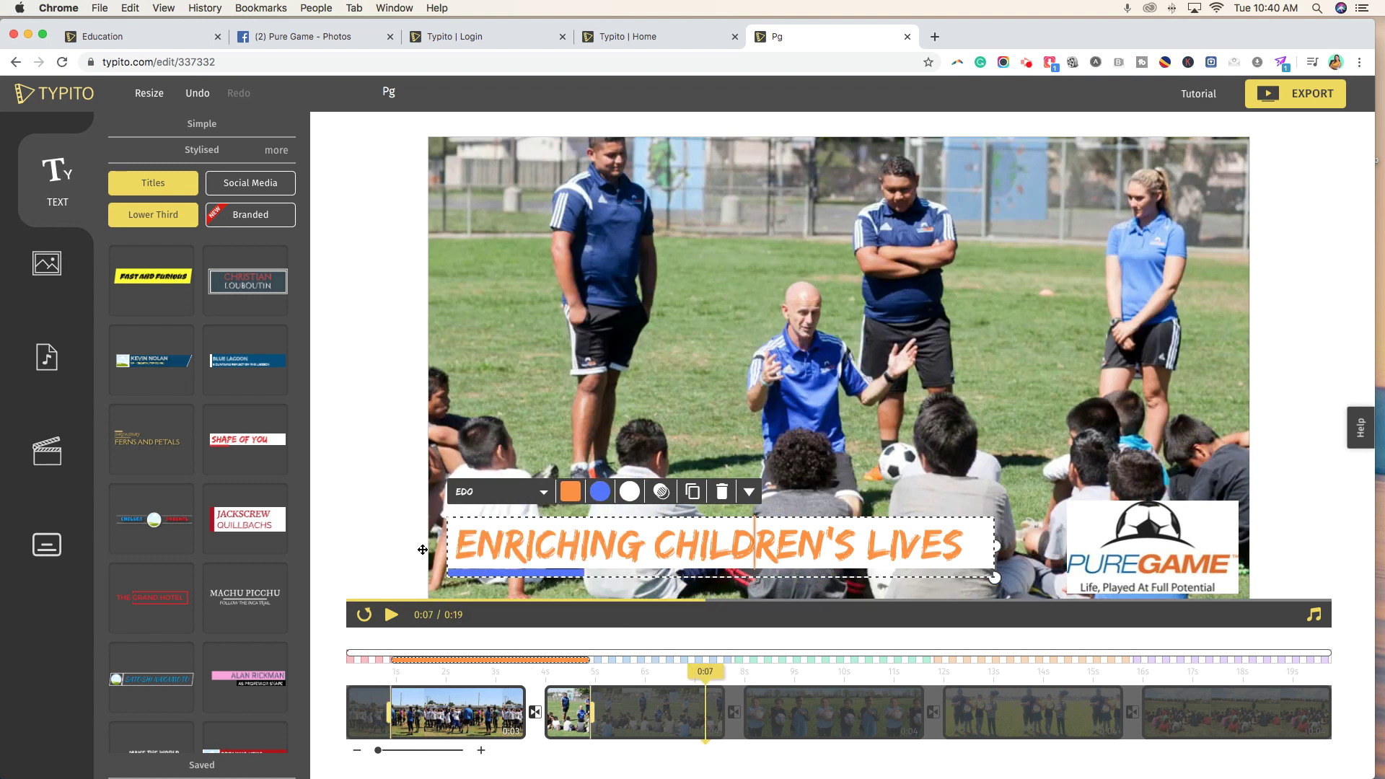
click(380, 538)
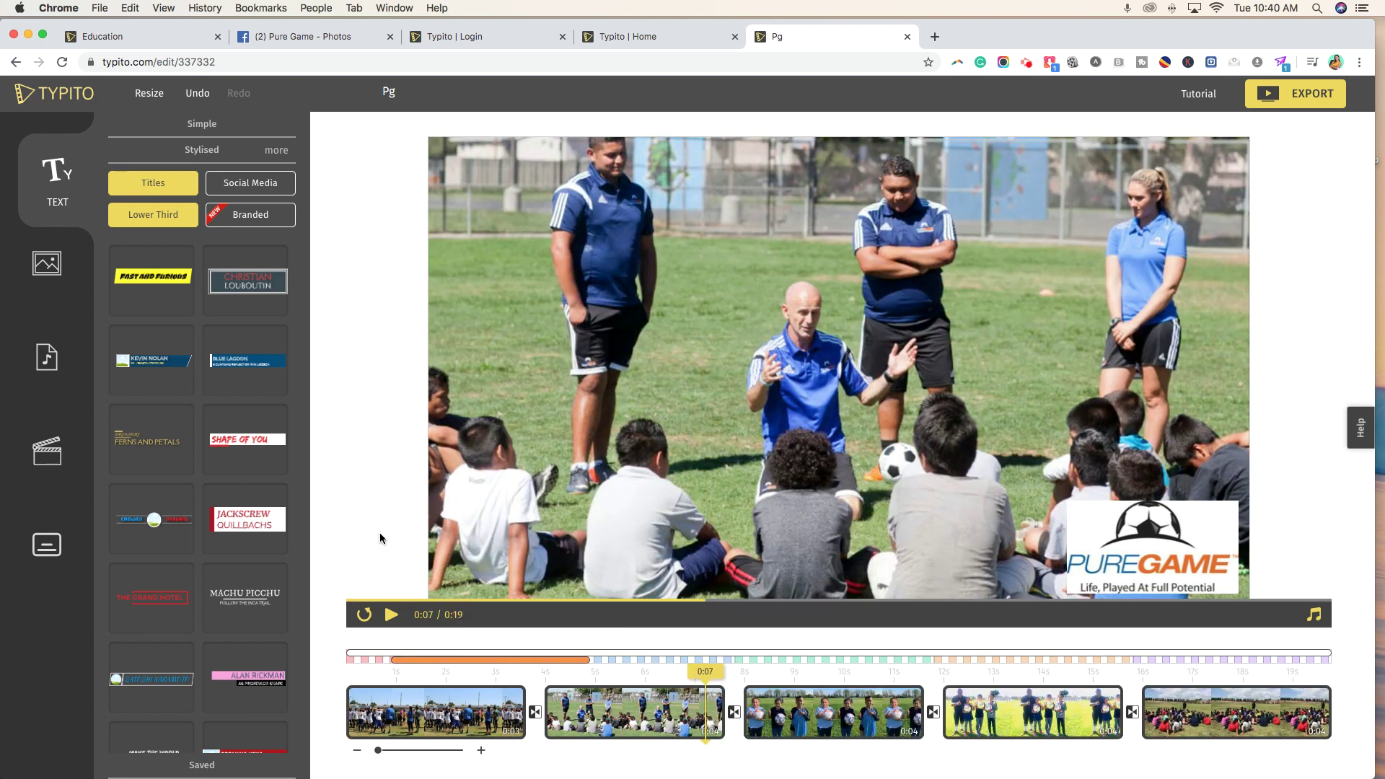
Play back the title from the first clip and move it on the timeline to start at 0:00.
click(395, 702)
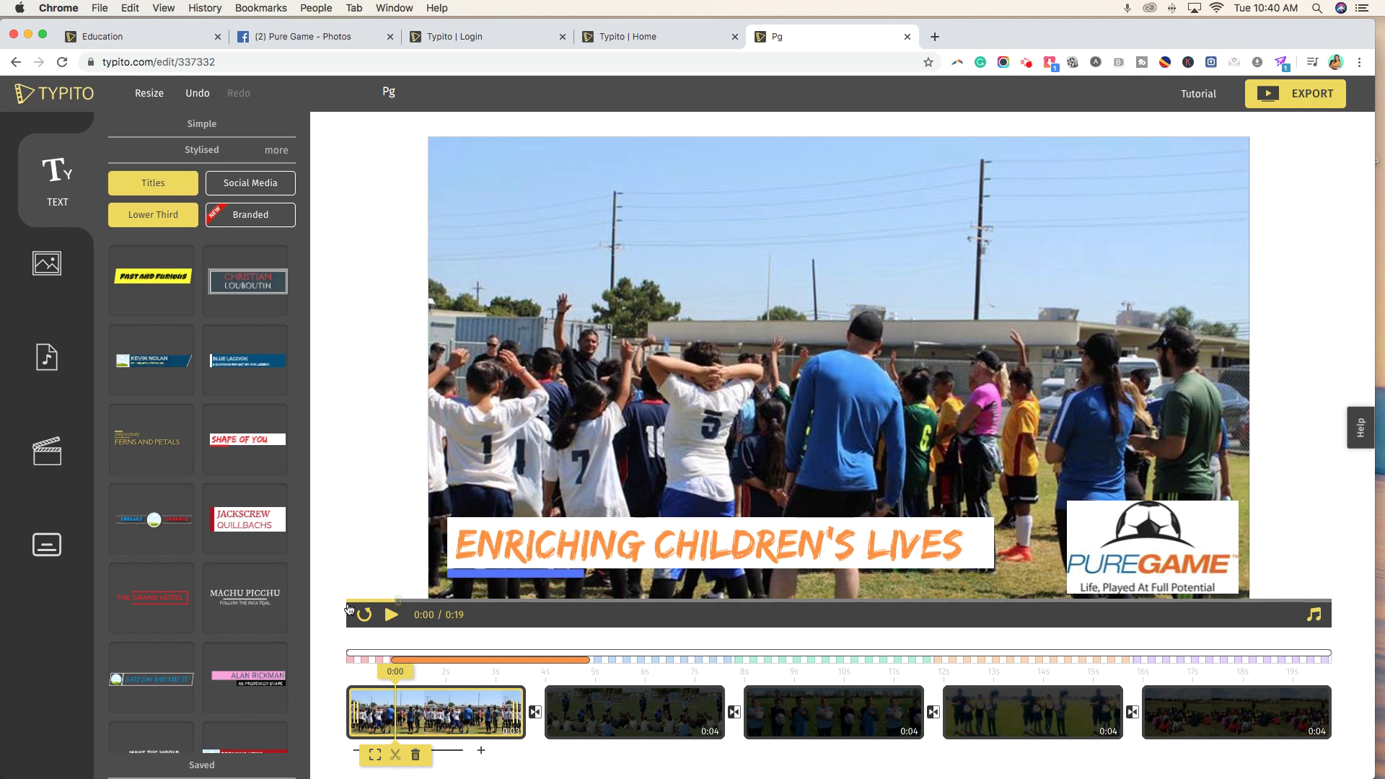
click(391, 614)
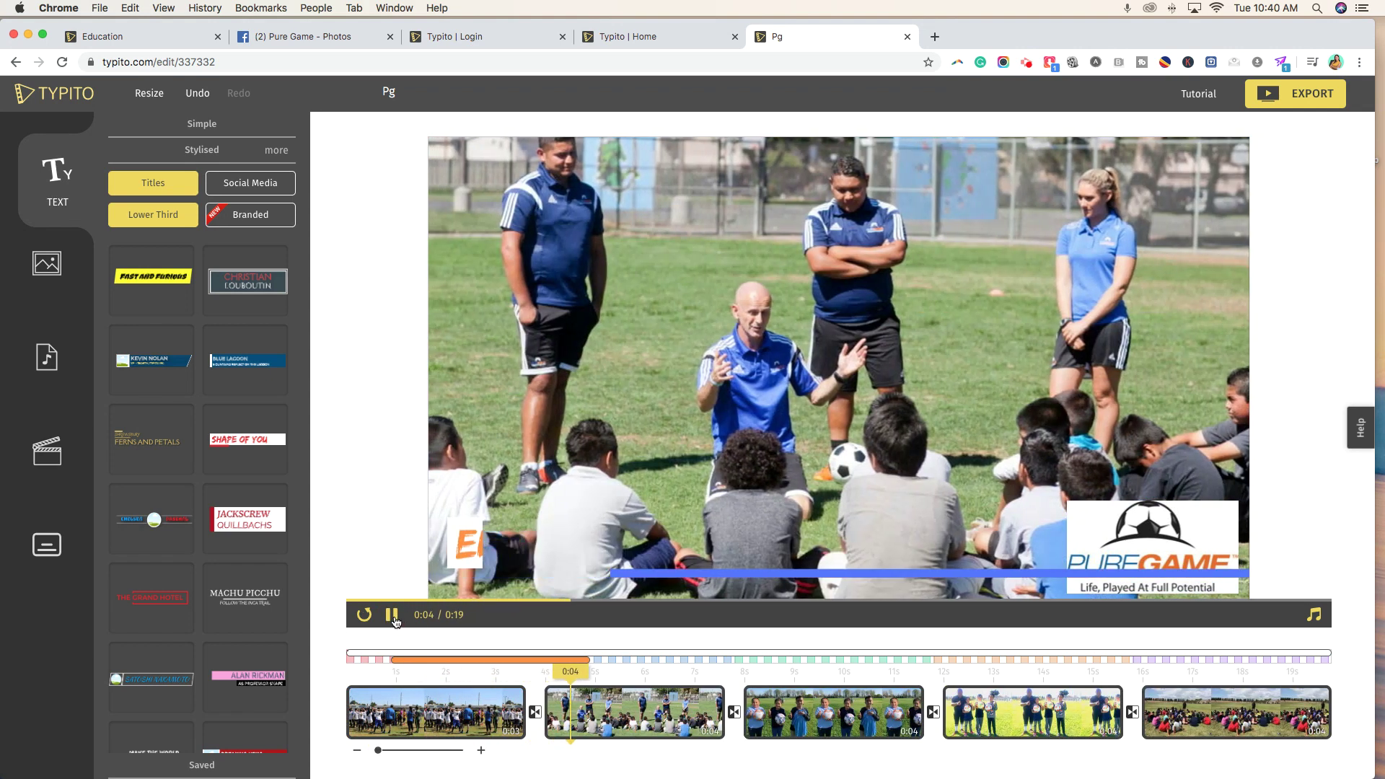
click(479, 661)
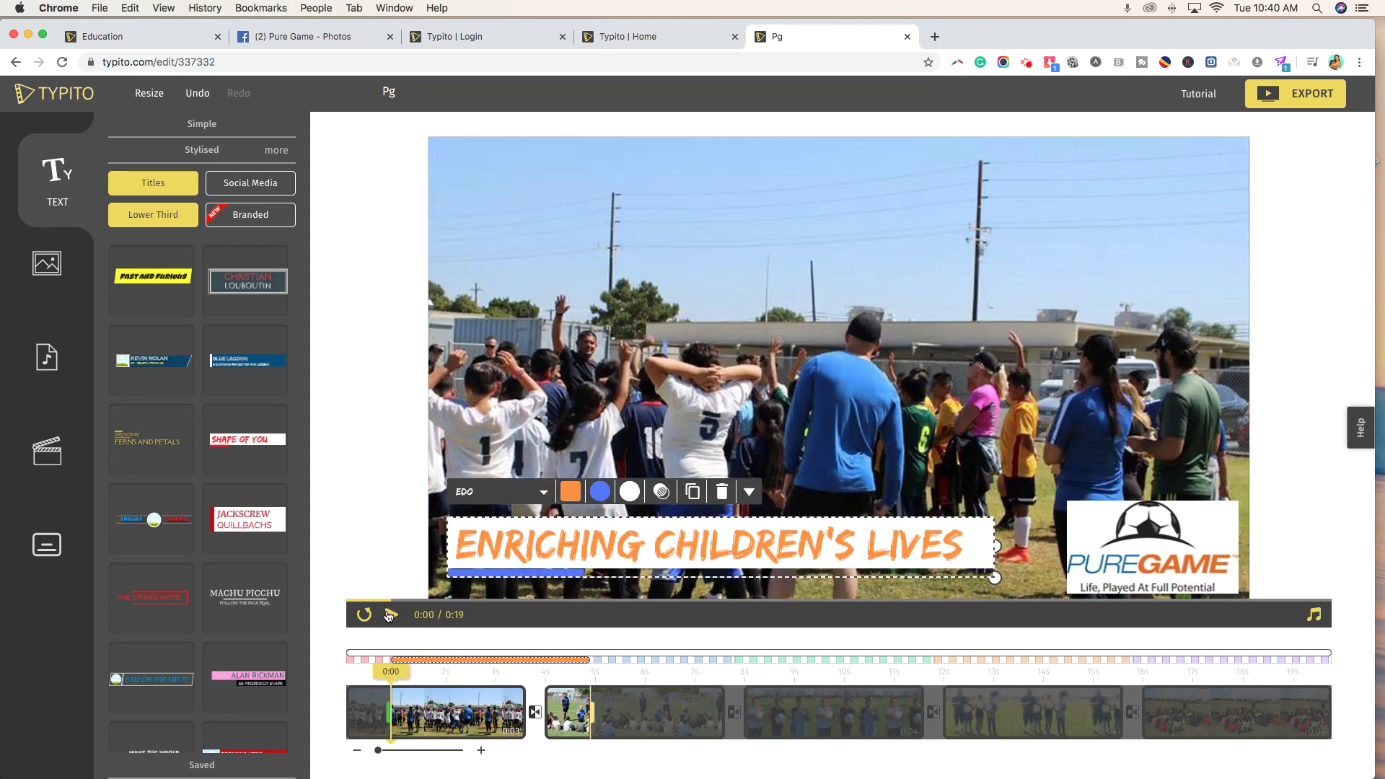
drag(448, 661, 396, 662)
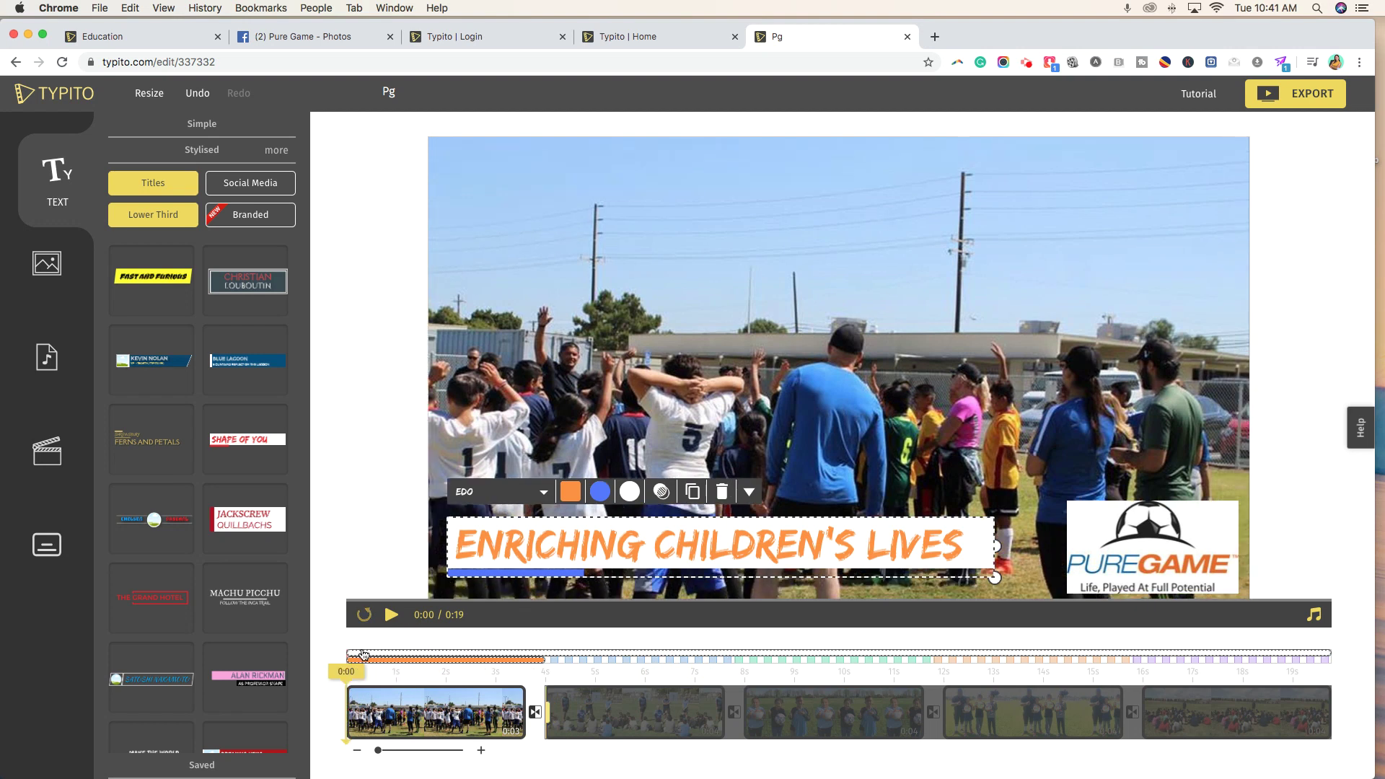
Play back the video from the beginning to check the title's timing, and select the title on the timeline again.
click(393, 615)
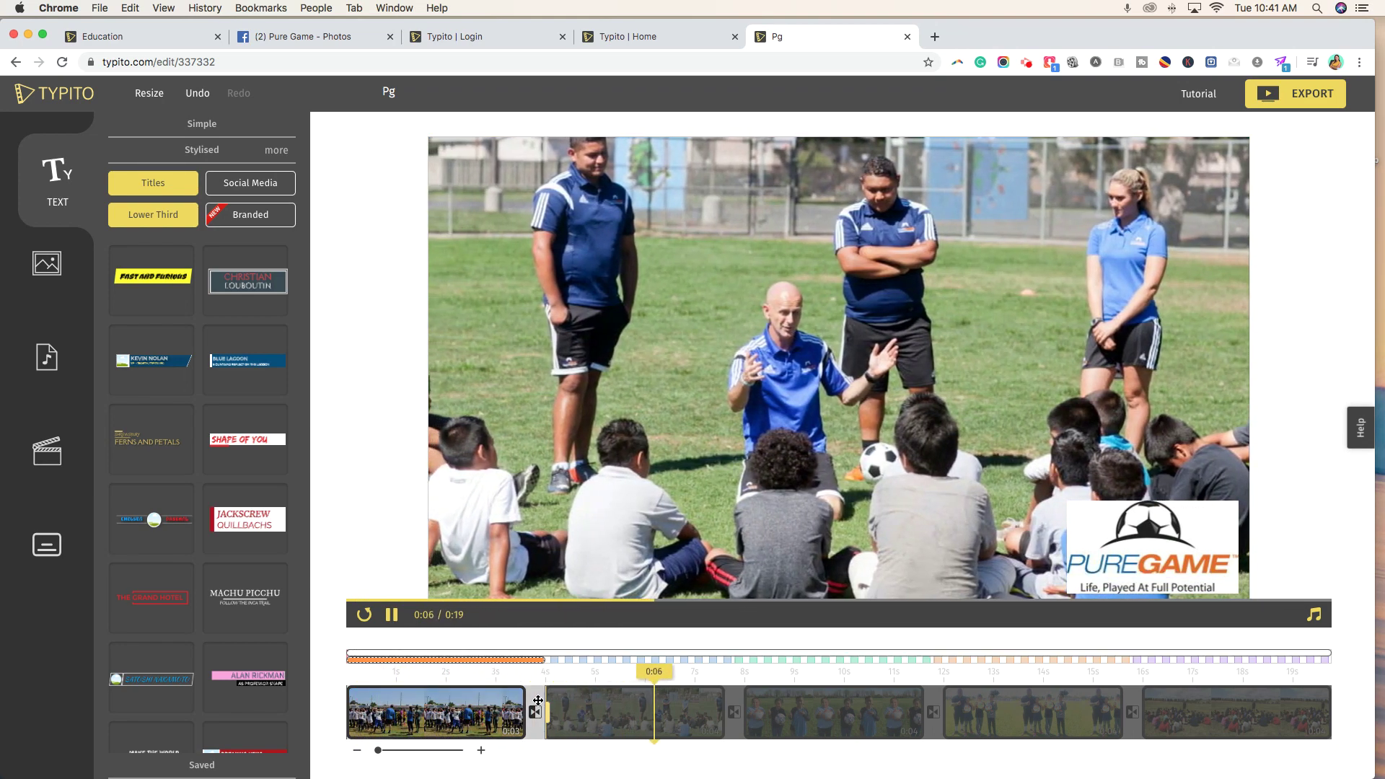
click(542, 665)
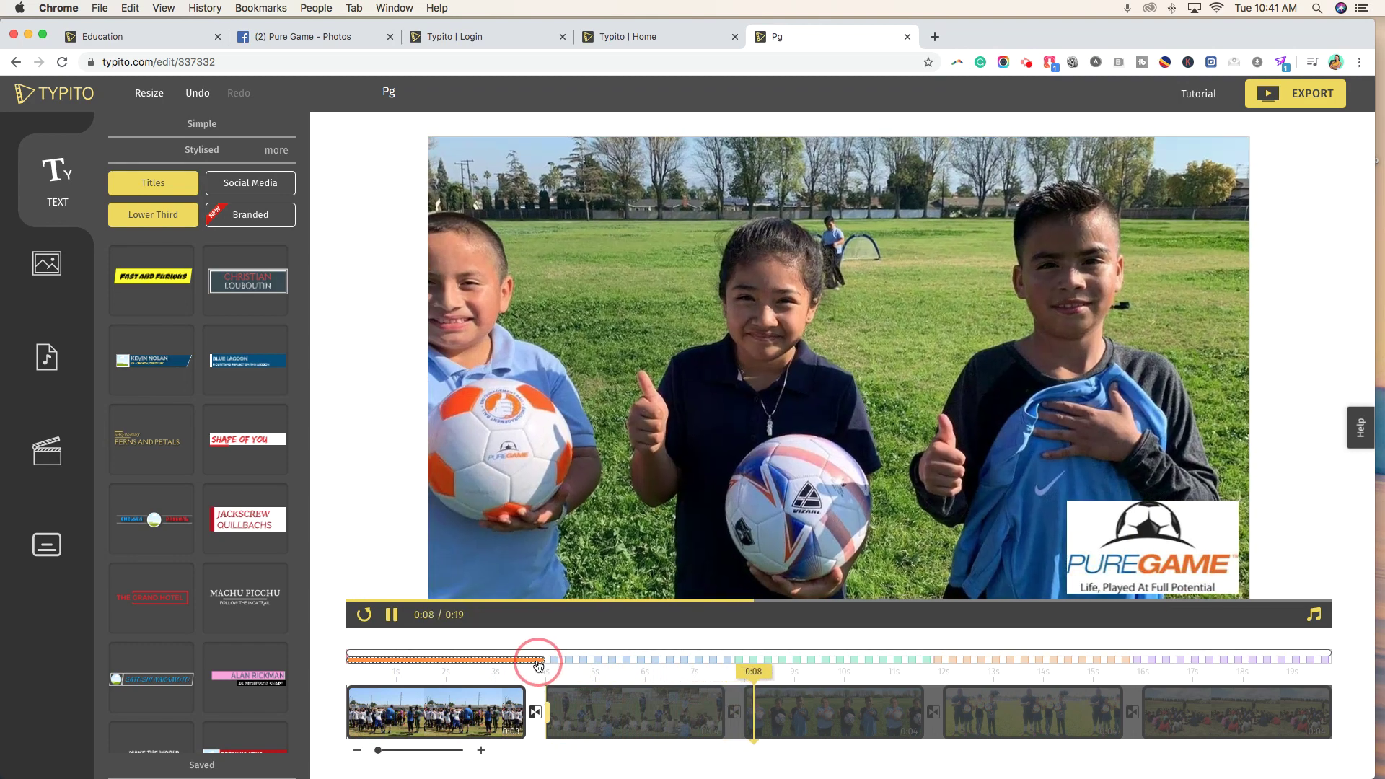
click(530, 661)
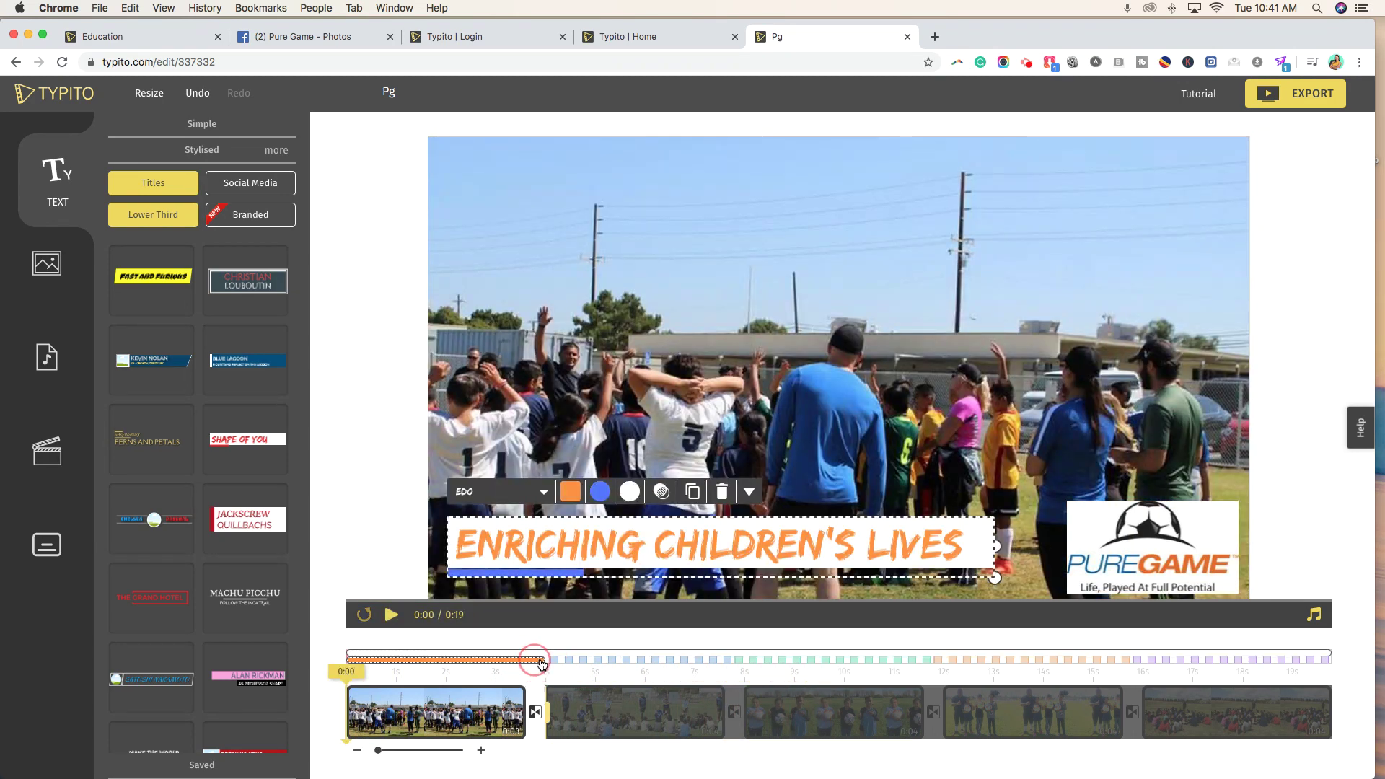
Move the playhead past the title to about 0:05 in the second clip.
click(519, 660)
click(498, 660)
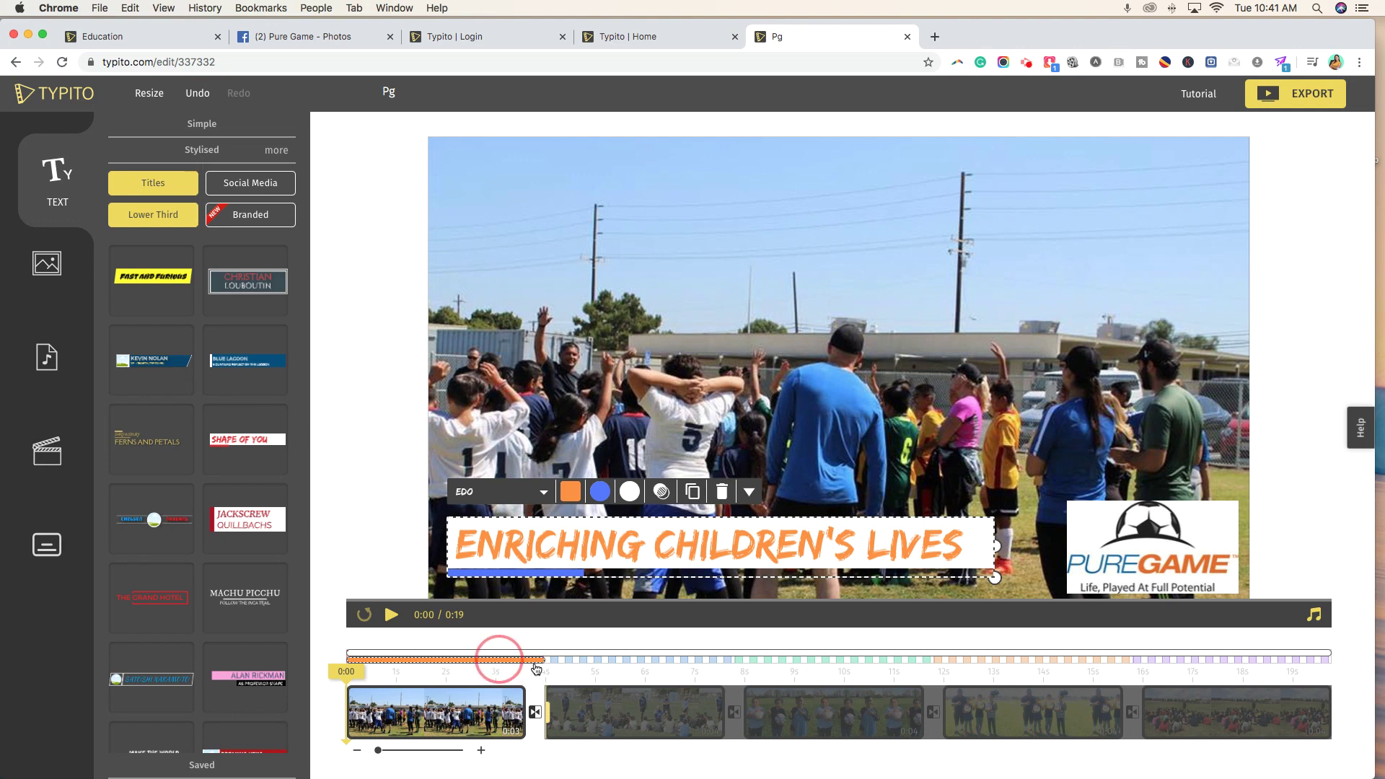
click(544, 661)
click(618, 722)
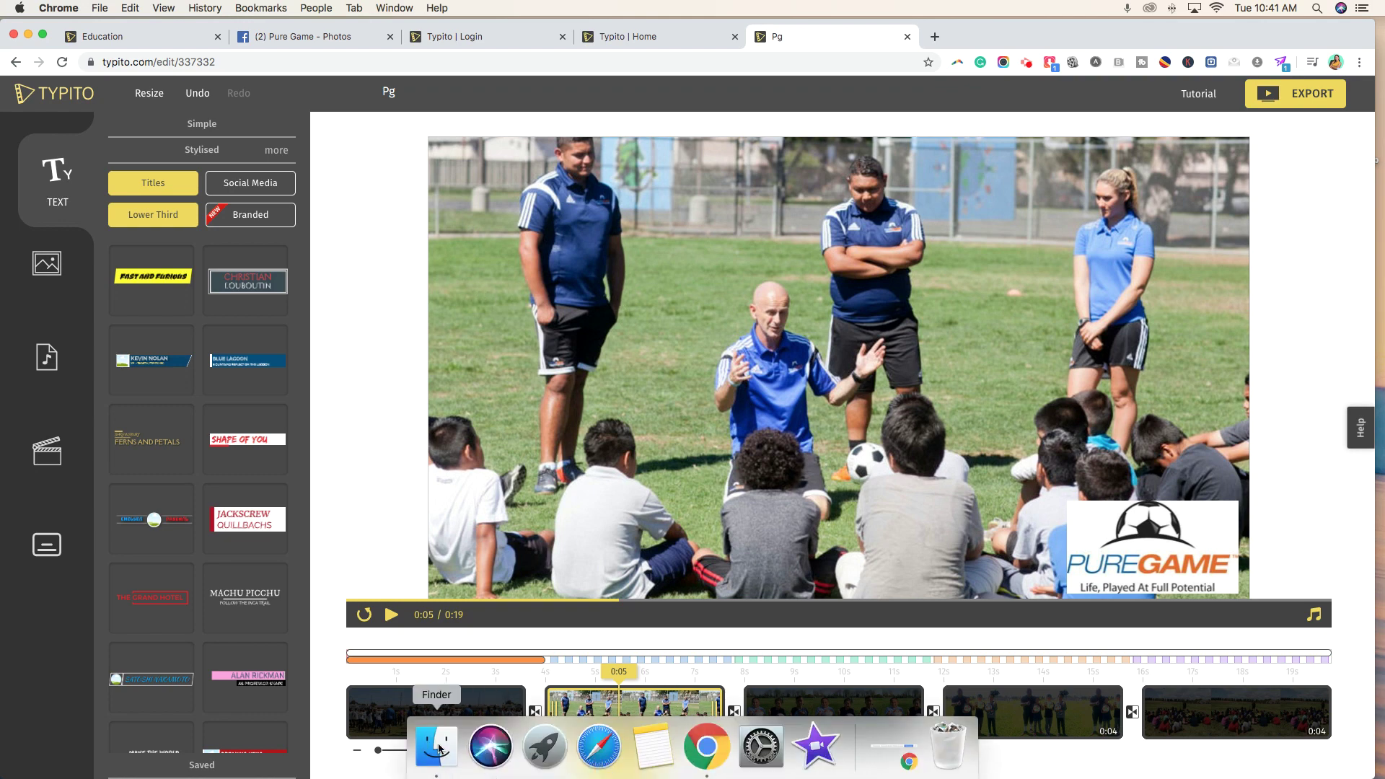
Open Stats.jpg from the Pure Game folder in Finder to read the nonprofit's impact figures, and return to Typito in Chrome.
click(436, 751)
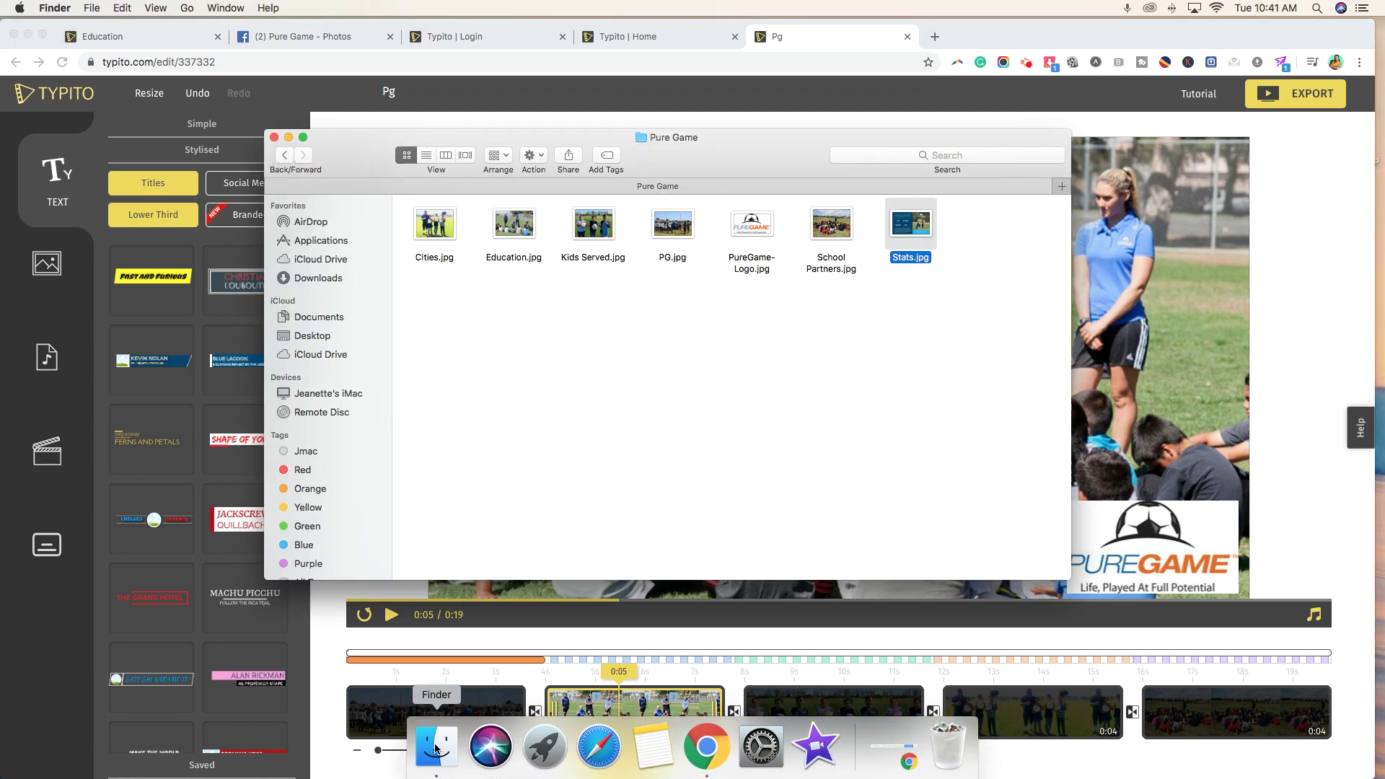
double_click(912, 226)
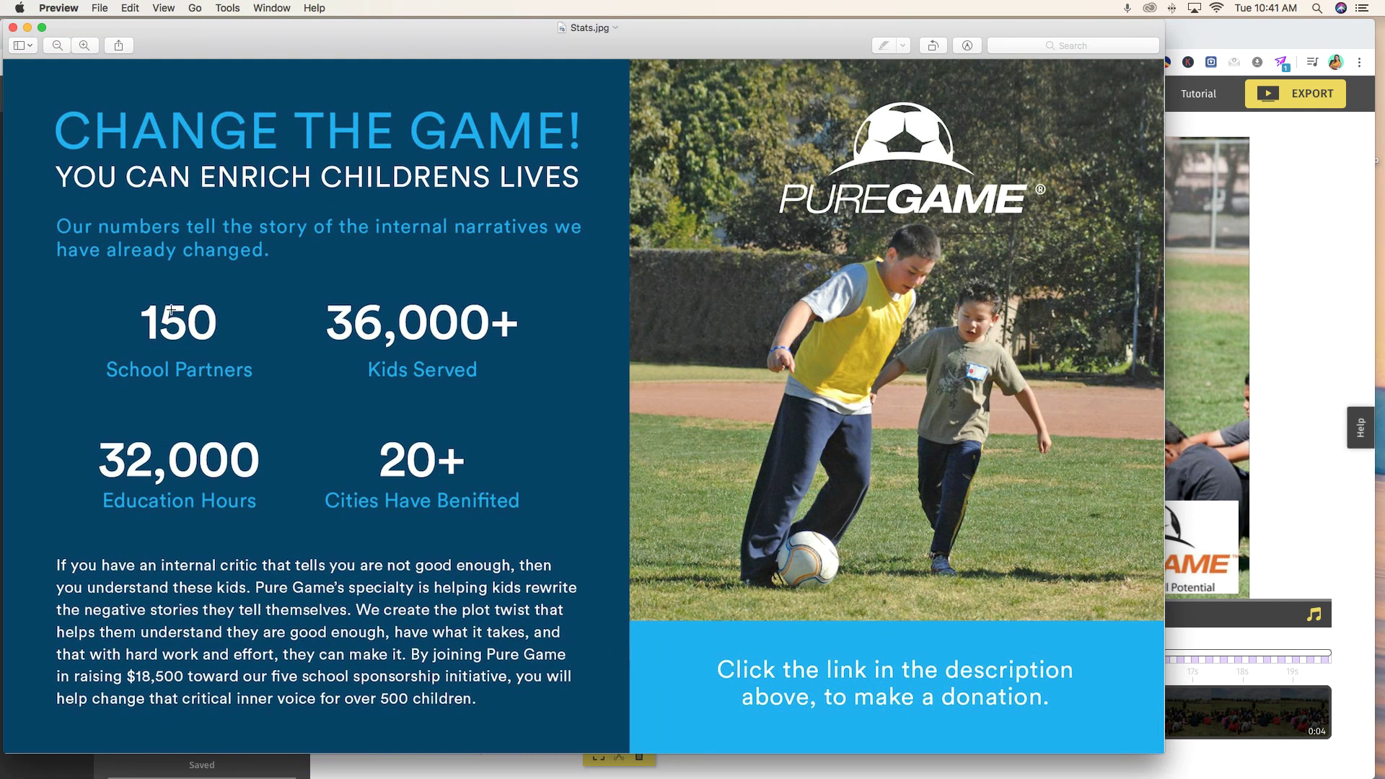
click(1307, 293)
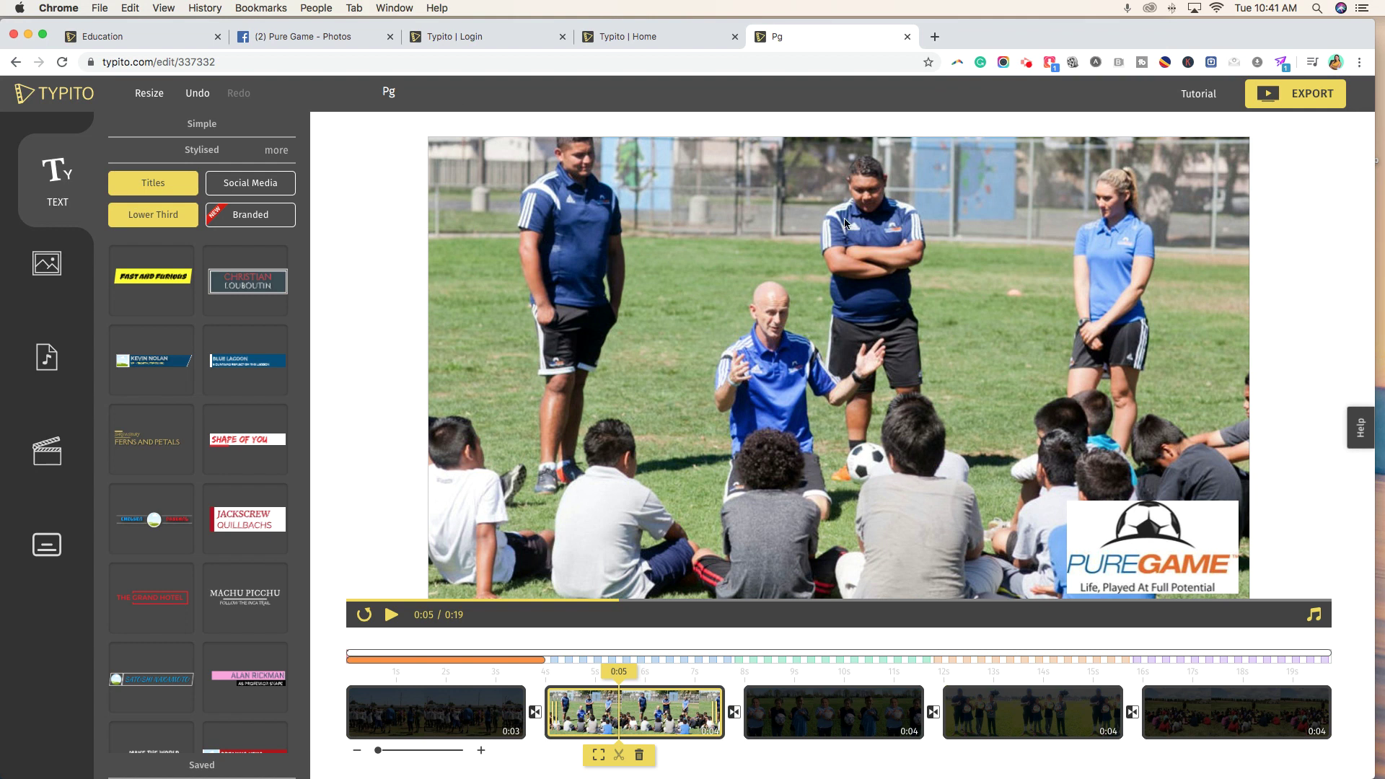
Include Social Media, Titles and Lower Third in the stylised text filters, and add the "87% of online marketers use video content" template.
click(153, 214)
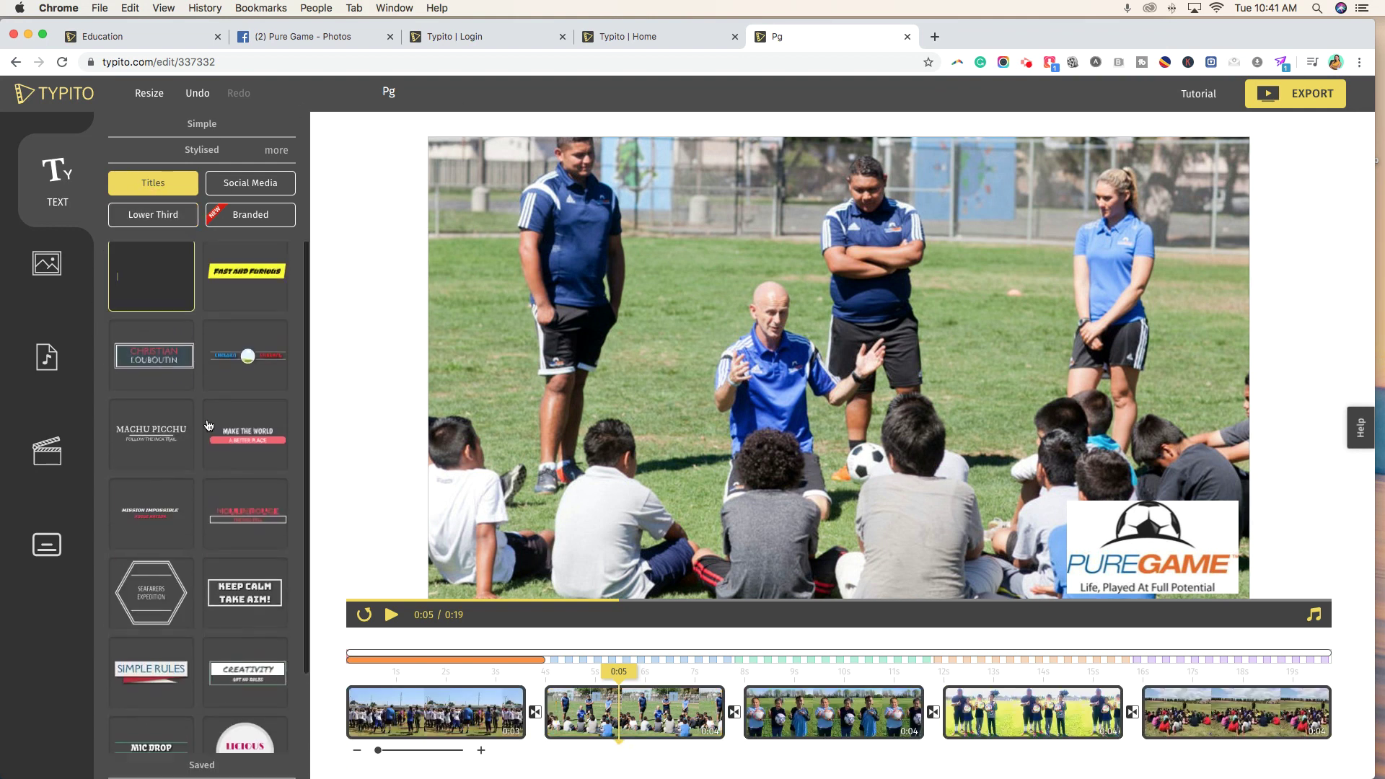
scroll(251, 544, down, 2)
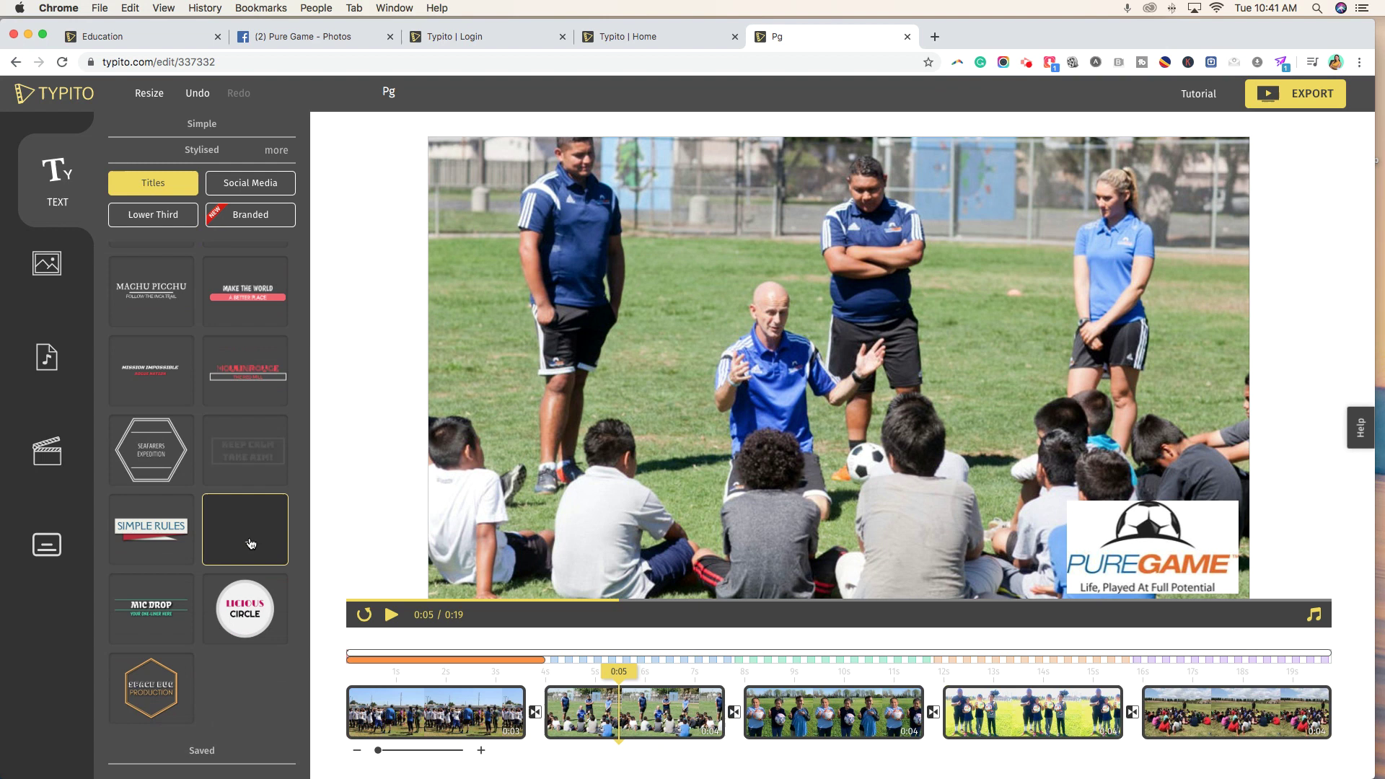
click(243, 186)
click(151, 215)
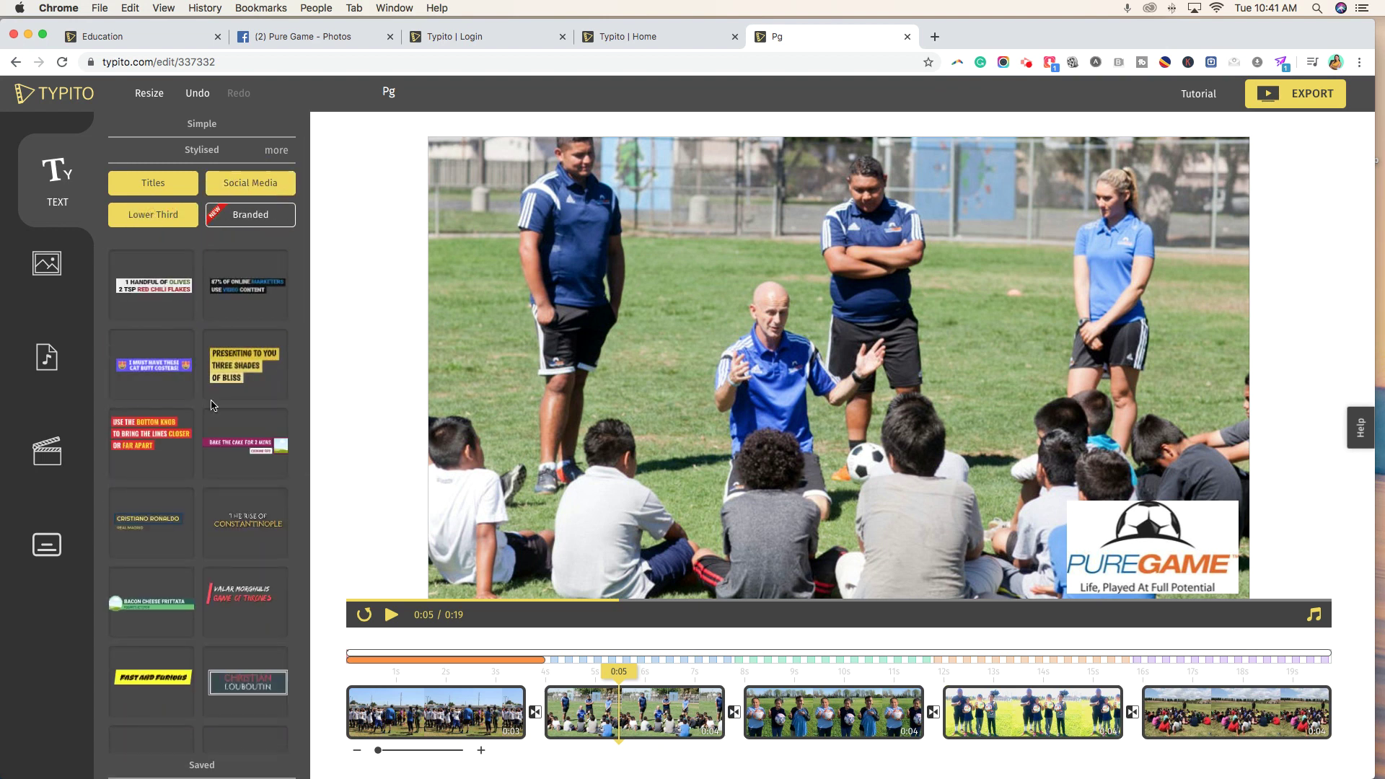
scroll(216, 400, up, 3)
click(241, 394)
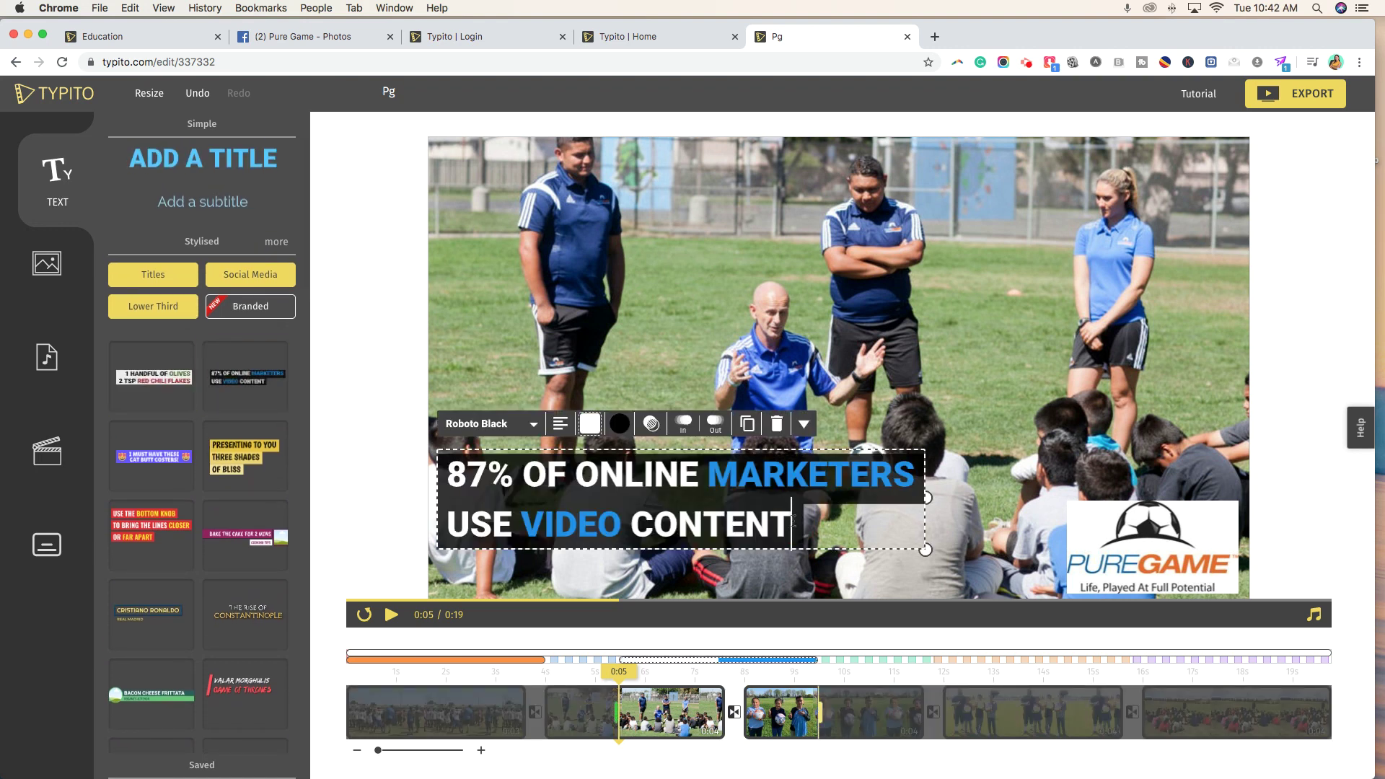
Replace the new title's placeholder text with "WE HAVE HELPED 36,000 KIDS".
drag(793, 521, 441, 469)
click(712, 477)
drag(700, 475, 411, 467)
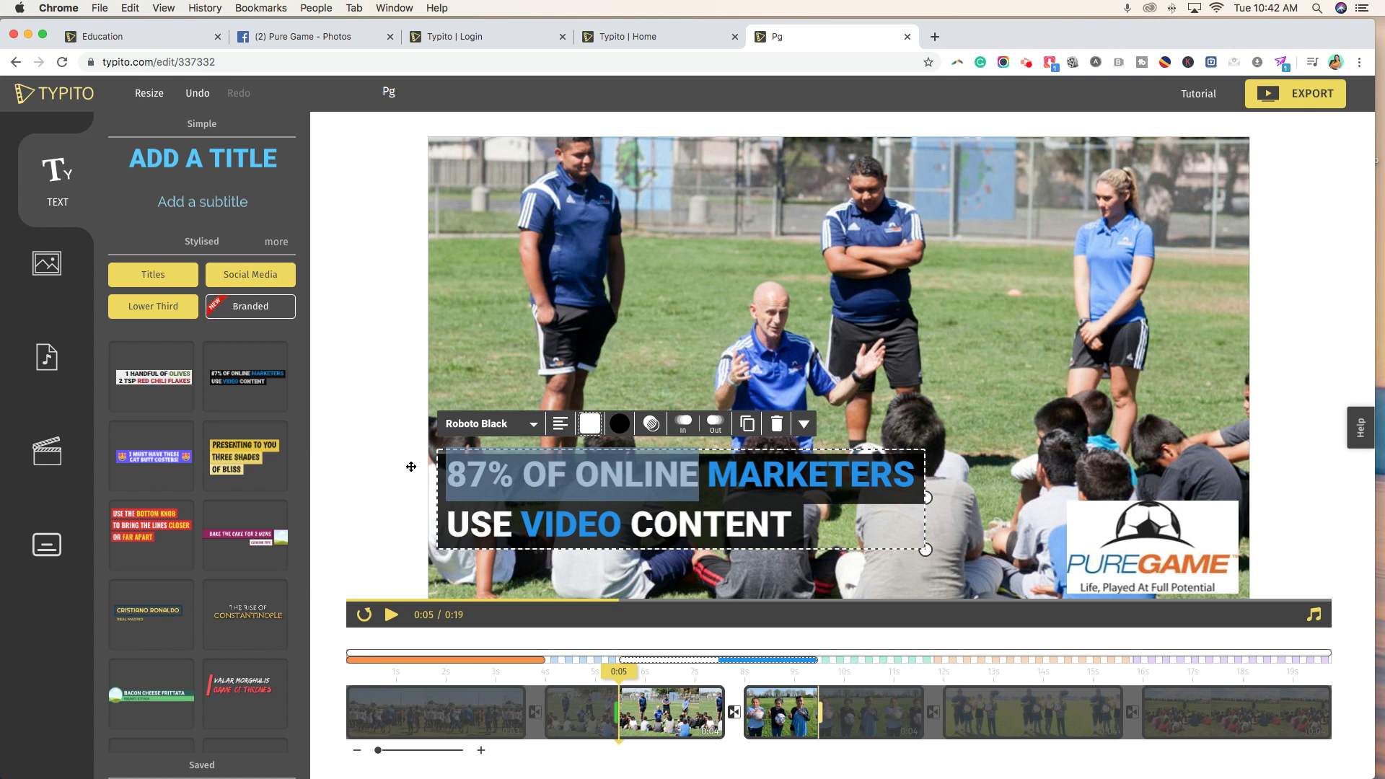
text(We)
key(BackSpace)
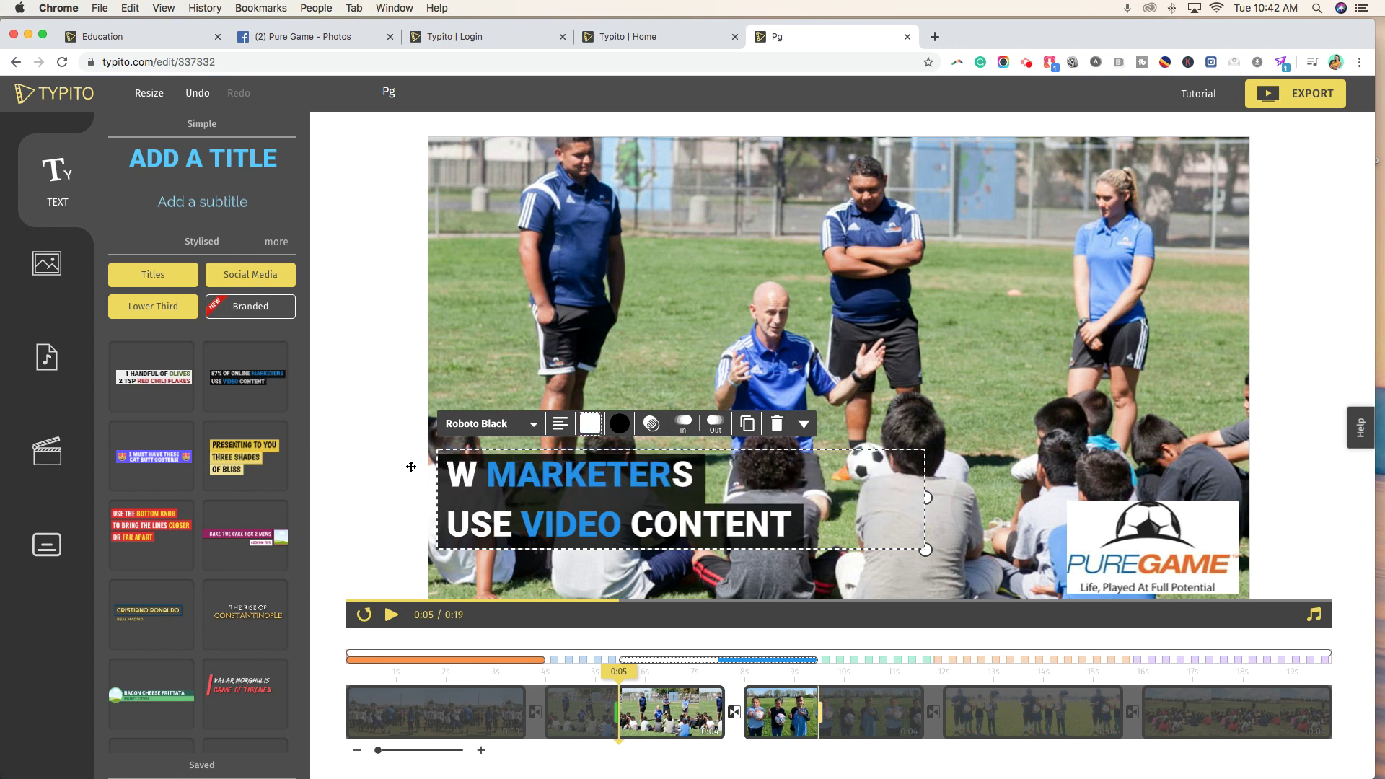
text(E HAVE)
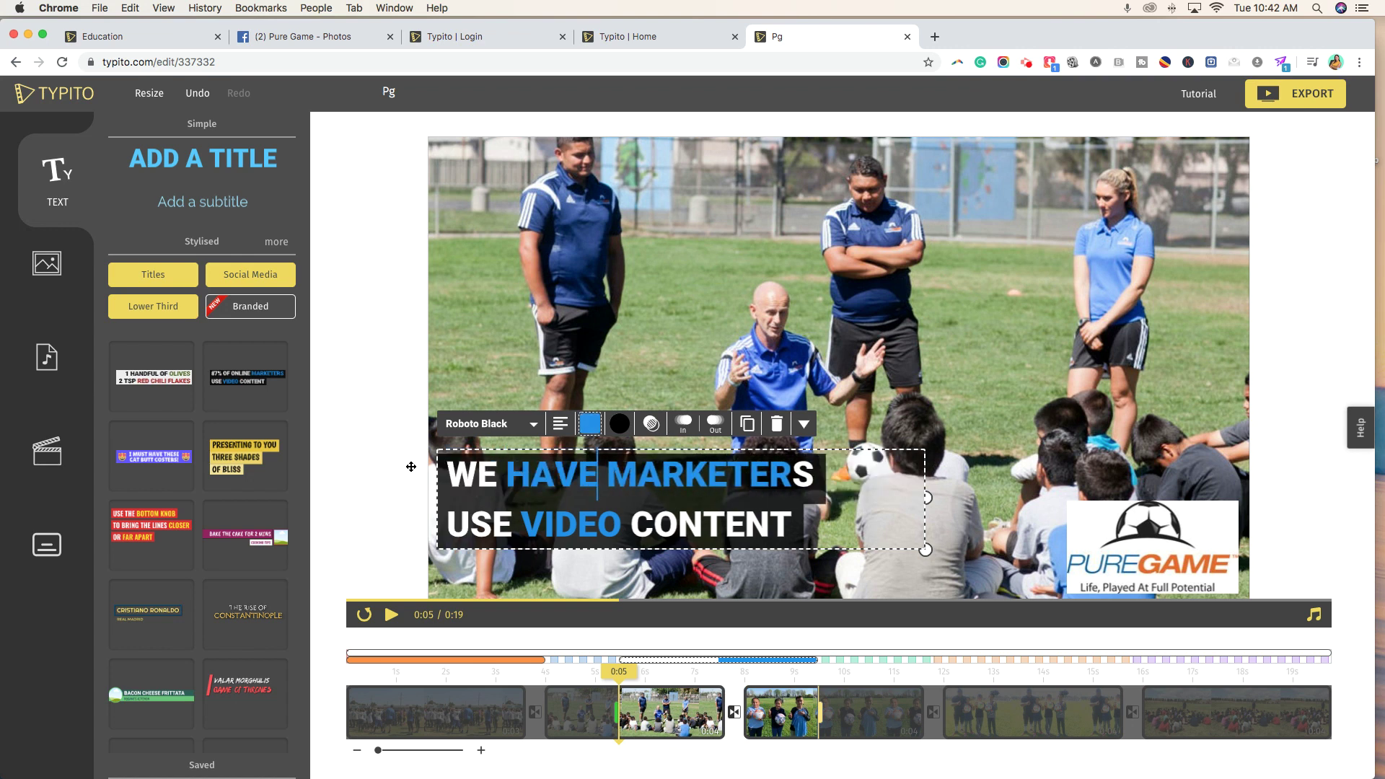
text( HELPED)
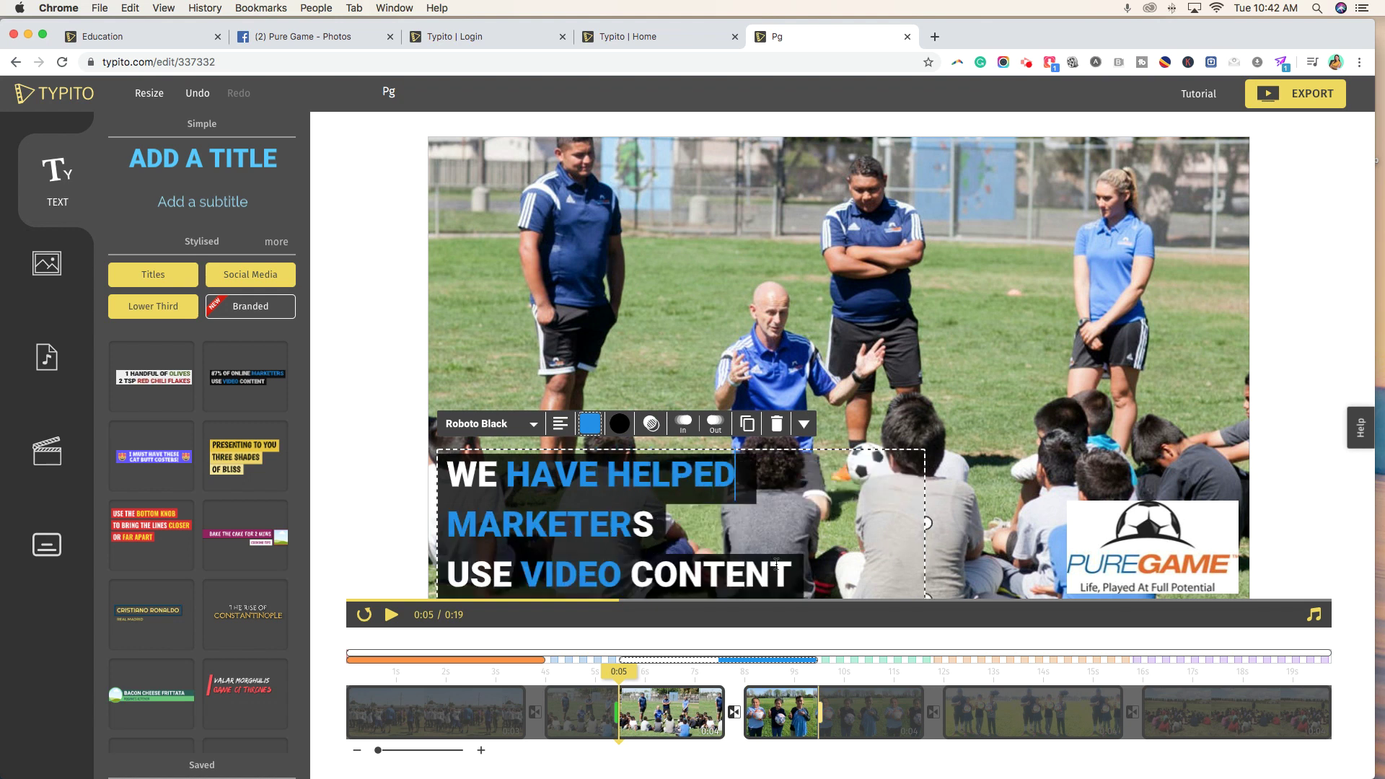
drag(791, 570, 448, 518)
key(BackSpace)
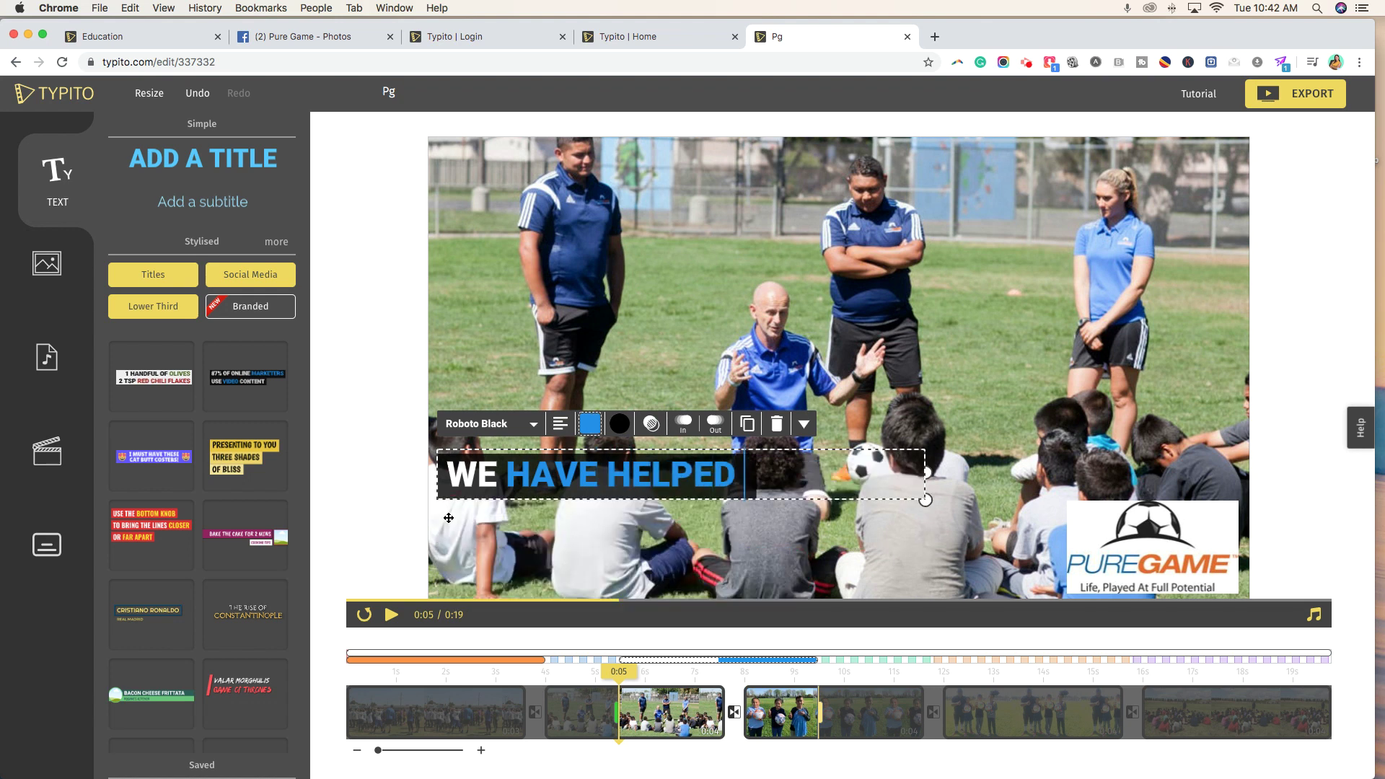
text(36,)
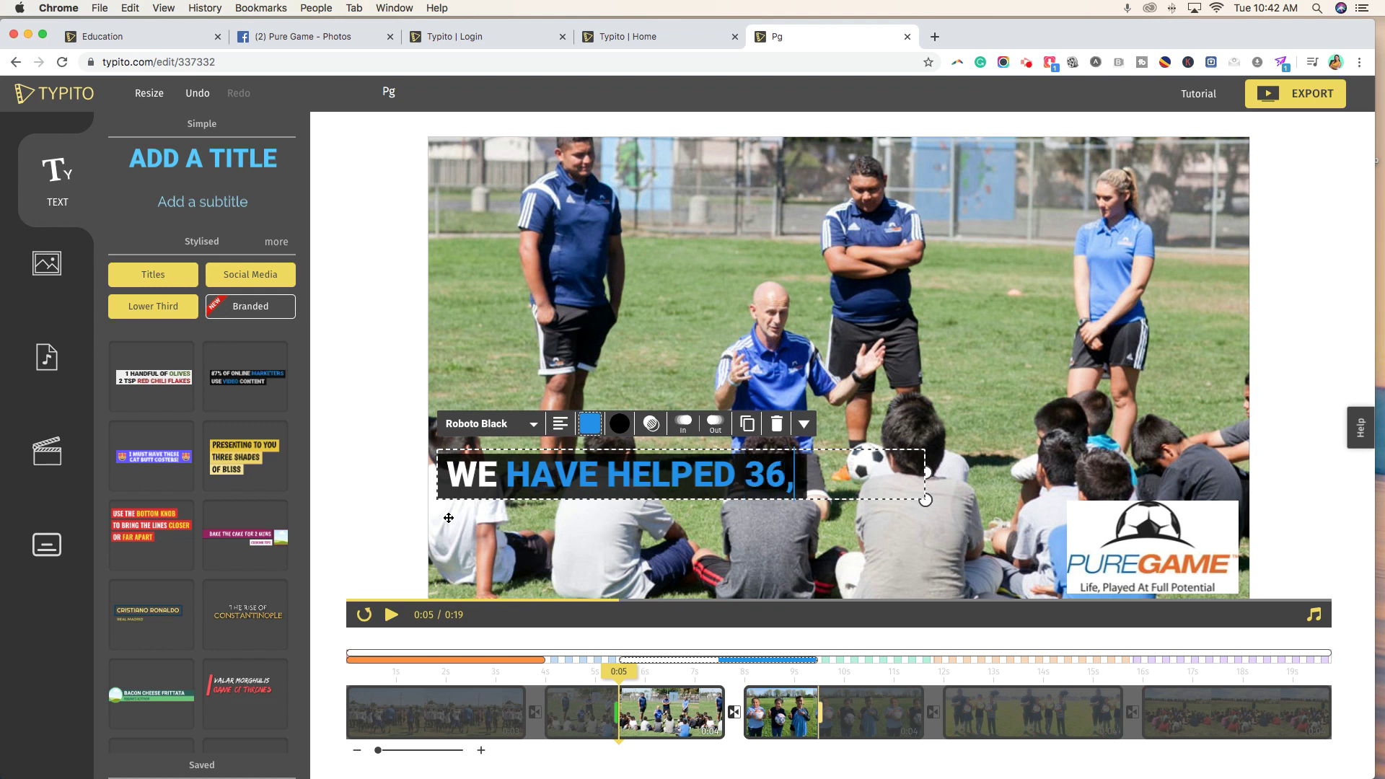
text(000 KIDS)
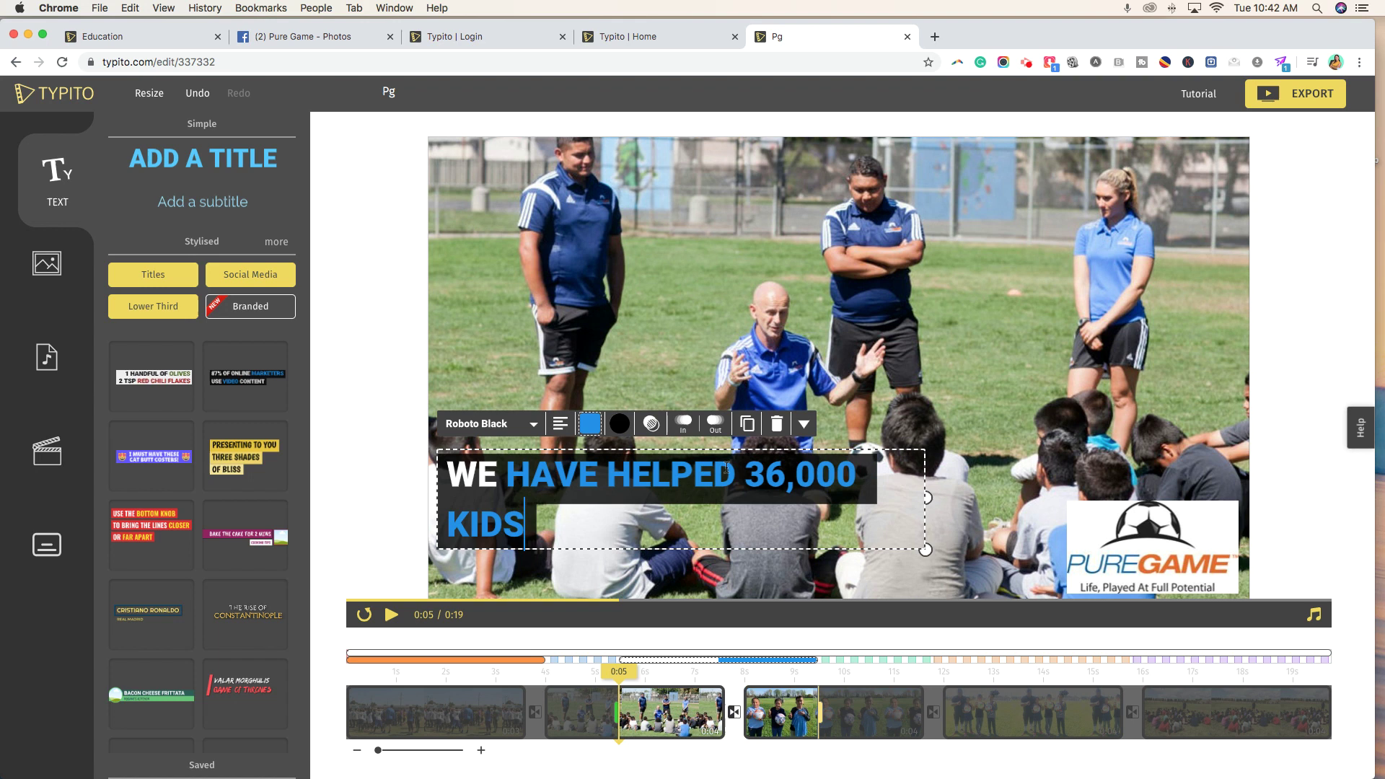
Change "HELPED" to "SERVED" in the title and add "WITH YOUR HELP" after "KIDS".
drag(726, 467, 608, 474)
text(SERV)
text(ED)
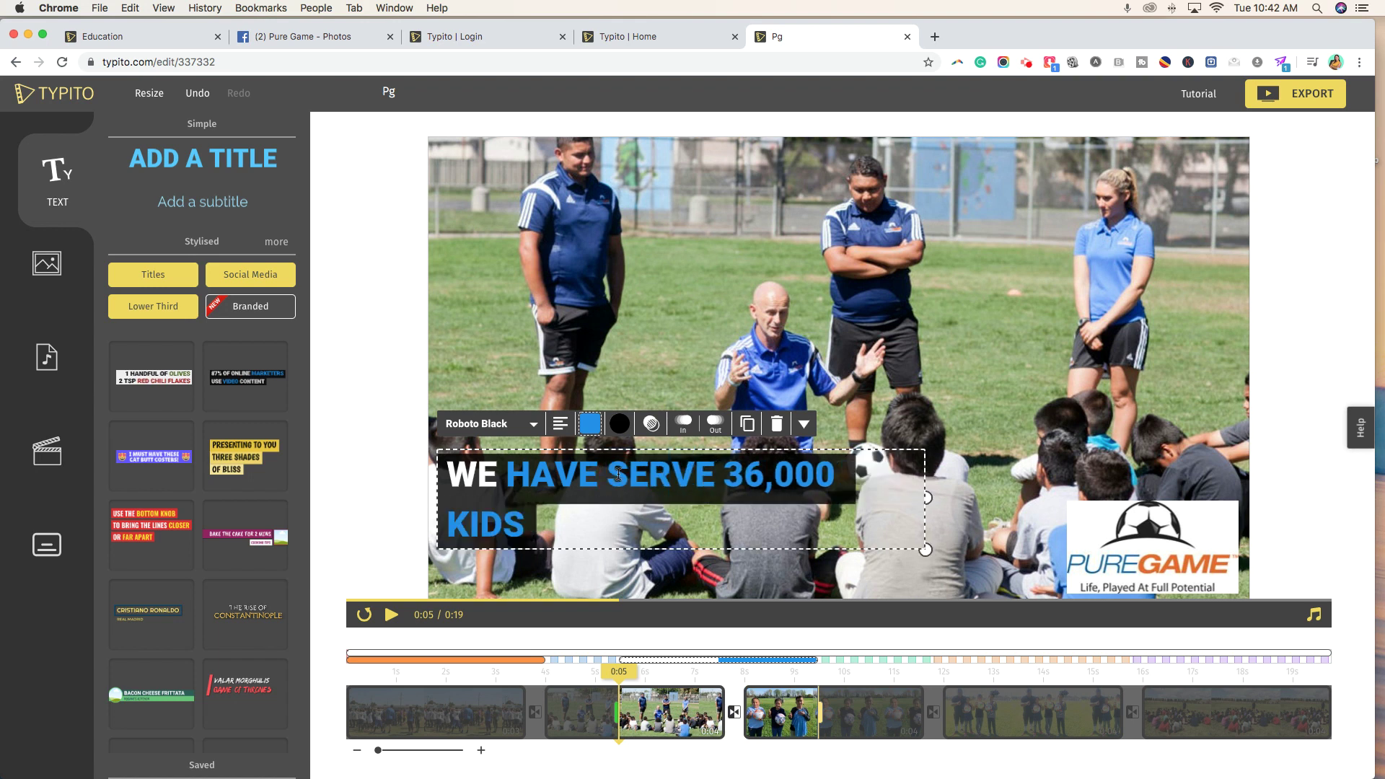
text(WI)
key(BackSpace)
key(BackSpace)
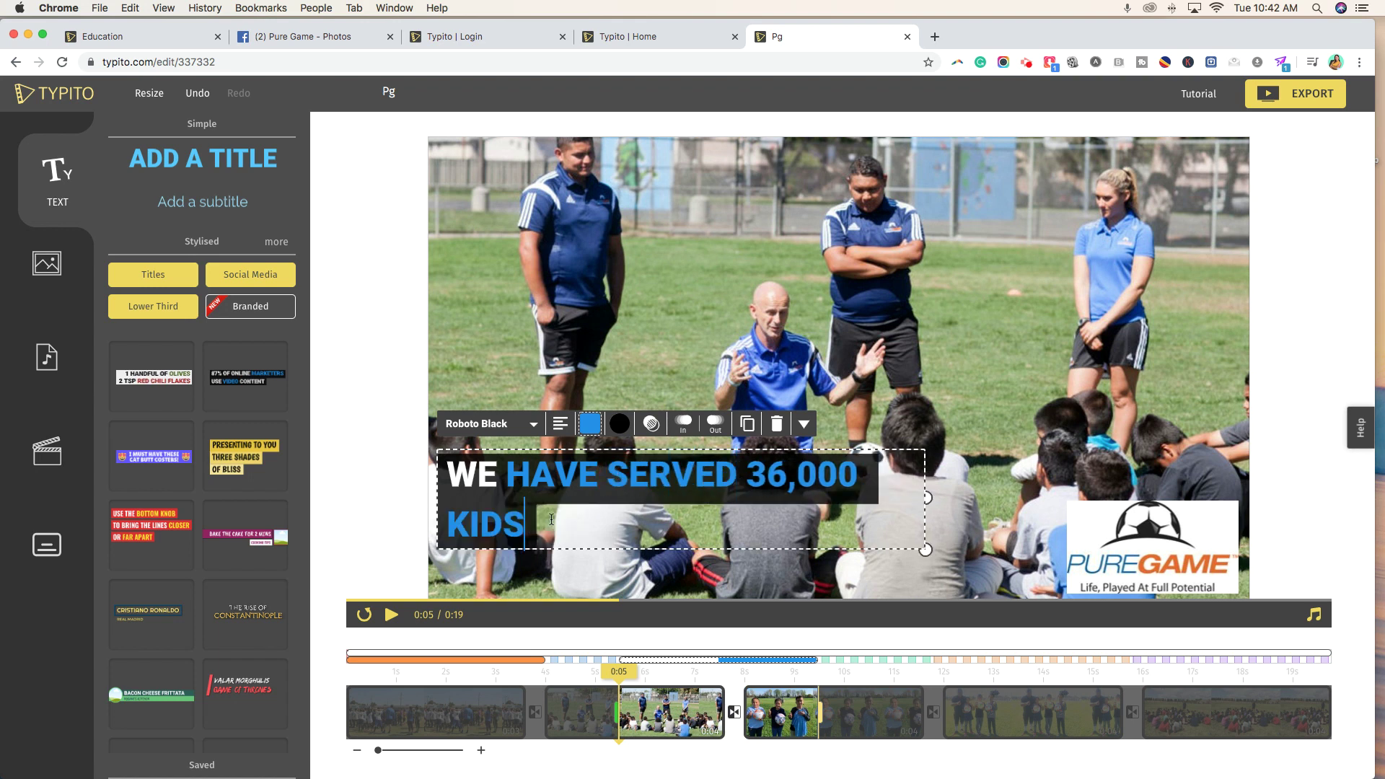
text(WITH YOUR HELP)
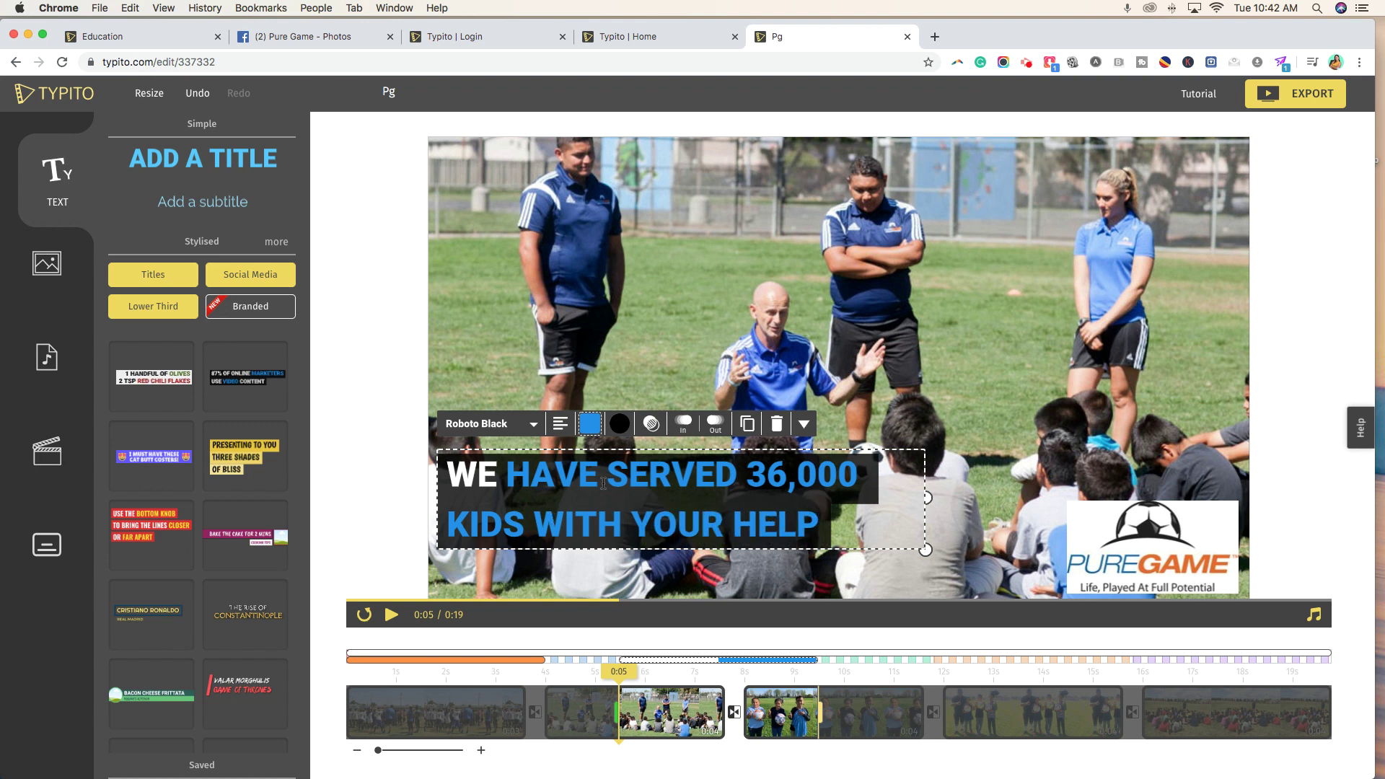
Recolour "HAVE SERVED" and "WITH YOUR HELP" white, keep "36,000 KIDS" blue, and deselect the title.
mouse_move(502, 471)
mouse_down()
mouse_move(743, 473)
mouse_move(507, 473)
mouse_up()
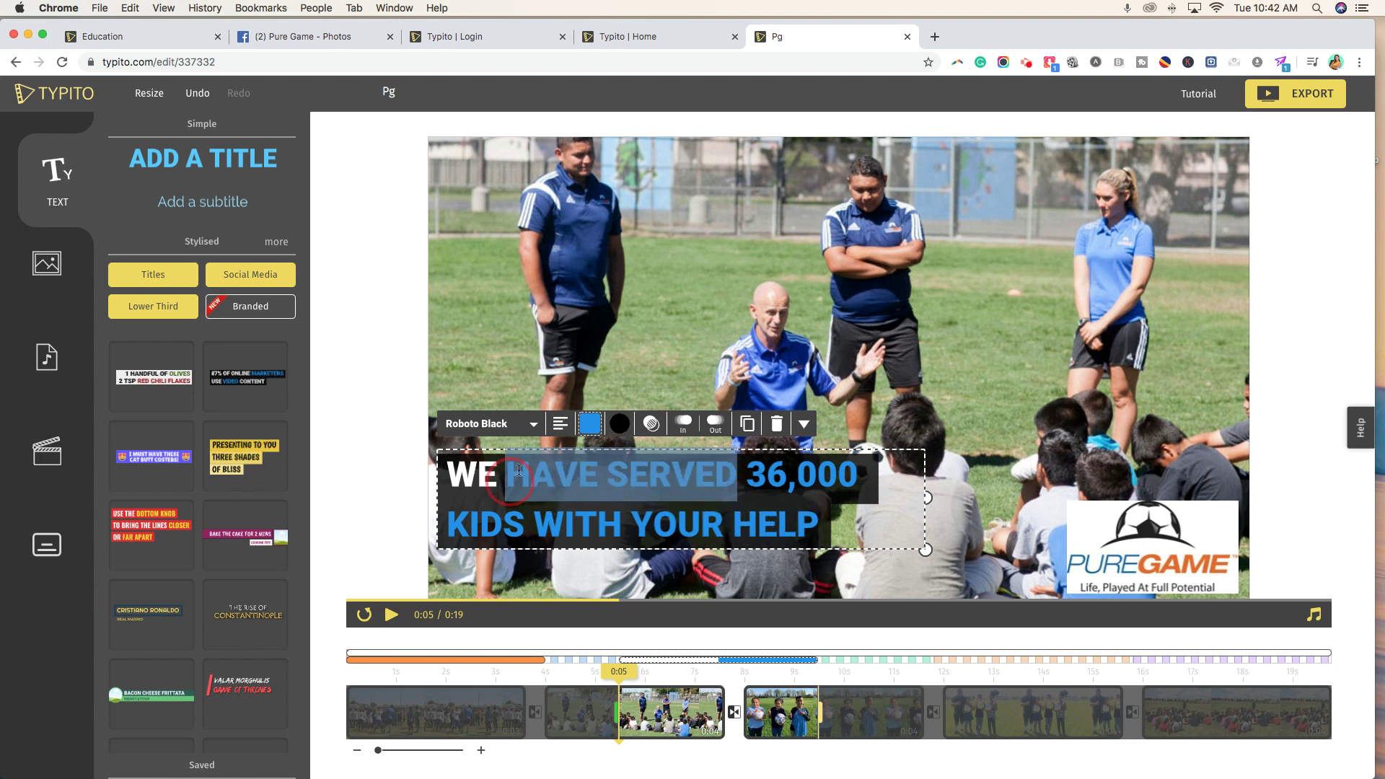
click(591, 423)
click(472, 525)
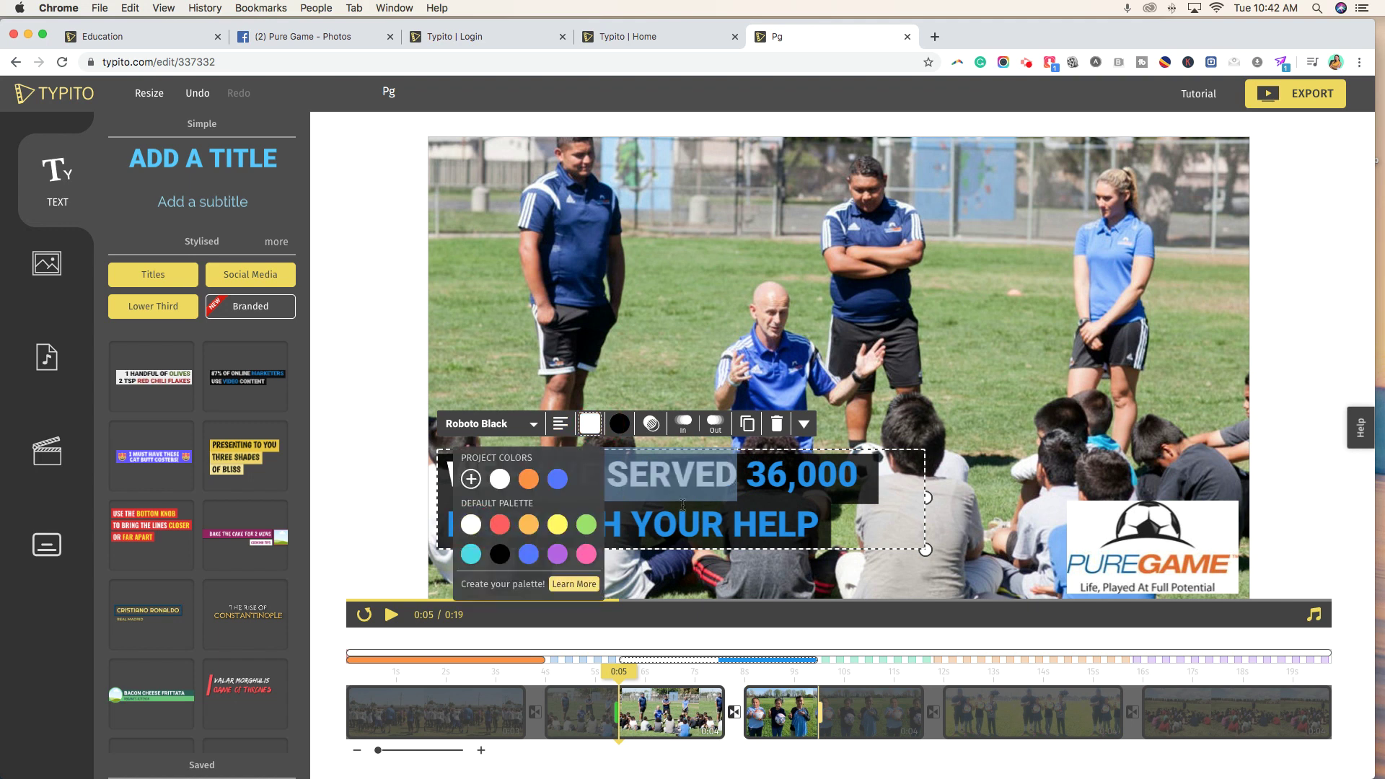
click(728, 496)
drag(535, 524, 830, 523)
click(590, 423)
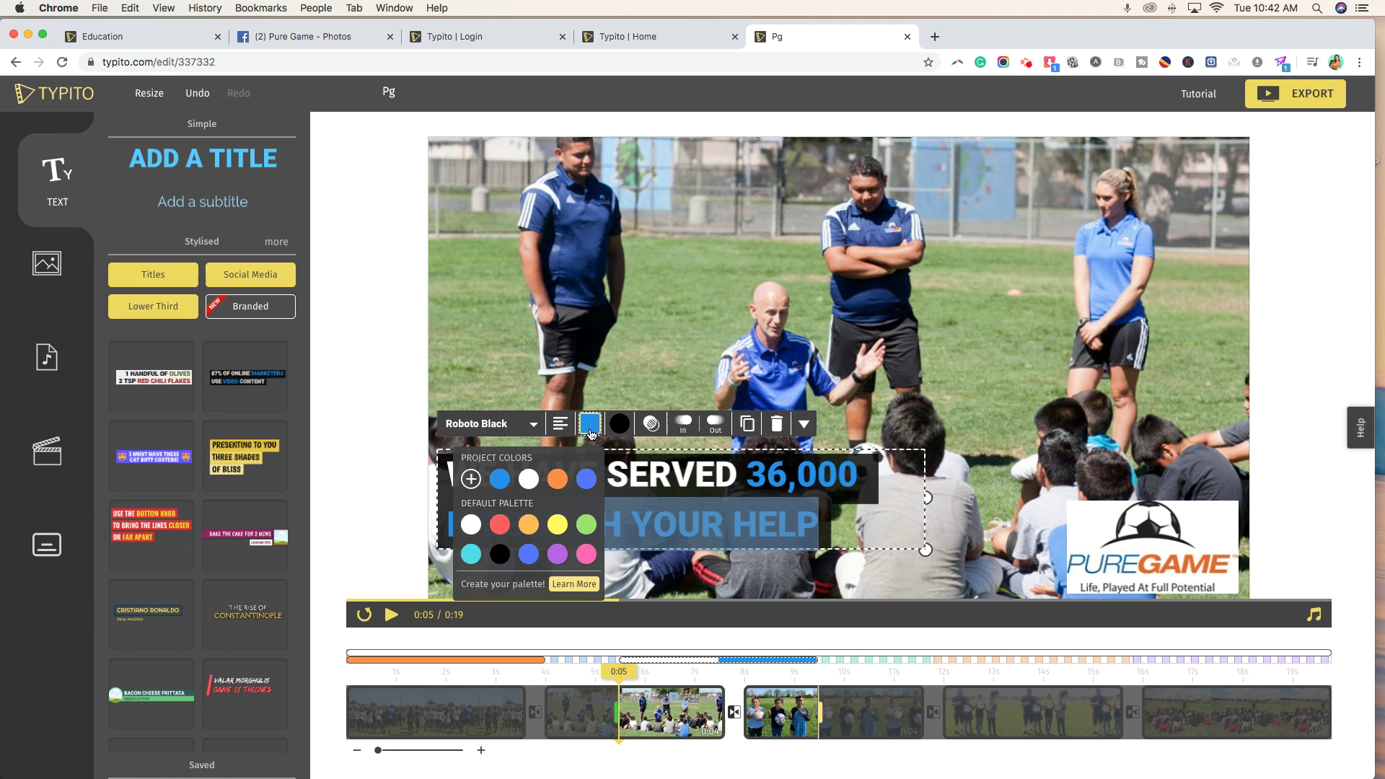
click(528, 482)
click(828, 593)
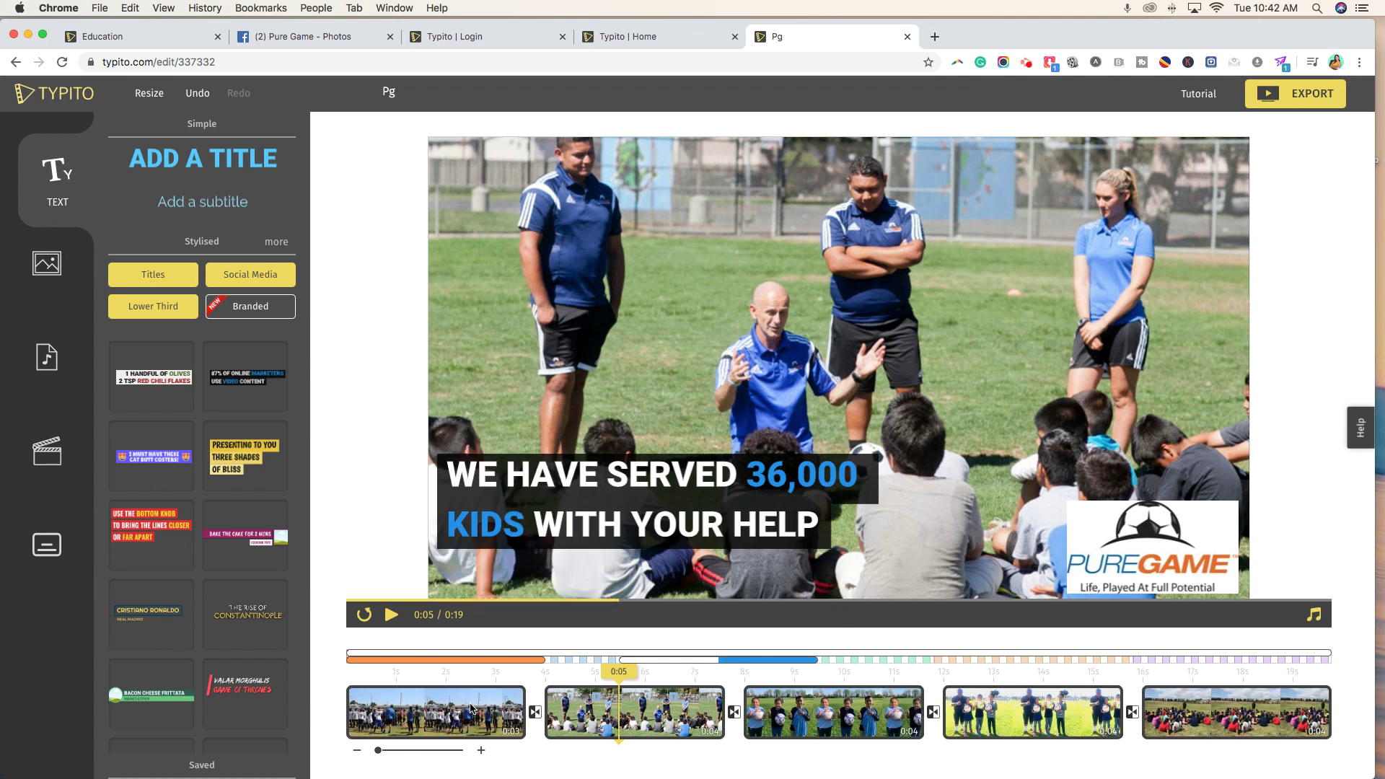
Move the "WE HAVE SERVED 36,000 KIDS" title on the timeline to start at 0:04, just after the first title.
drag(772, 666, 615, 664)
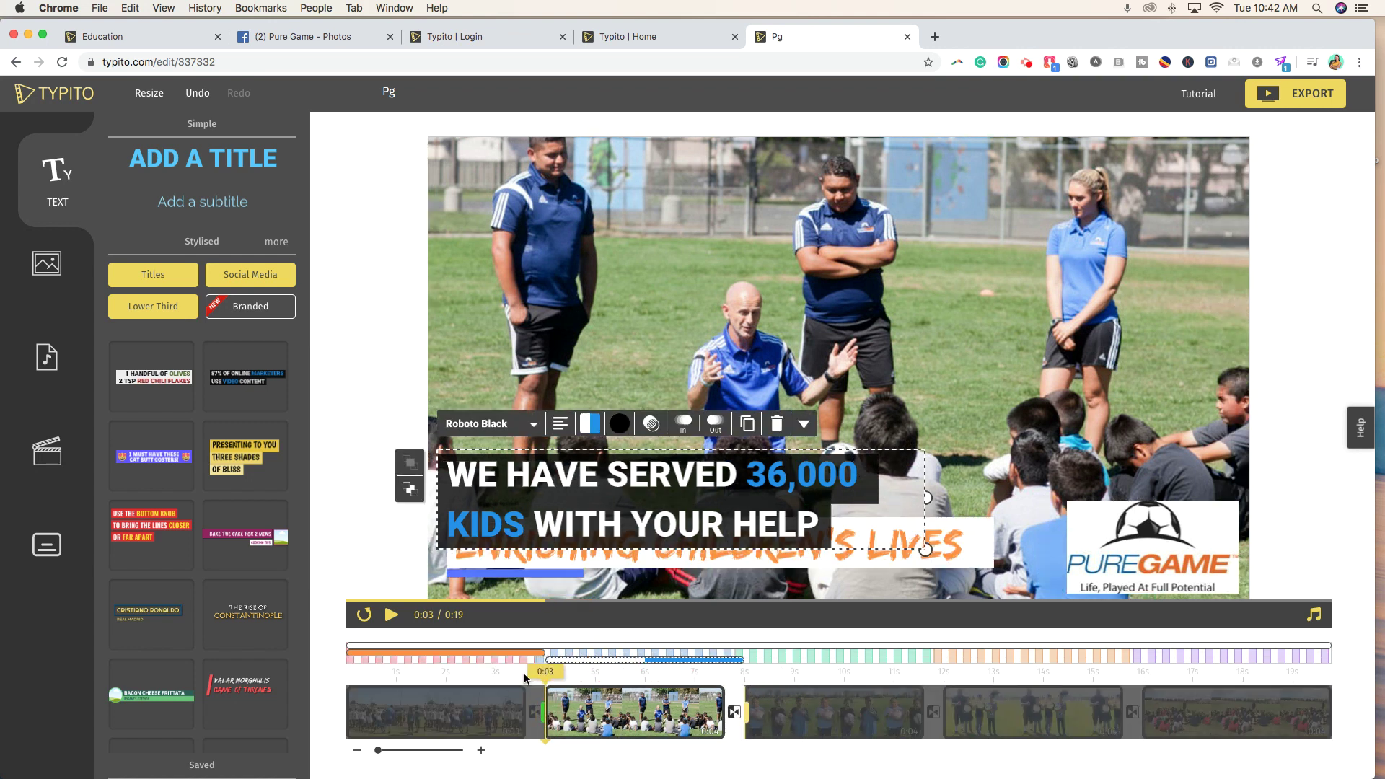
click(510, 697)
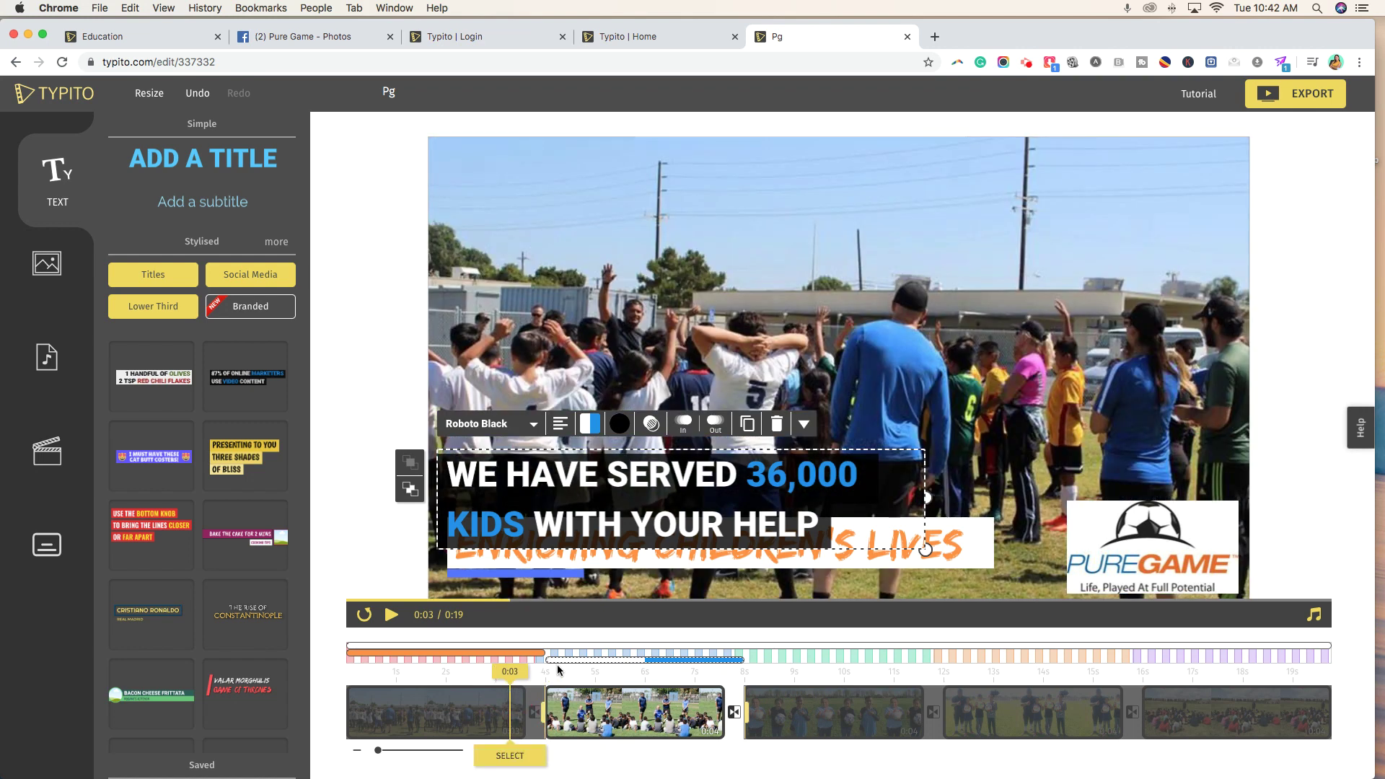
drag(567, 664, 553, 662)
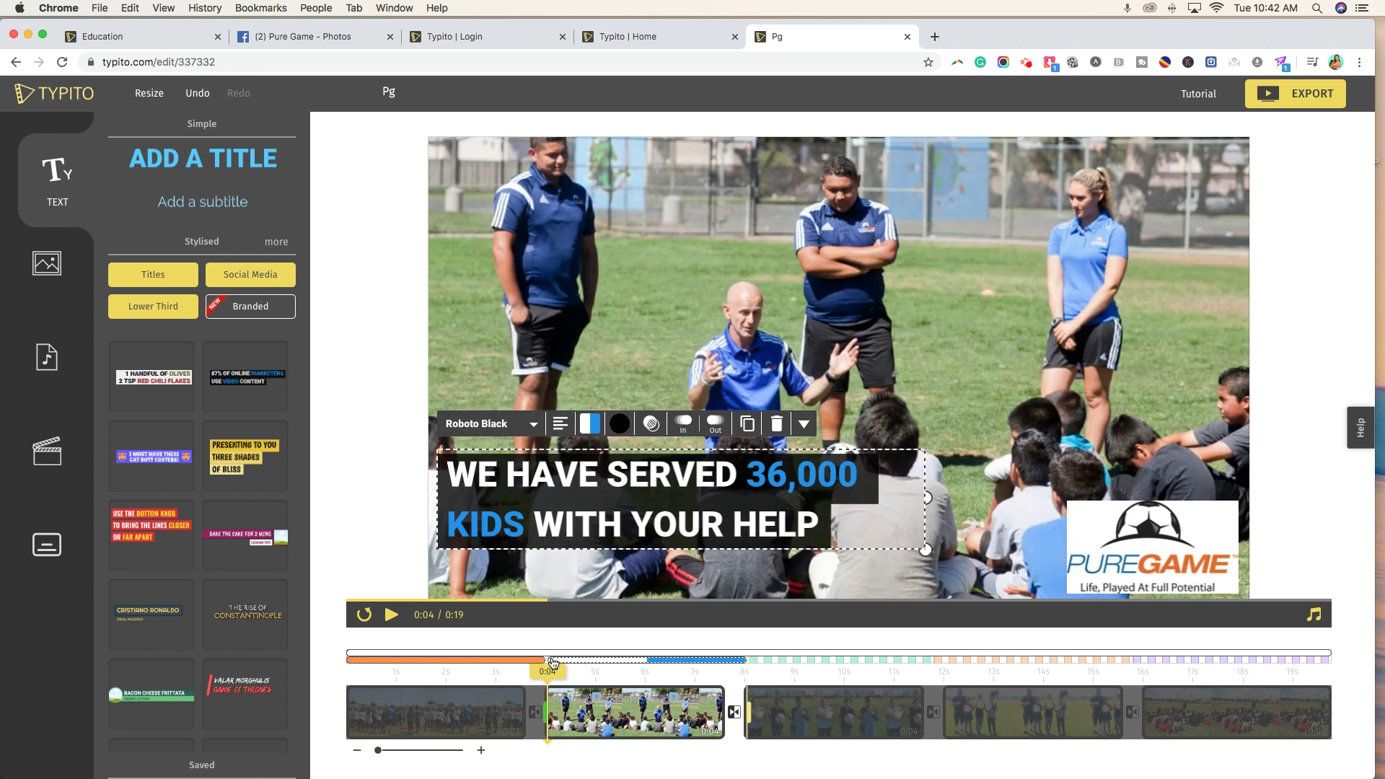
Play back the video twice from the end of the first clip to check the second title's timing, and stop in the third clip.
click(518, 694)
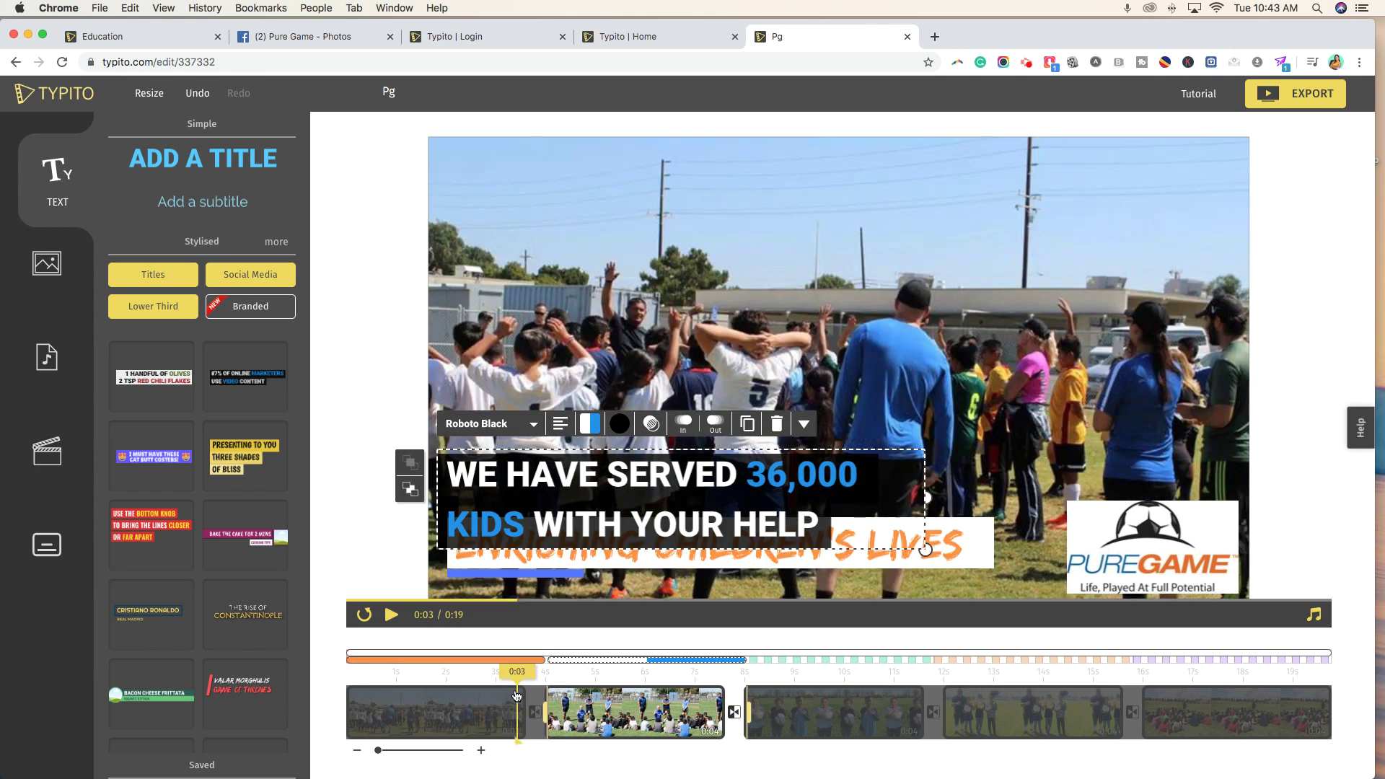
click(497, 692)
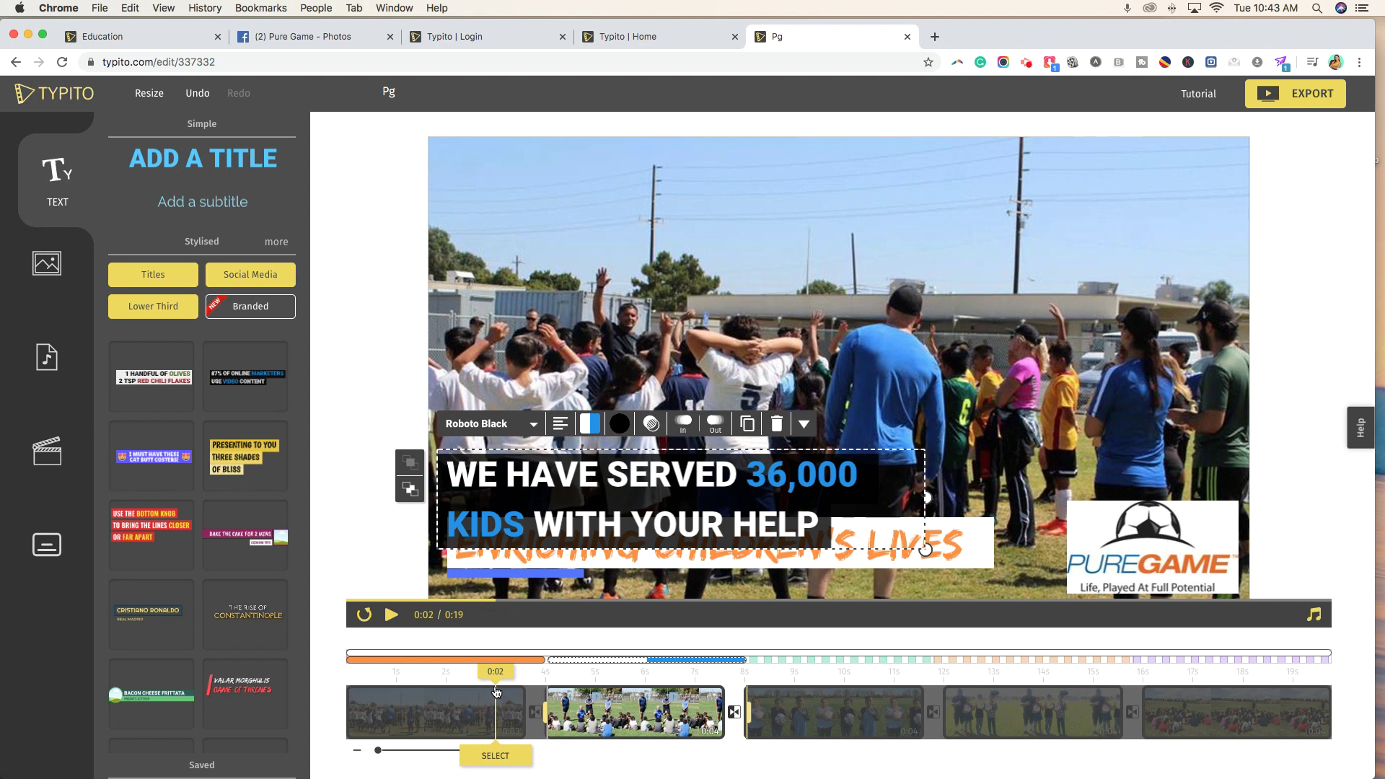
key(space)
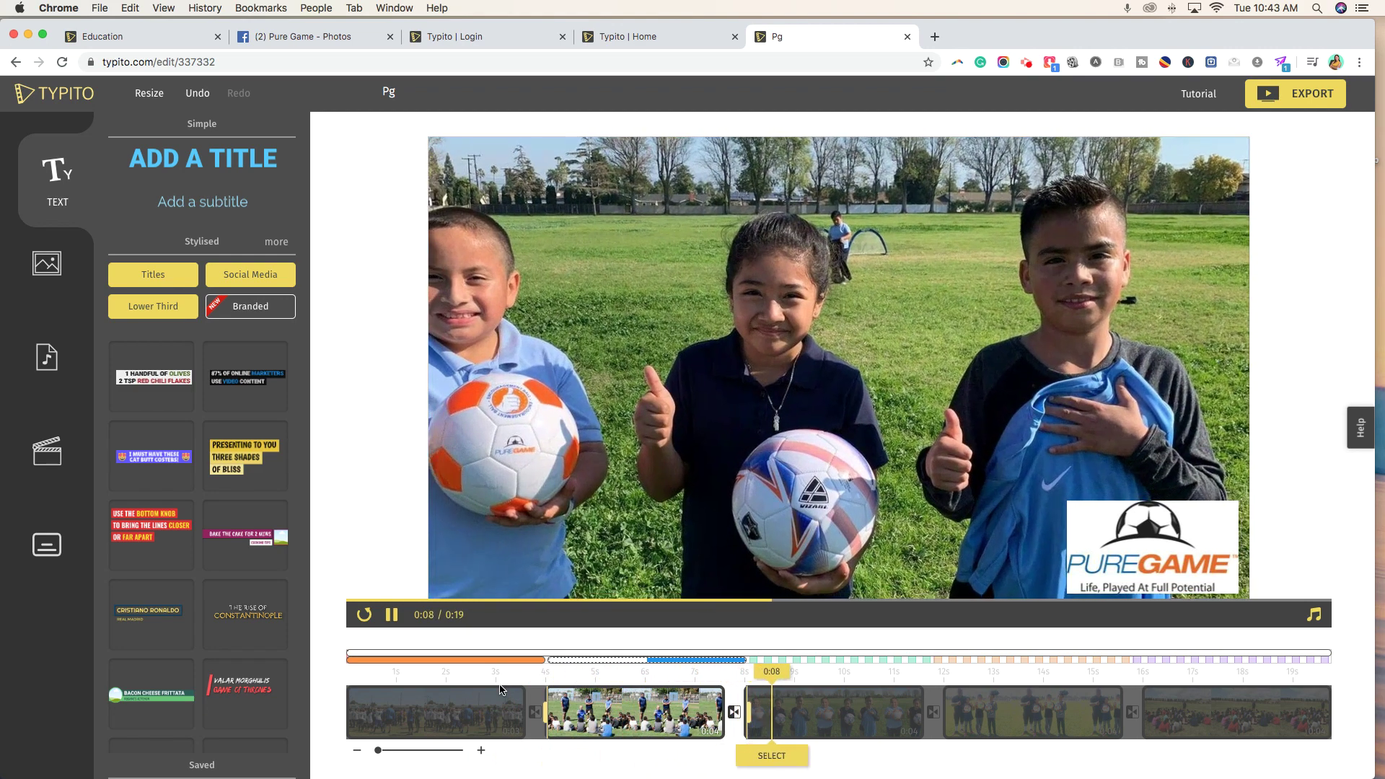
click(487, 704)
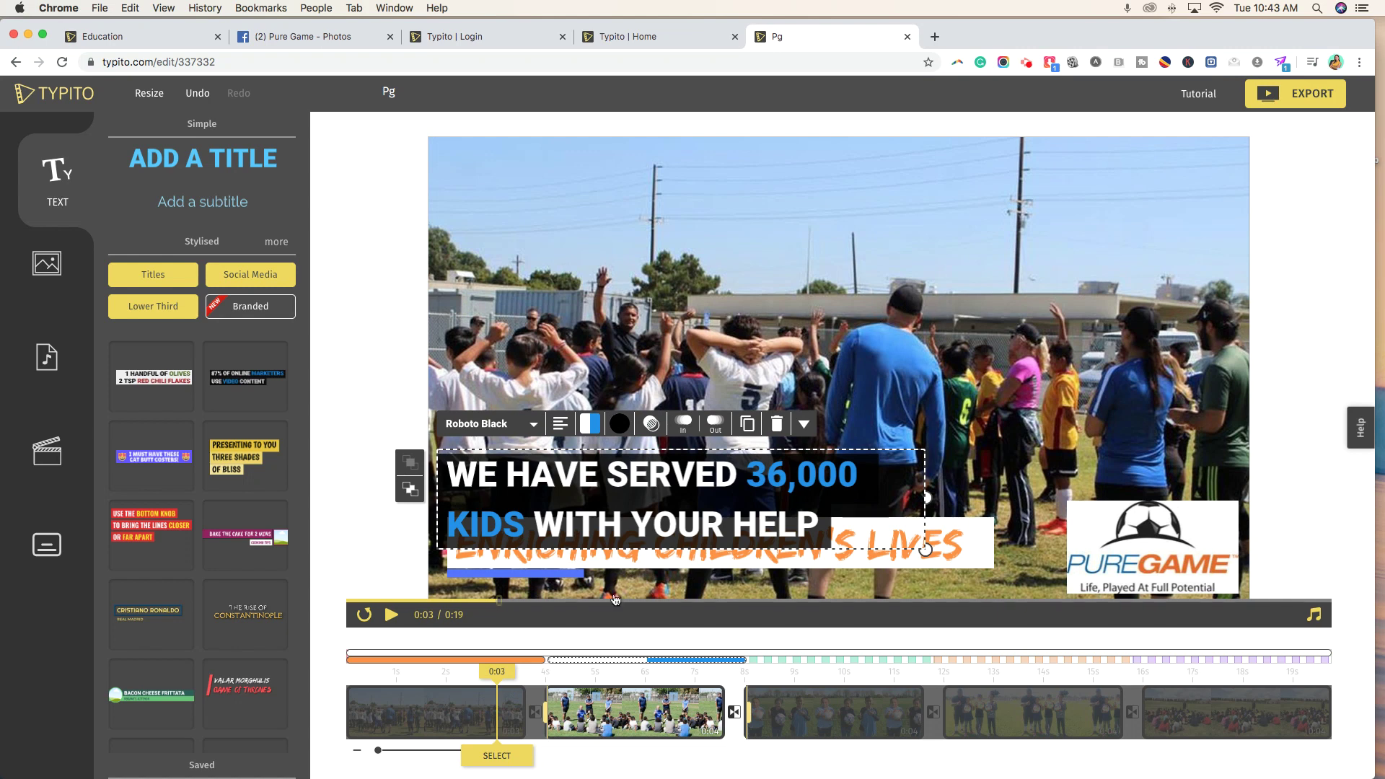
key(space)
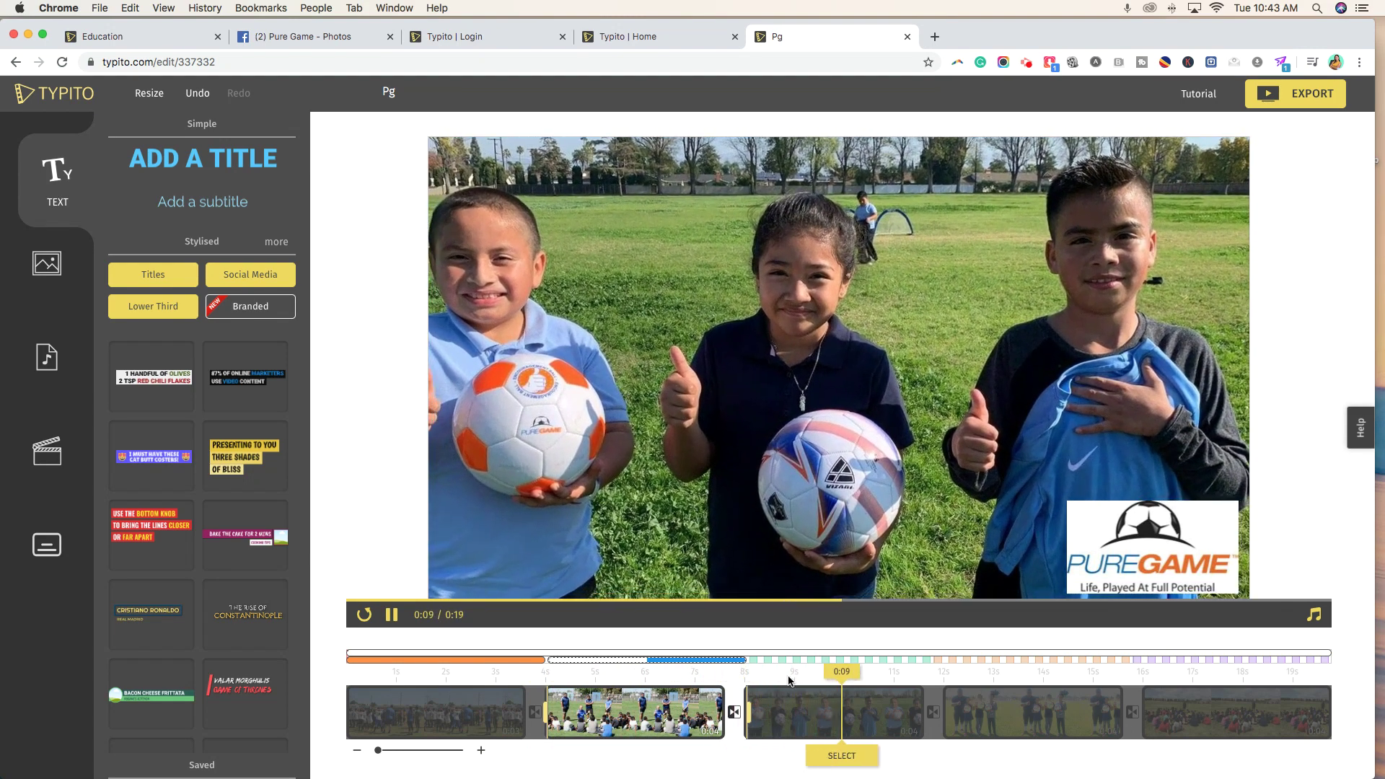
click(794, 713)
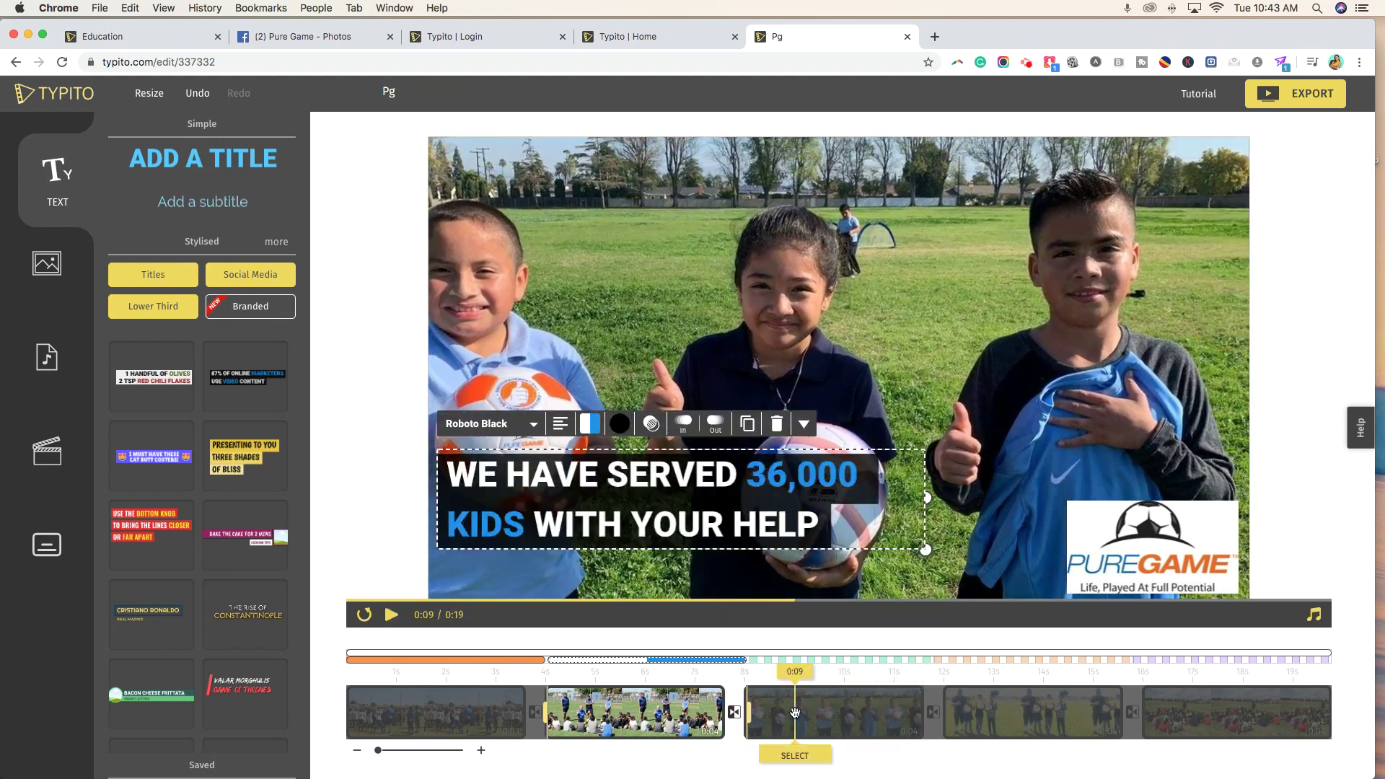
click(792, 714)
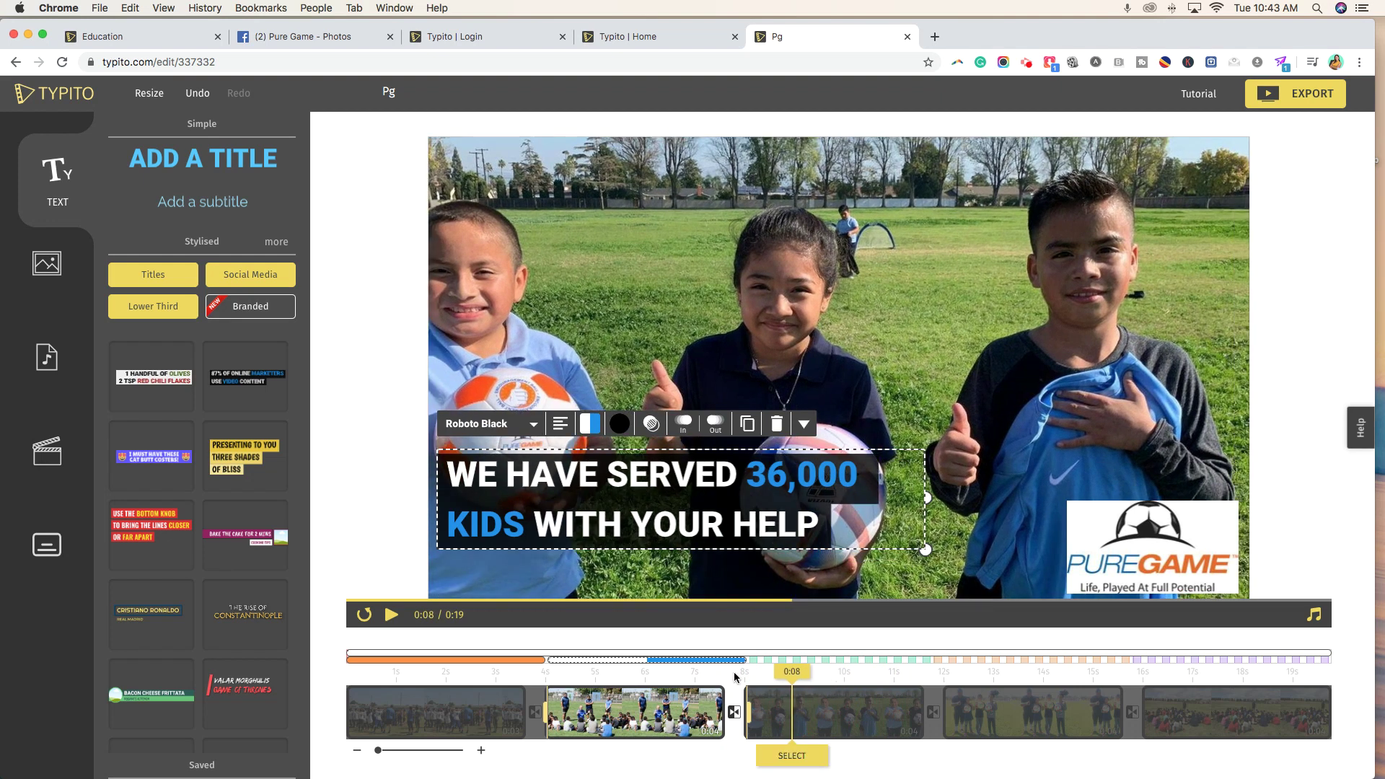
Nudge the second title slightly earlier so it ends where the third clip begins, and move the playhead to 0:10.
mouse_move(747, 664)
mouse_down()
mouse_move(721, 661)
mouse_move(743, 661)
mouse_up()
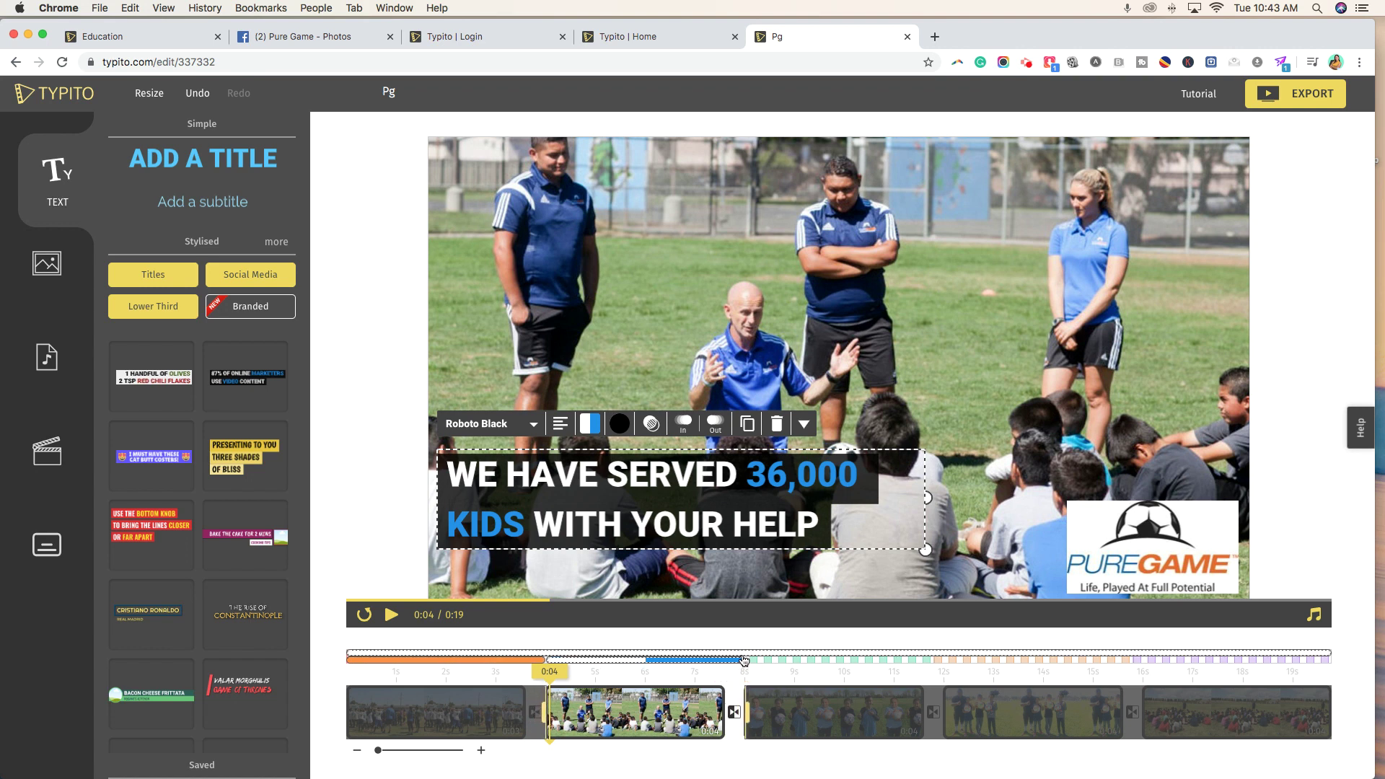
click(772, 715)
click(852, 710)
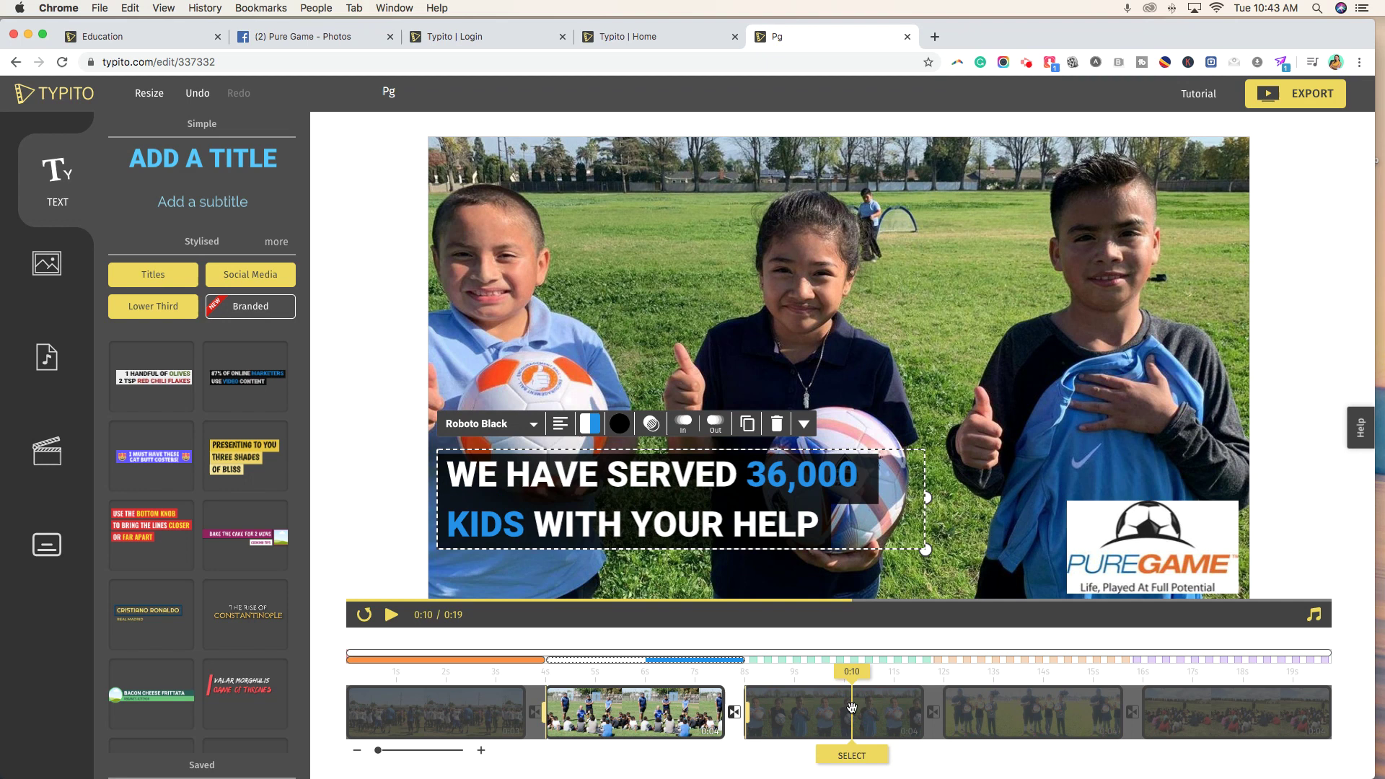
Place the playhead at 0:08 near the third clip's start and add the "87% OF ONLINE MARKETERS USE VIDEO CONTENT" stylised title.
click(796, 709)
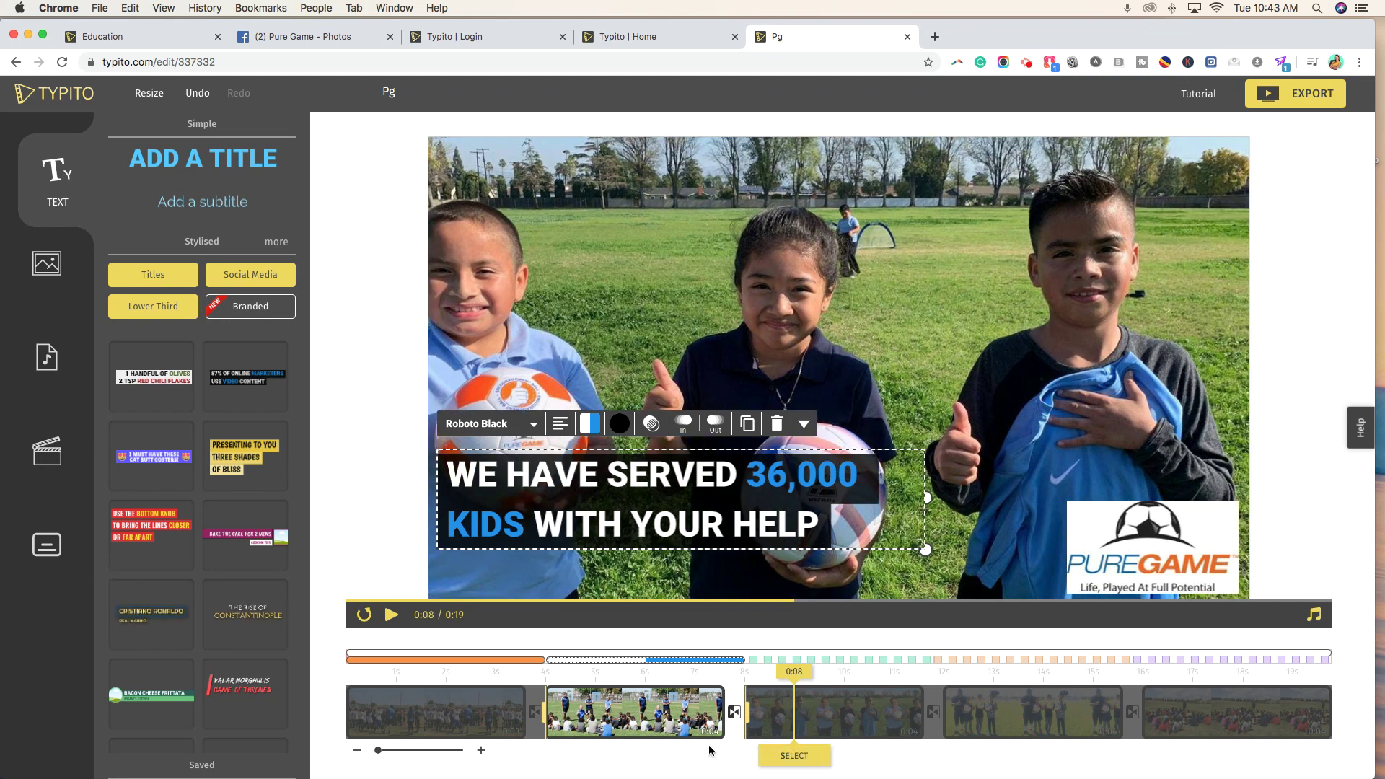
click(767, 689)
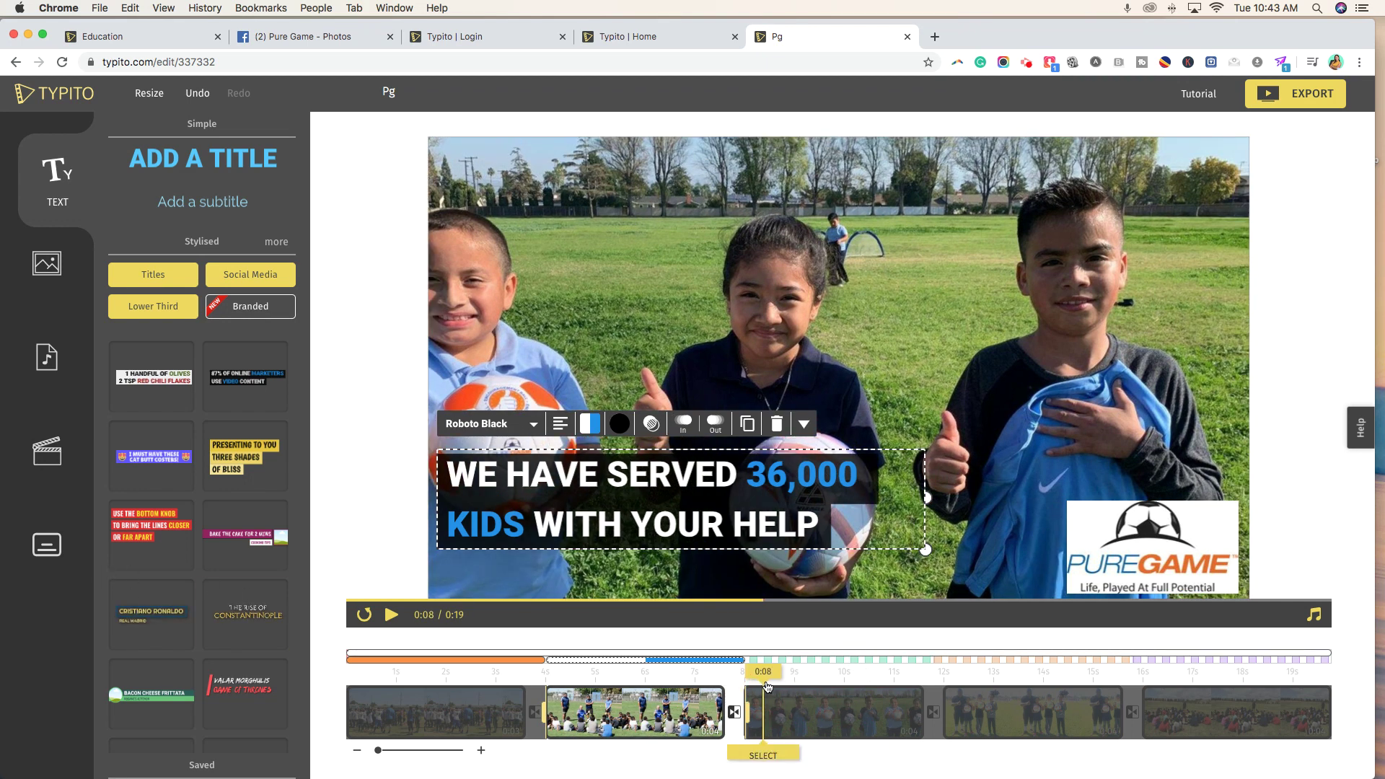
click(771, 665)
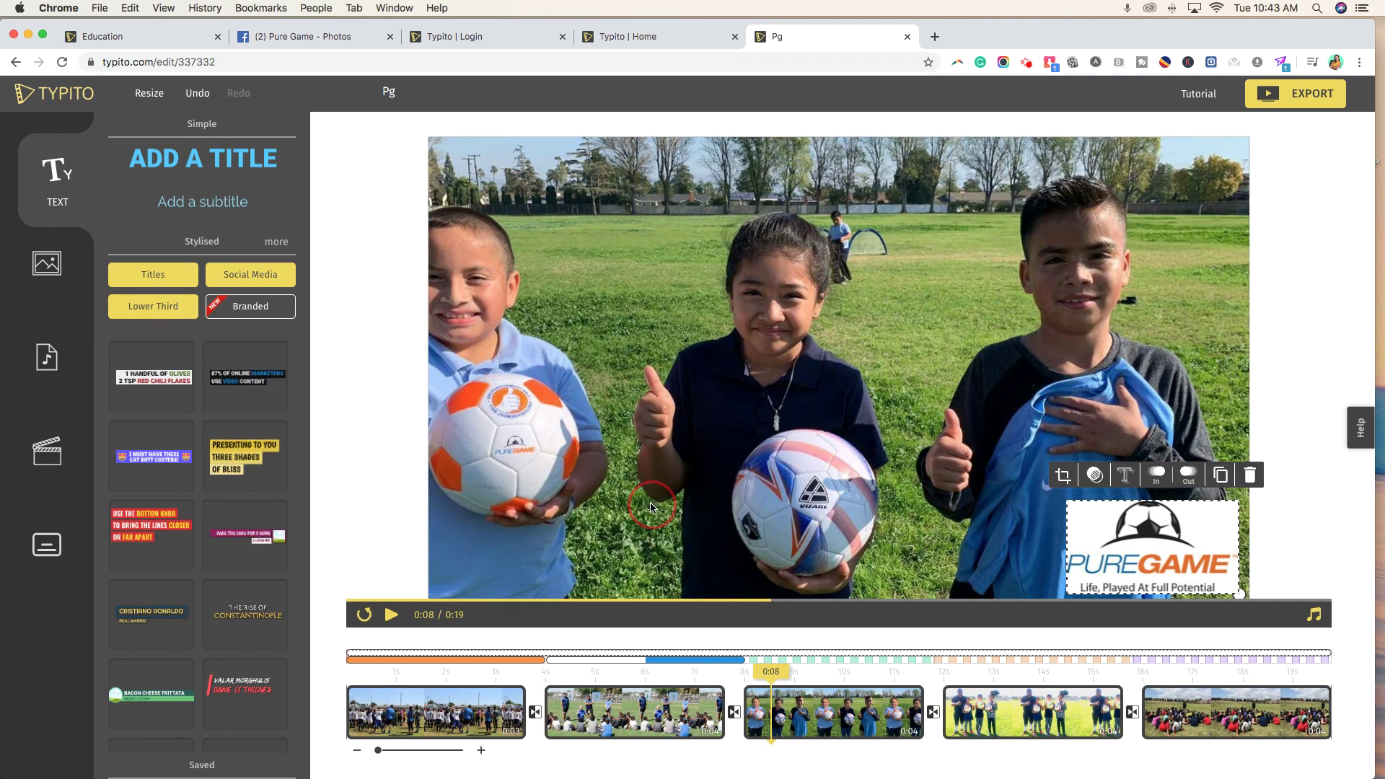
click(242, 390)
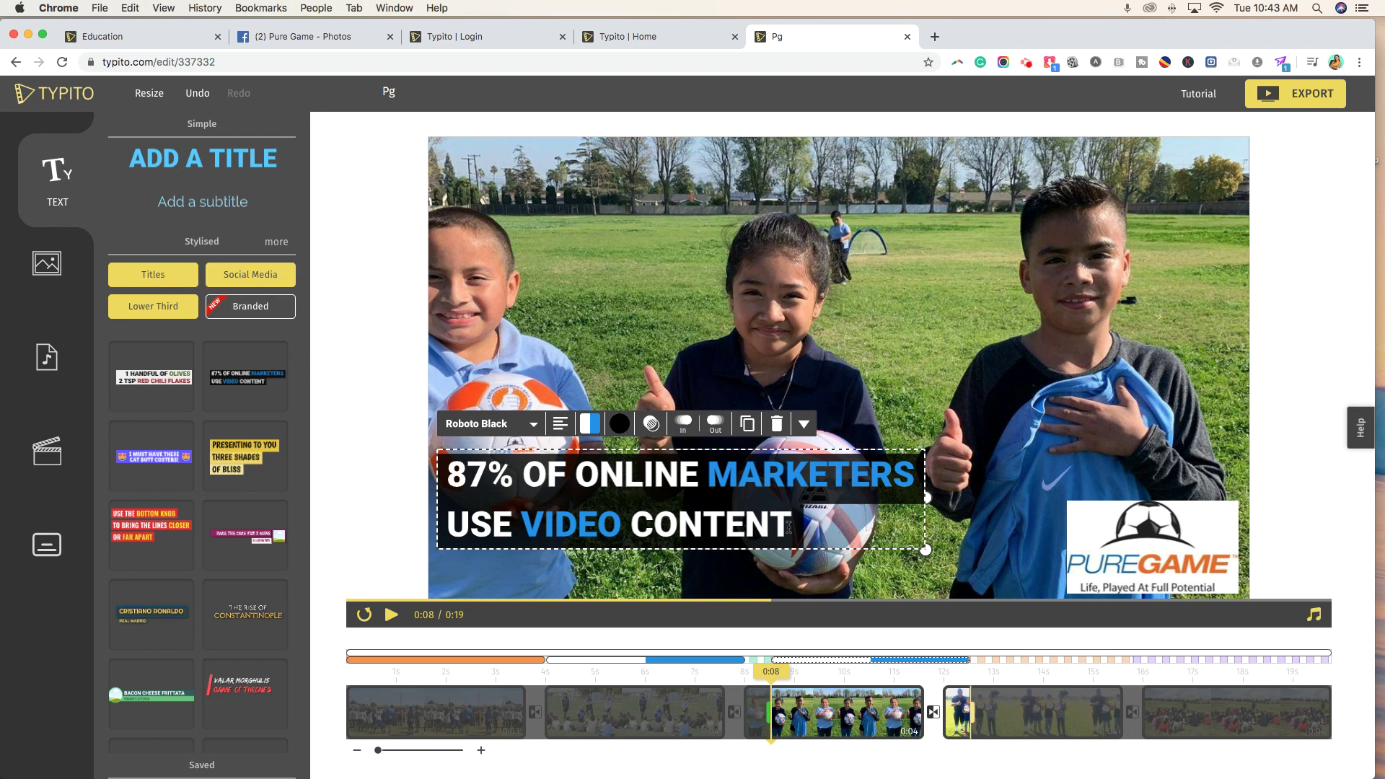
Replace the new title's text with "WE HAVE PROVIDED 32,000 EDUCATIONAL HOURS".
drag(789, 527, 411, 483)
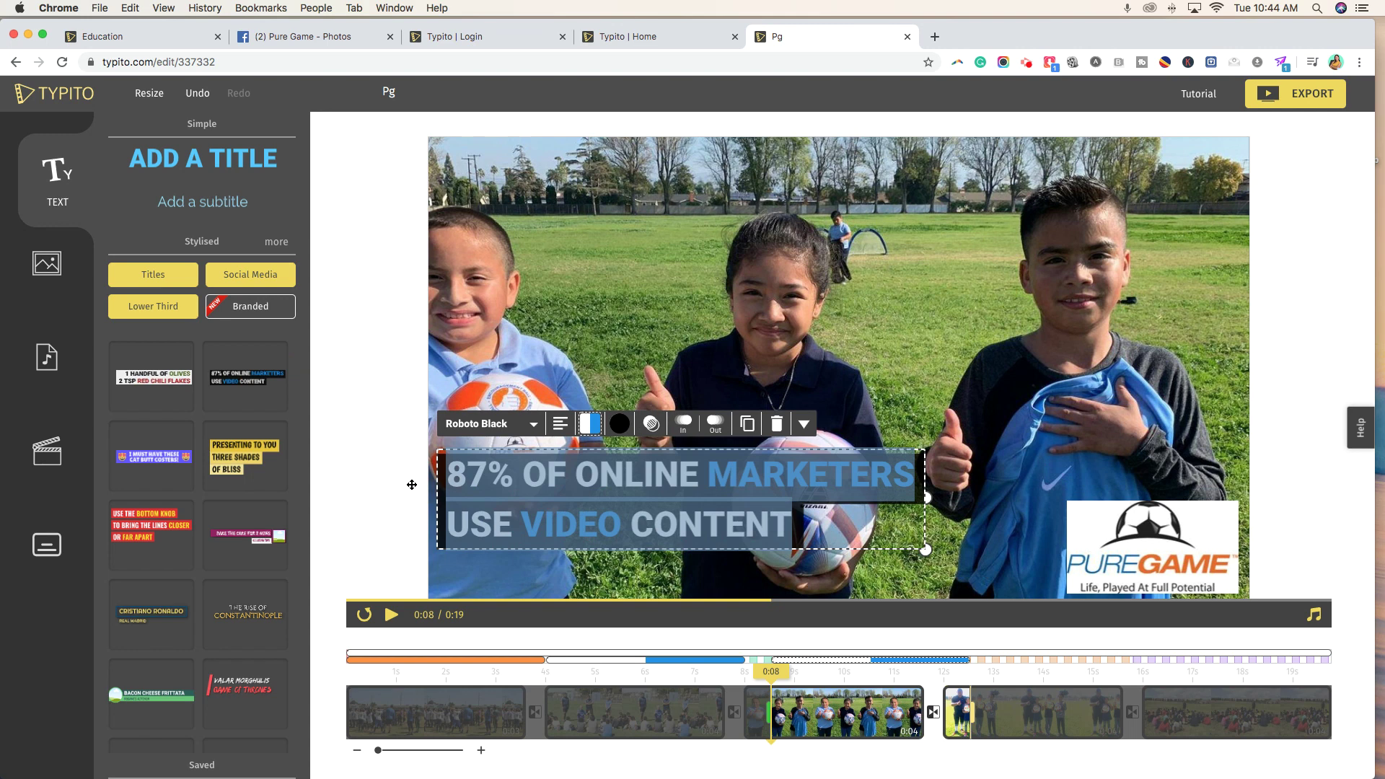
text(WE PROVID)
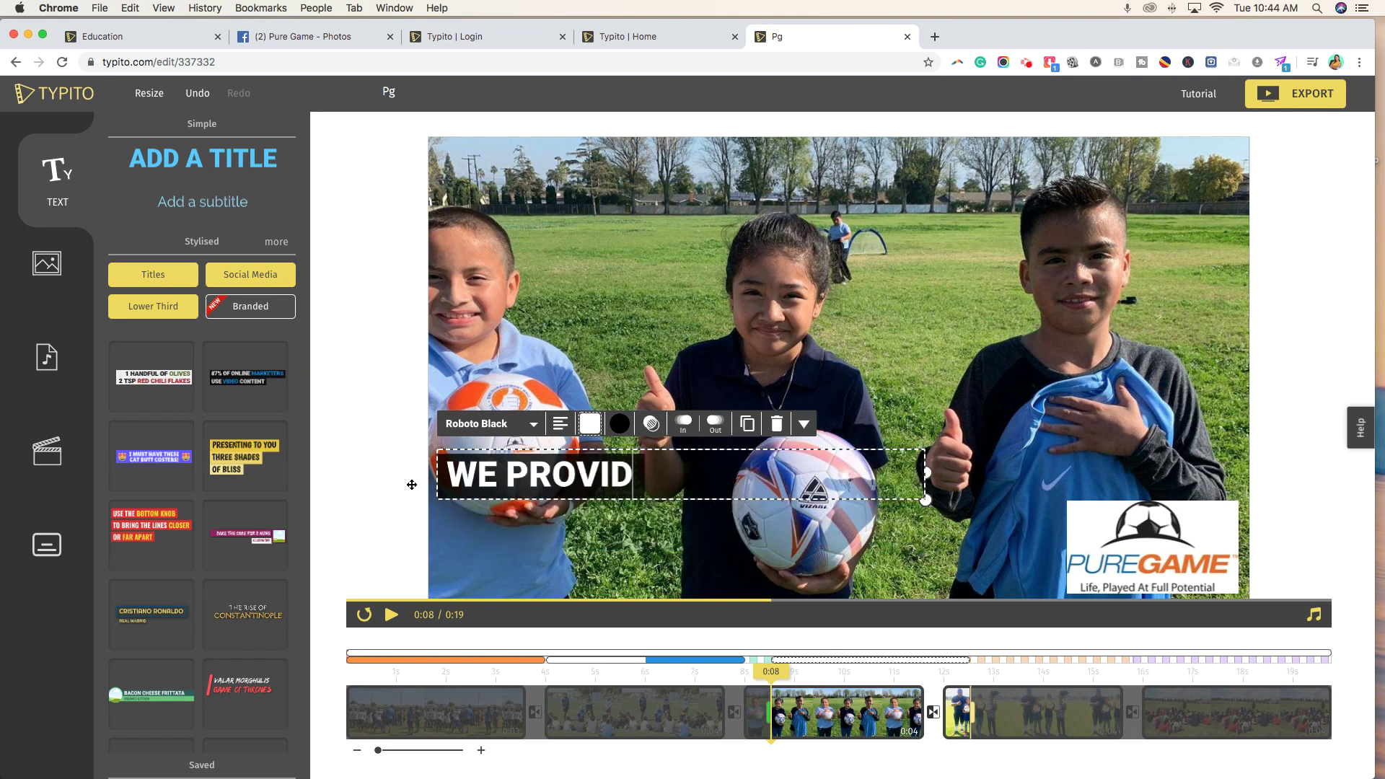
key(BackSpace)
key(BackSpace)
key(BackSpace)
key(BackSpace)
key(BackSpace)
key(BackSpace)
text(HAVE)
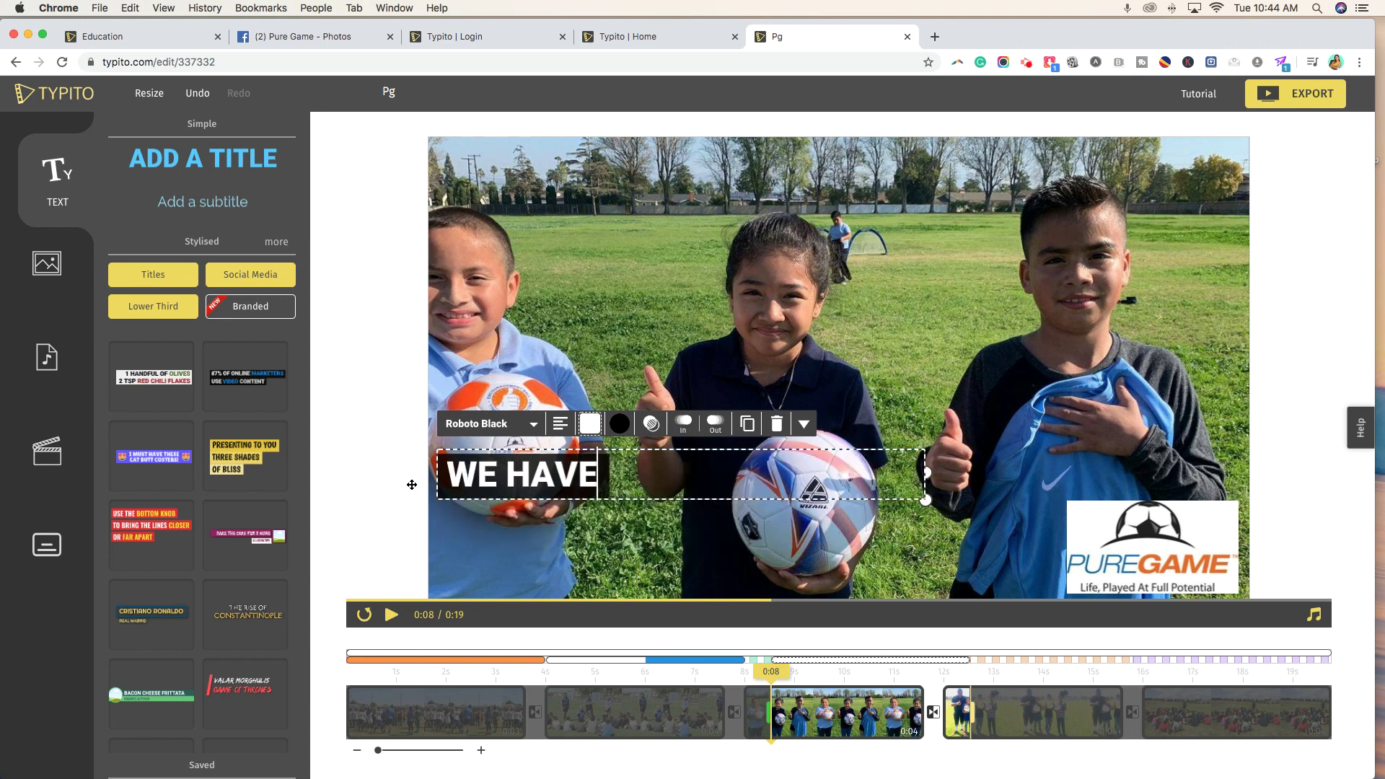
text( PROVIDED )
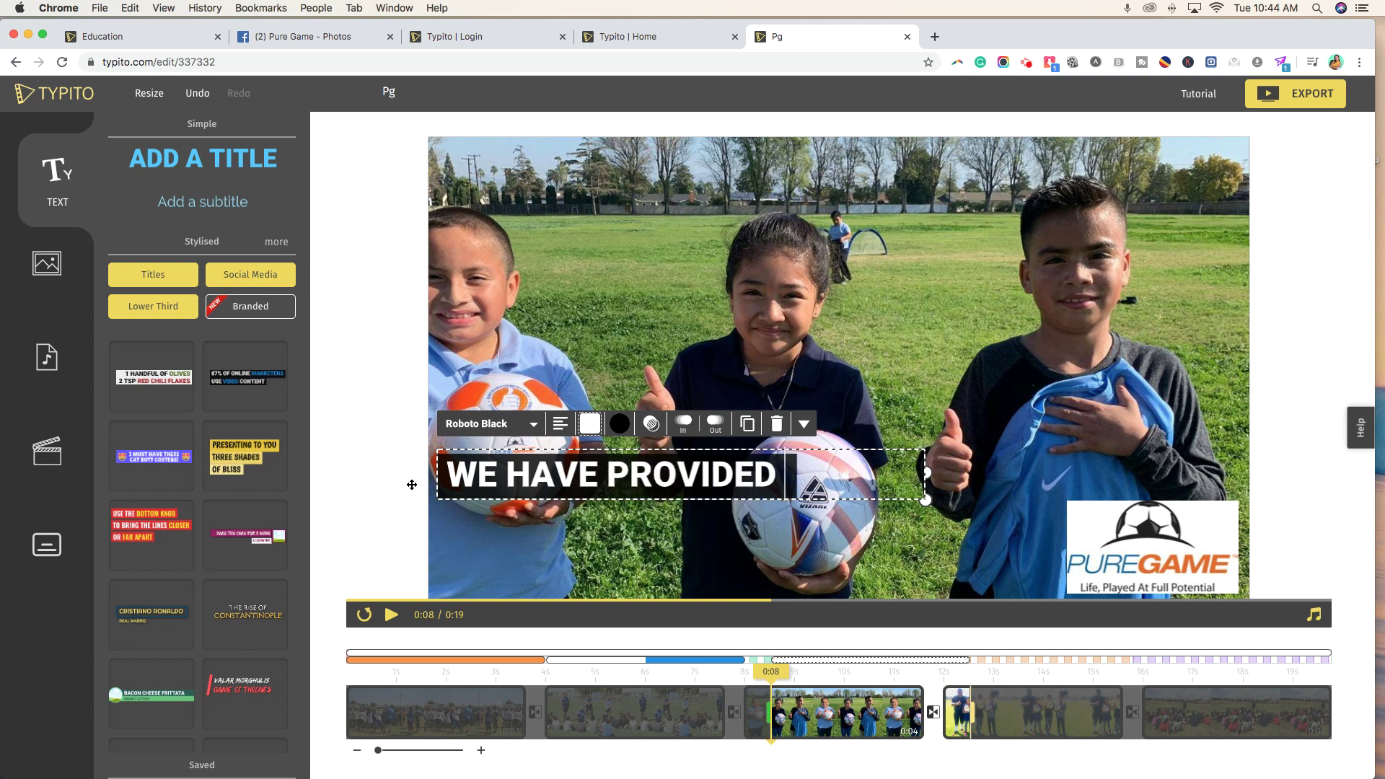
text(32,000 EDU)
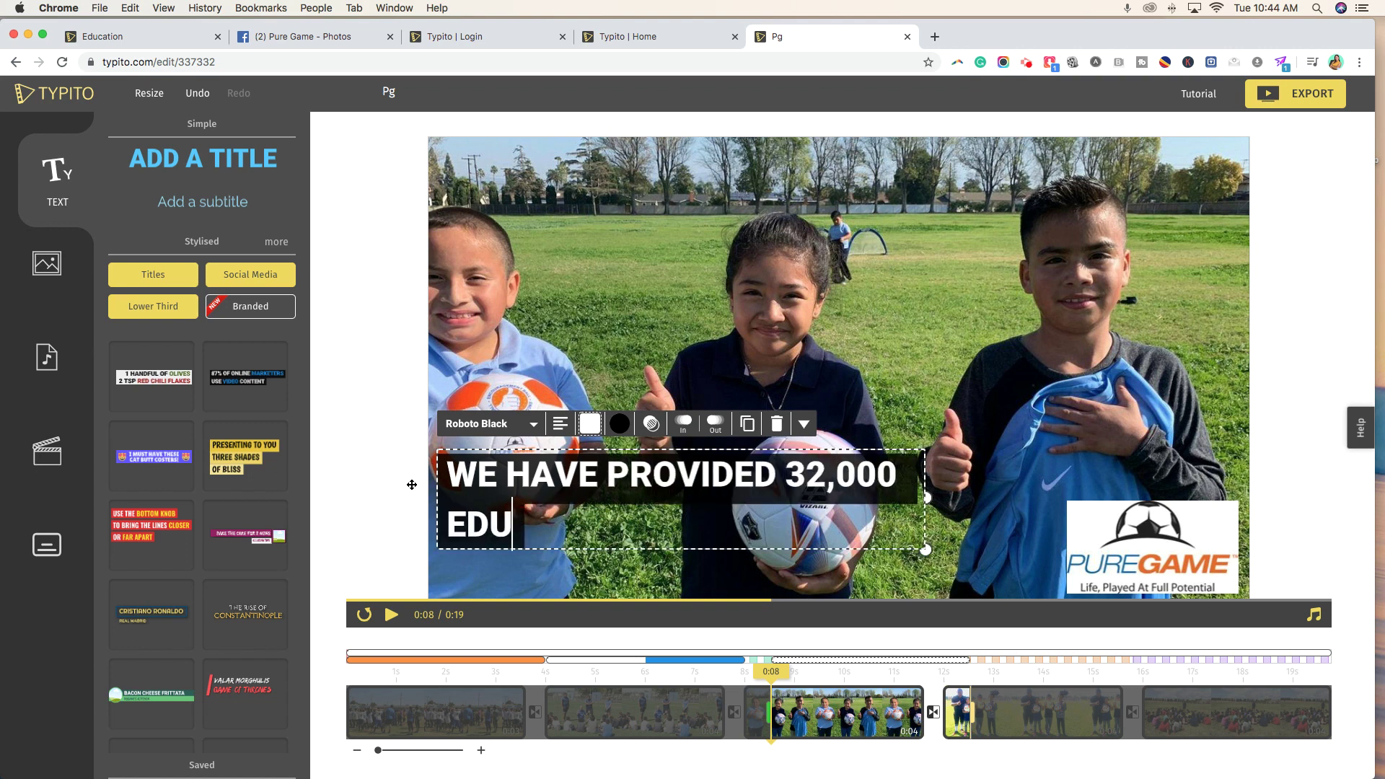
text(CATIONAL HOURS)
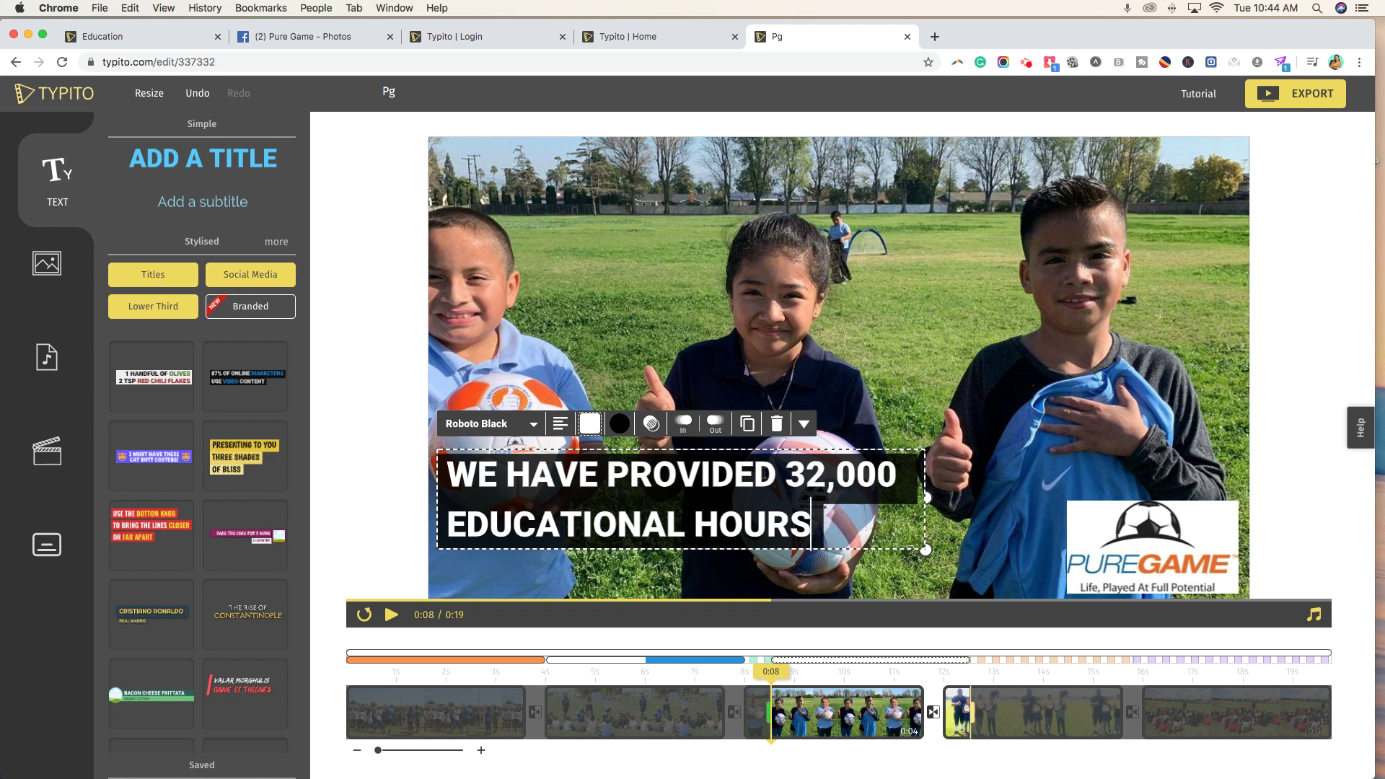
Recolour "32,000 EDUCATIONAL HOURS" blue in the third title and deselect the title.
drag(785, 473, 813, 530)
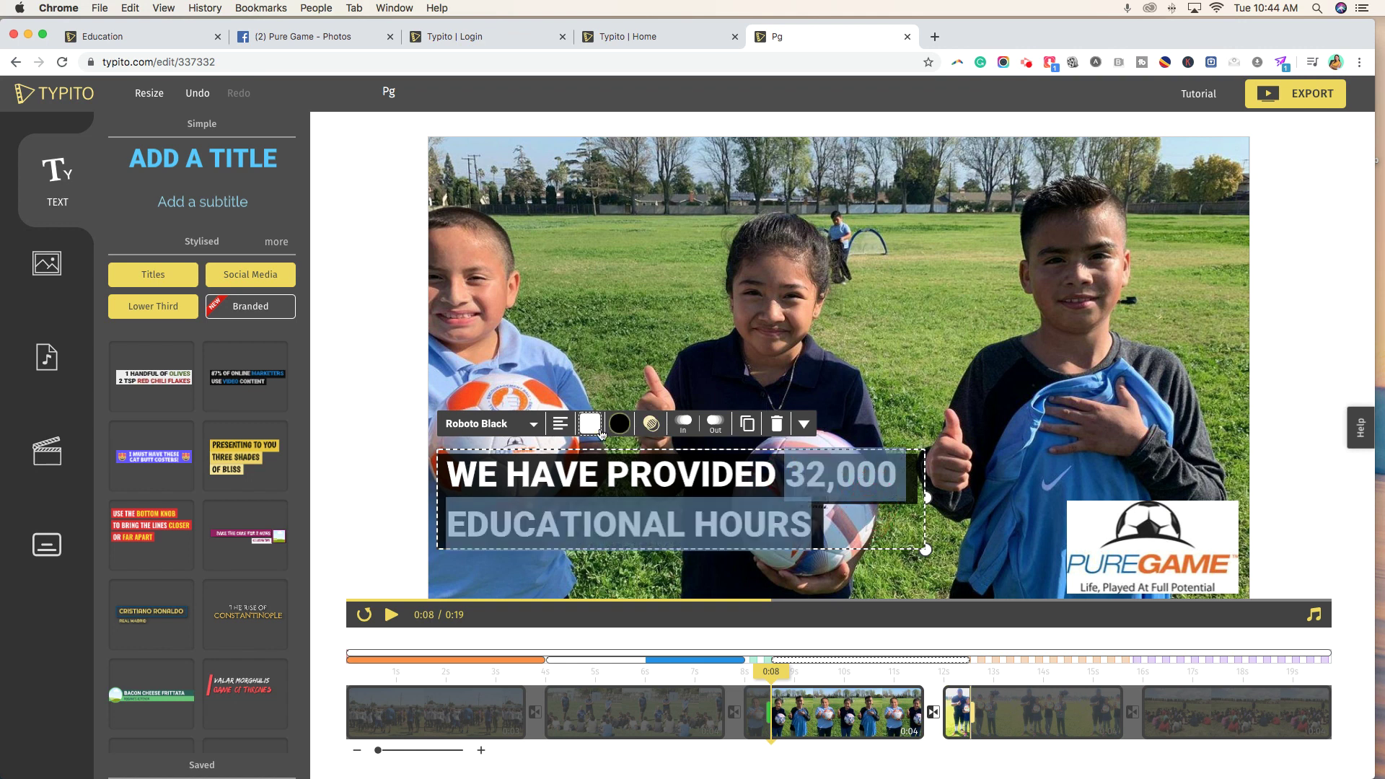
click(591, 424)
click(586, 479)
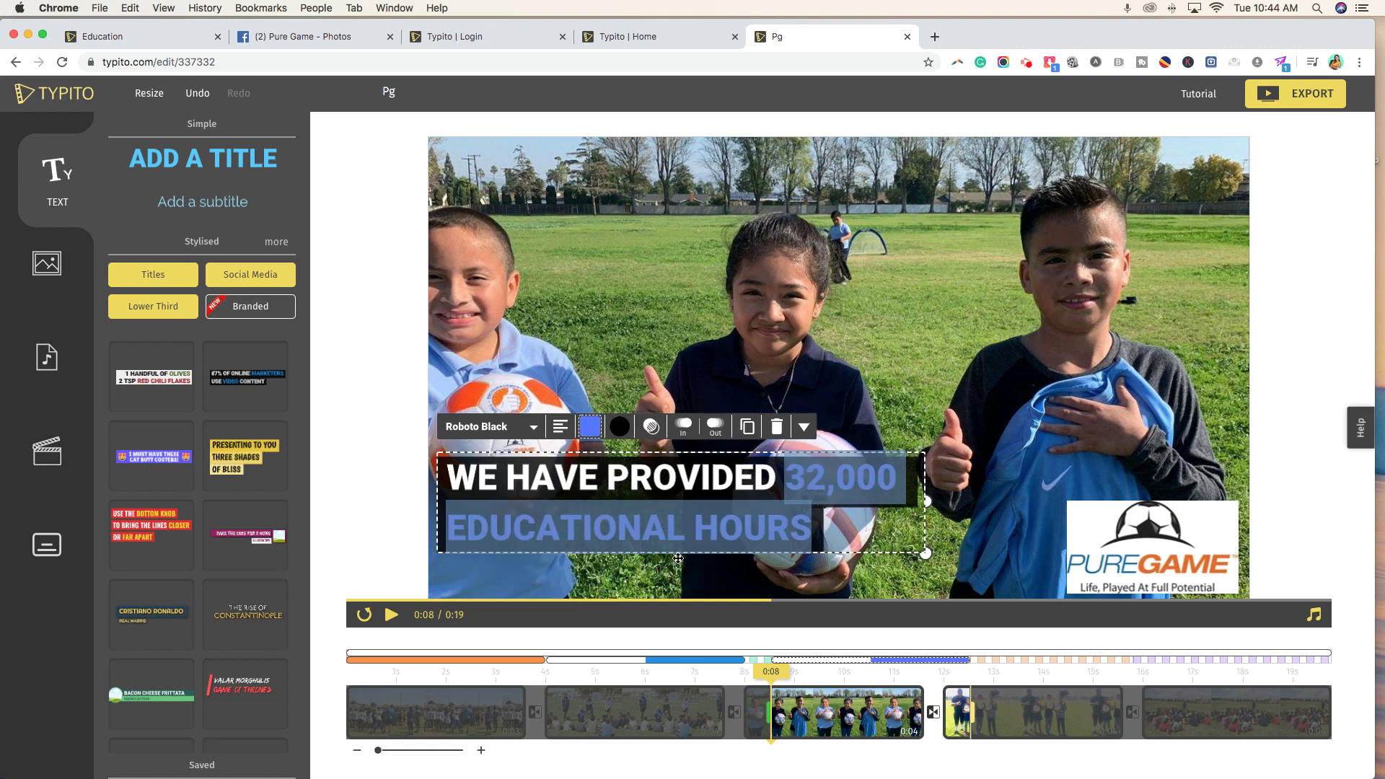
click(789, 585)
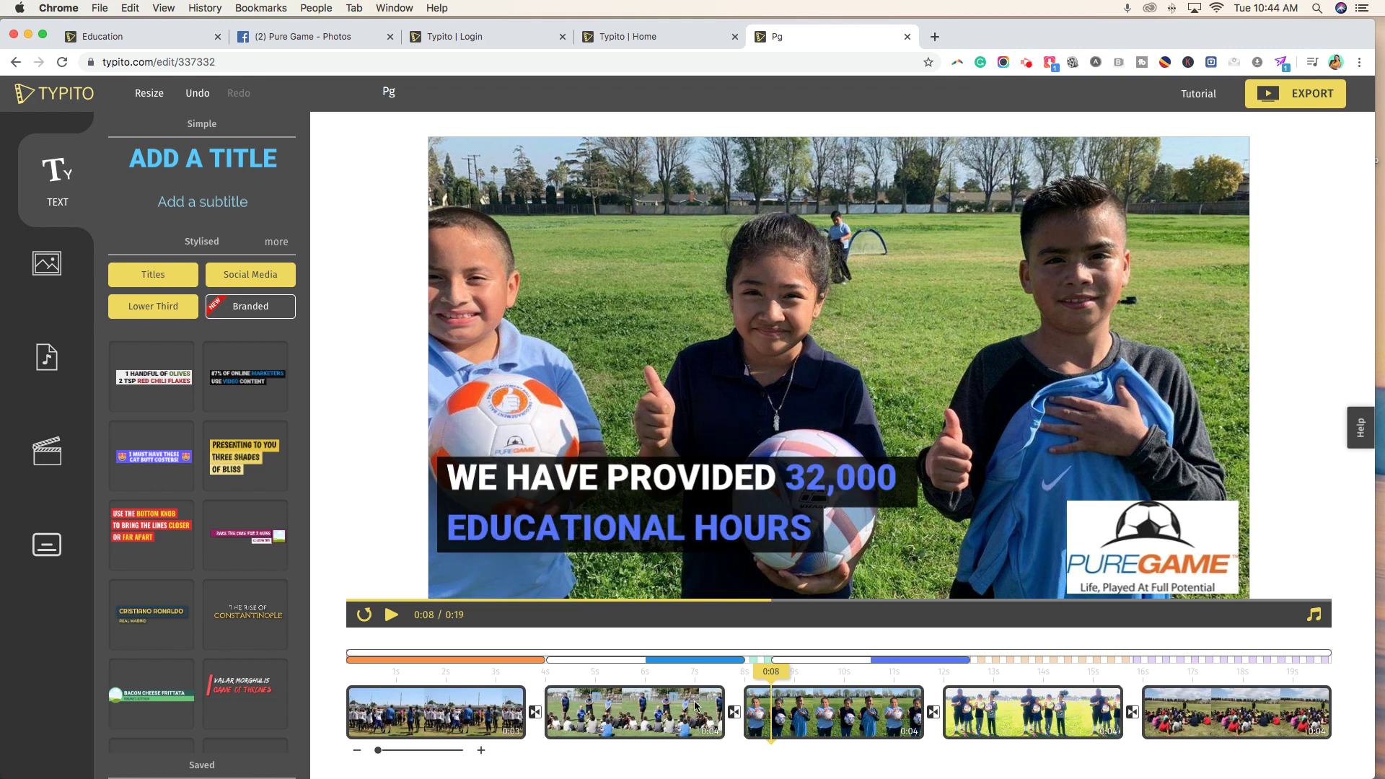
Move the third title on the timeline to the third clip's start at 0:08 and play back the video from the first clip.
click(814, 658)
drag(792, 659, 707, 672)
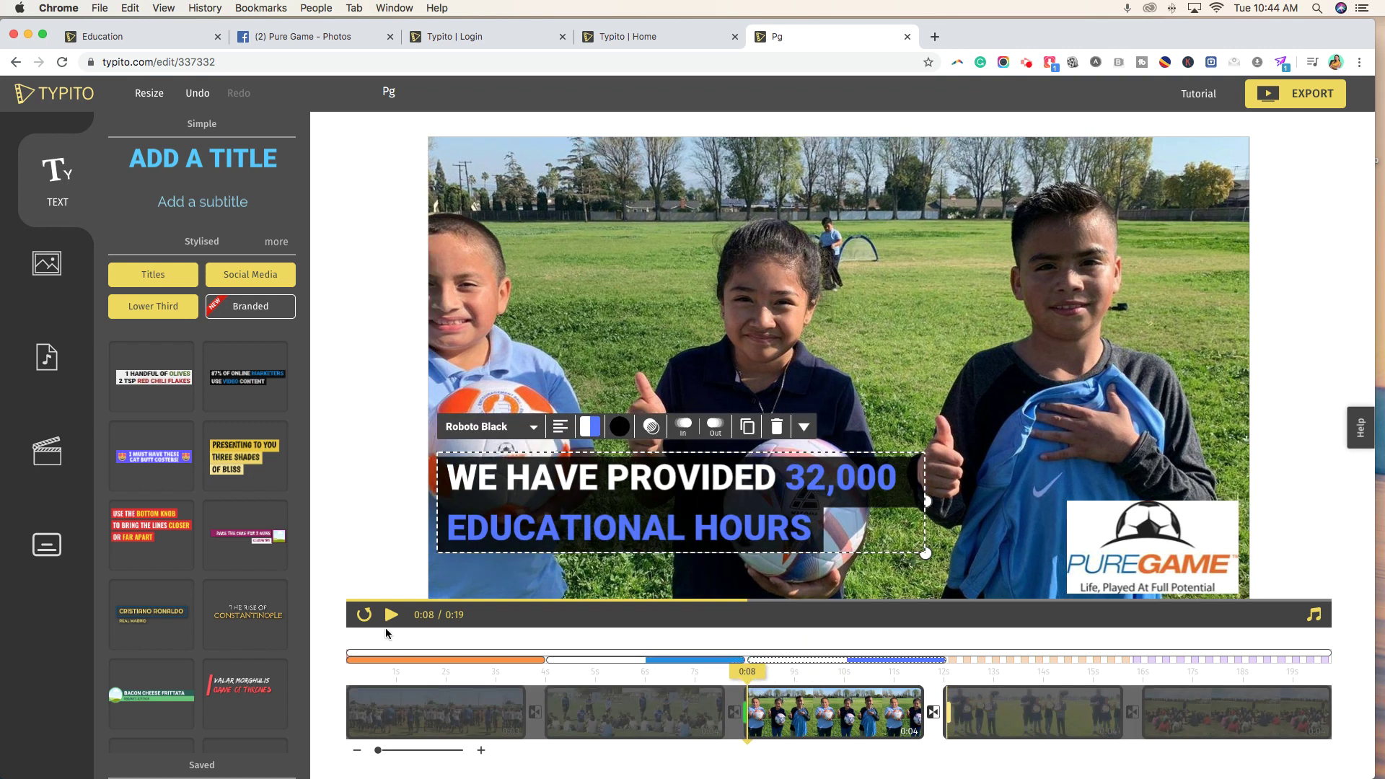
click(395, 700)
click(394, 619)
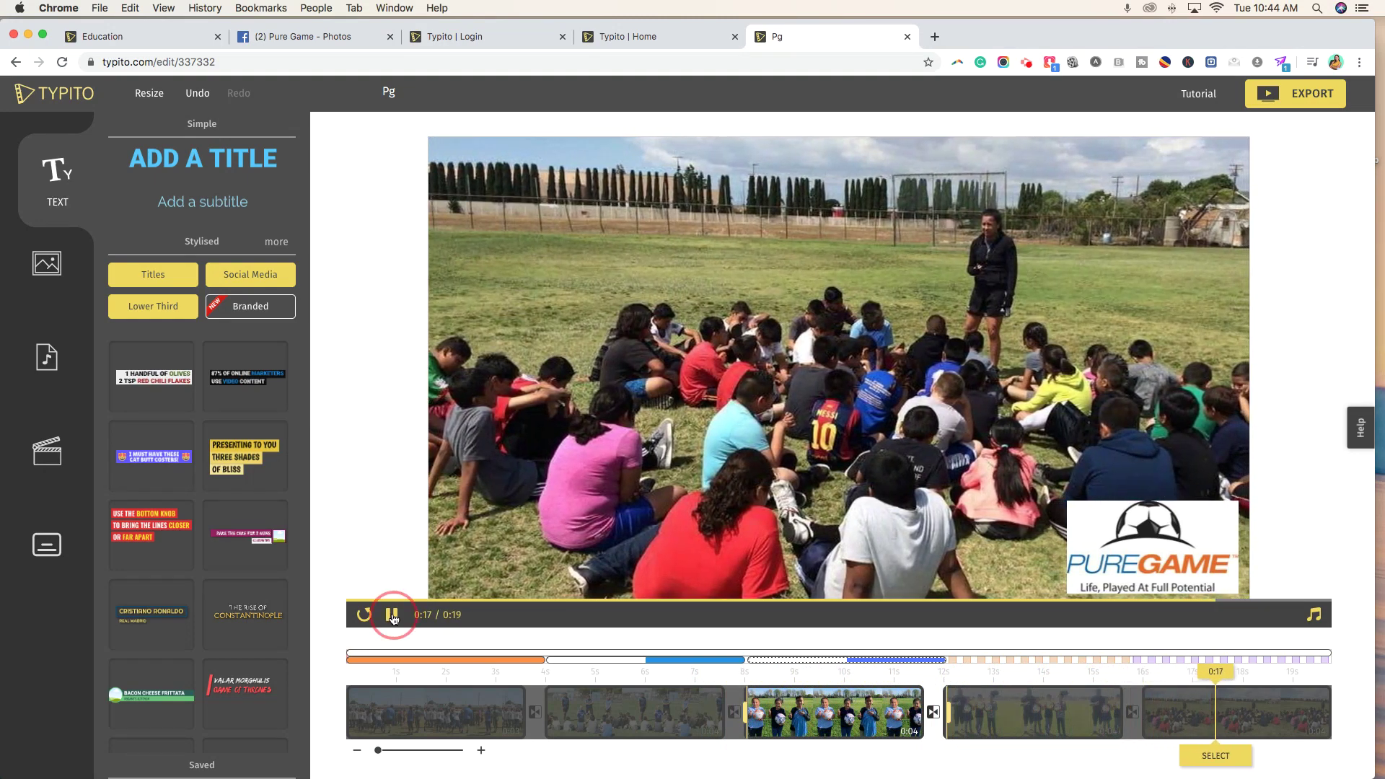
click(391, 616)
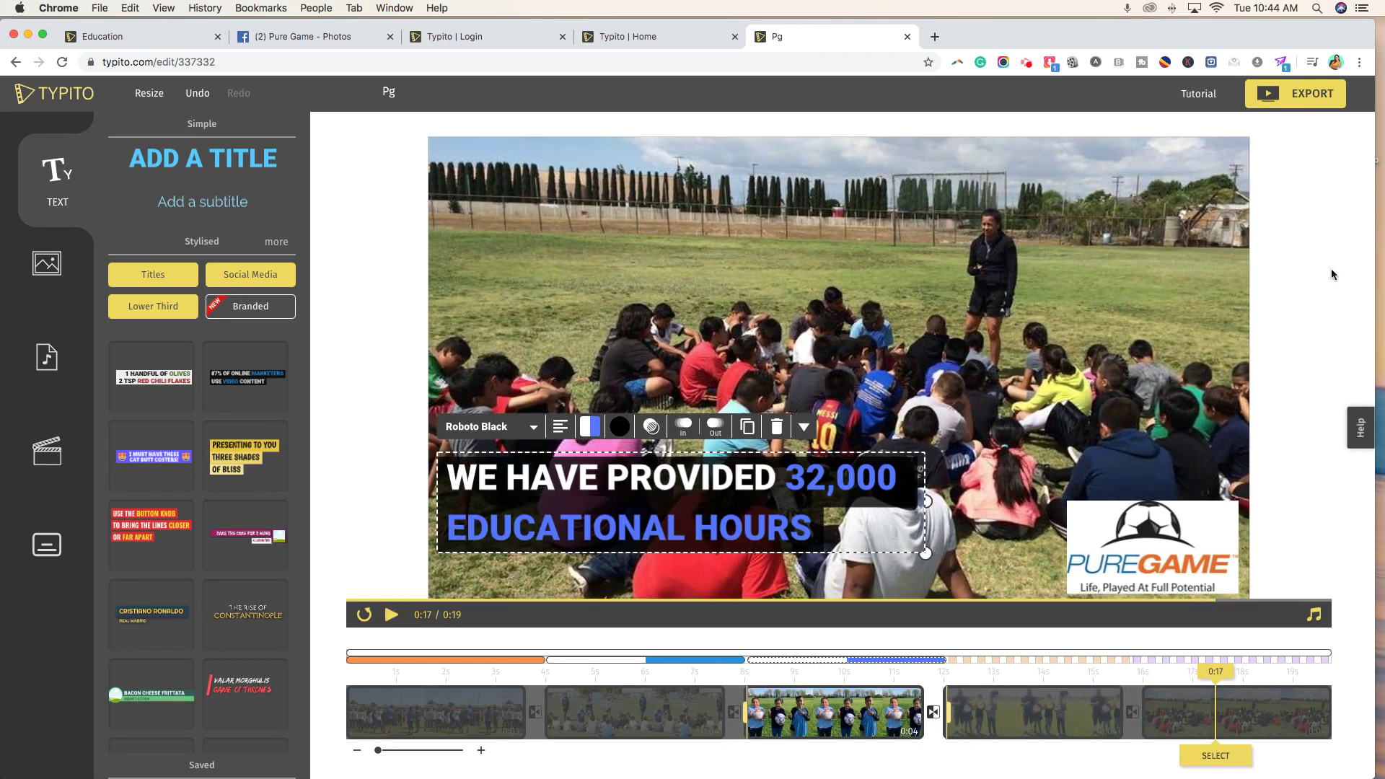
Export the project as a video and copy its public share link.
click(1291, 103)
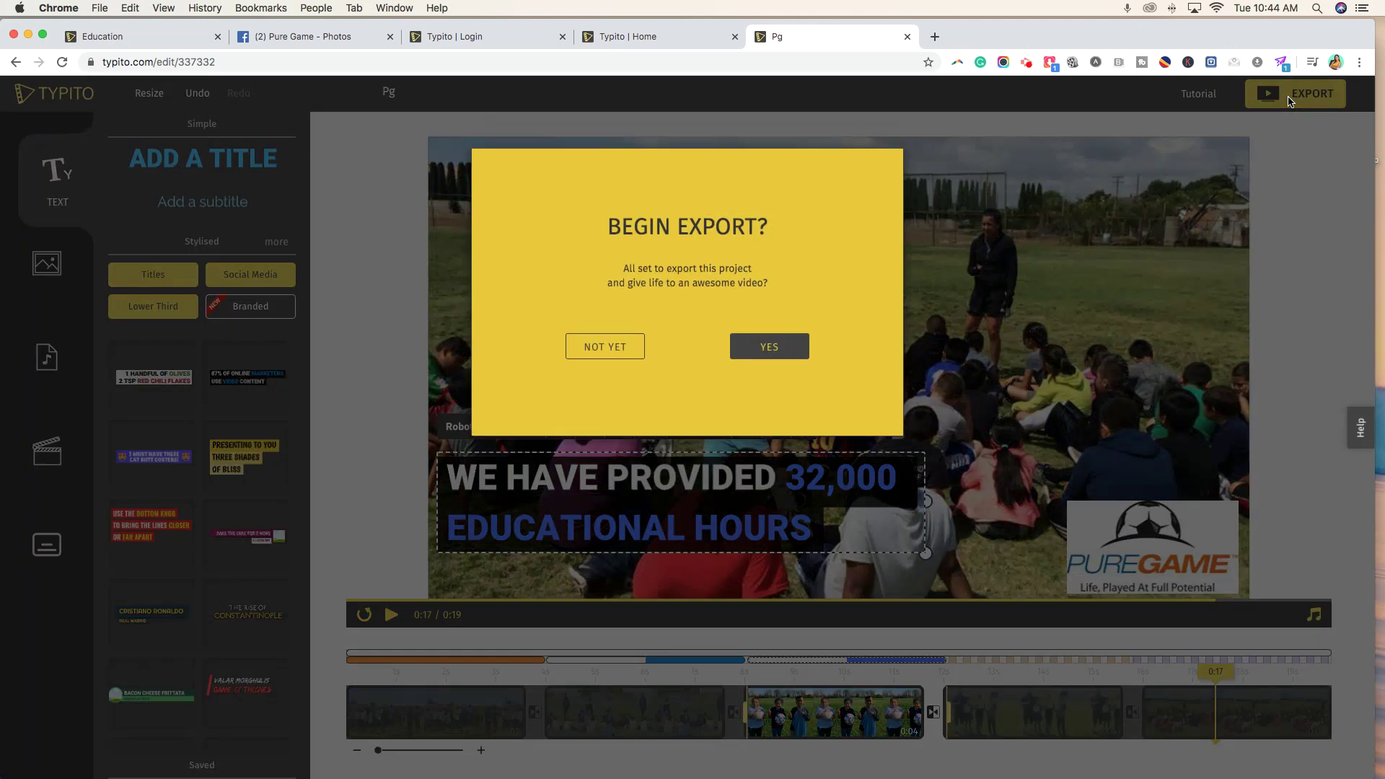
click(793, 347)
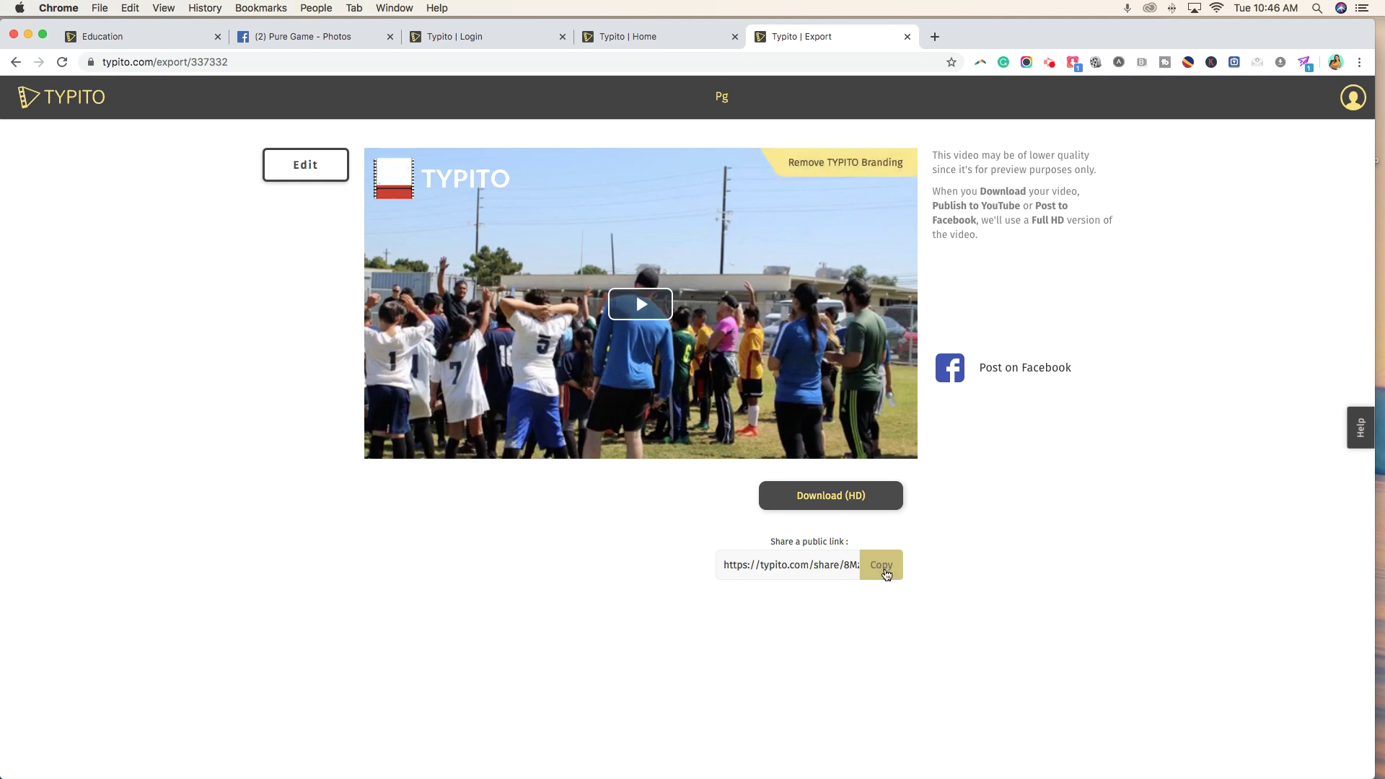
click(886, 573)
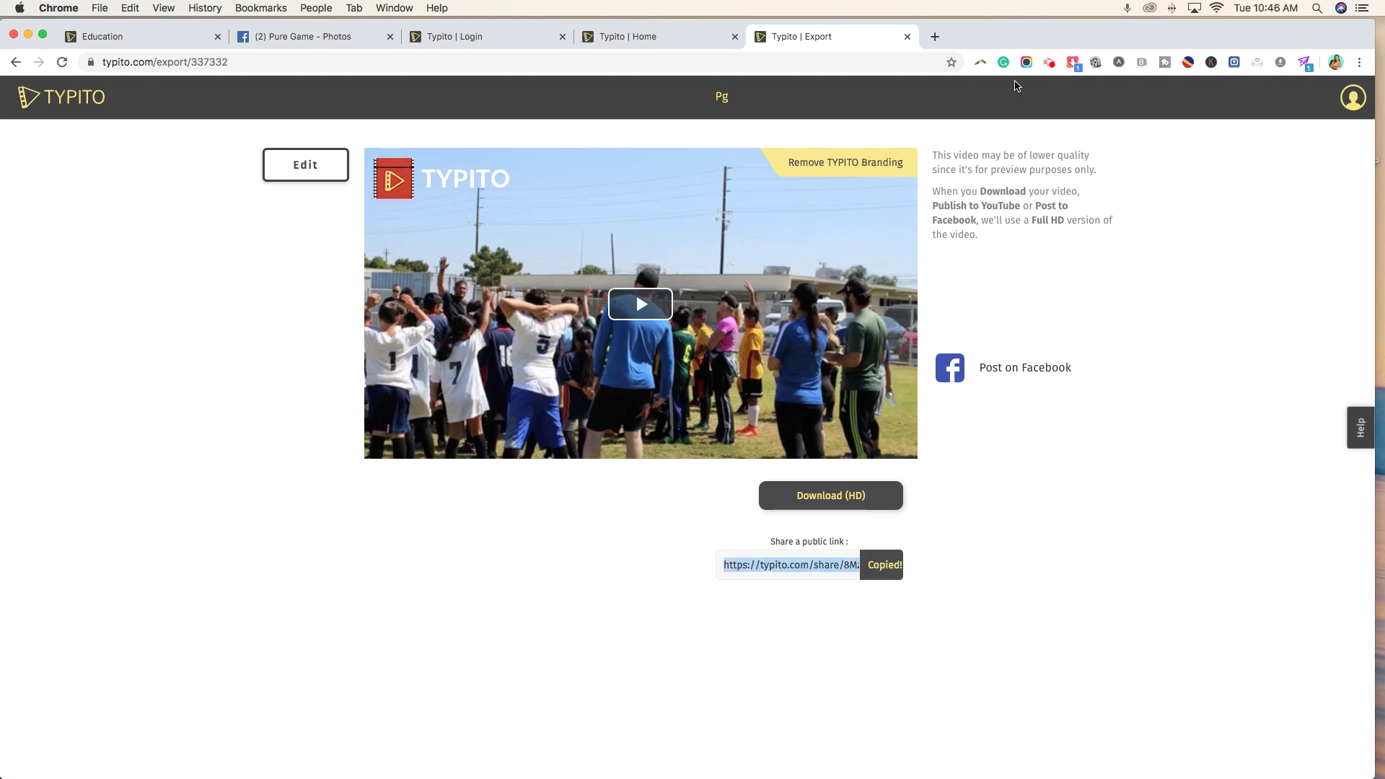
Open the copied share link in a new browser tab, play the beginning of the exported video and pause it.
click(935, 36)
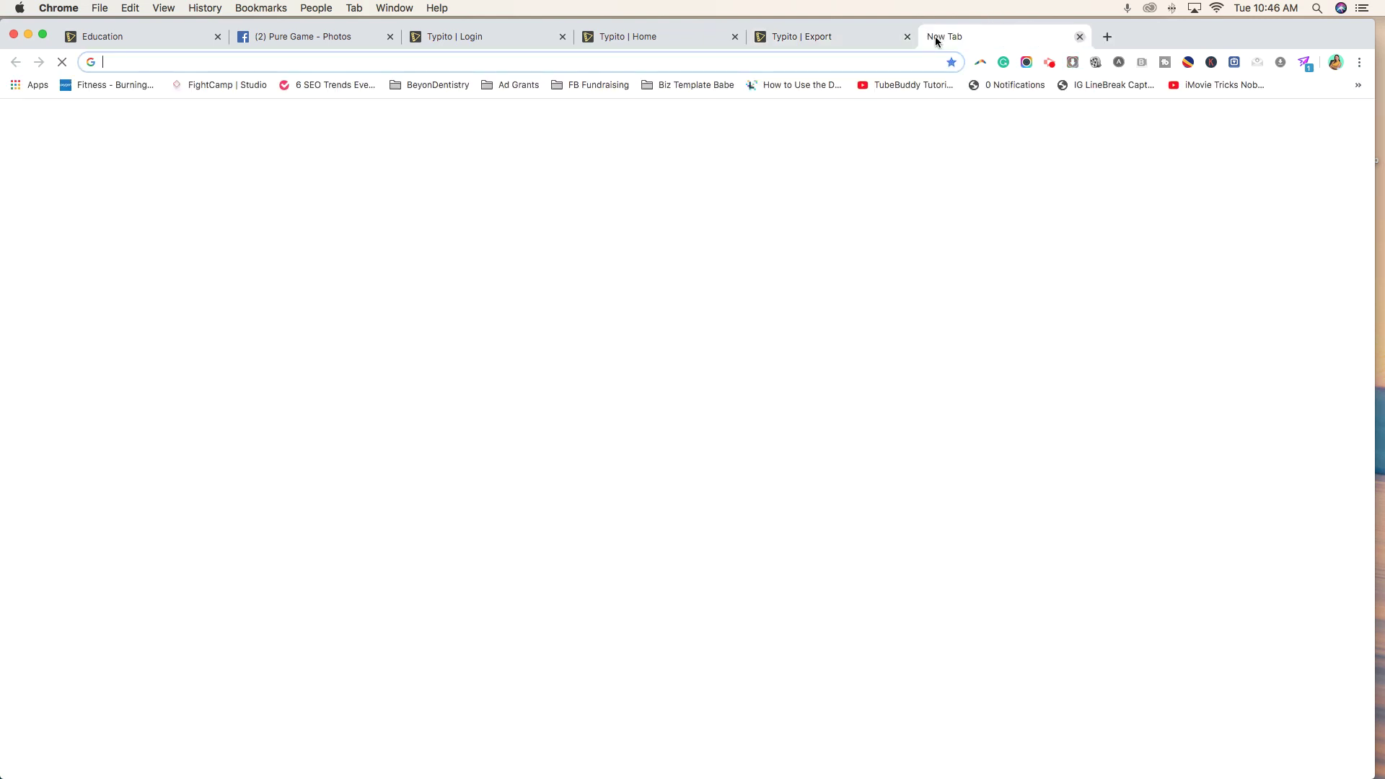
text(https://typito.com/share/8MzM2AnW)
key(Return)
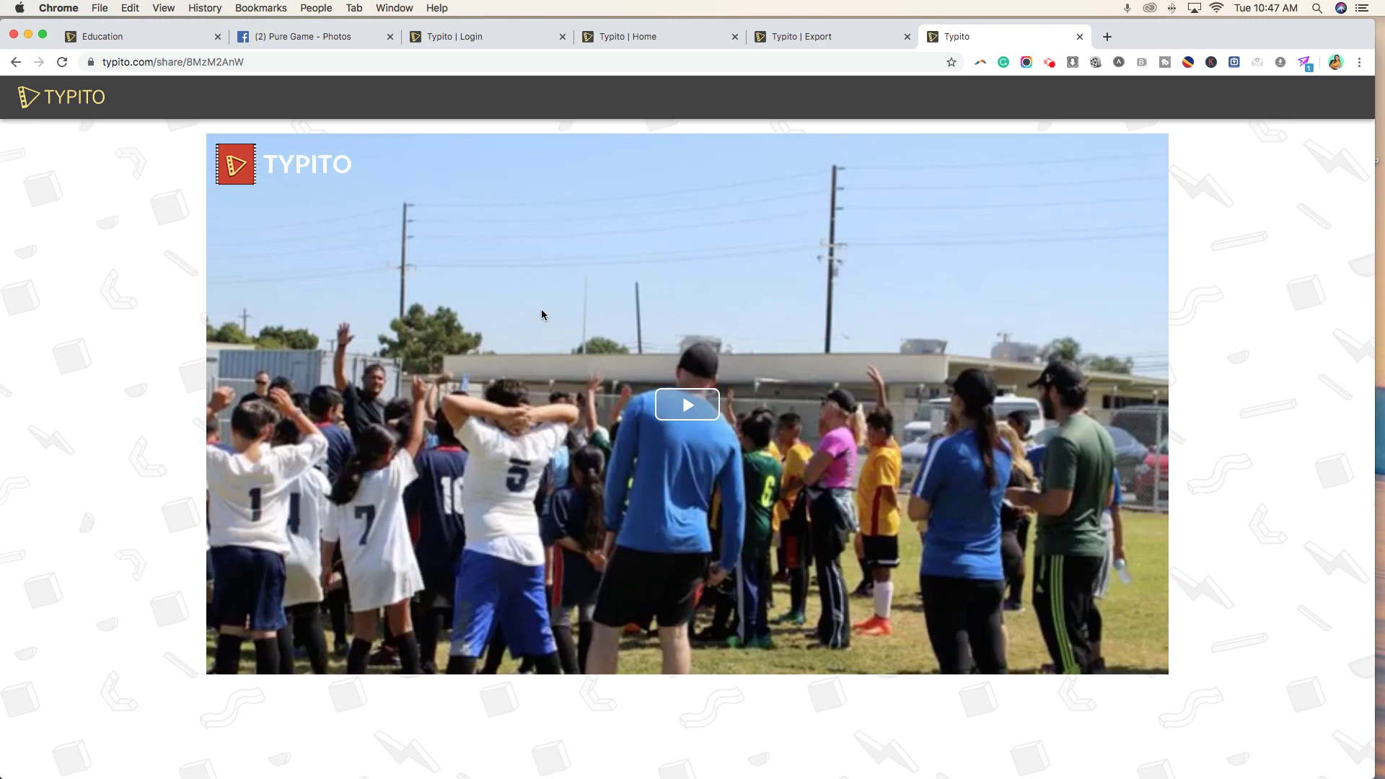
click(685, 409)
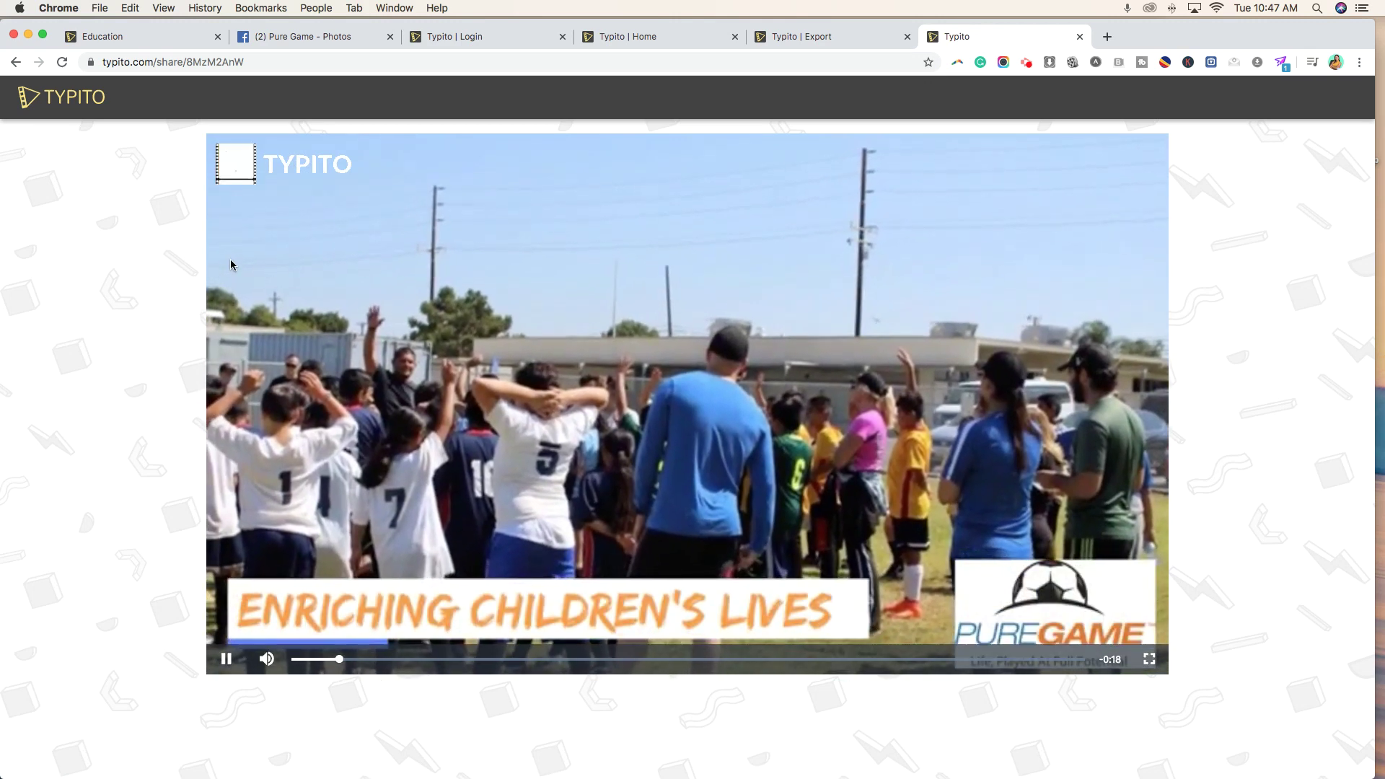
key(space)
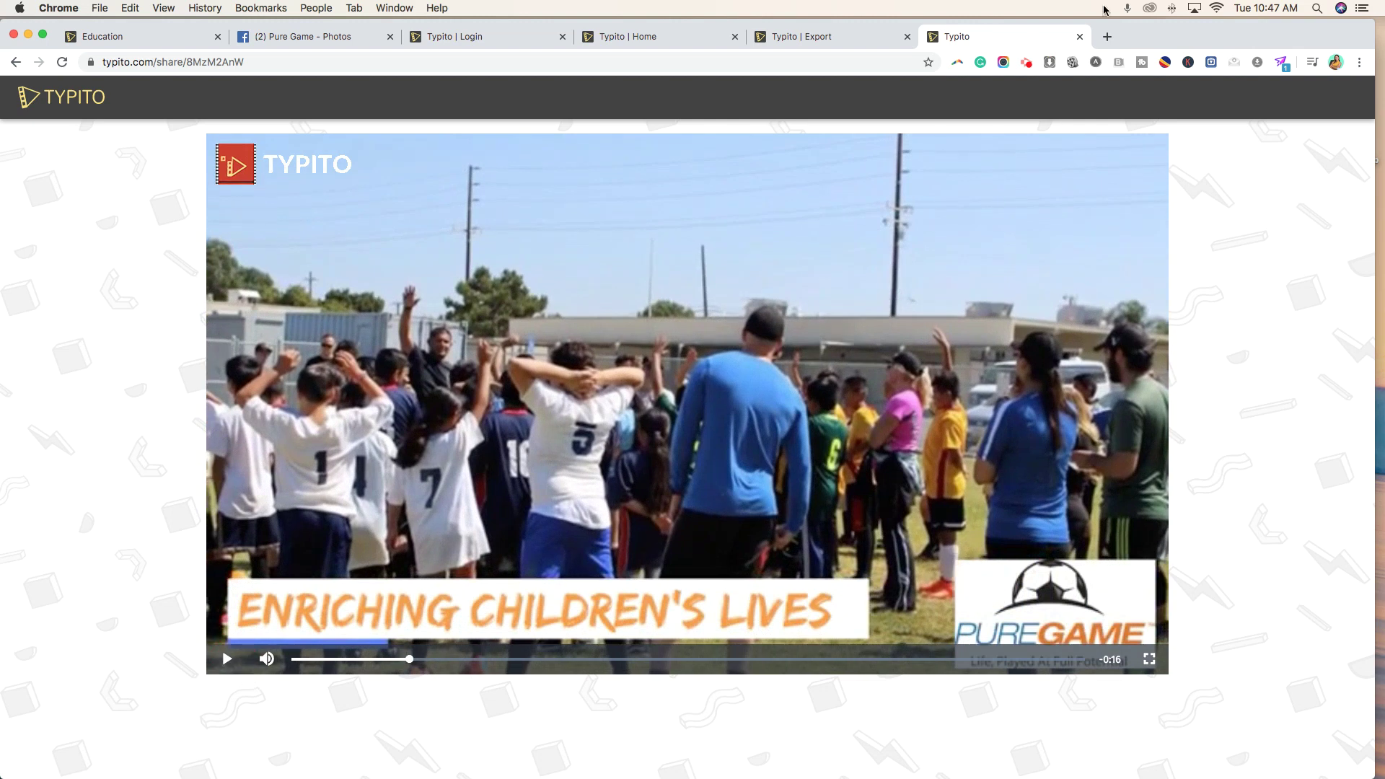
Return to the export page and download the HD video with the Typito branding kept.
click(839, 41)
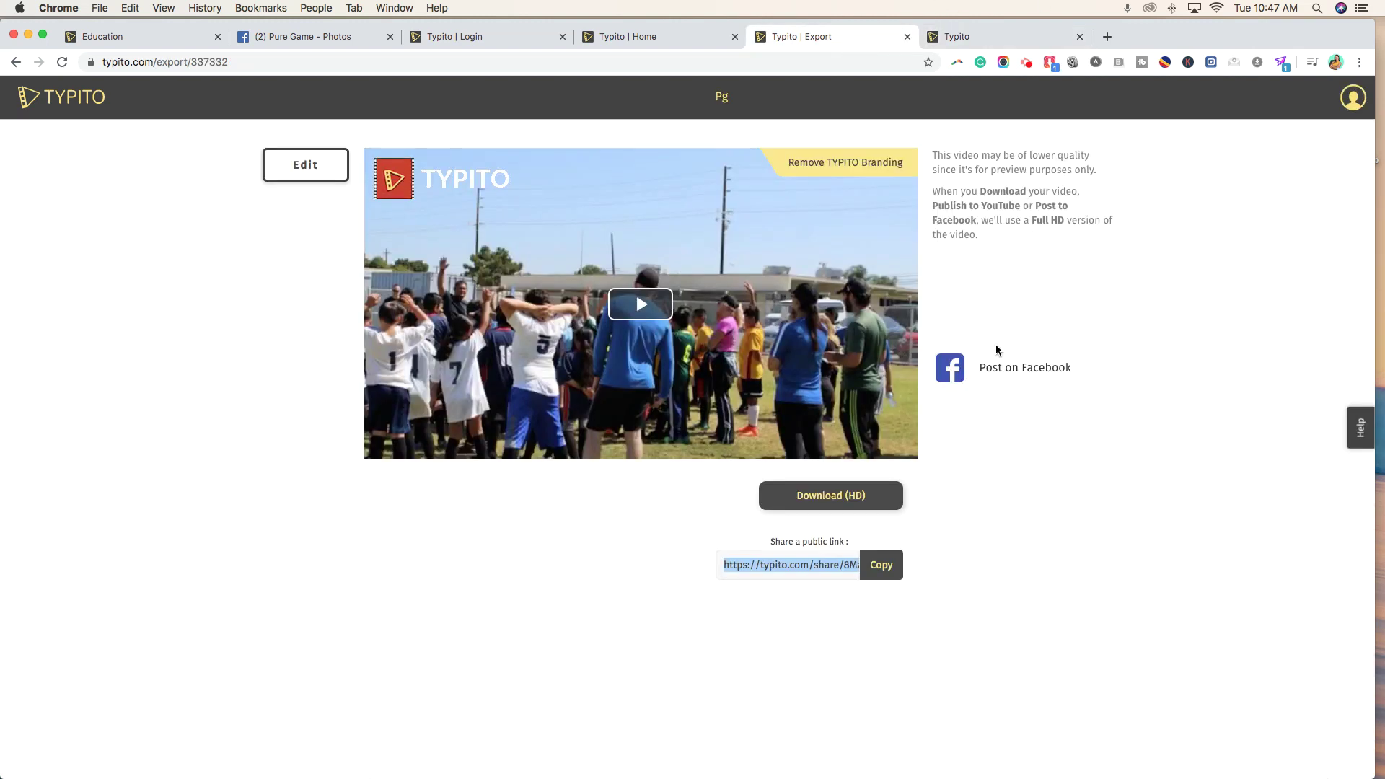
click(860, 504)
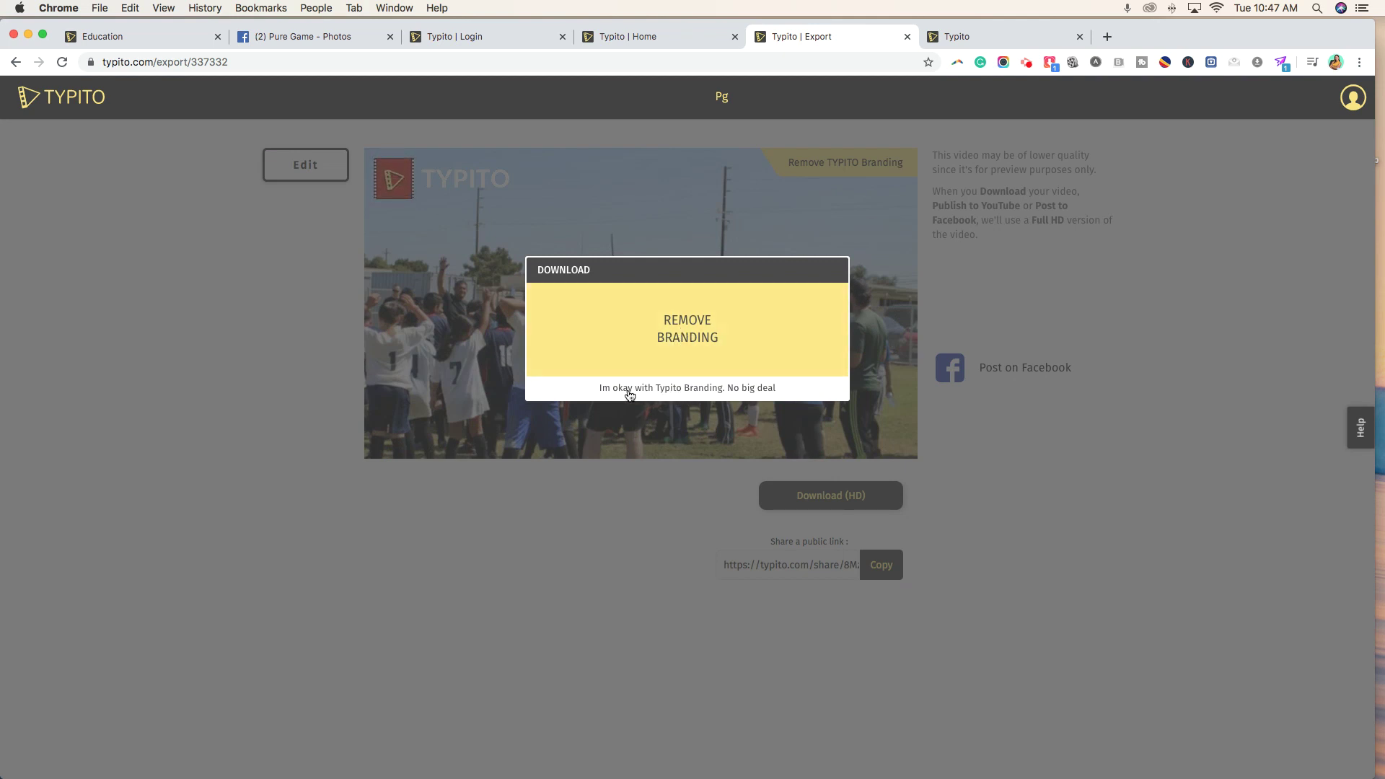
click(670, 390)
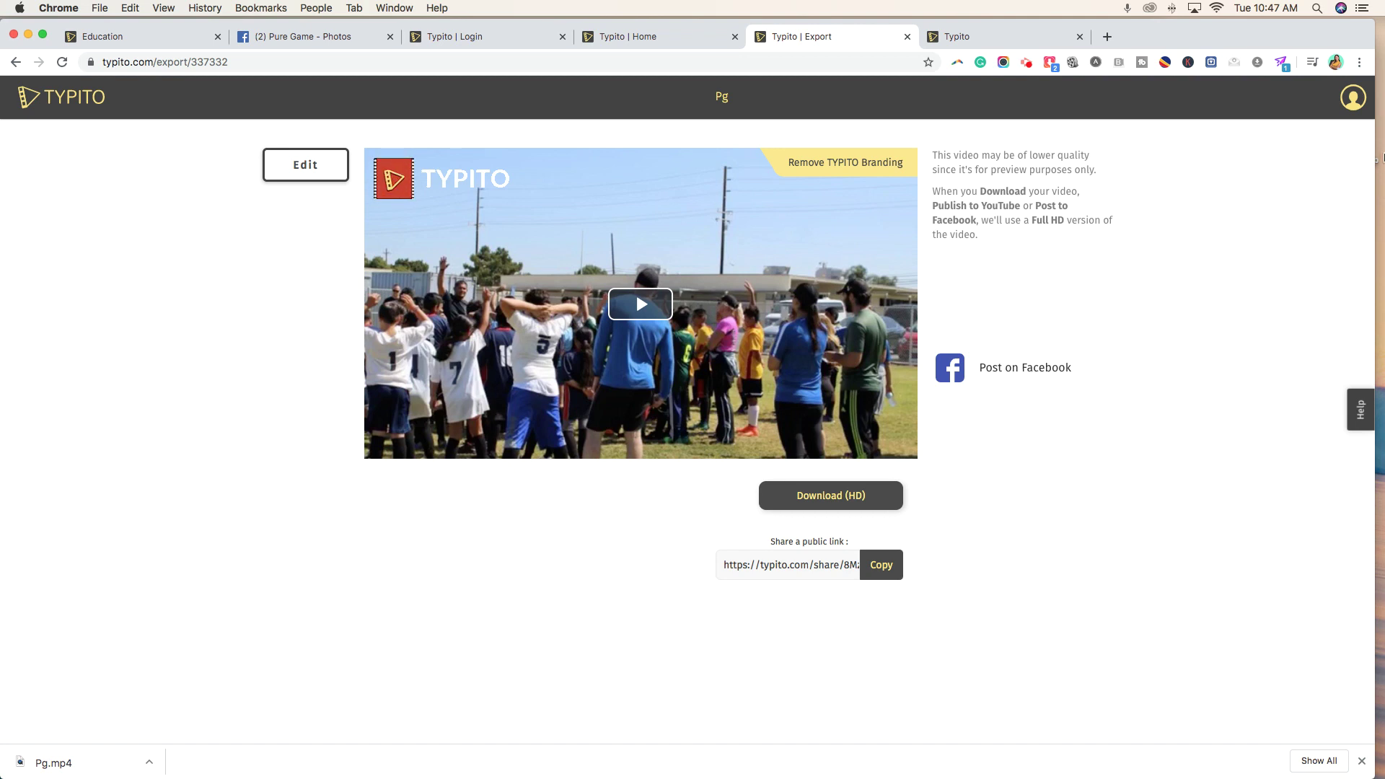
click(1026, 63)
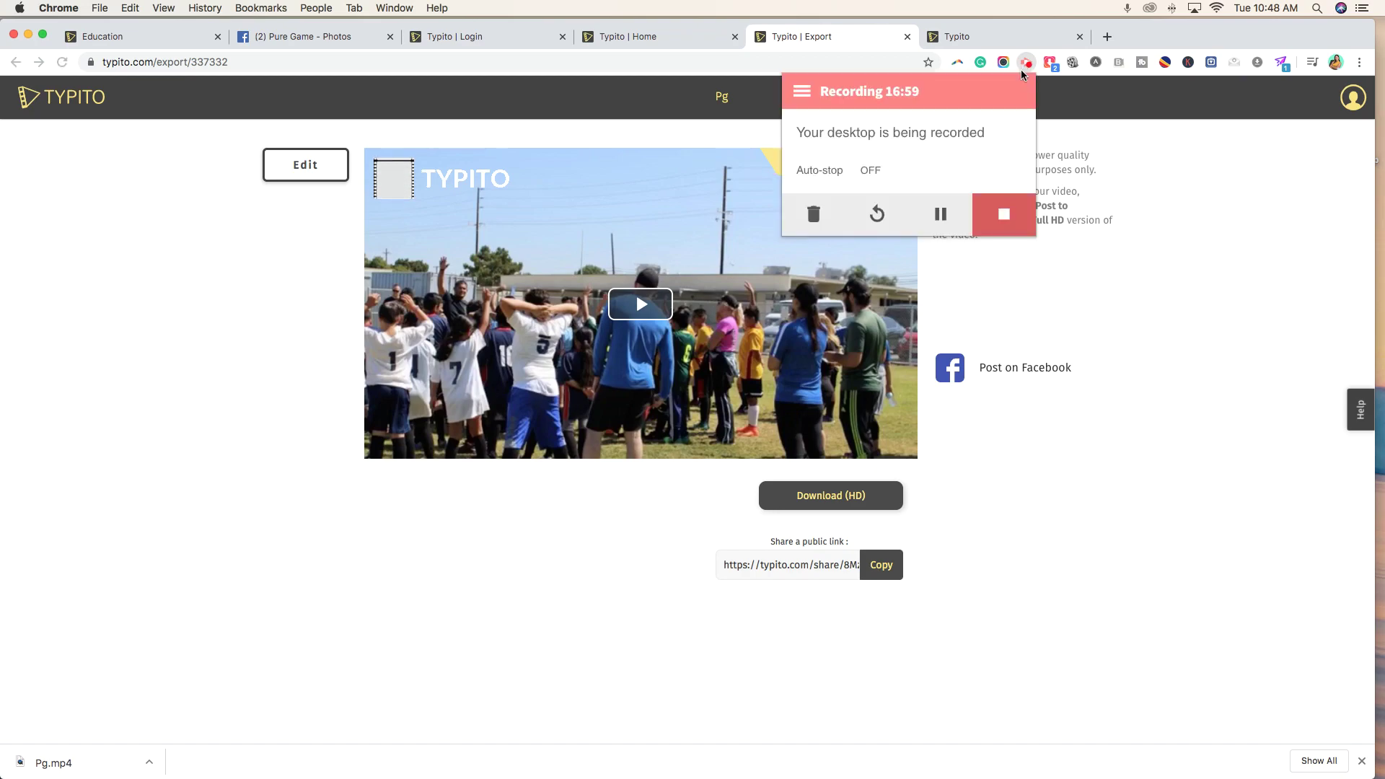